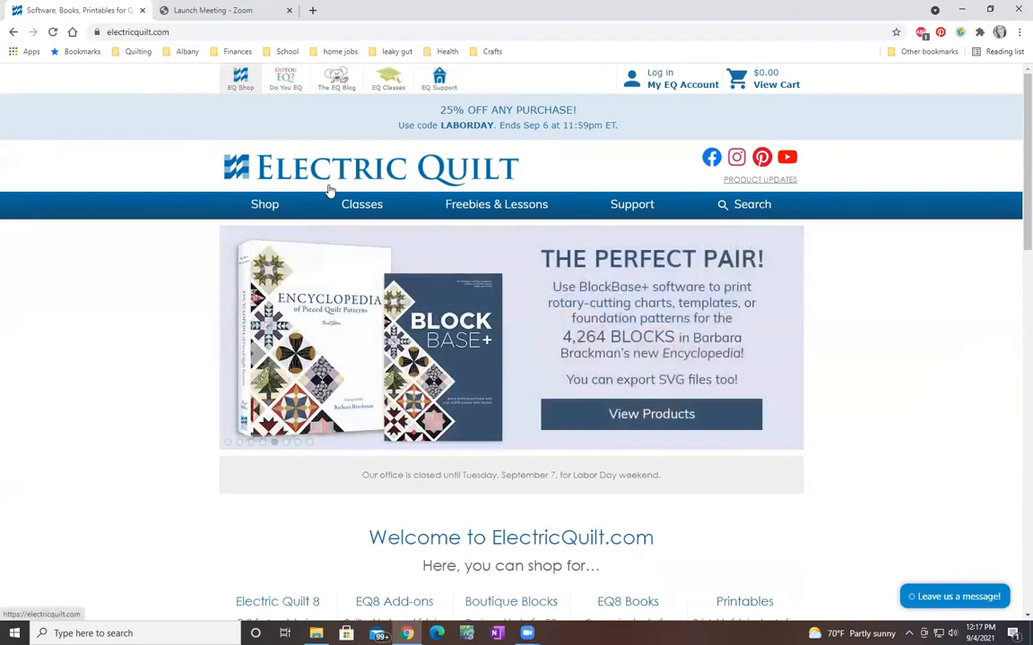
From the Electric Quilt site's freebies, open EQ Fabric of the Month and download the Windows installer for the Sew Floral collection.
left_click(515, 211)
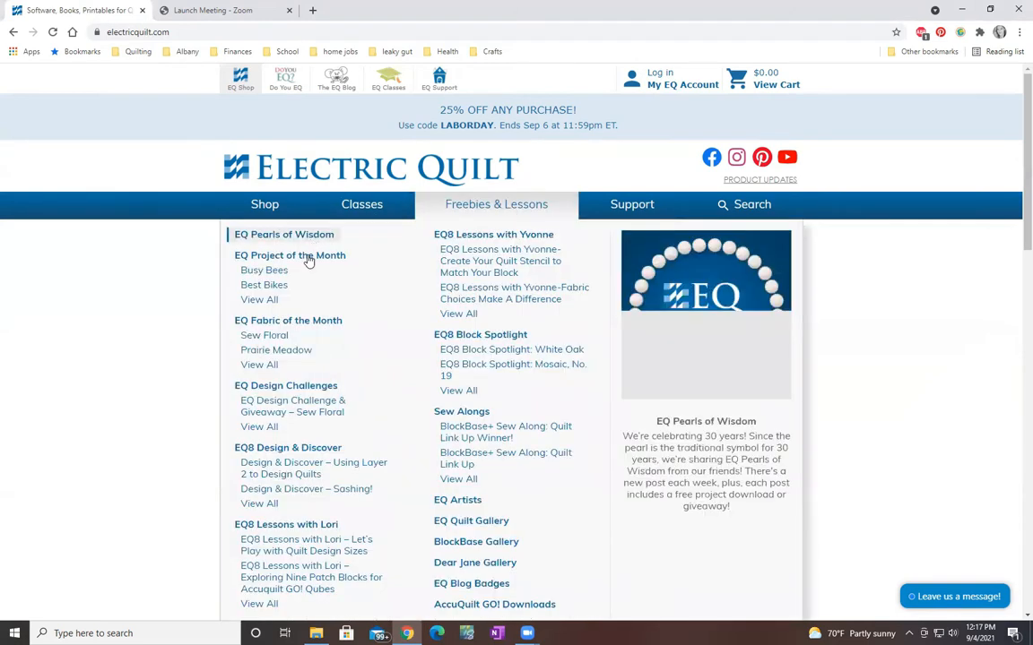
left_click(295, 328)
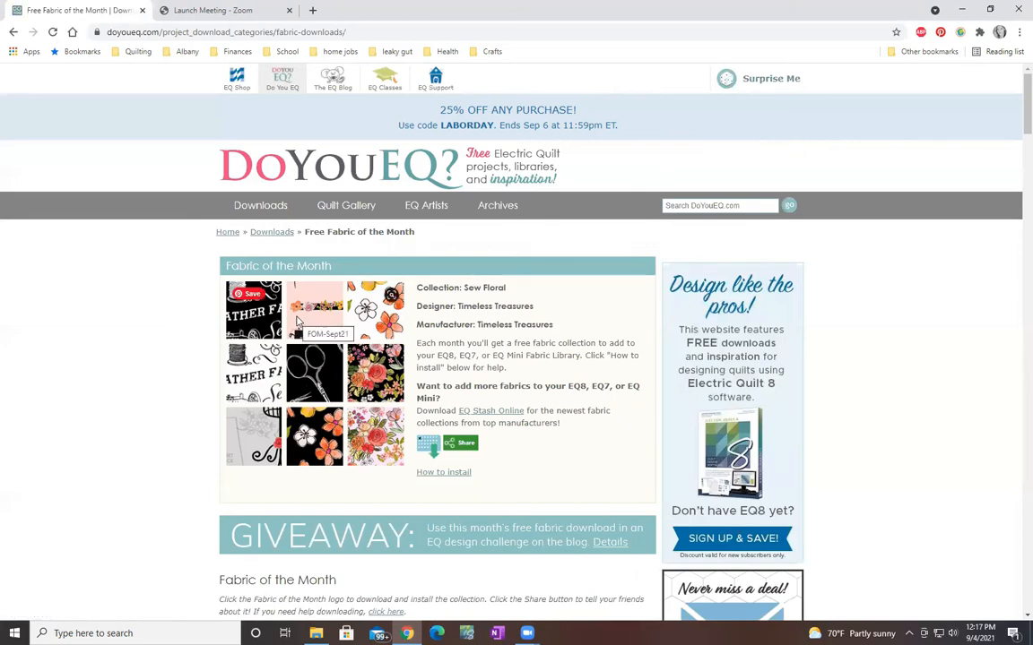
left_click_drag(463, 288, 541, 308)
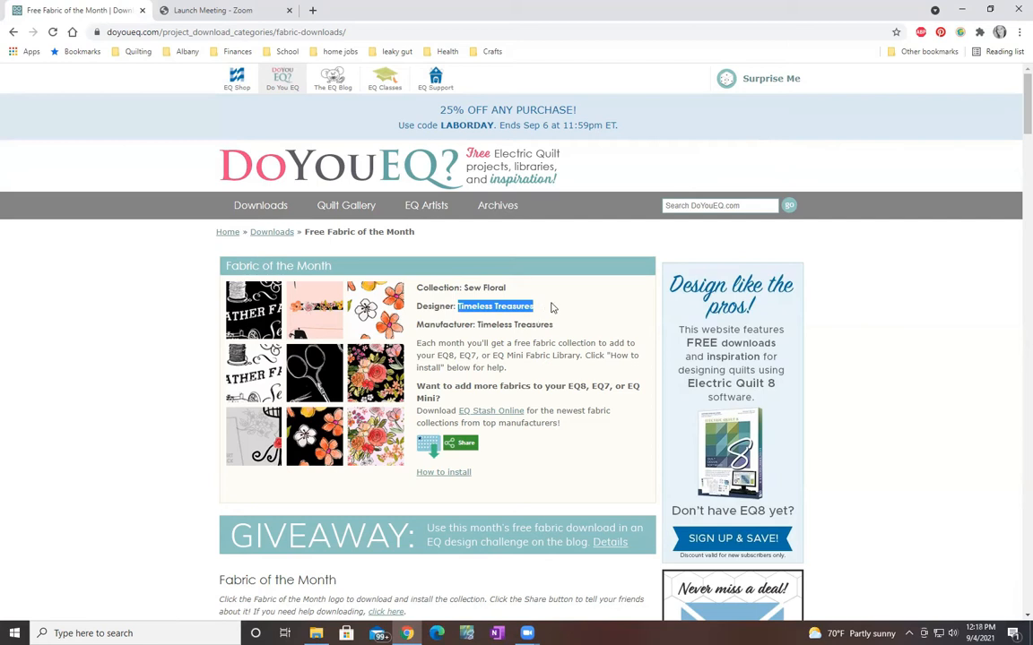
left_click(553, 307)
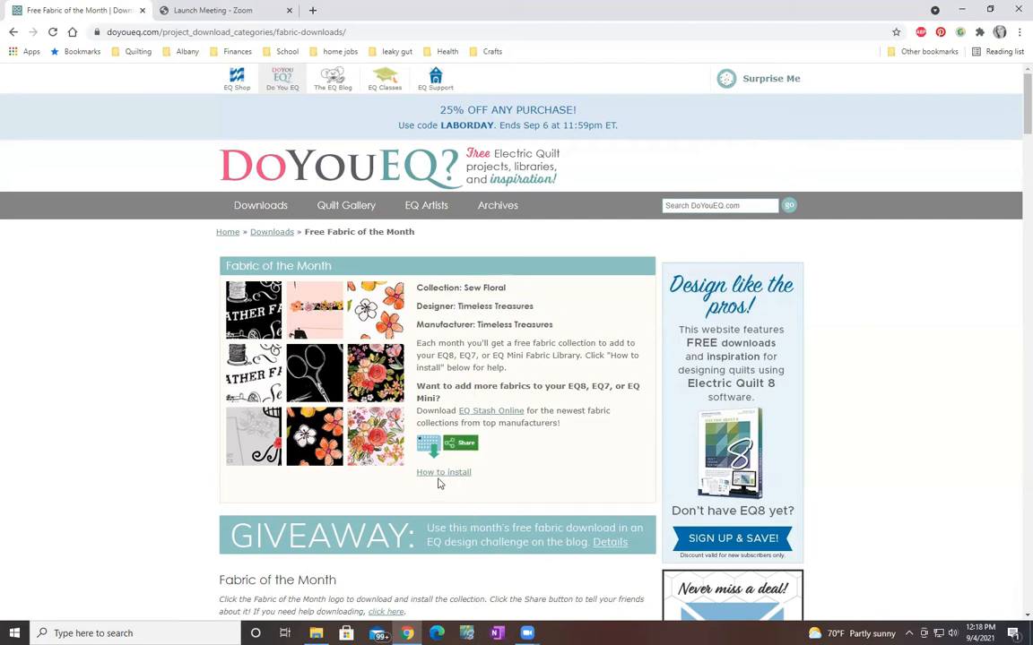
mouse_move(432, 450)
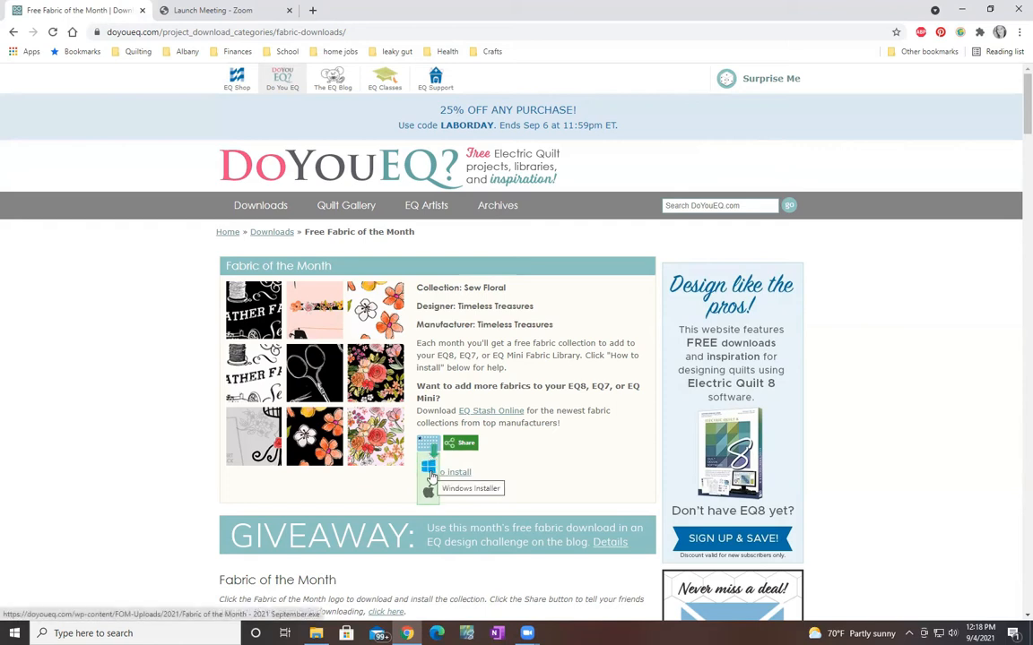
left_click(429, 472)
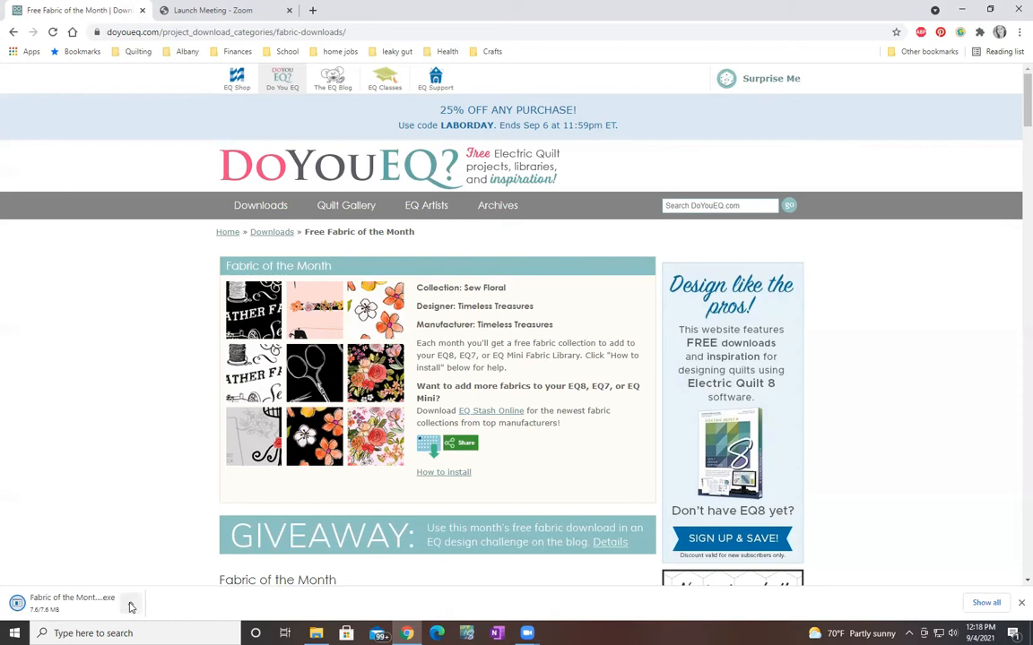
Run the downloaded Fabric of the Month - 2021 September installer and complete its wizard.
left_click(130, 605)
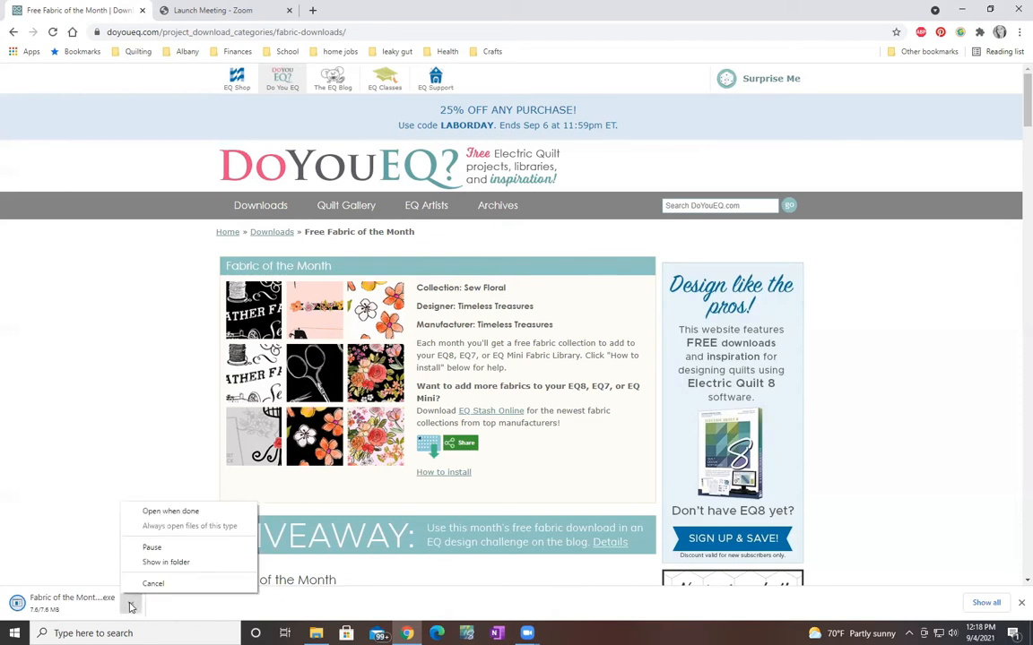
left_click(164, 516)
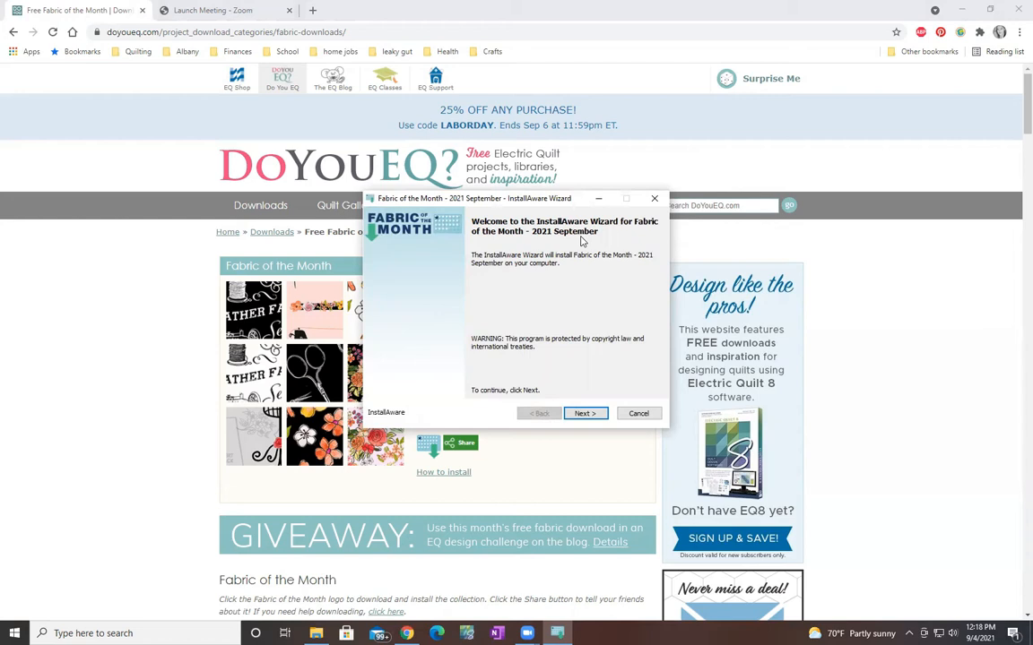
left_click(584, 414)
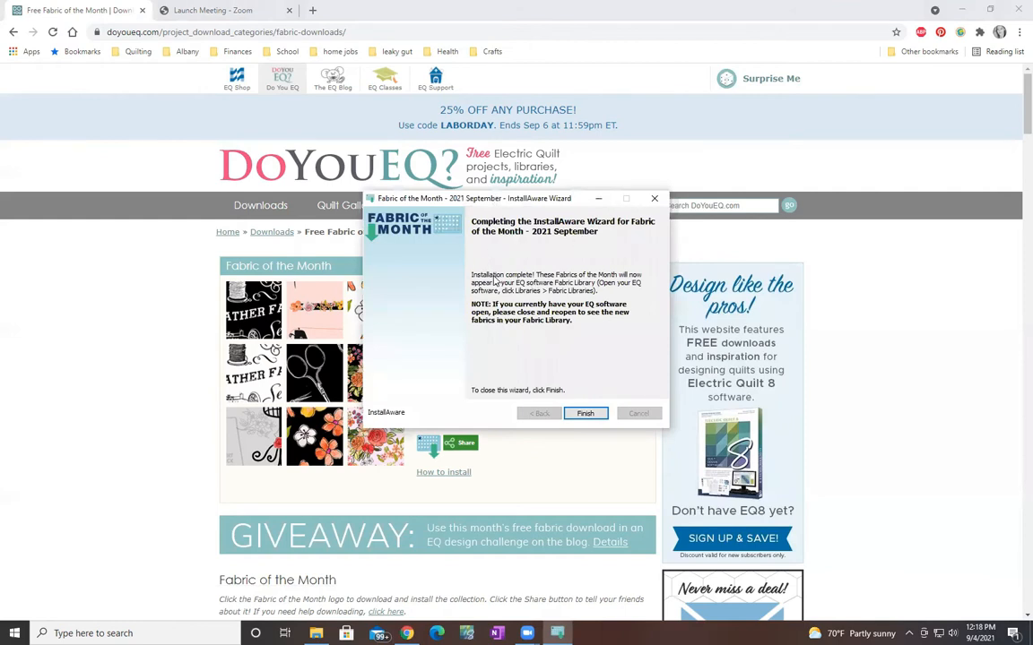
left_click(587, 414)
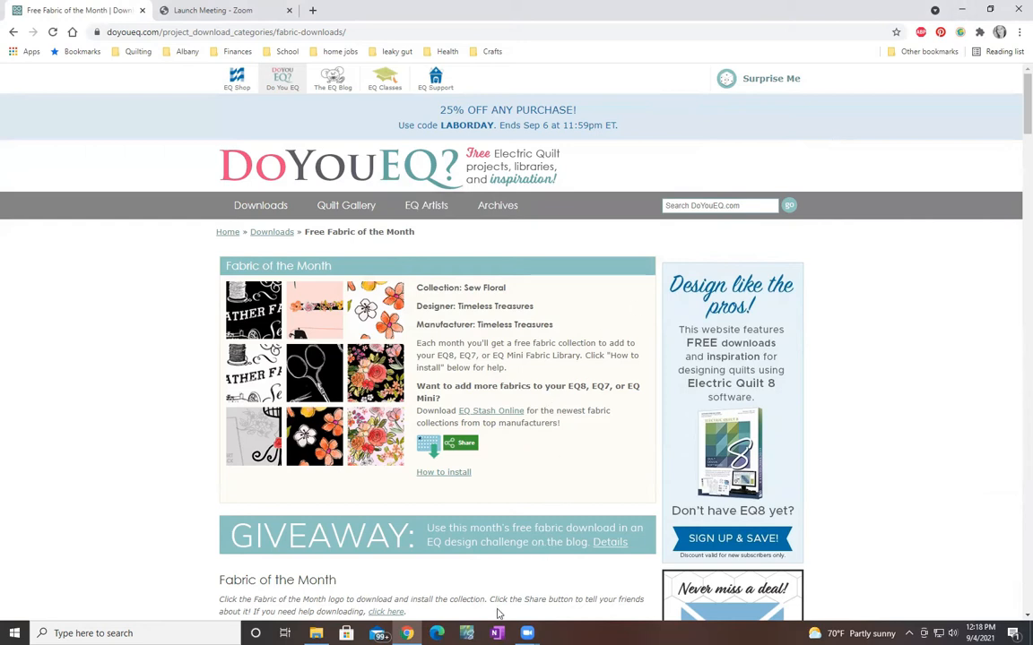
Switch to EQ8 and create a new project named "FOTM Sept 2021 Sew Floral by Timeless Treasures".
left_click(467, 633)
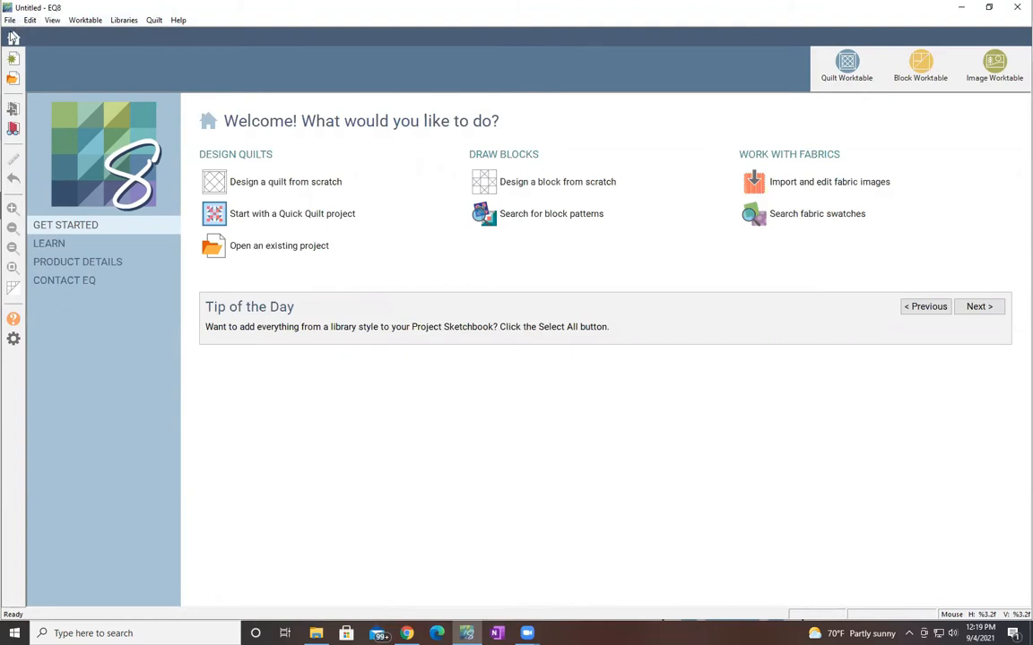
left_click(12, 23)
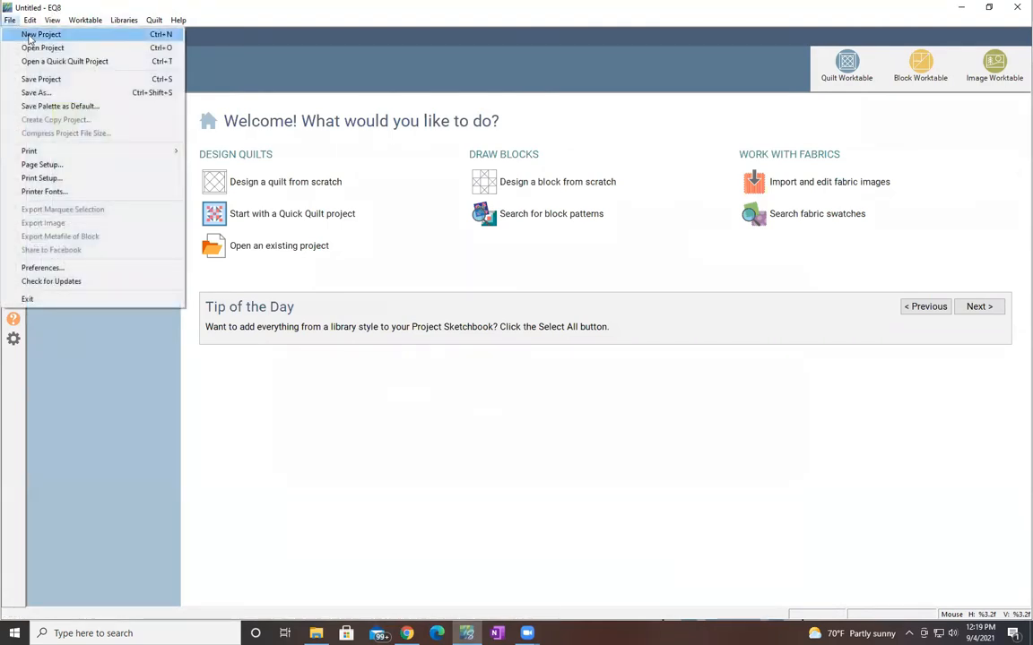
left_click(35, 34)
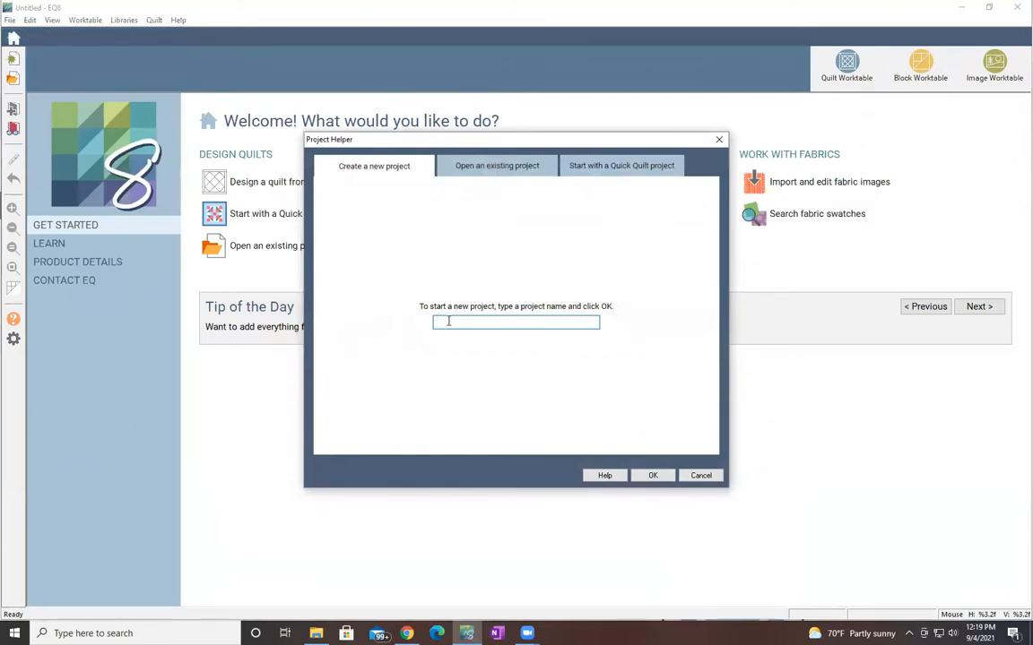
type("FOTM Sept 2021 Sew Floral by T")
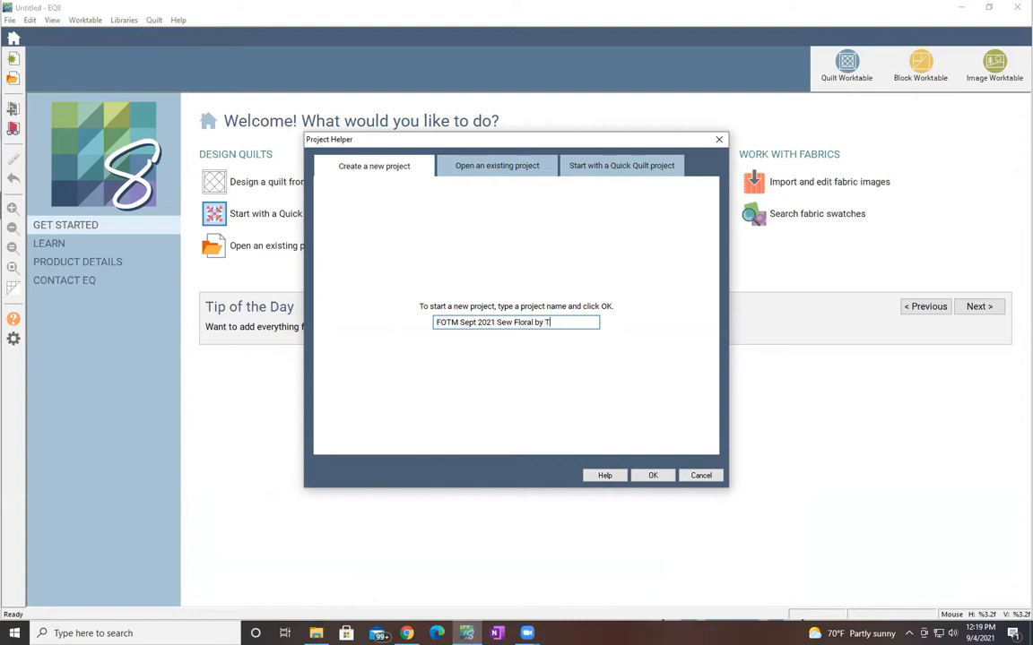
type("less Treasures")
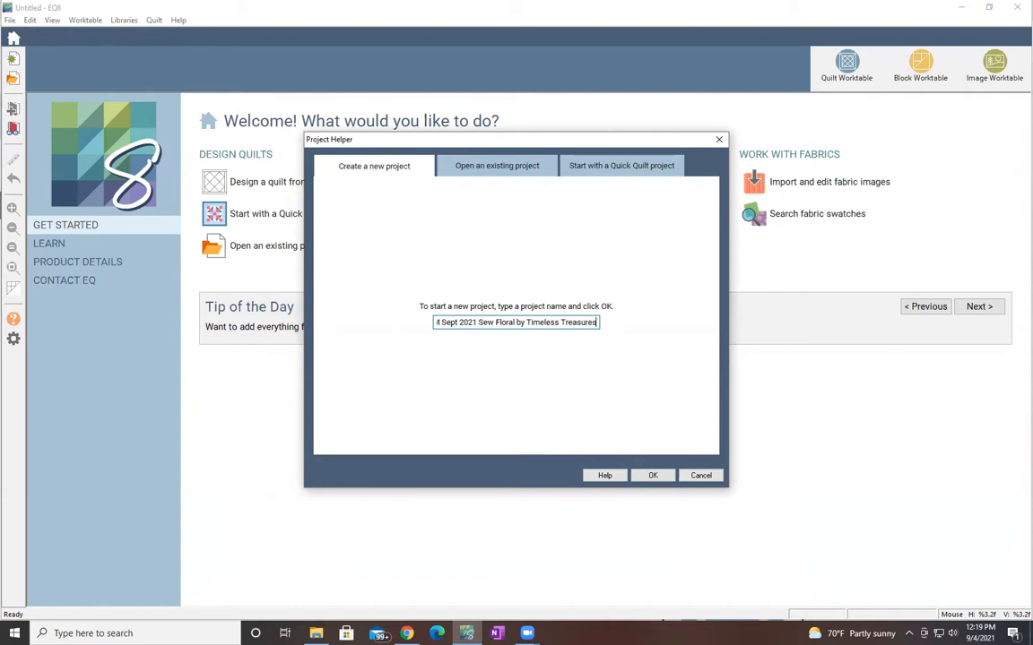
left_click(656, 475)
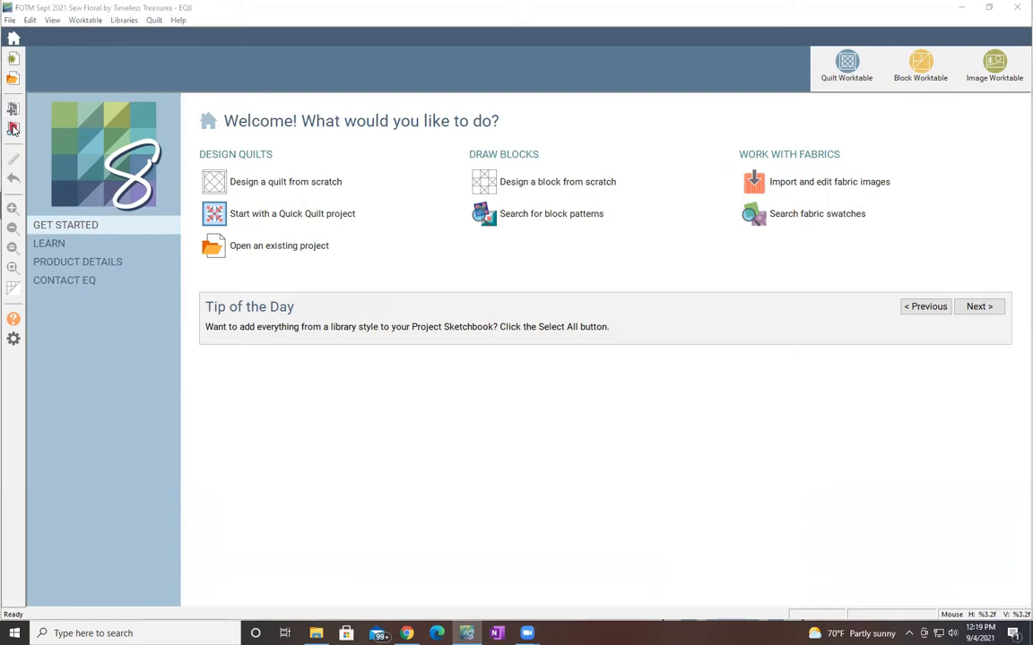
Clear all unused default blocks from the Project Sketchbook's pieced blocks section.
left_click(13, 128)
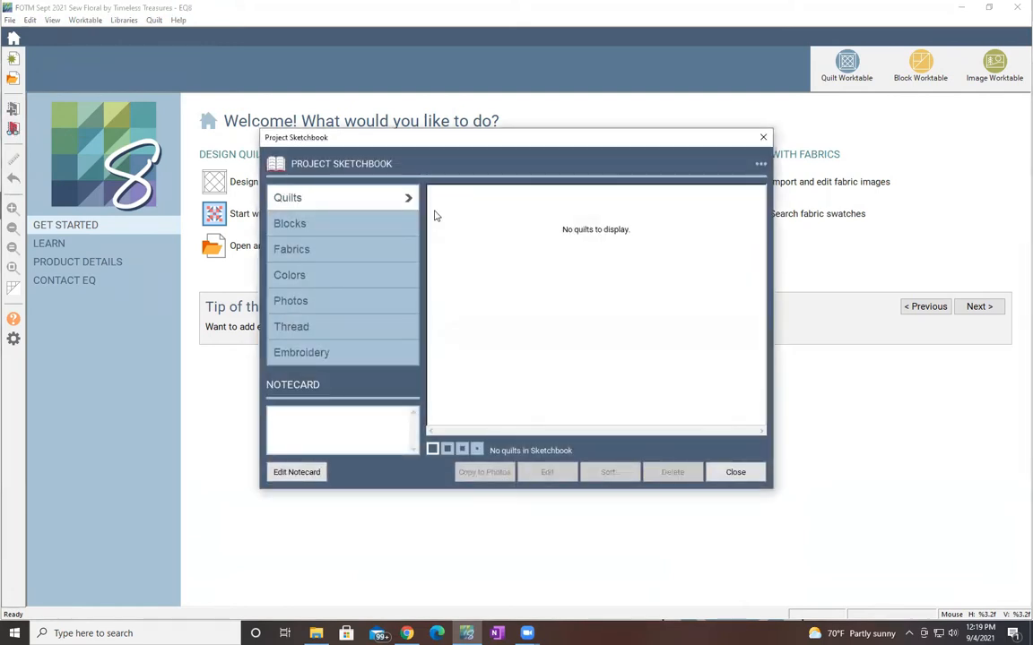
left_click(339, 225)
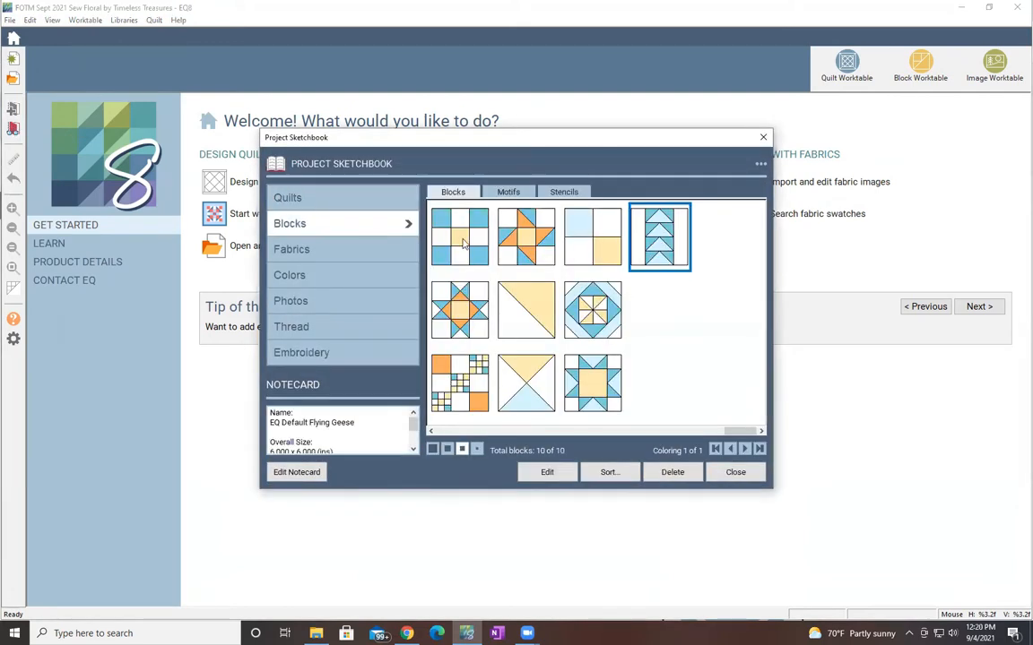
left_click(762, 165)
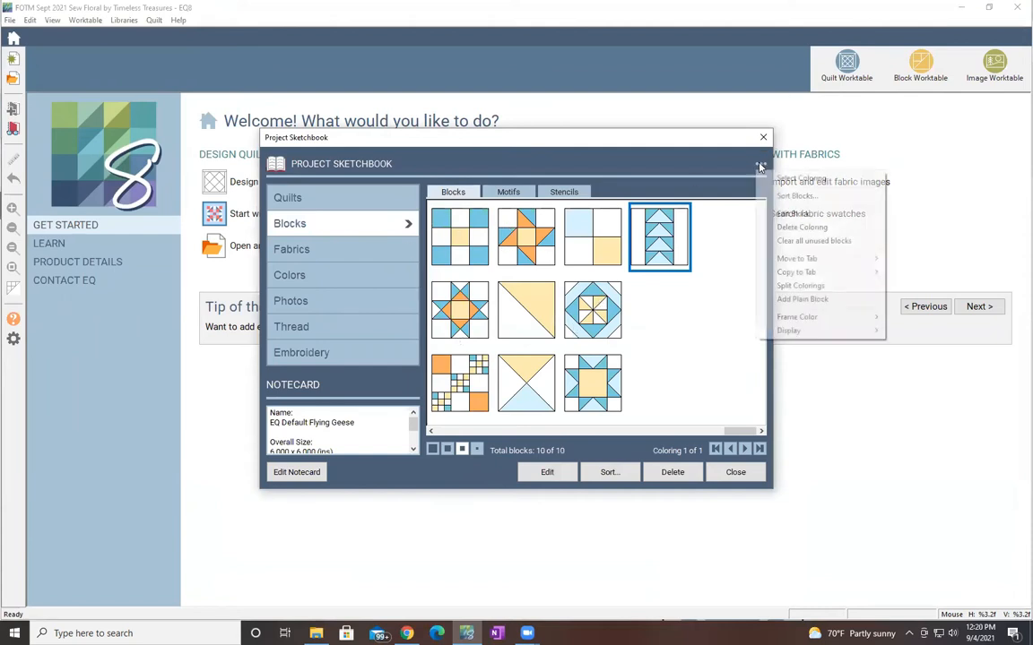
left_click(794, 241)
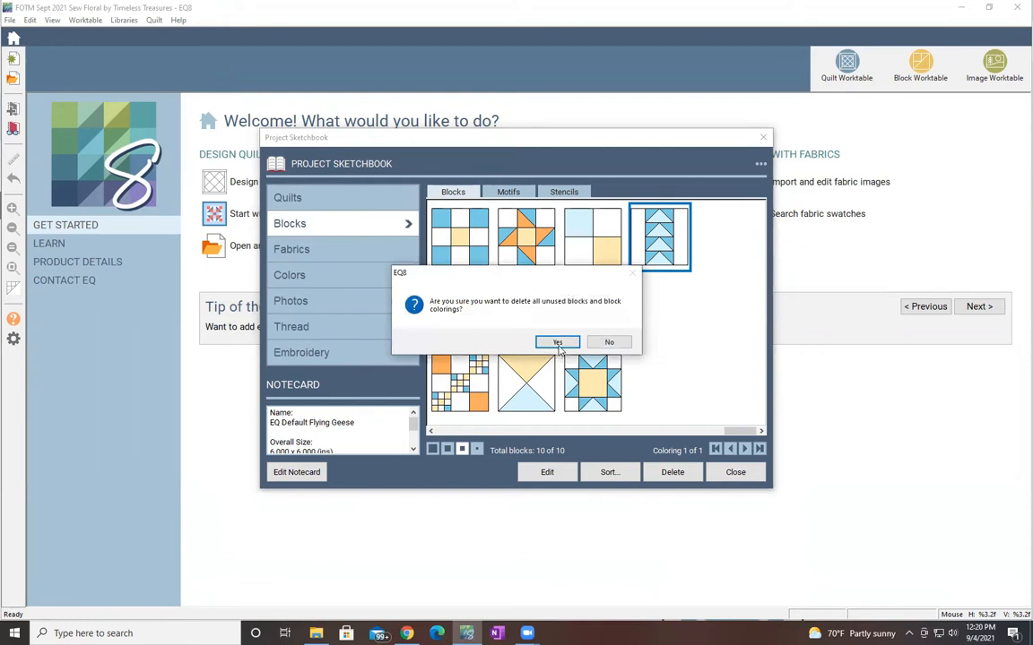
left_click(556, 342)
Clear all unused motifs and stencils from the Project Sketchbook.
left_click(509, 195)
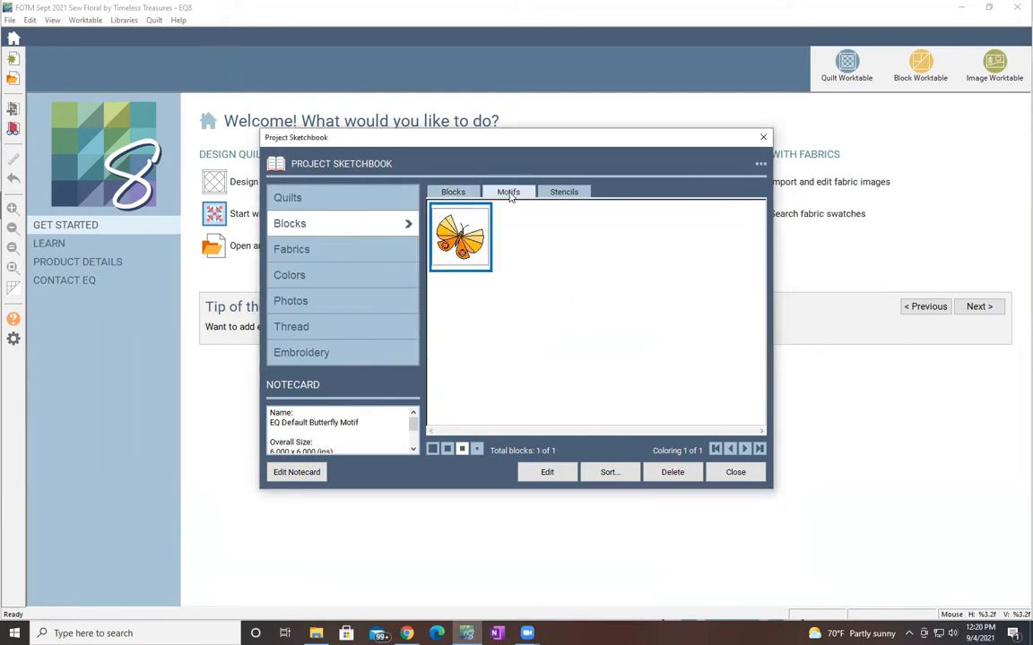
left_click(762, 165)
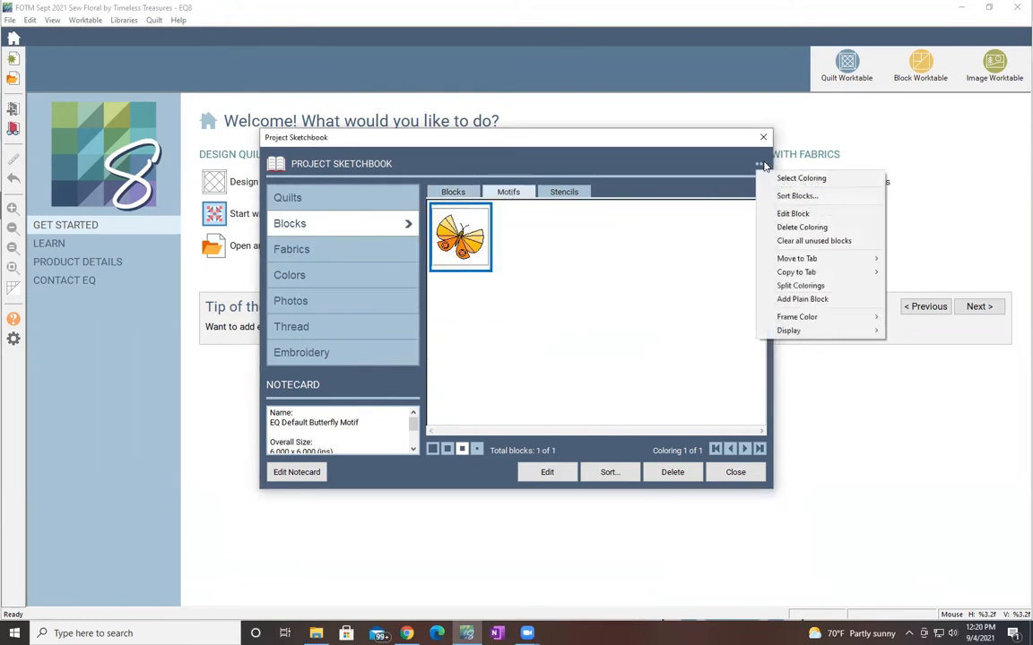
left_click(783, 243)
left_click(557, 342)
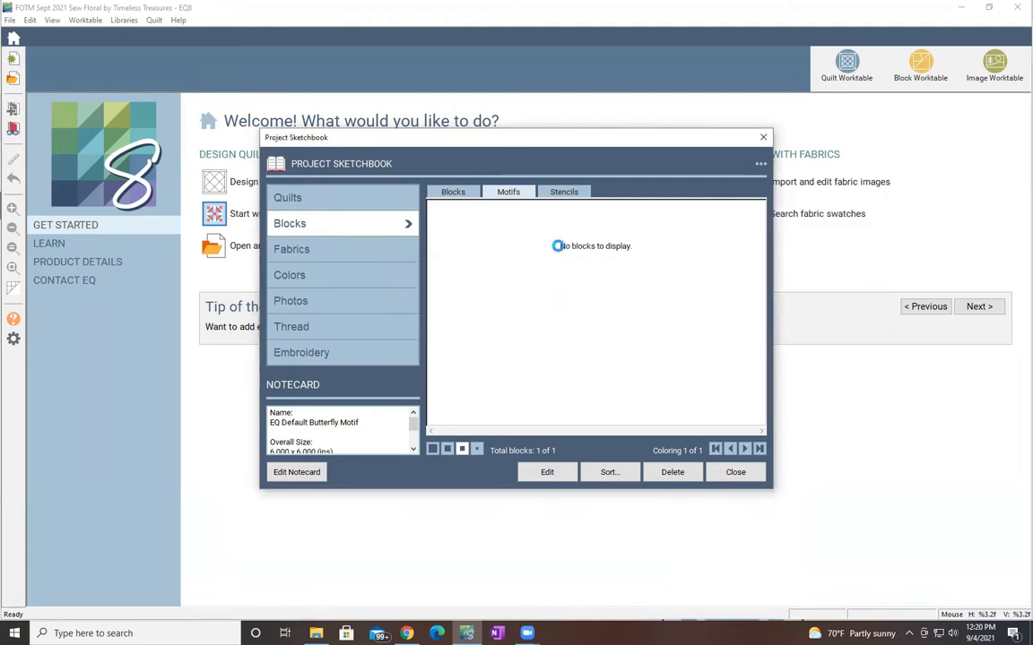
left_click(558, 194)
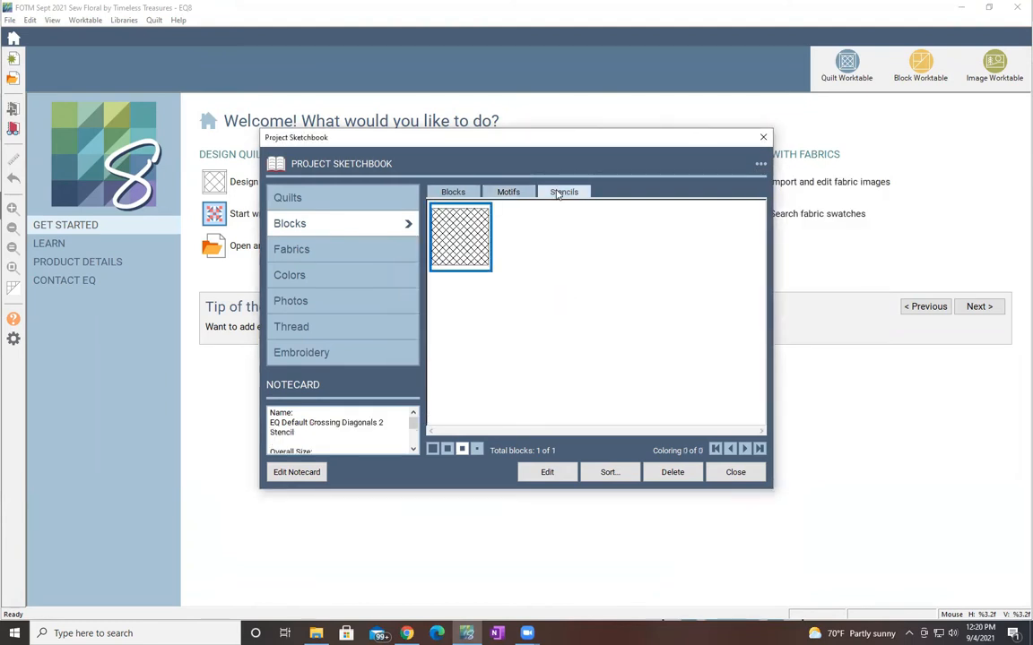
left_click(761, 165)
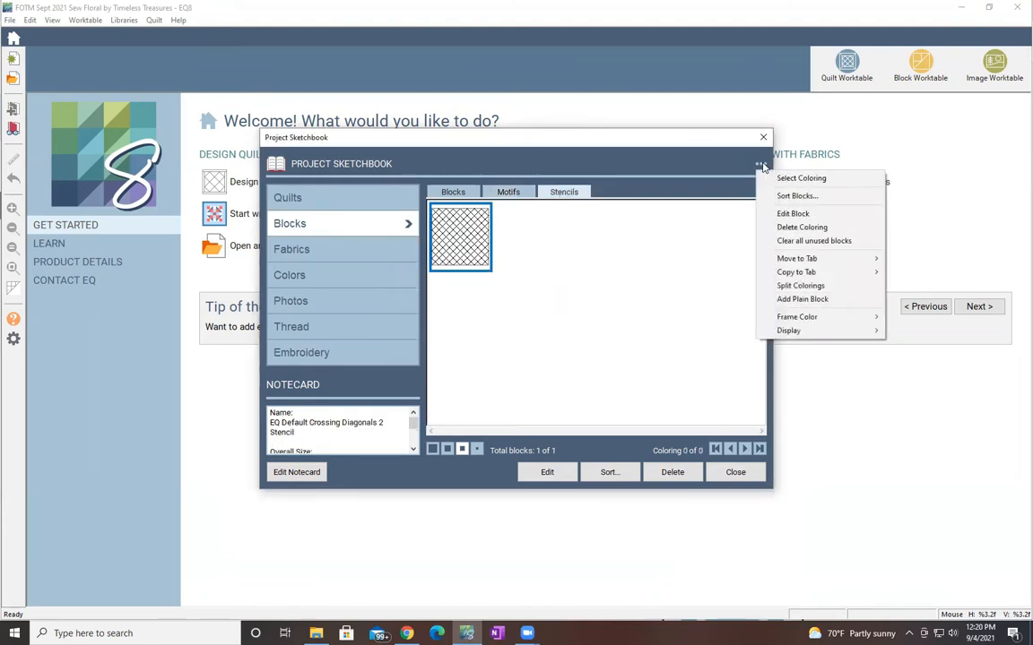
left_click(792, 242)
left_click(563, 343)
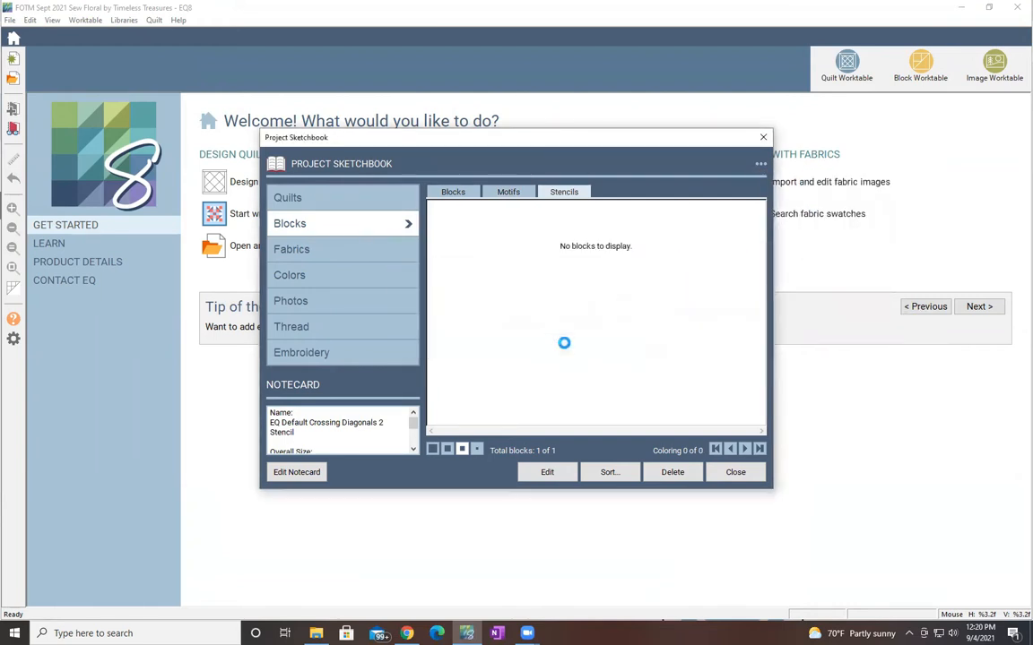
Clear all unused fabrics from the Project Sketchbook and close the sketchbook.
left_click(310, 251)
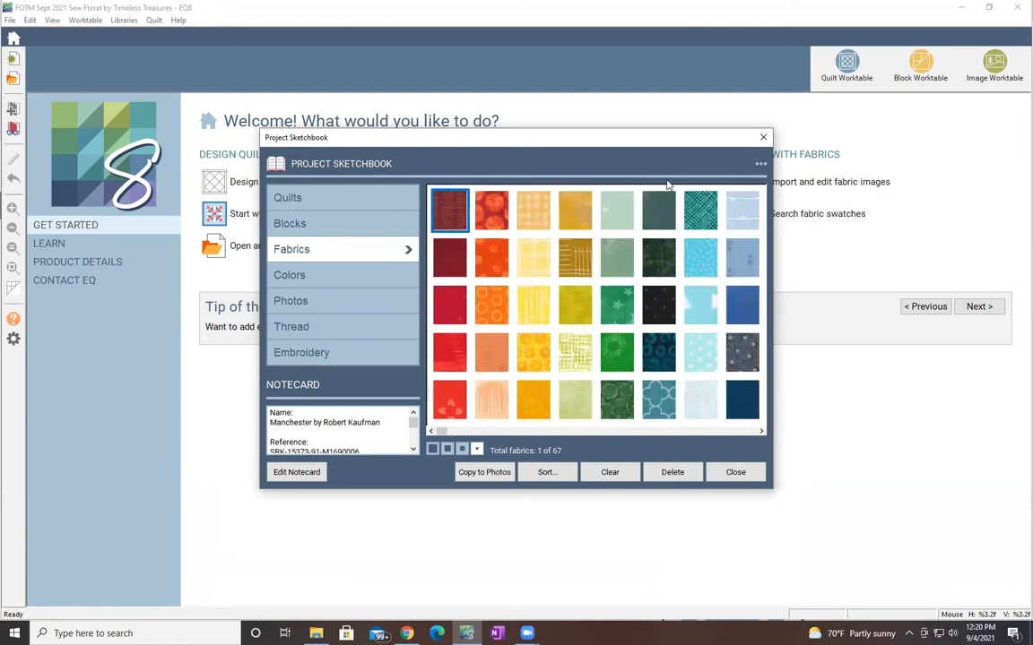
left_click(759, 167)
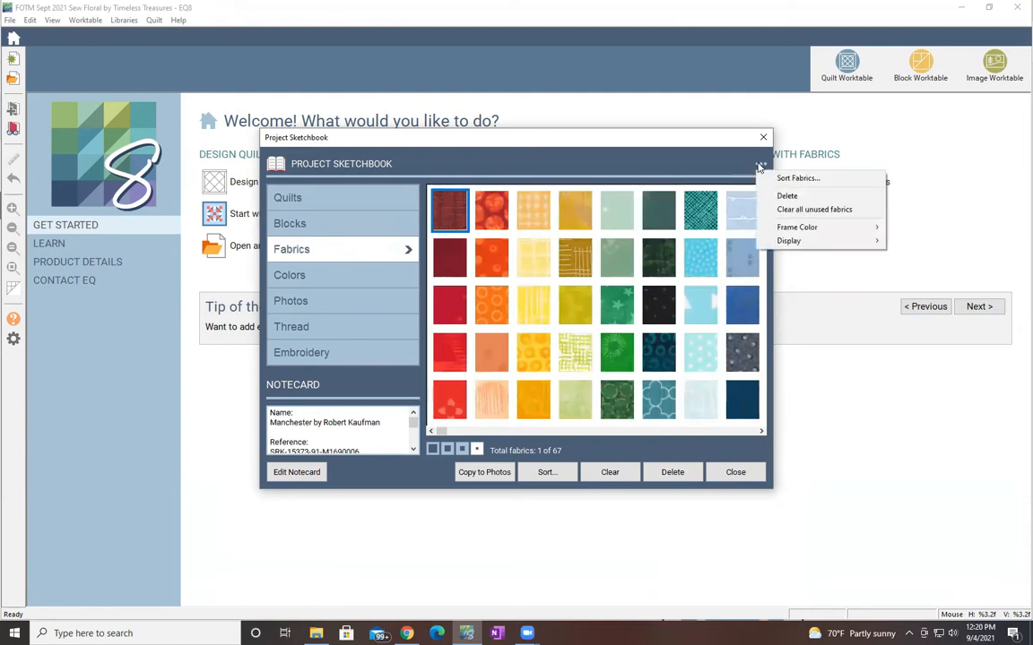
left_click(780, 214)
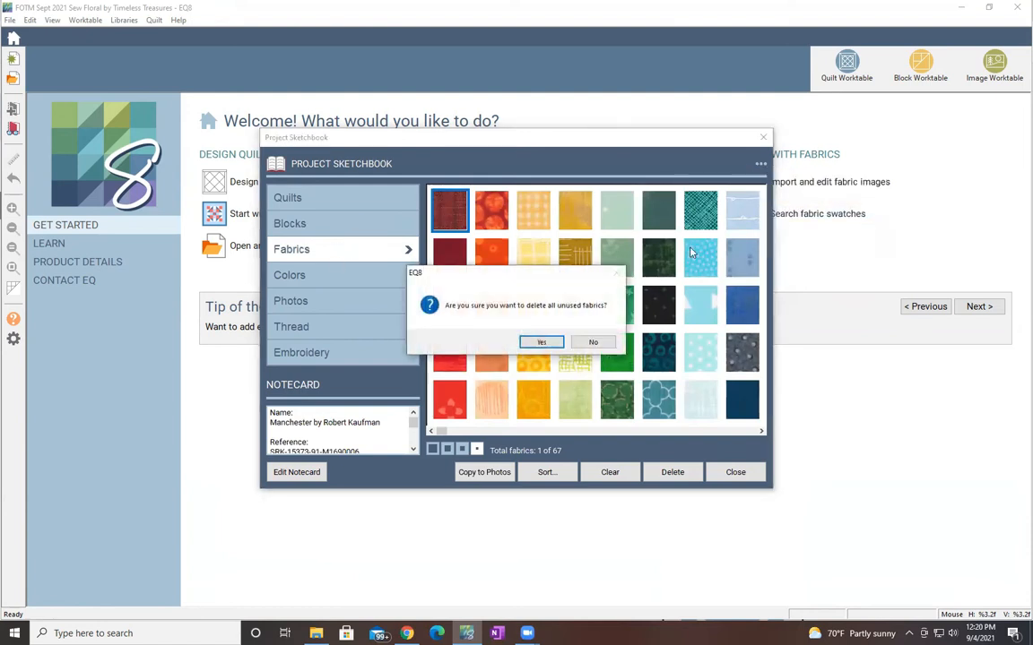
left_click(542, 342)
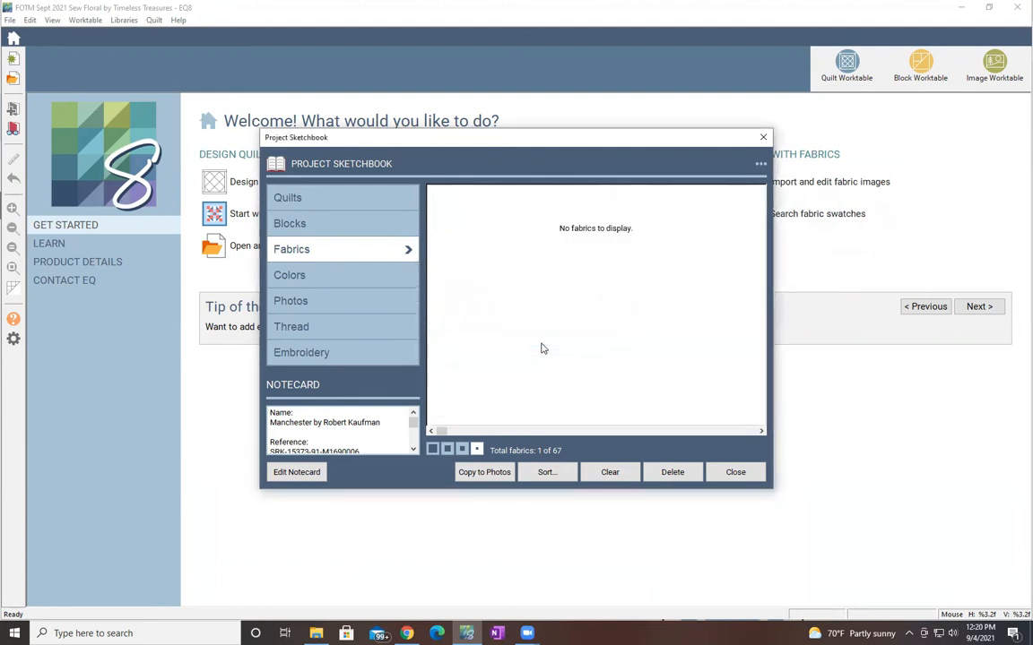
left_click(762, 139)
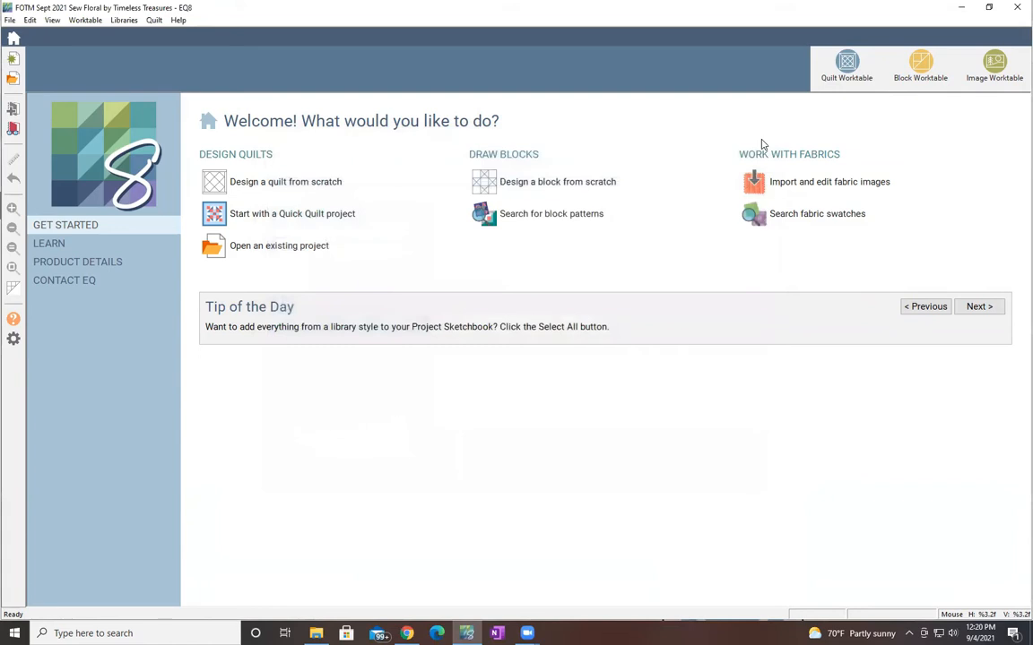
Start a quilt from scratch and display the Sew Floral by Timeless Treasures collection under 2021 Fabric of the Month in the Fabric Library.
left_click(265, 189)
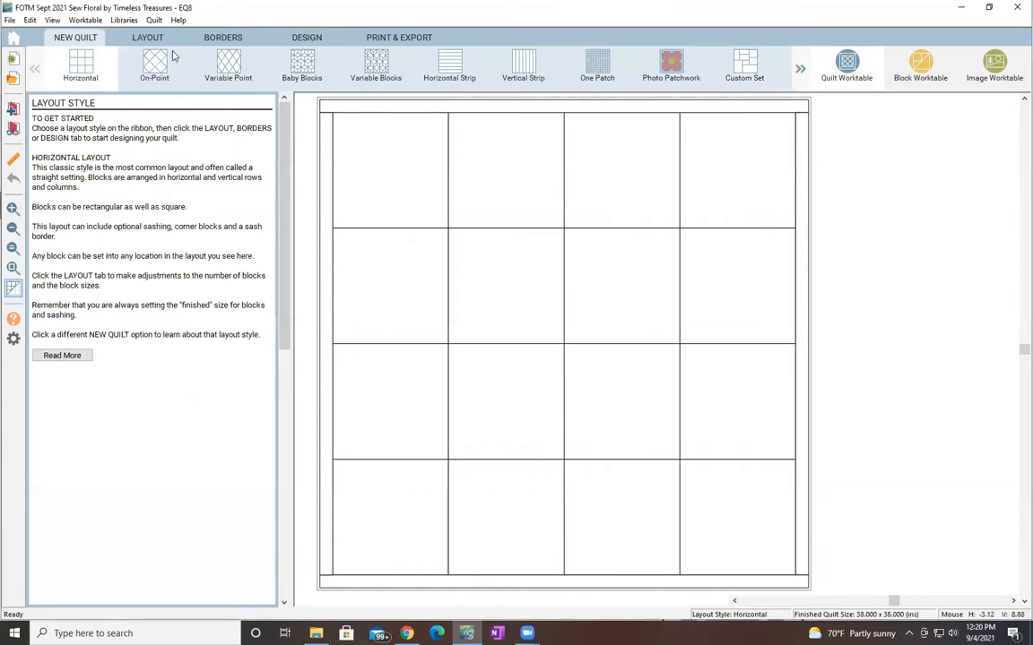
left_click(124, 20)
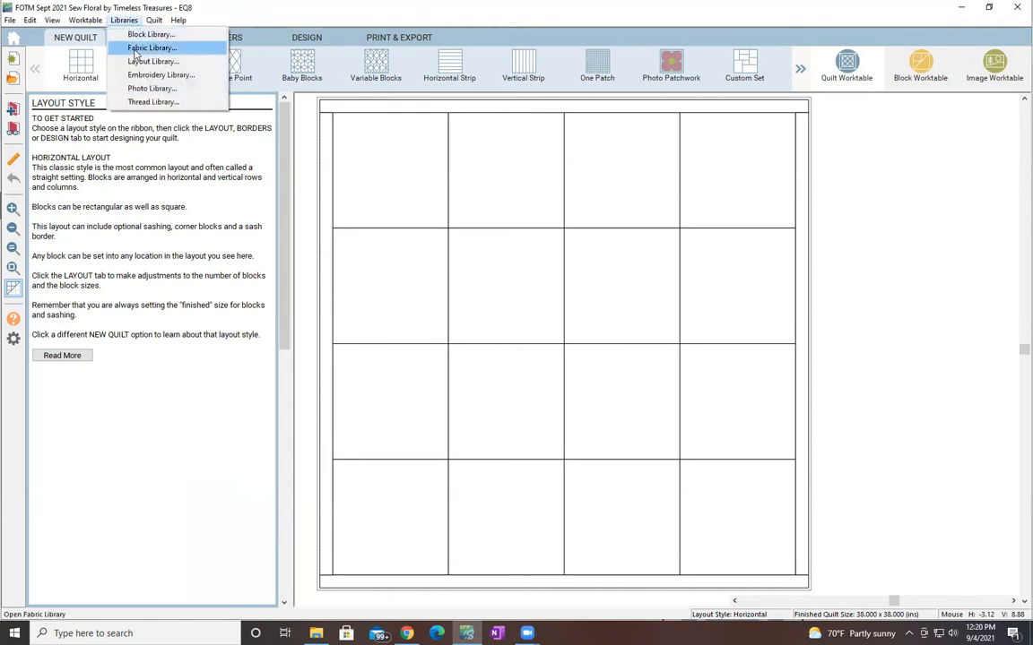
left_click(135, 50)
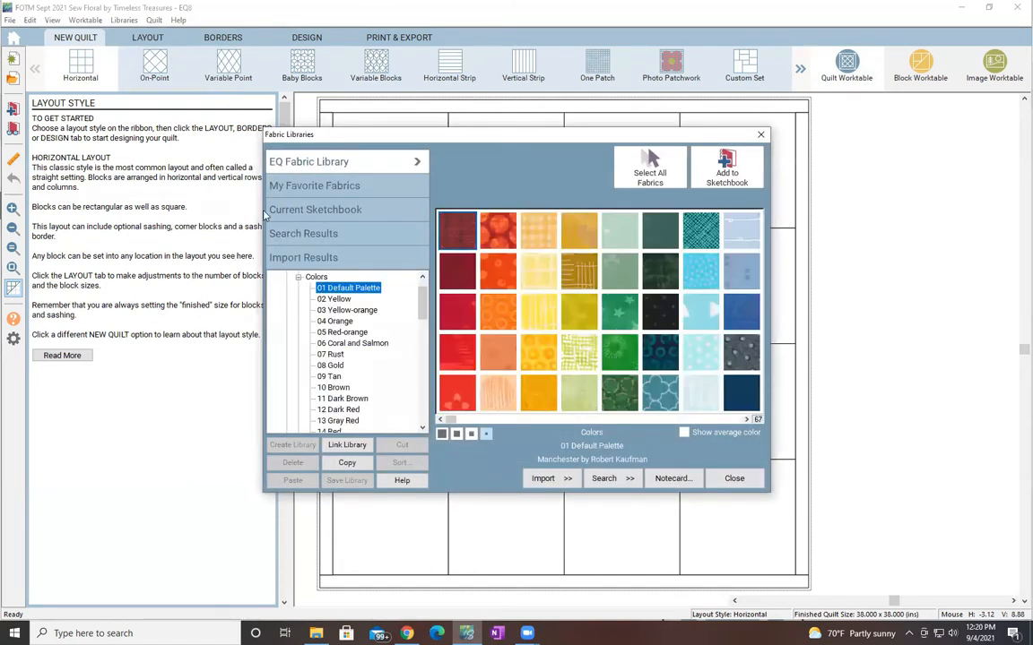
scroll(385, 287, "up", 1)
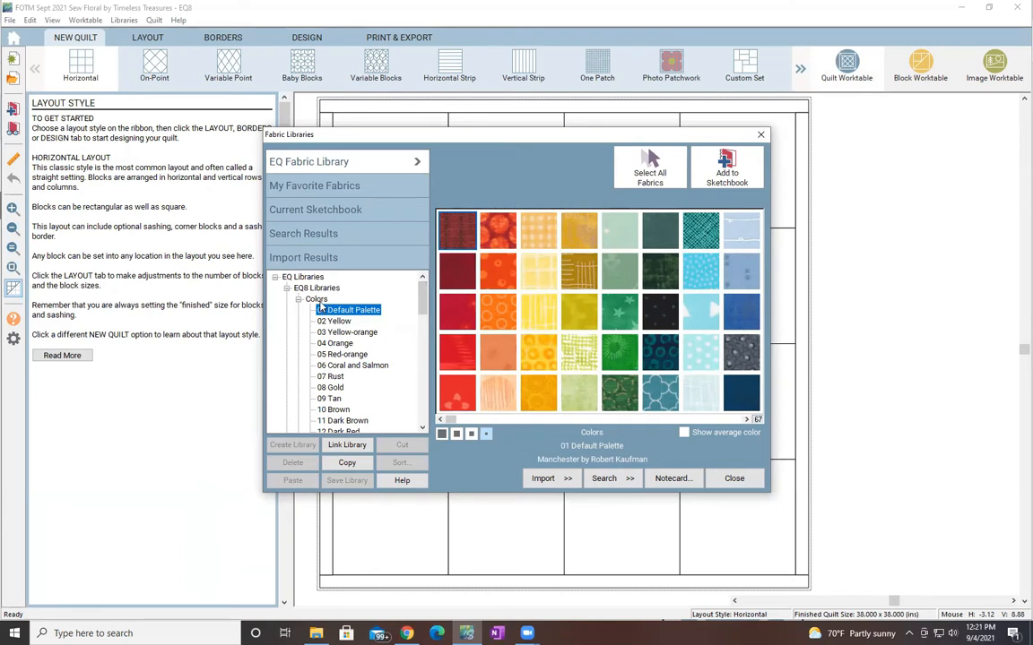
left_click_drag(422, 300, 420, 405)
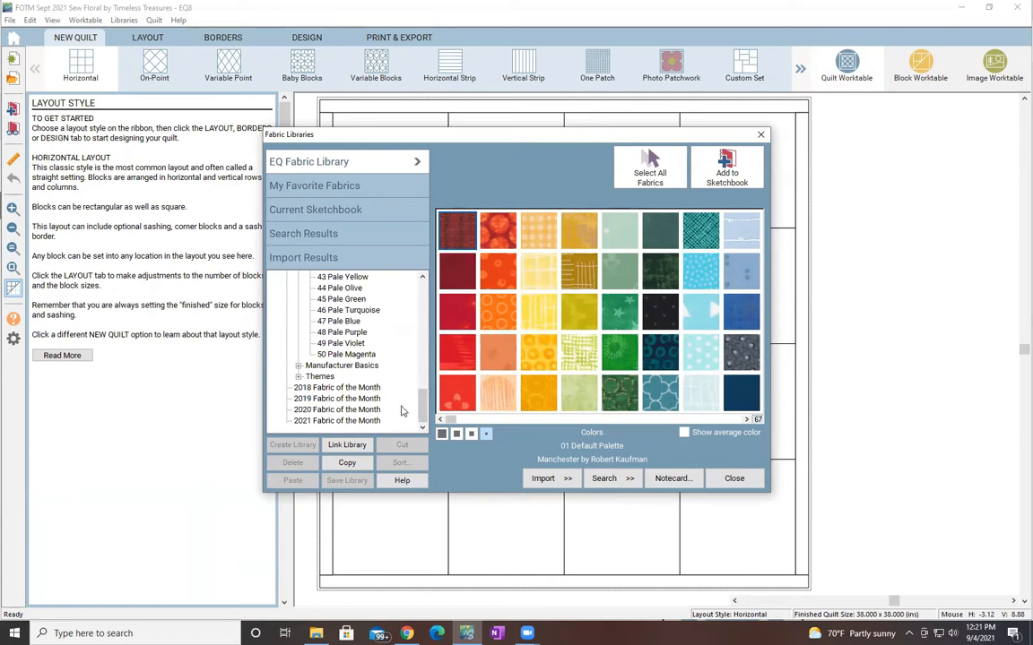
left_click(322, 422)
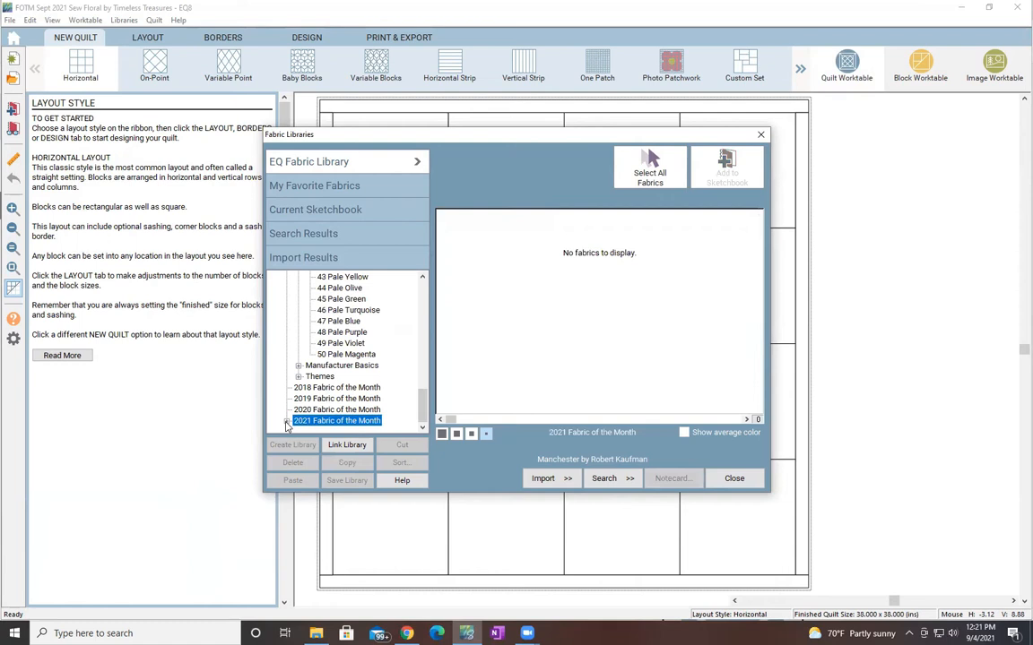
left_click(286, 422)
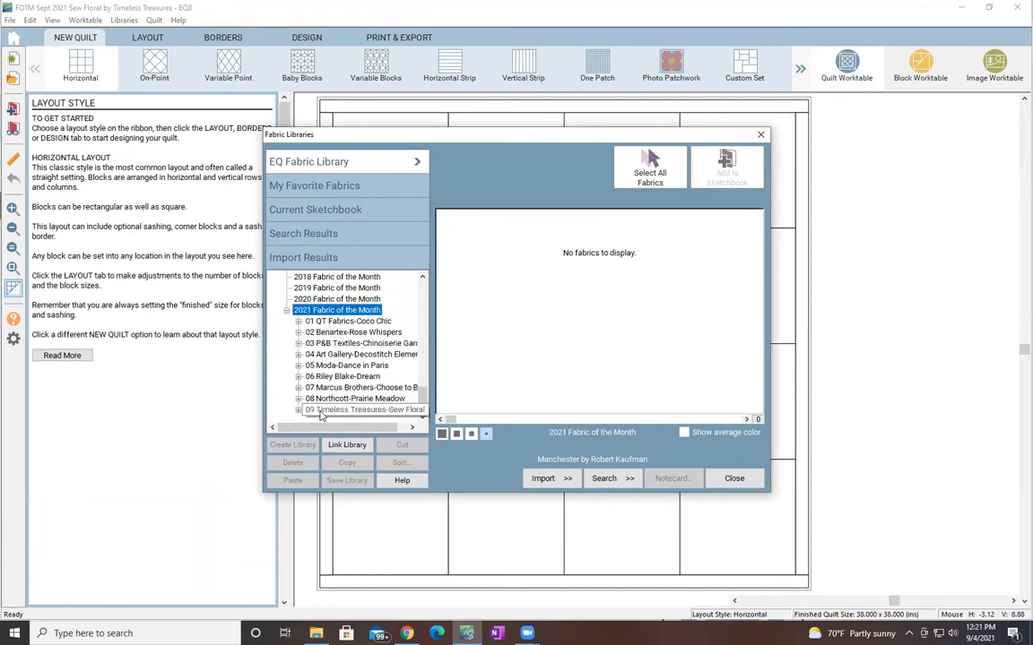
left_click(327, 411)
left_click(300, 410)
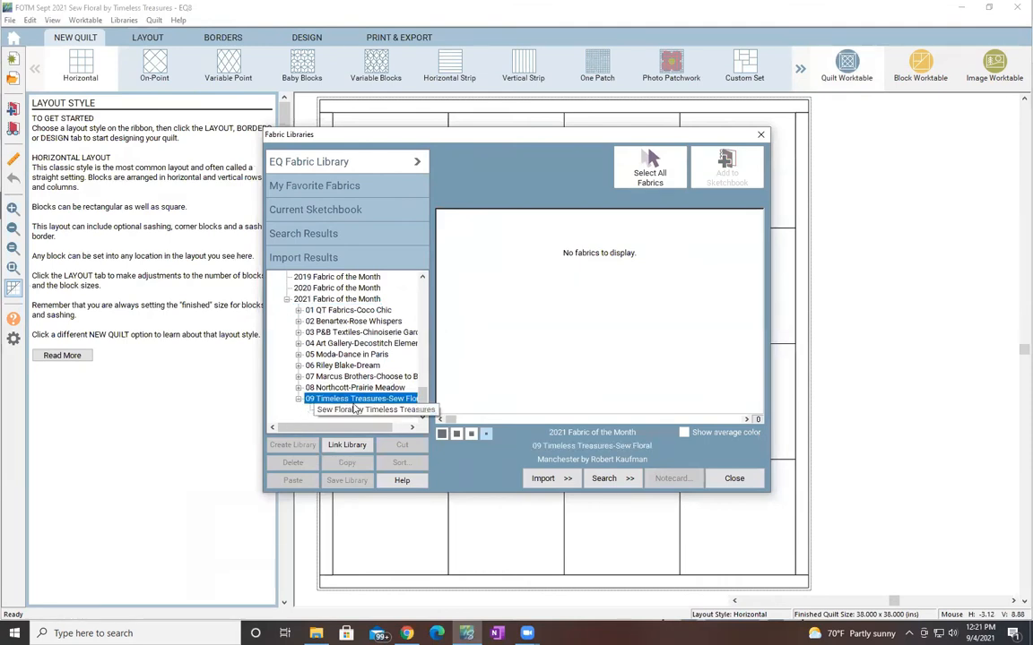
left_click(350, 411)
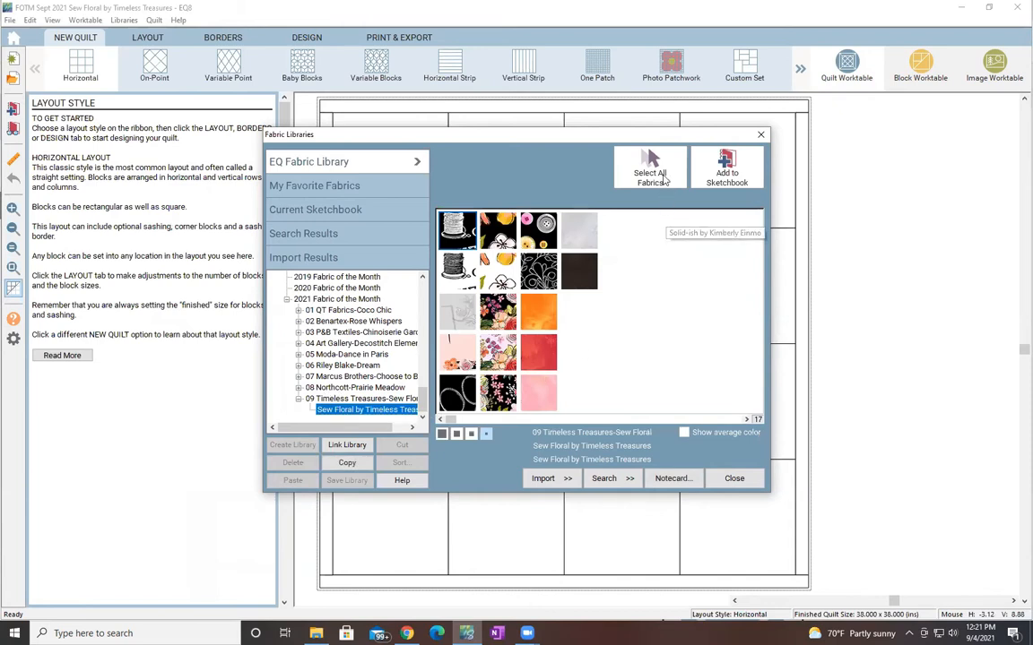
Add all the Sew Floral fabrics to the Project Sketchbook and close the Fabric Library.
left_click(660, 169)
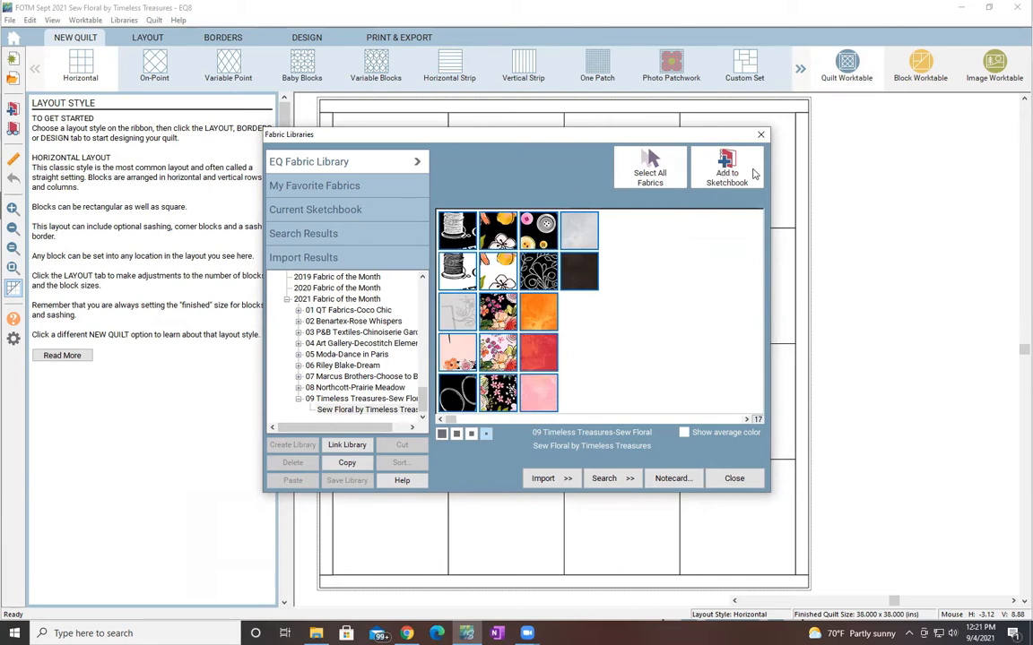
left_click(747, 170)
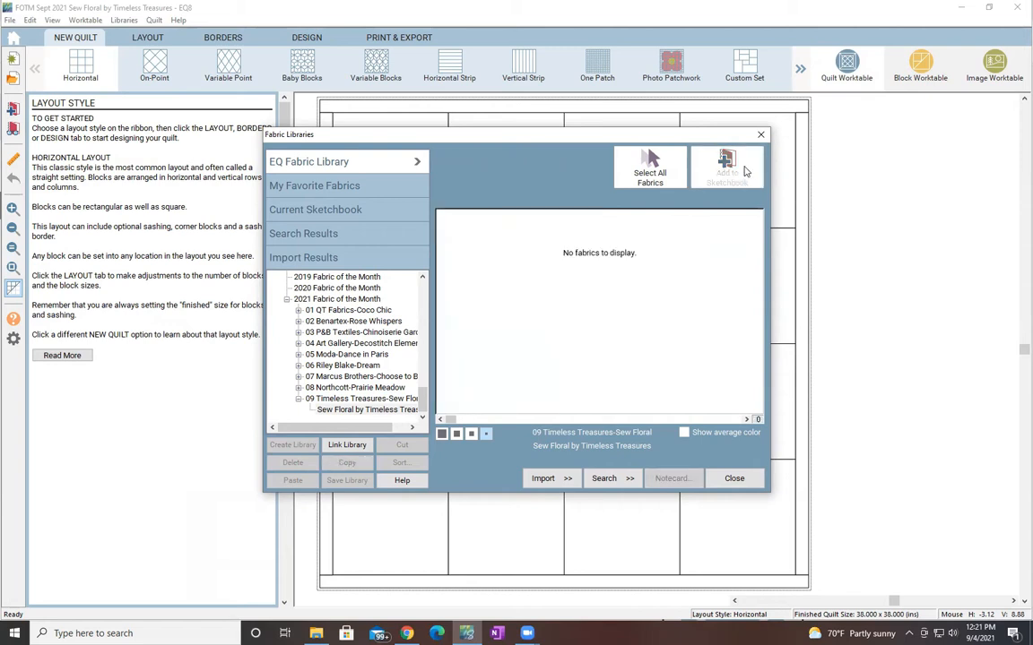
left_click(733, 478)
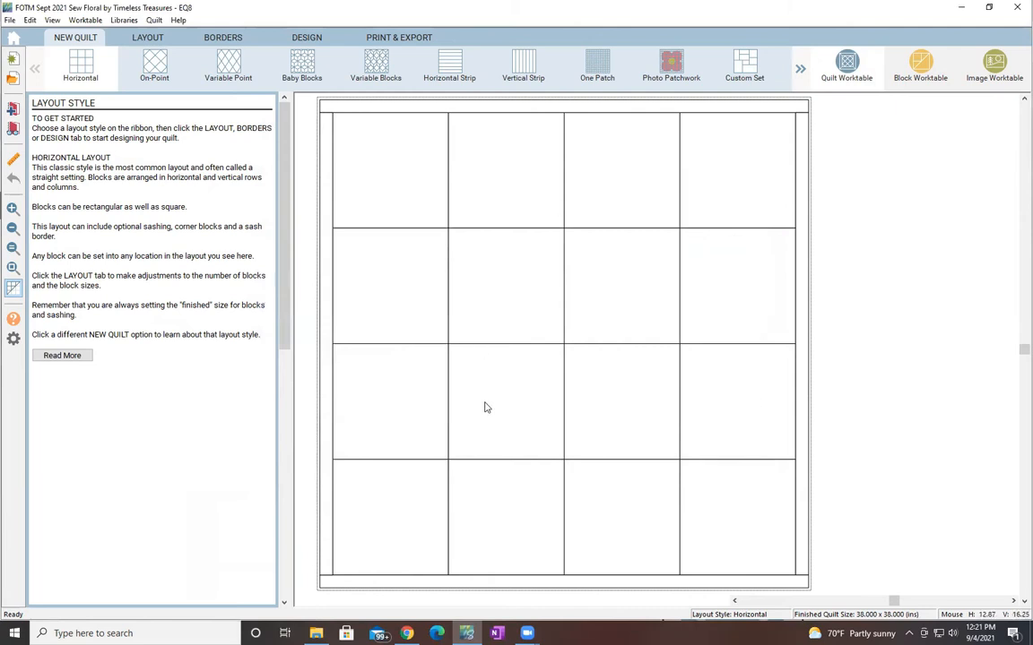
Set the quilt layout to 5 blocks horizontally, with sashing width and height kept equal at 1.000.
left_click(148, 40)
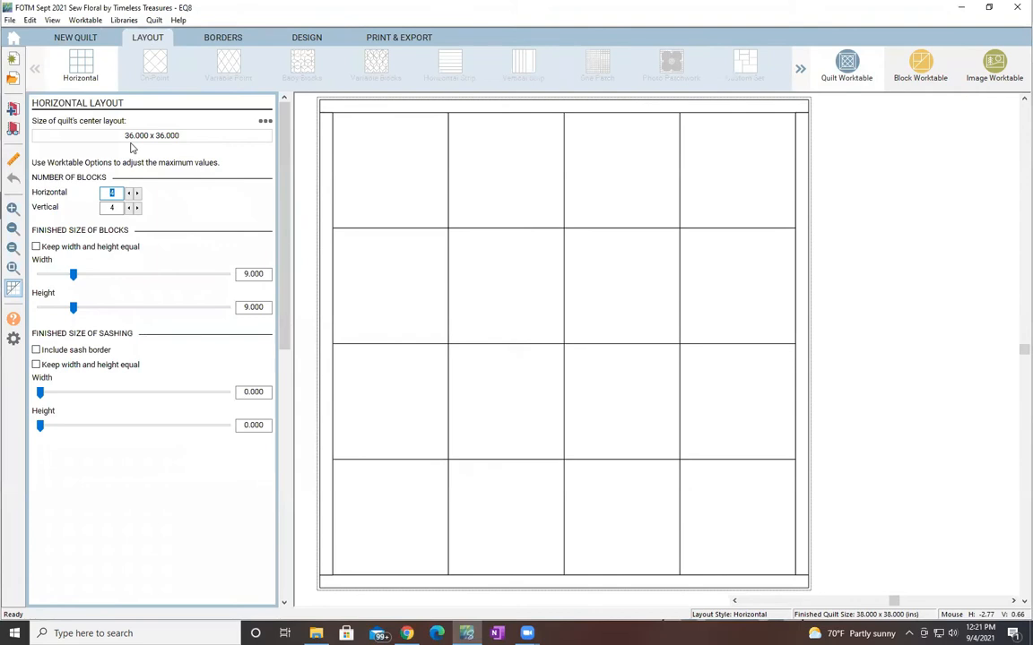
left_click(137, 194)
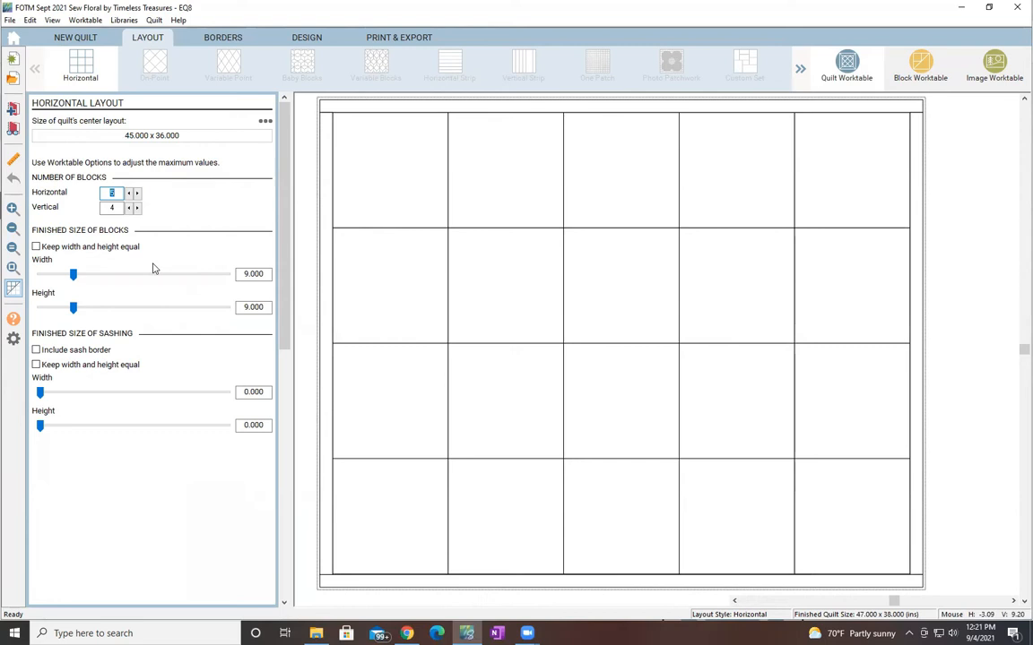
left_click(35, 365)
left_click(77, 395)
left_click(77, 394)
left_click(77, 394)
left_click(77, 394)
left_click(77, 395)
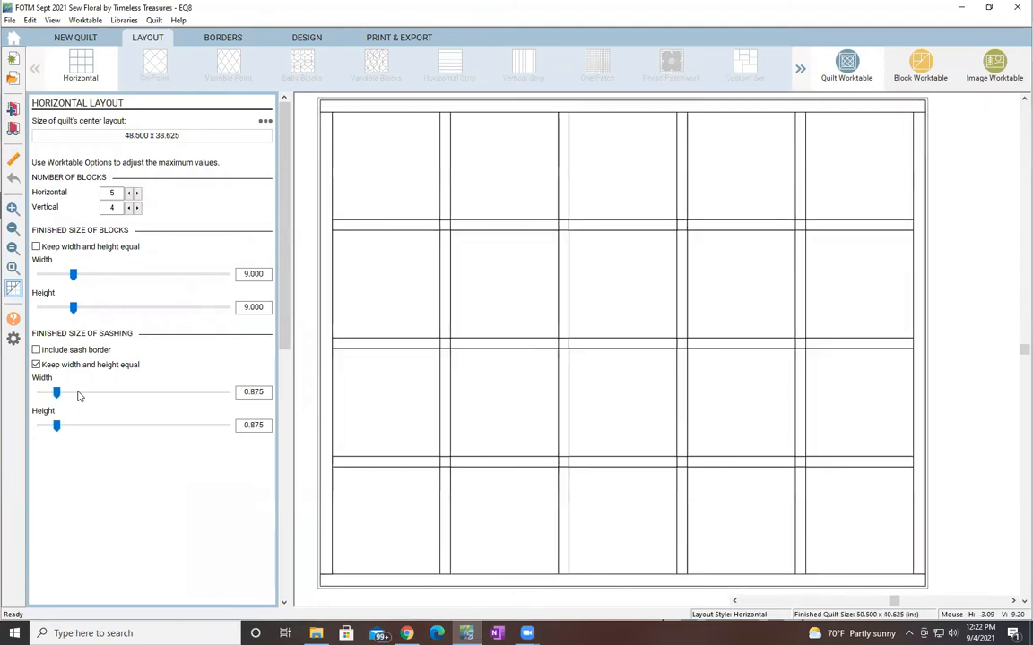
left_click(77, 395)
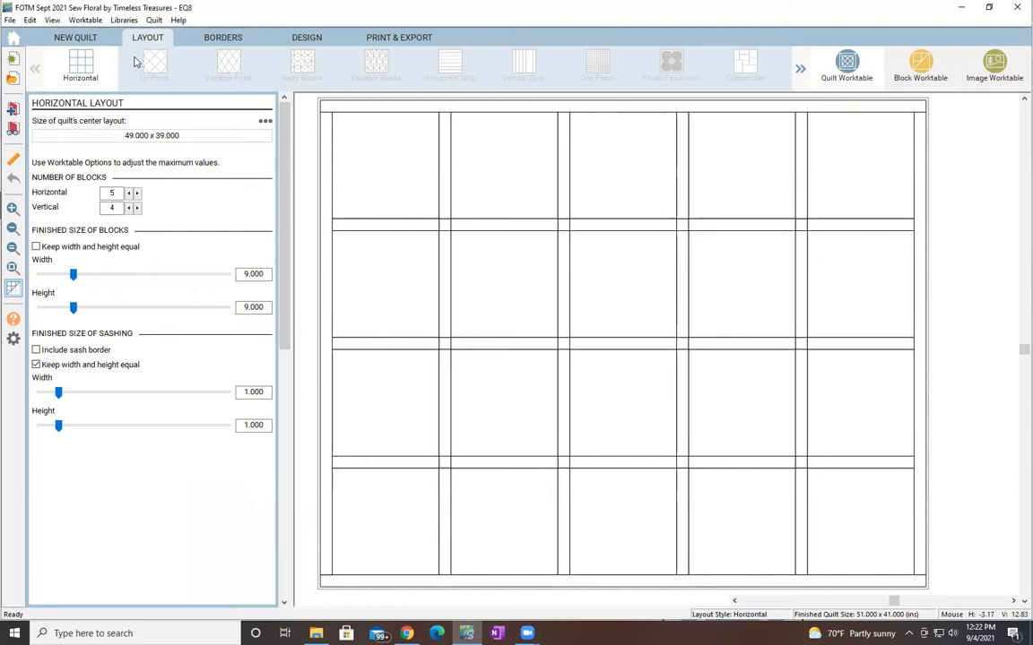
Paint the first column's blocks from top to bottom with the black text, white text, grey dress-form and pink sewing-machine fabrics.
left_click(222, 38)
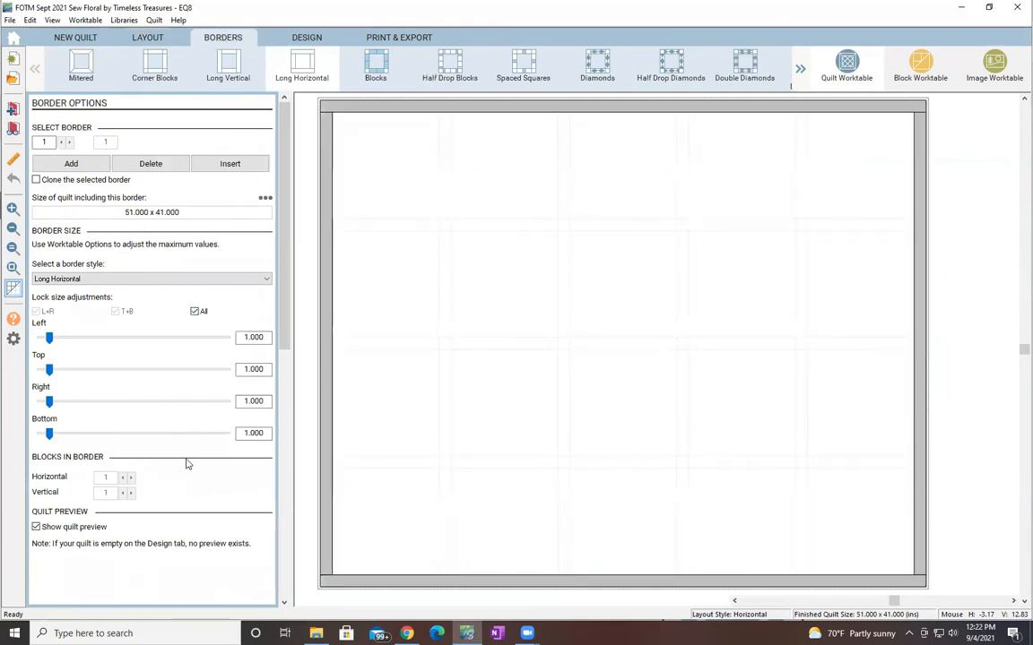
left_click(303, 37)
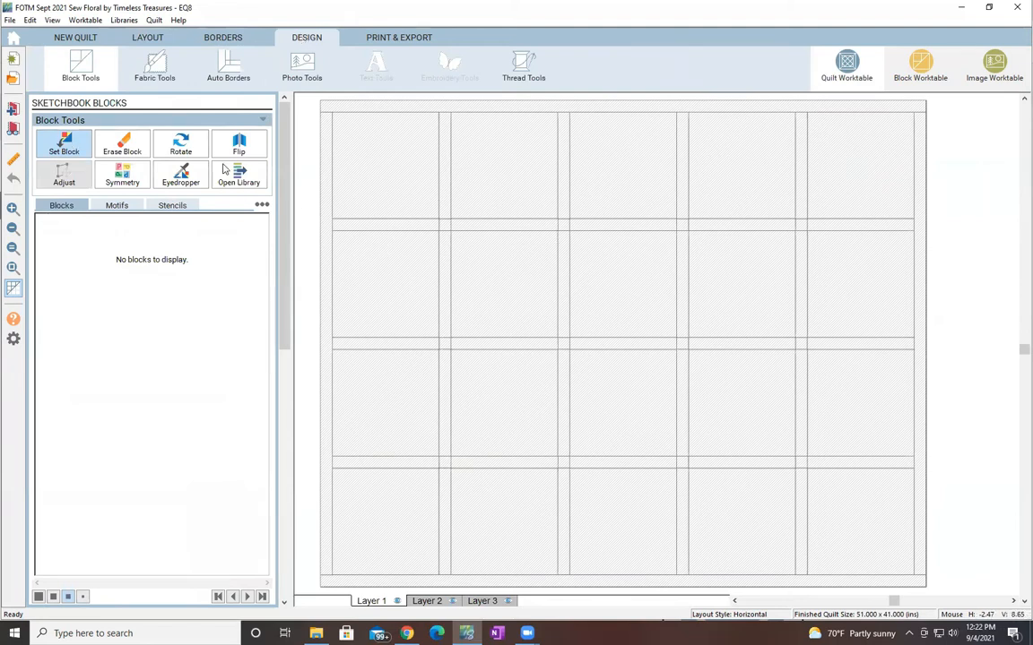
left_click(162, 65)
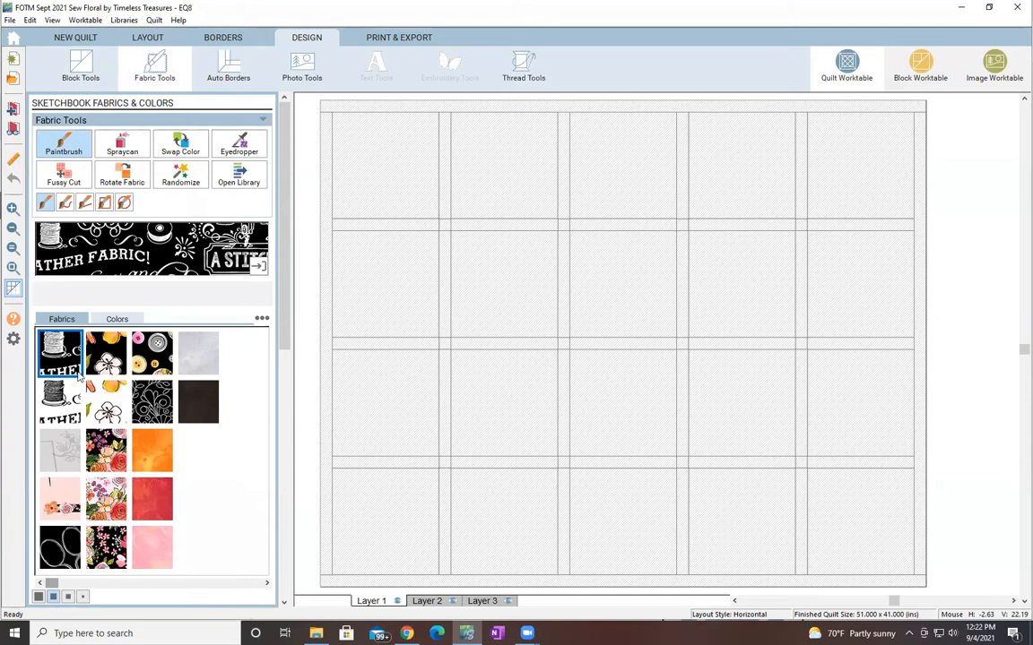
left_click(392, 157)
left_click(60, 401)
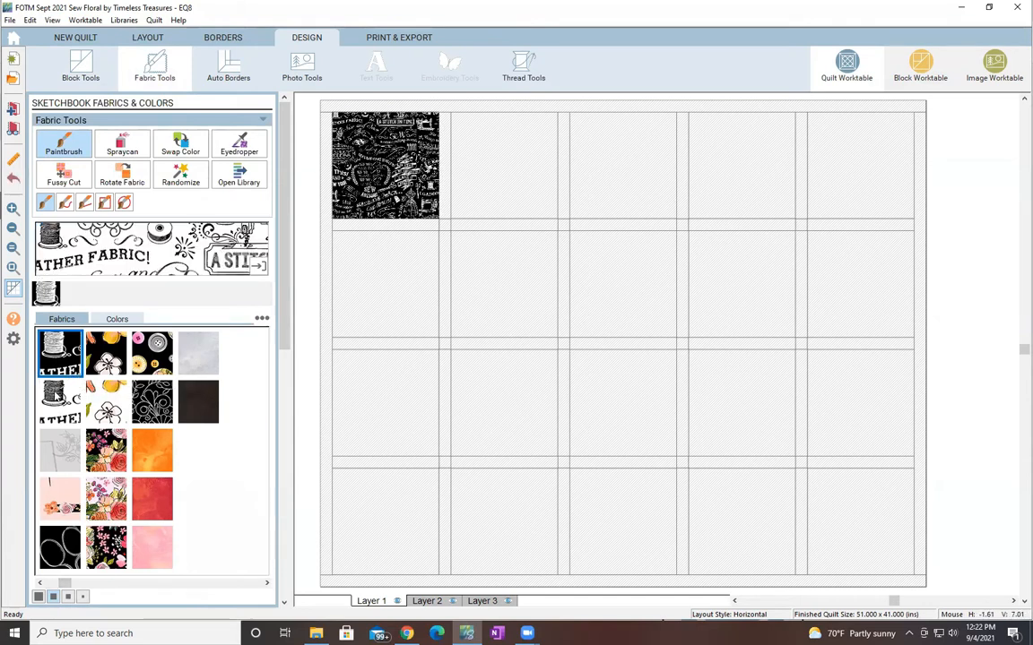
left_click(377, 269)
left_click(60, 450)
left_click(363, 397)
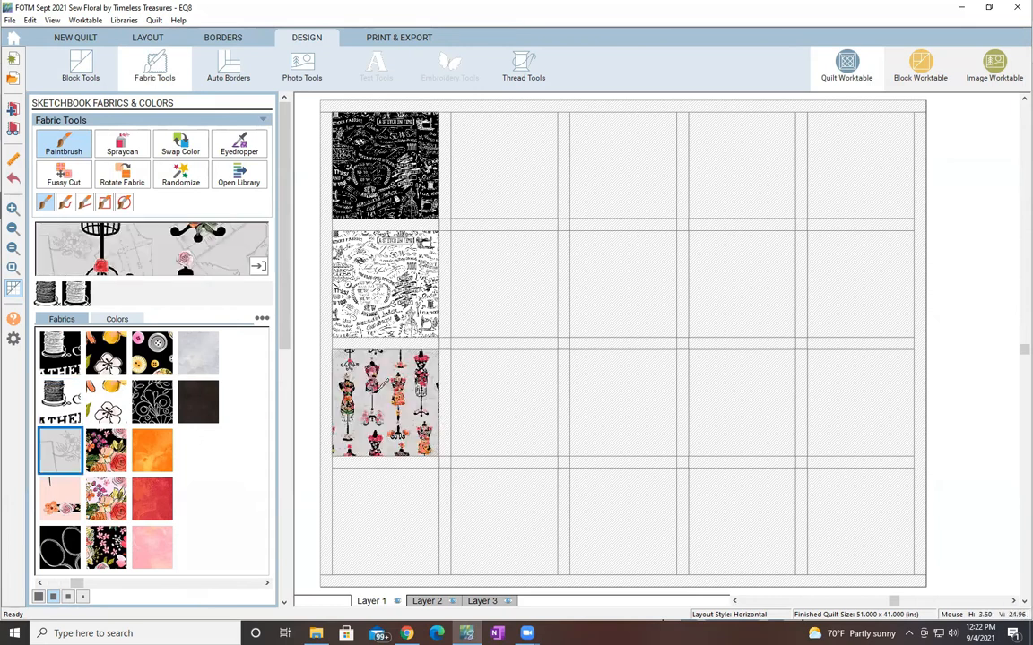
left_click(60, 499)
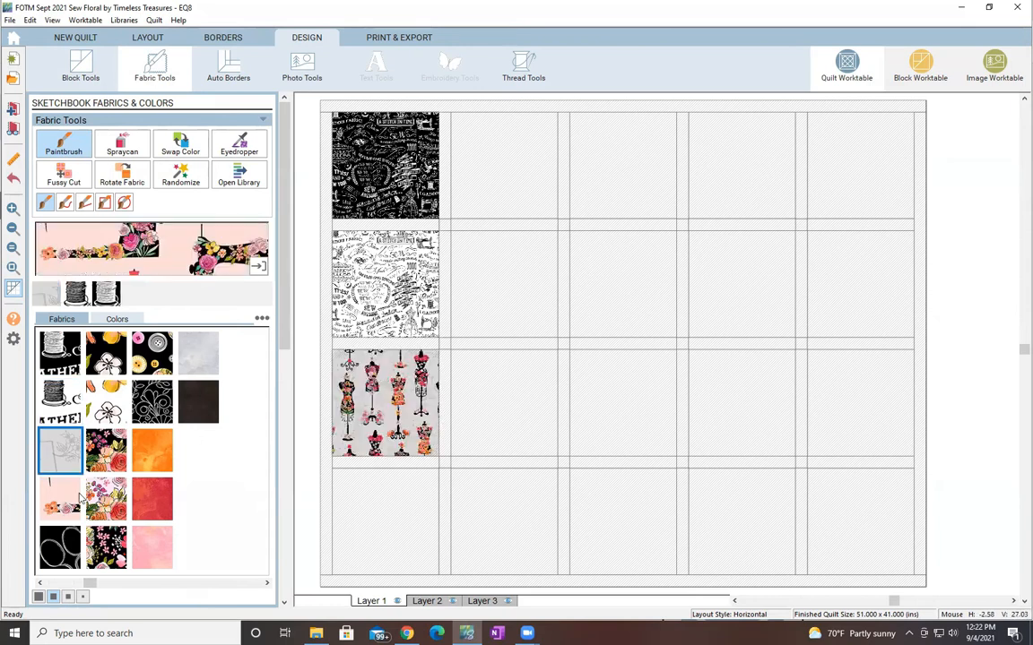
left_click(383, 507)
Paint the second column's blocks from top to bottom with the black scissors, large black floral, white floral and small black floral fabrics.
left_click(57, 538)
left_click(488, 148)
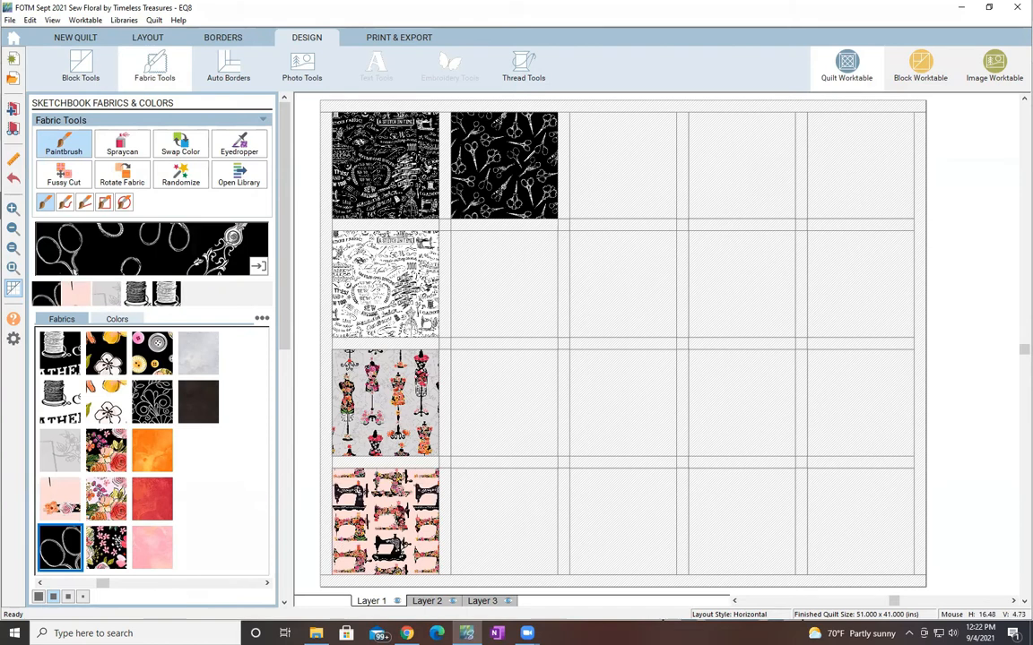
left_click(106, 352)
left_click(480, 274)
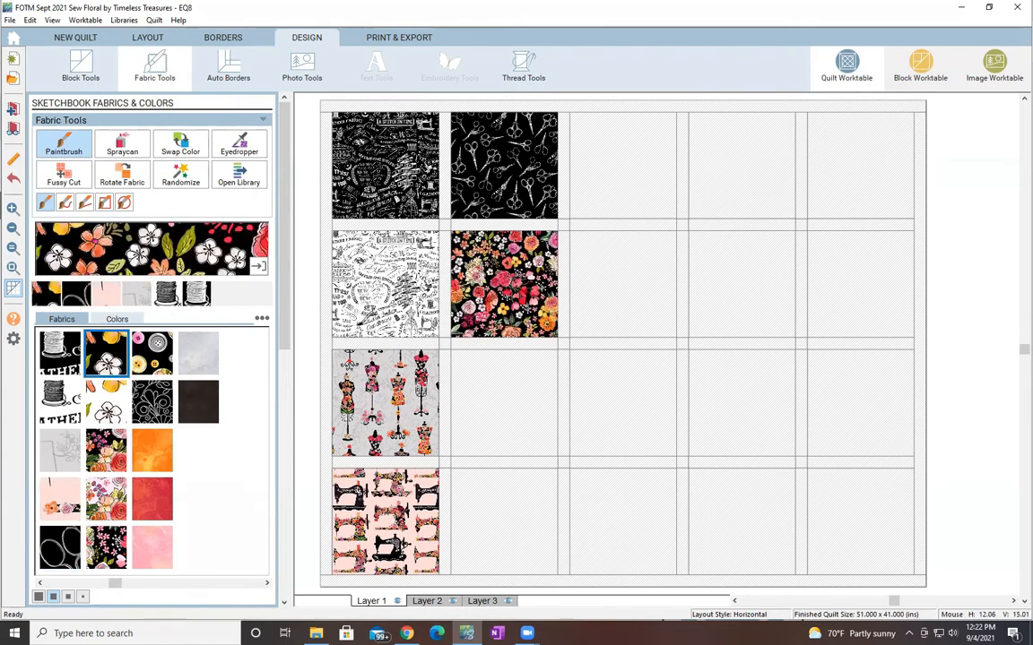
left_click(105, 400)
left_click(491, 390)
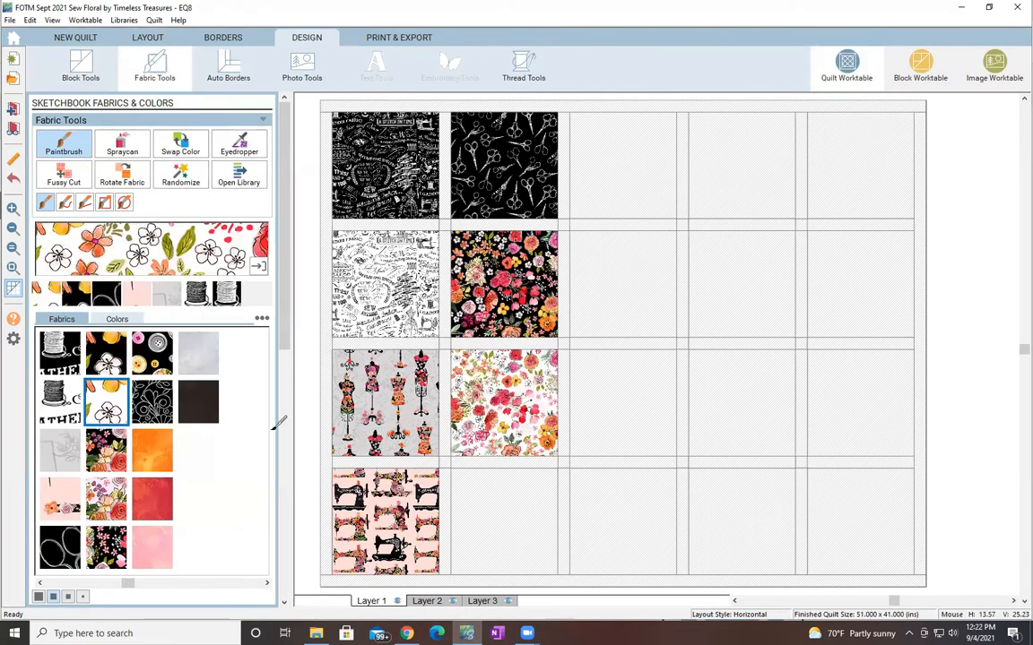
left_click(106, 450)
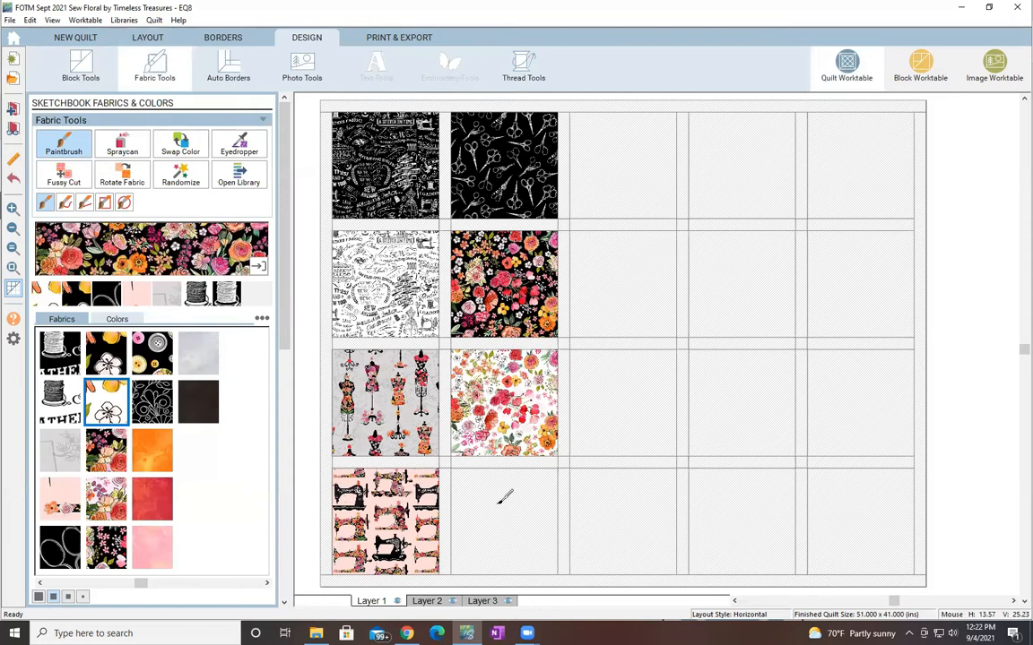
left_click(497, 502)
Paint the third column's blocks from top to bottom with the small light floral, patchwork, black button and black scroll fabrics.
left_click(107, 502)
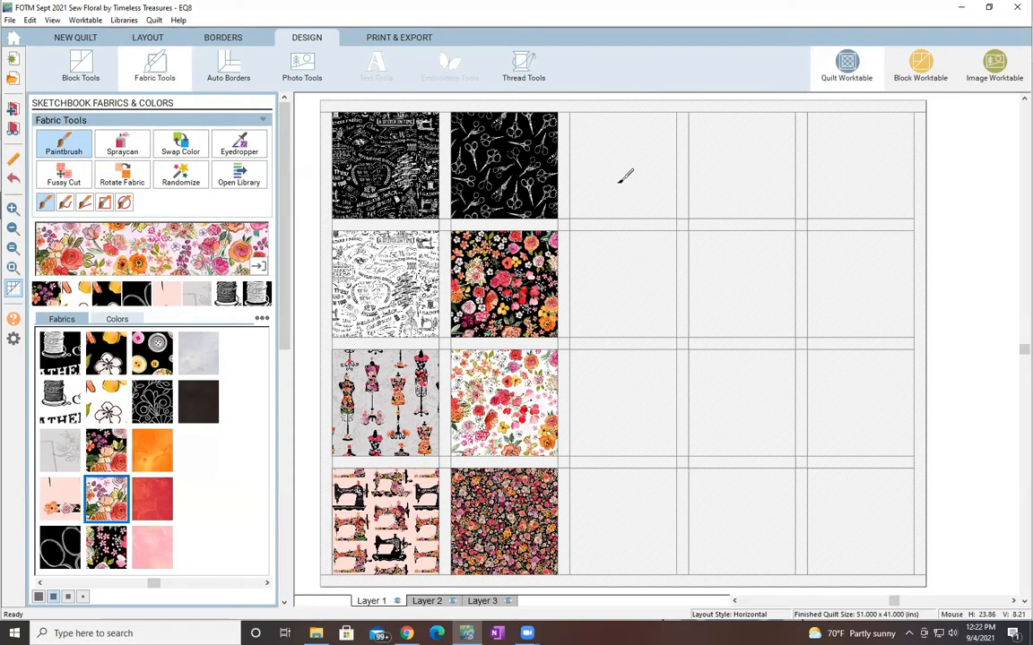
left_click(576, 206)
left_click(106, 547)
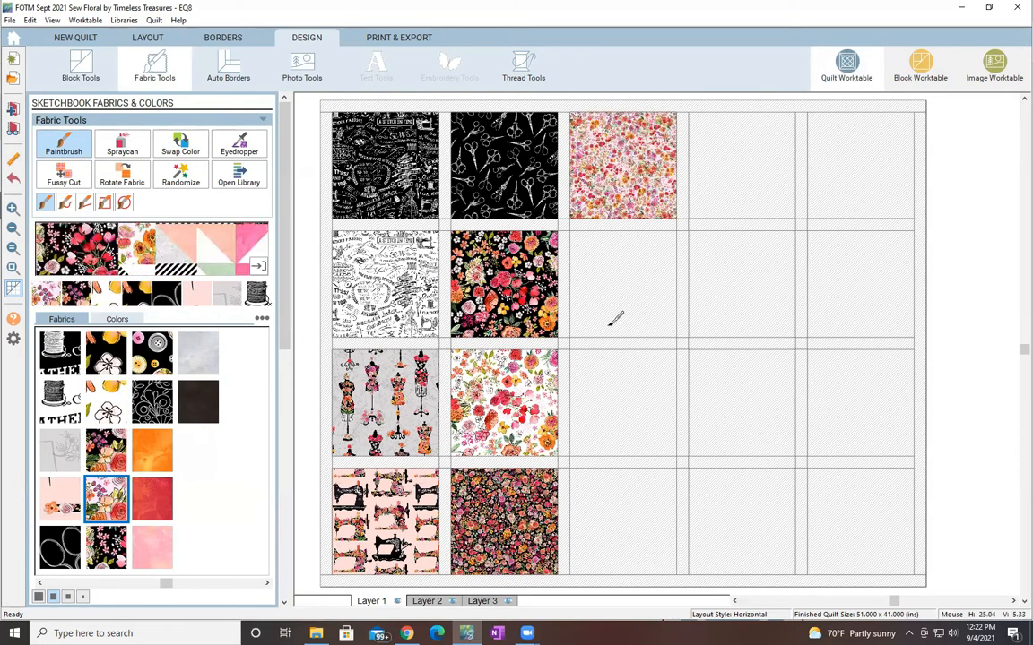
left_click(609, 296)
left_click(157, 343)
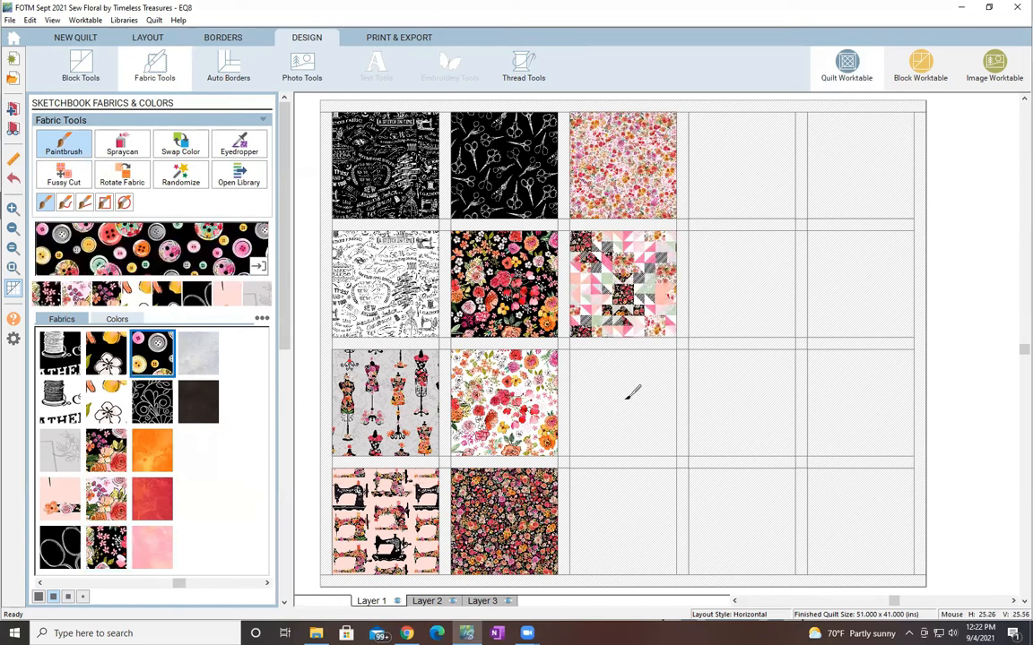
left_click(632, 392)
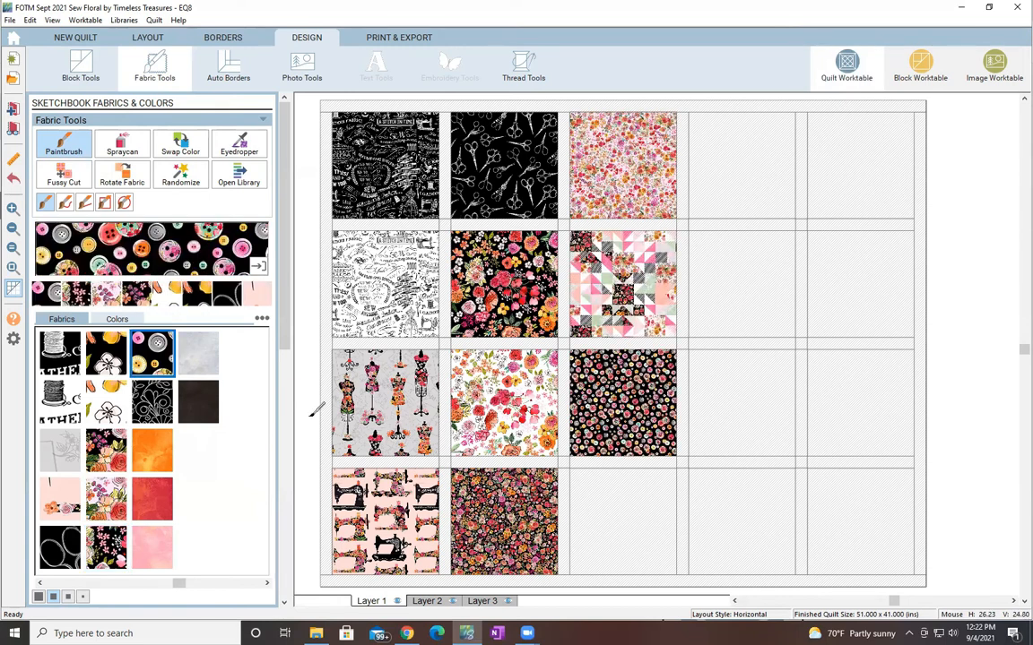
left_click(609, 495)
Paint the fourth column's blocks from top to bottom with the orange, red, pink and light grey solid-ish fabrics.
left_click(153, 451)
left_click(728, 174)
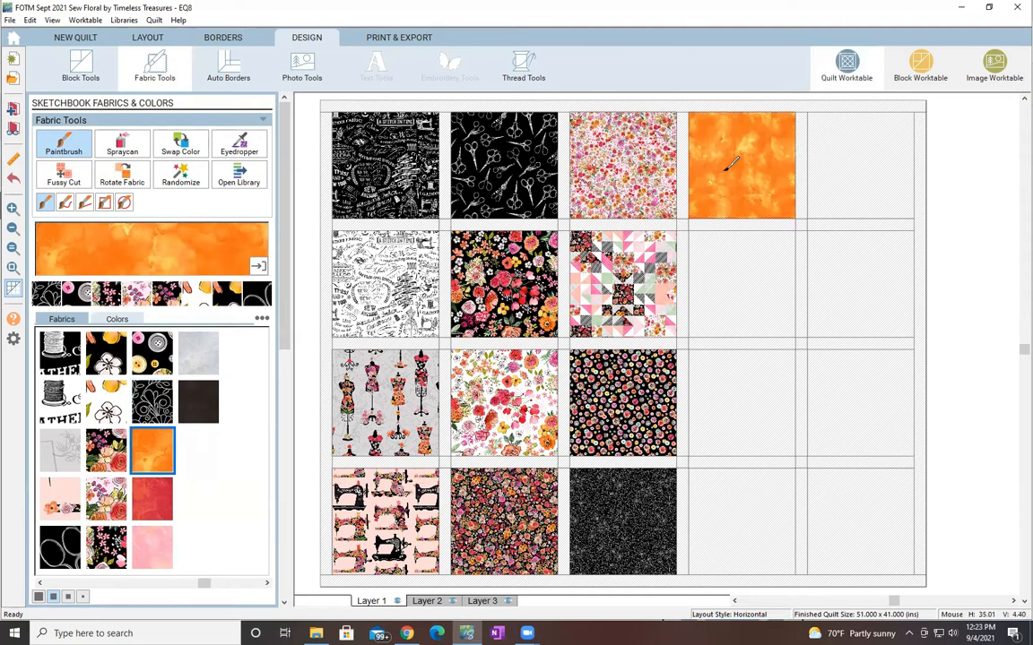
left_click(146, 509)
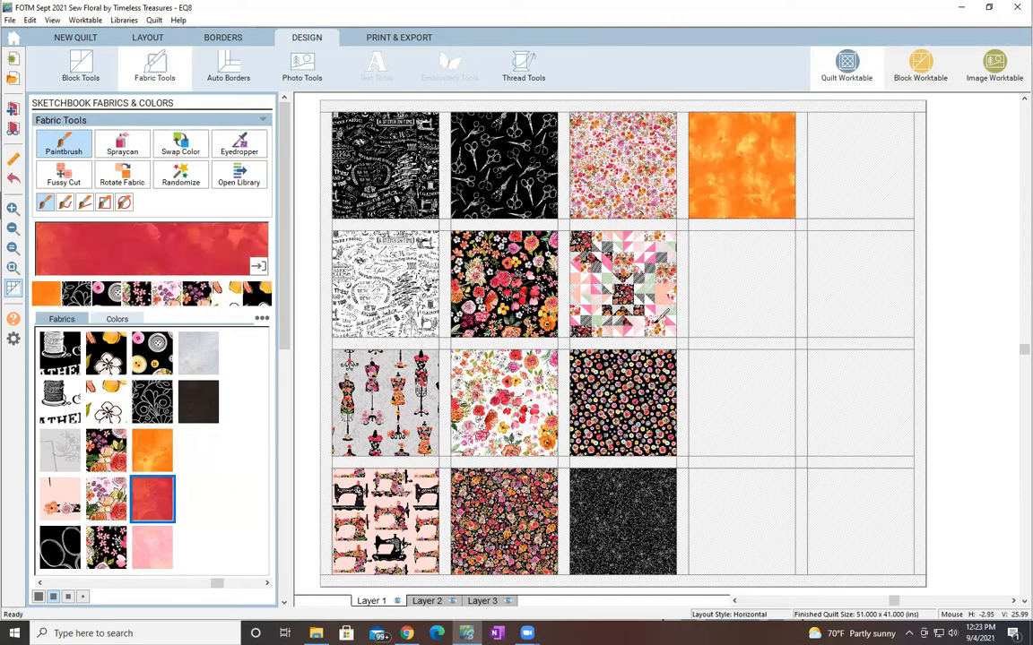
left_click(735, 283)
left_click(162, 548)
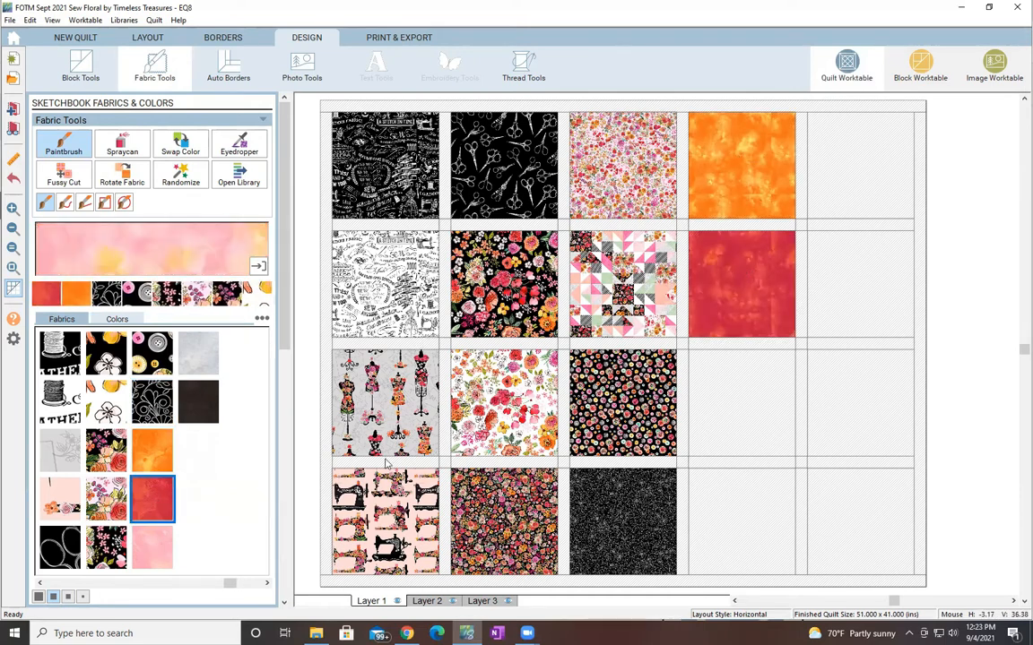
left_click(745, 372)
left_click(203, 369)
left_click(692, 540)
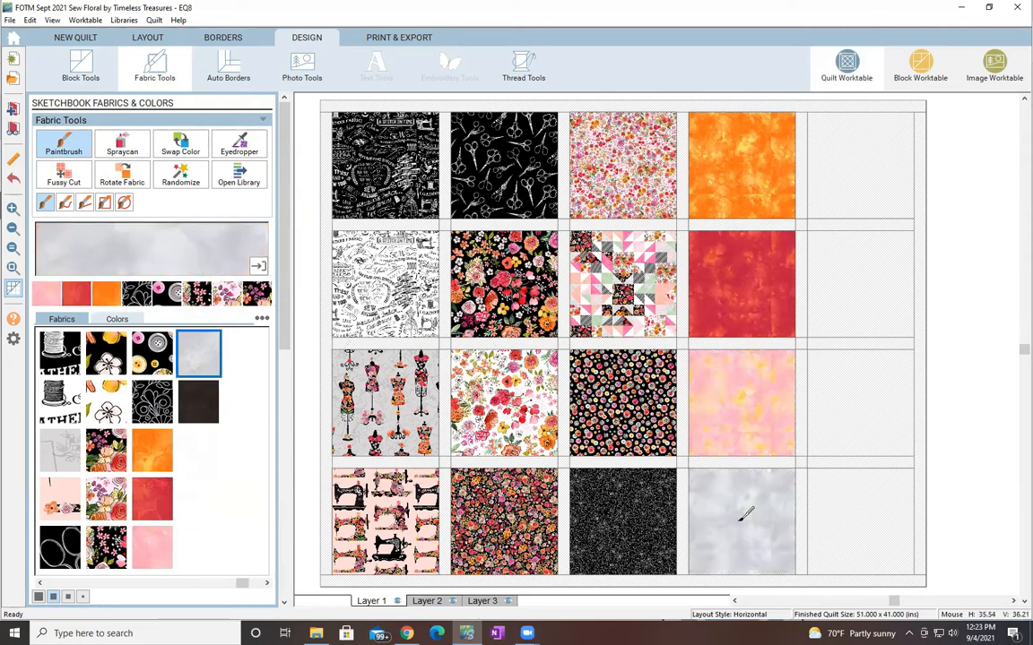
Paint the fifth column's first block with the solid-ish black fabric.
left_click(217, 409)
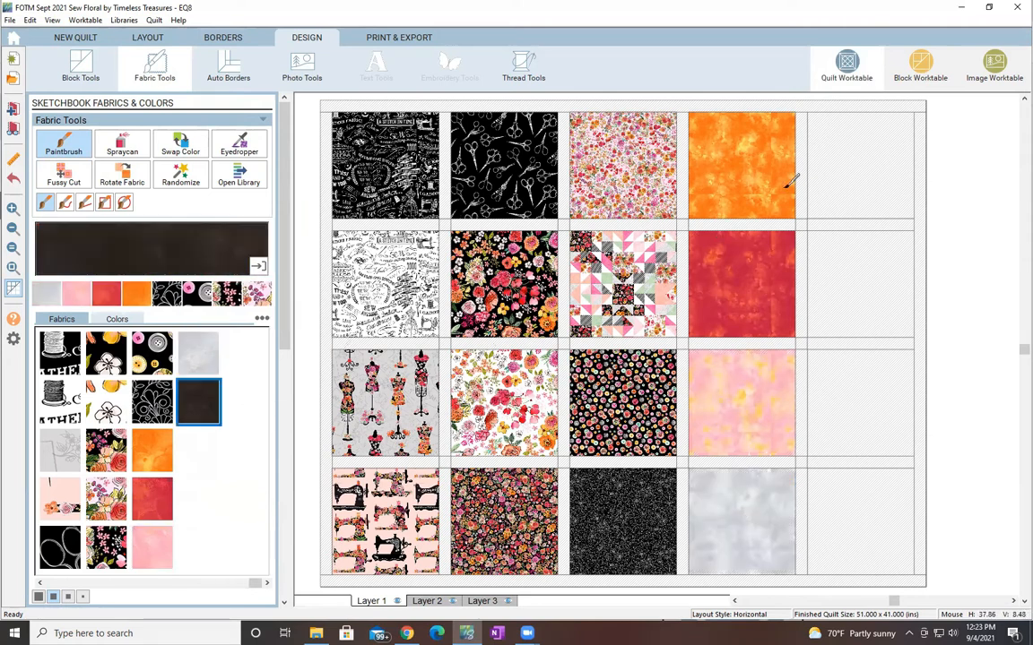
left_click(884, 151)
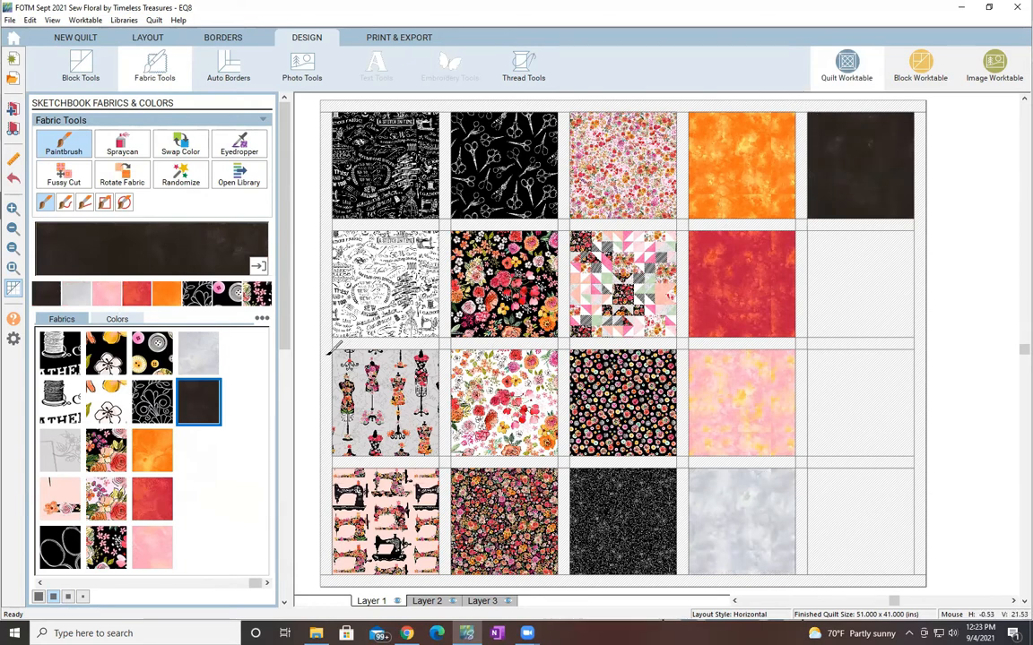
Paint the quilt's outer border and all vertical and horizontal sashing strips with a bright blue solid color.
left_click(112, 320)
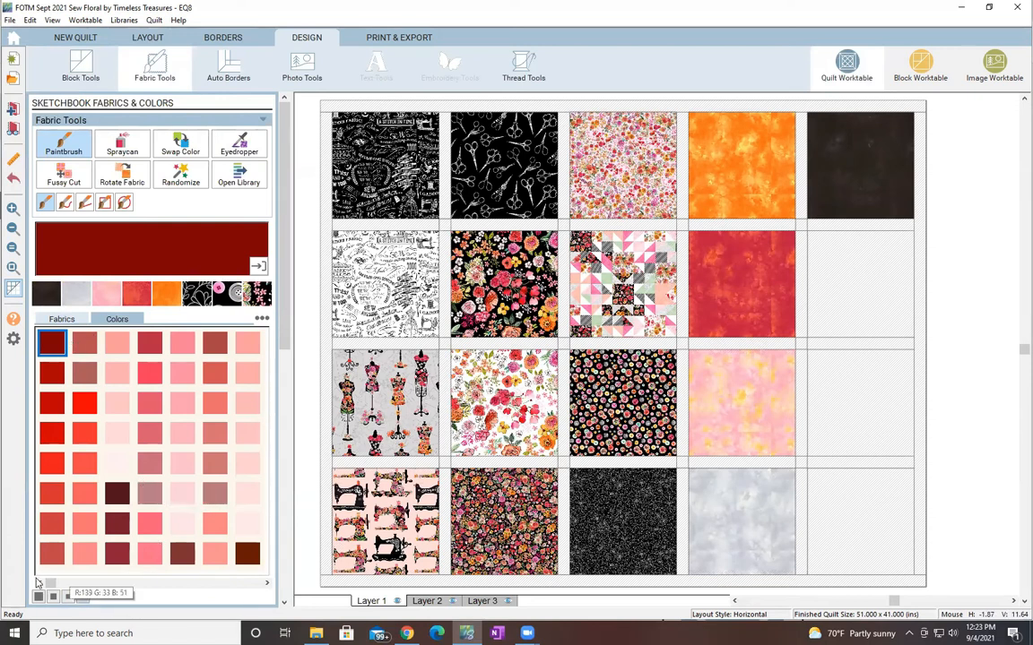
left_click_drag(49, 587, 177, 583)
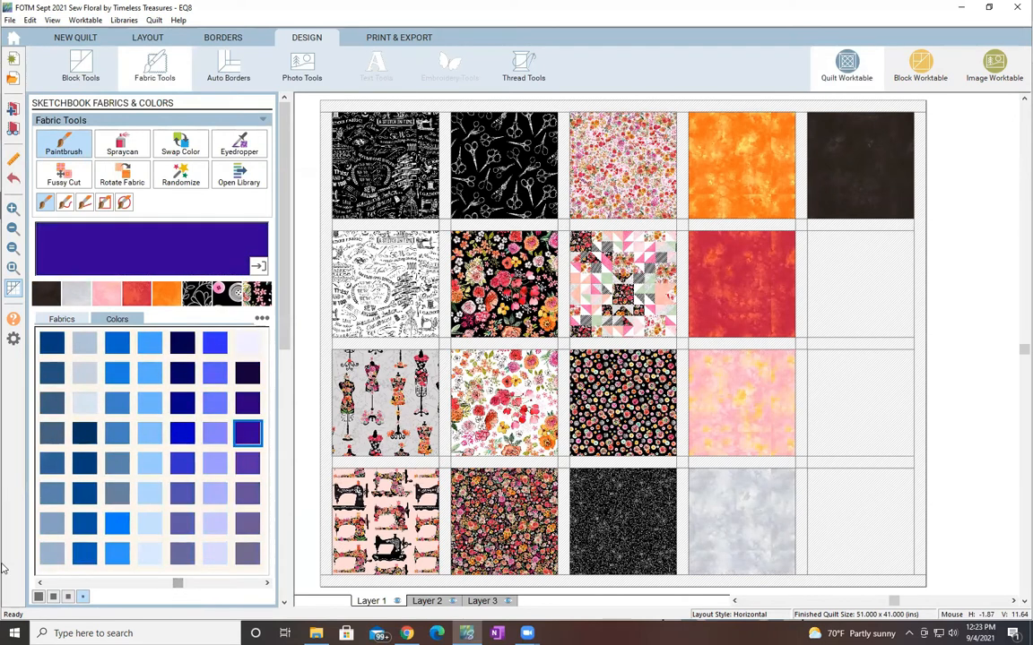
left_click(126, 378)
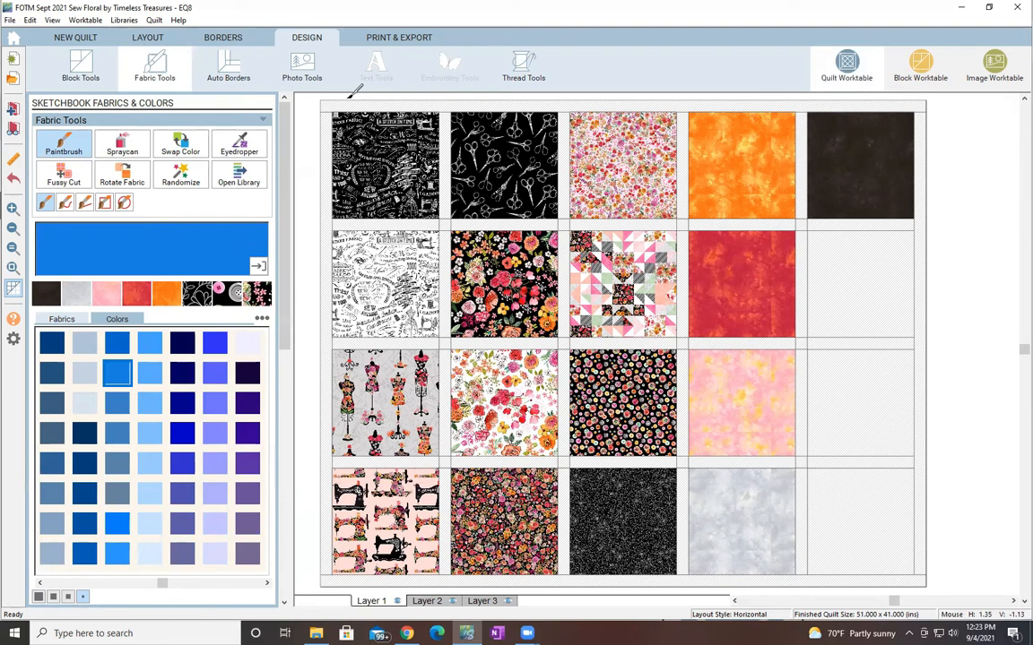
left_click(322, 103)
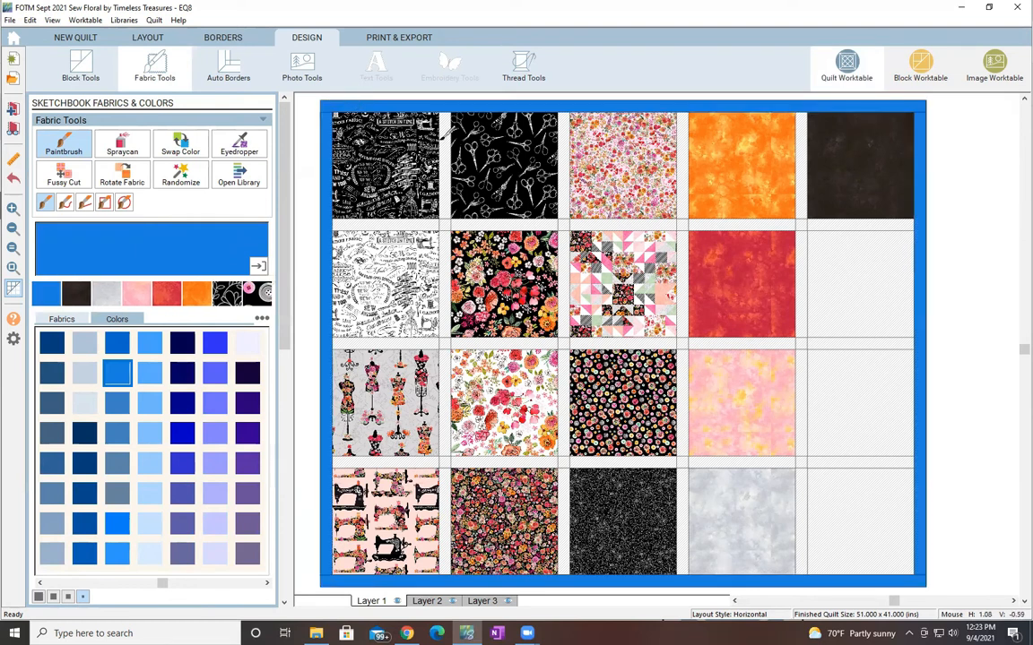
left_click(445, 135)
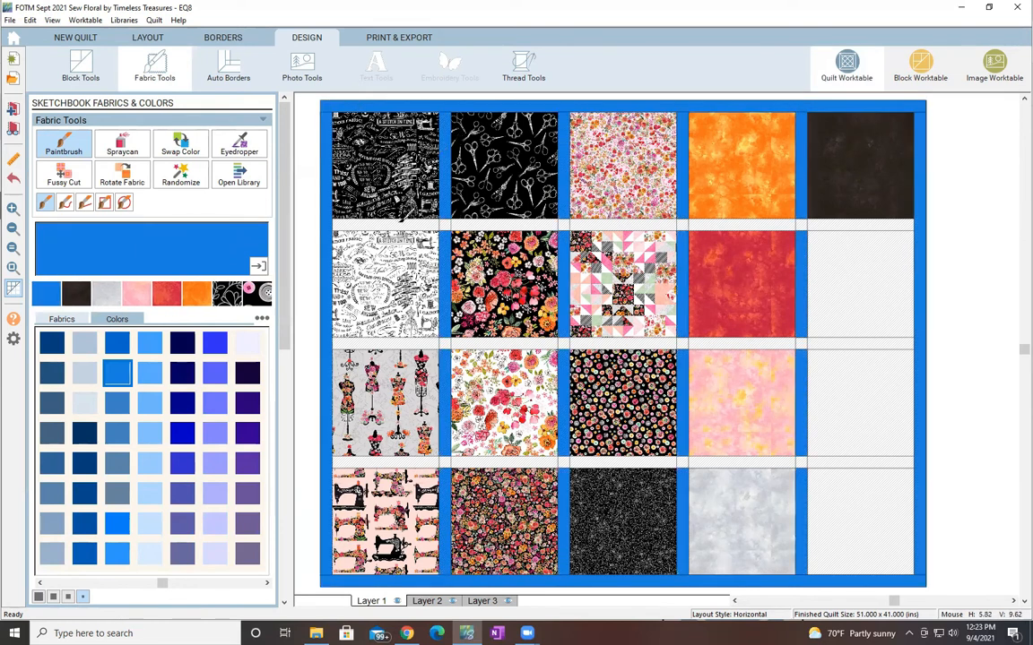
left_click(402, 224)
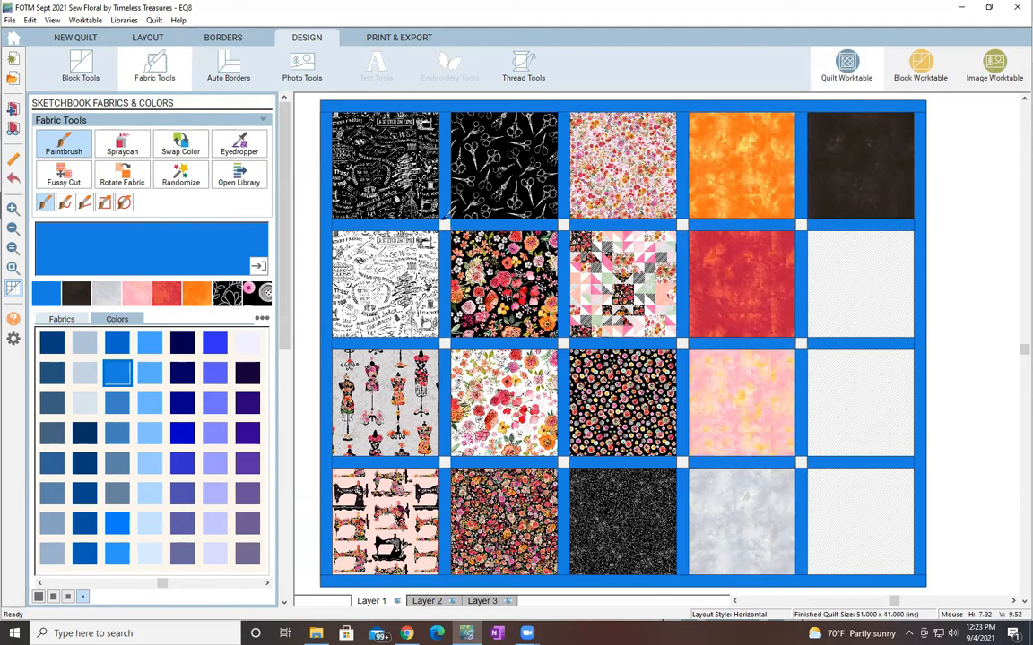
Fill the three empty fifth-column blocks and the sashing cornerstones with the same bright blue, and hide the patch outlines.
left_click(869, 278)
left_click(860, 380)
left_click(864, 512)
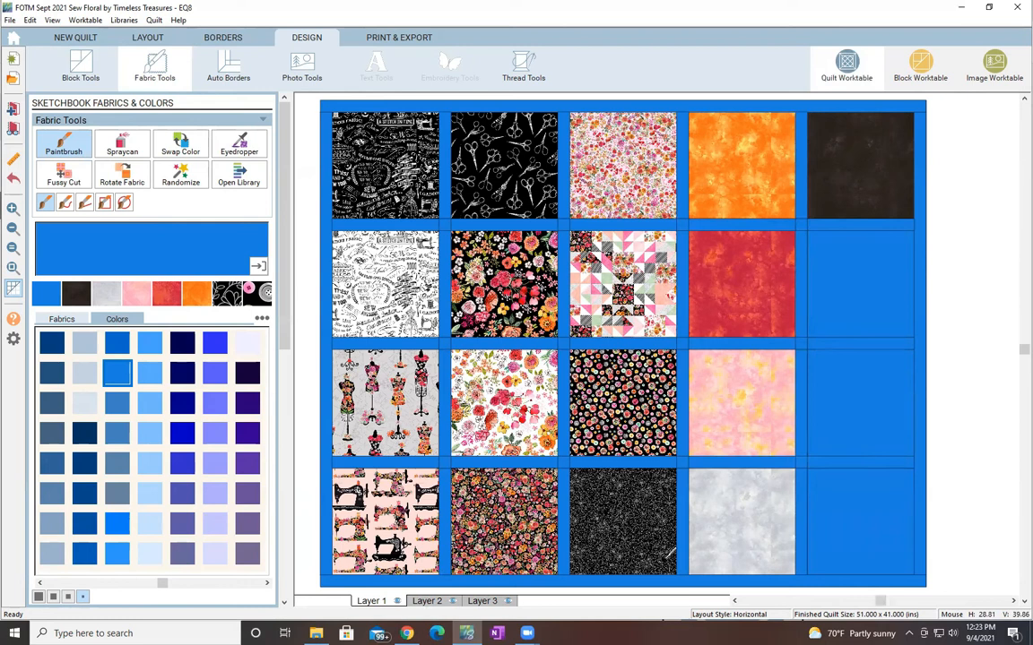
left_click(14, 288)
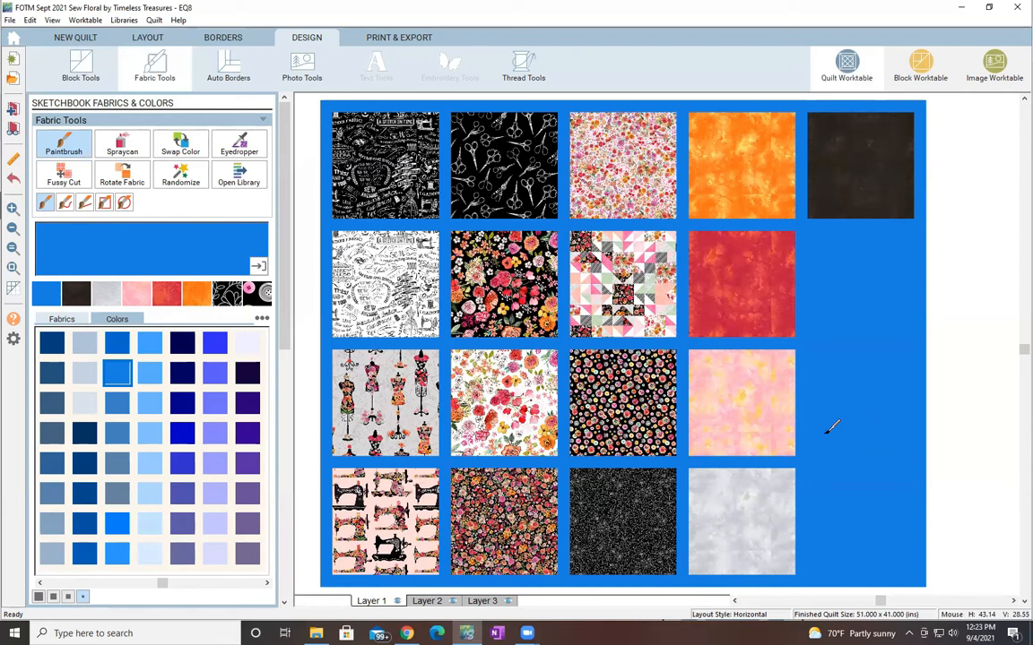
Add the finished quilt to the project sketchbook and check it among the sketchbook's quilts.
left_click(12, 109)
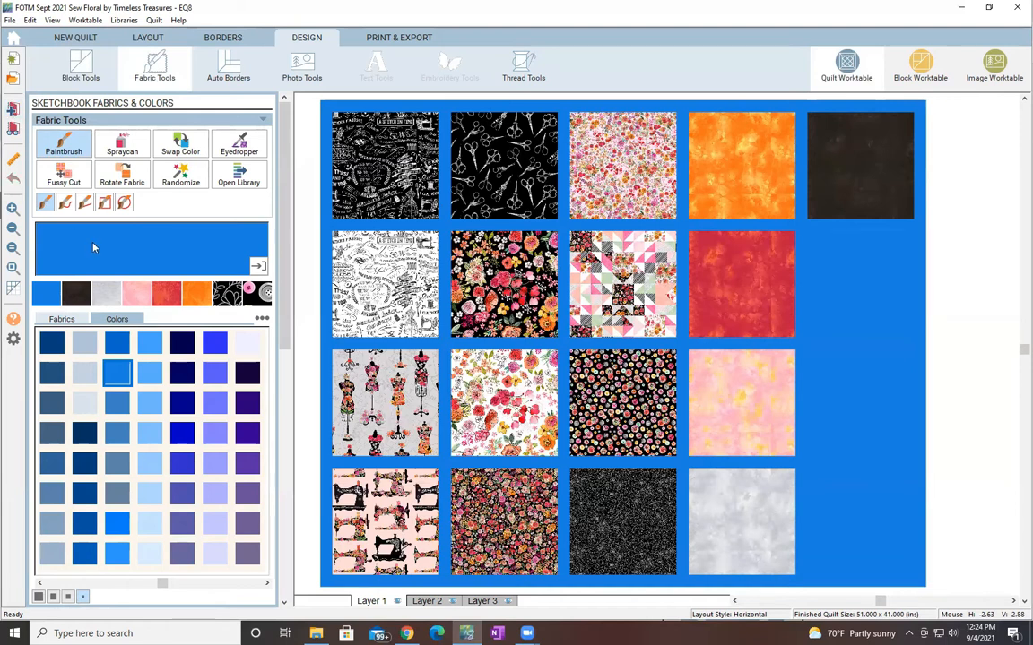
left_click(13, 130)
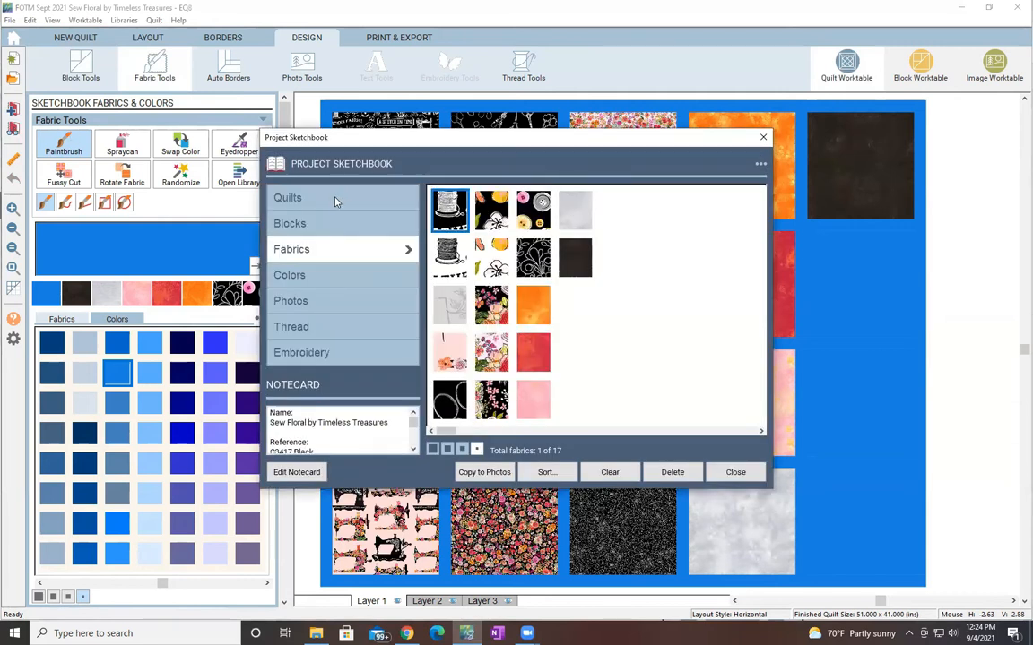
left_click(333, 199)
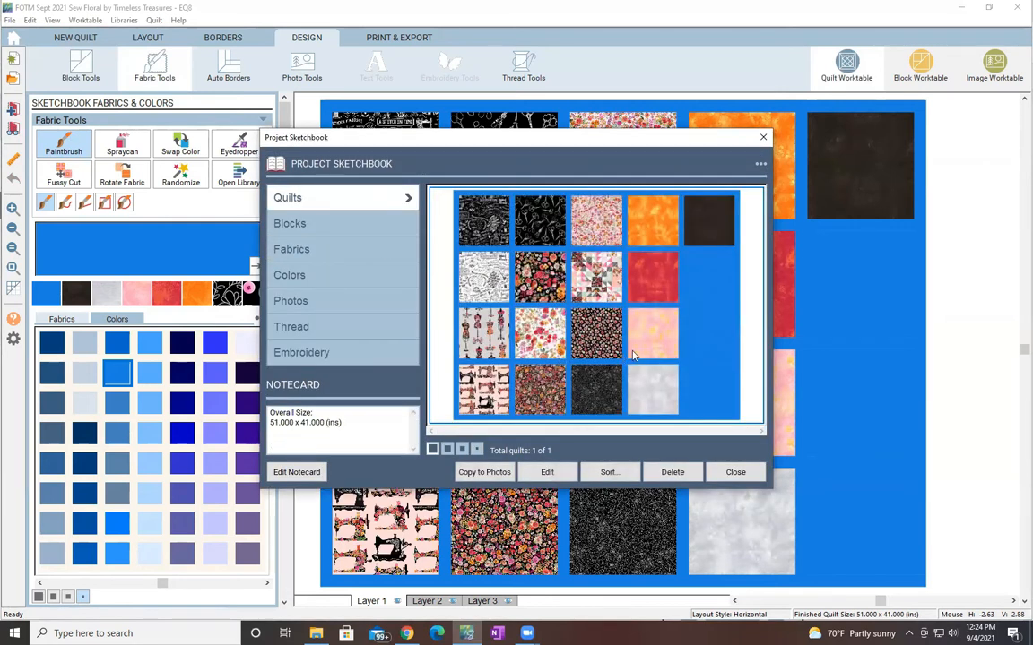
left_click(764, 136)
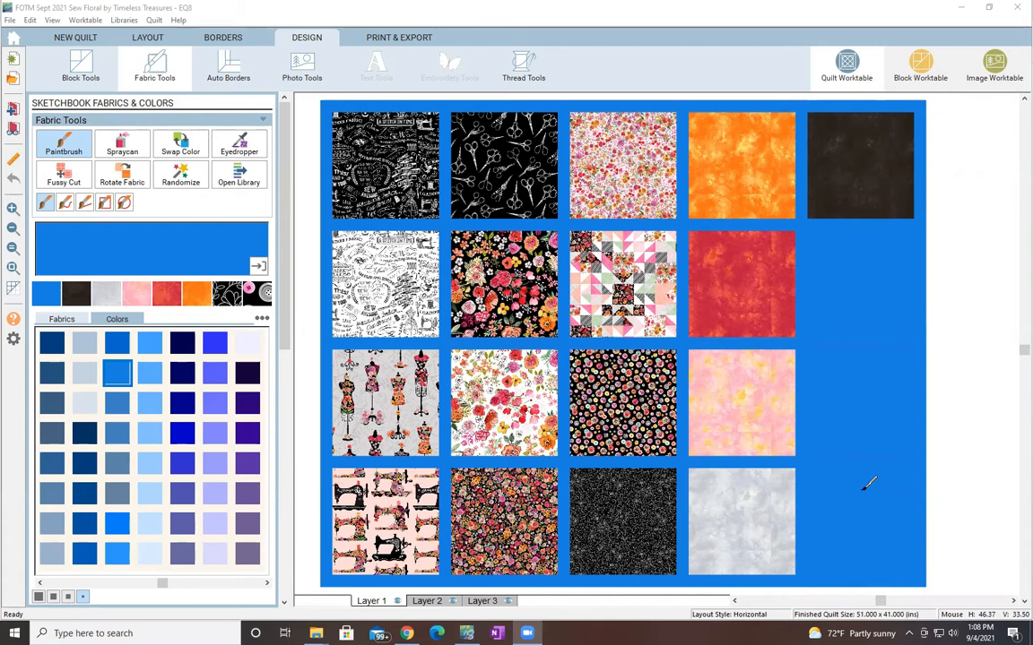
Show the fabrics at the largest swatch size and set up an enlarged floating Fabric Preview over the quilt's right part.
left_click(62, 319)
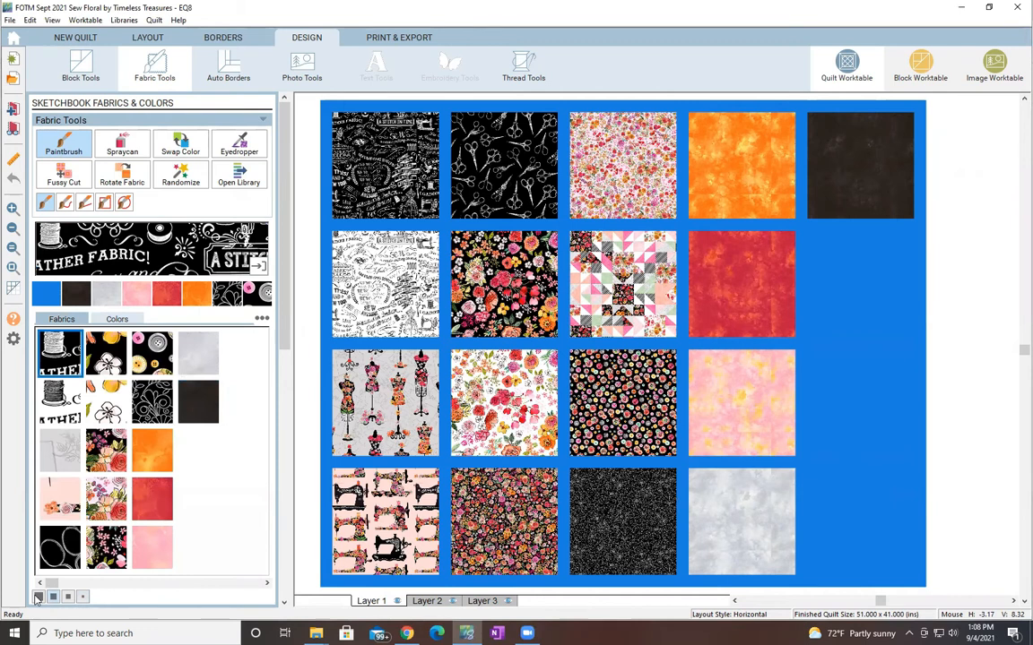
left_click(39, 597)
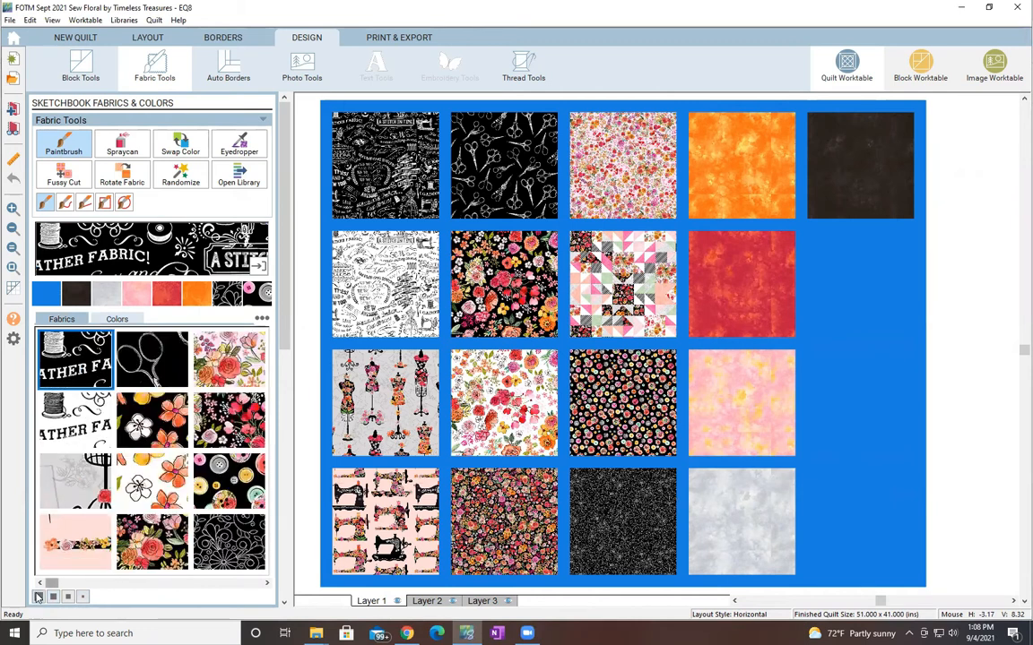
left_click(260, 265)
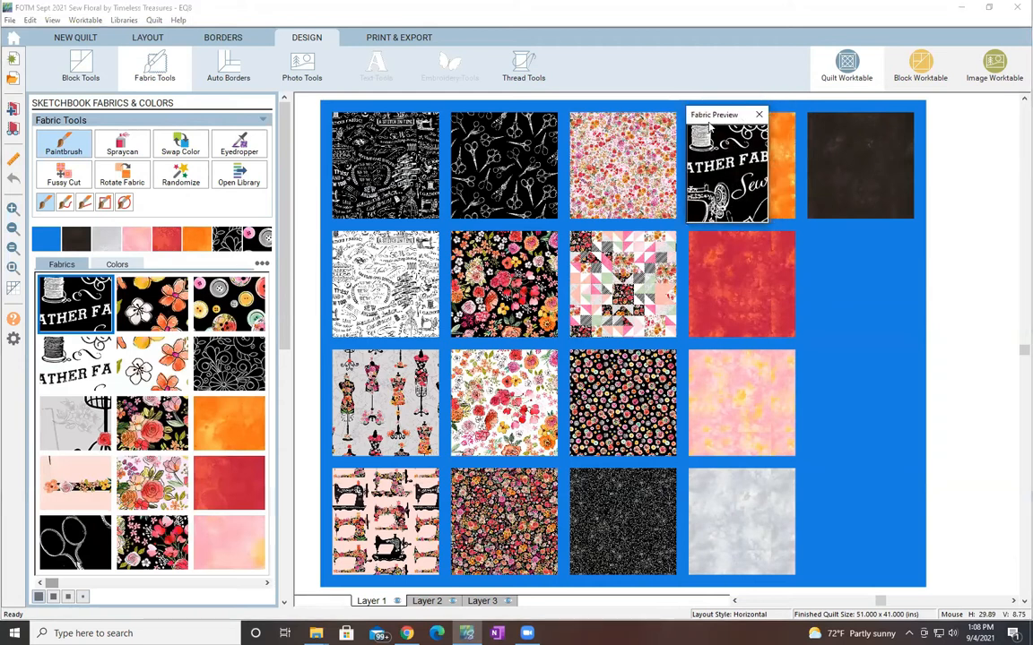
left_click_drag(710, 127, 572, 212)
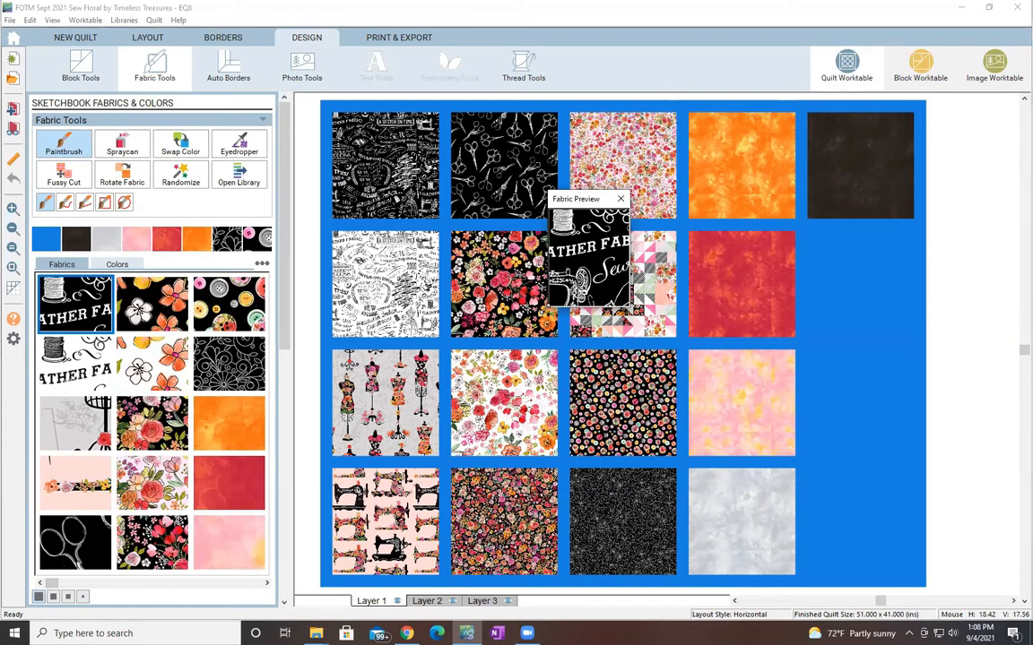
left_click_drag(548, 308, 382, 510)
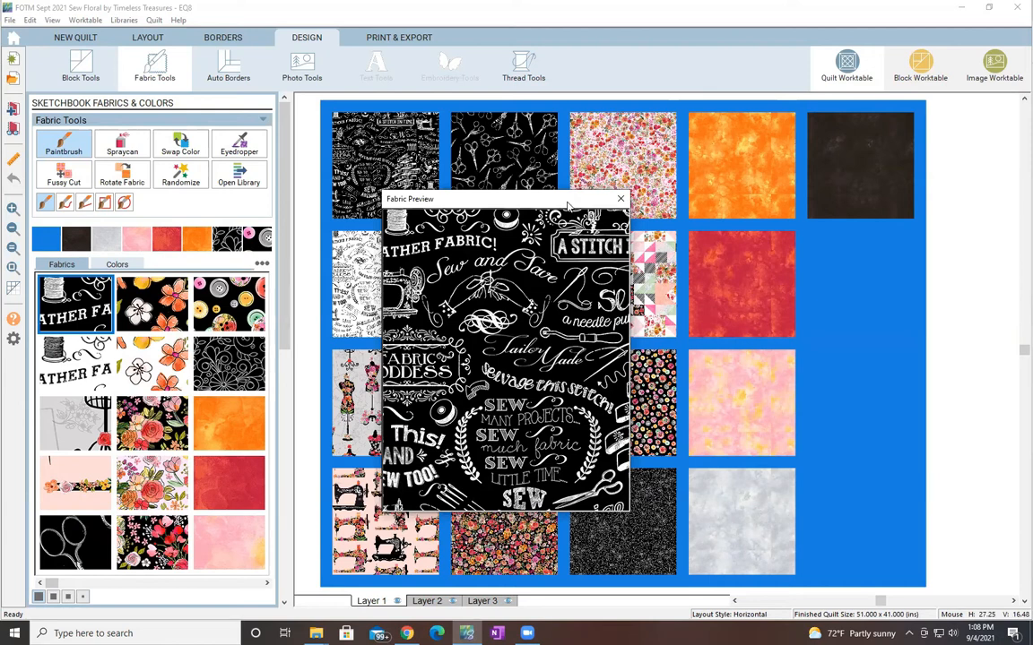
left_click_drag(563, 203, 891, 182)
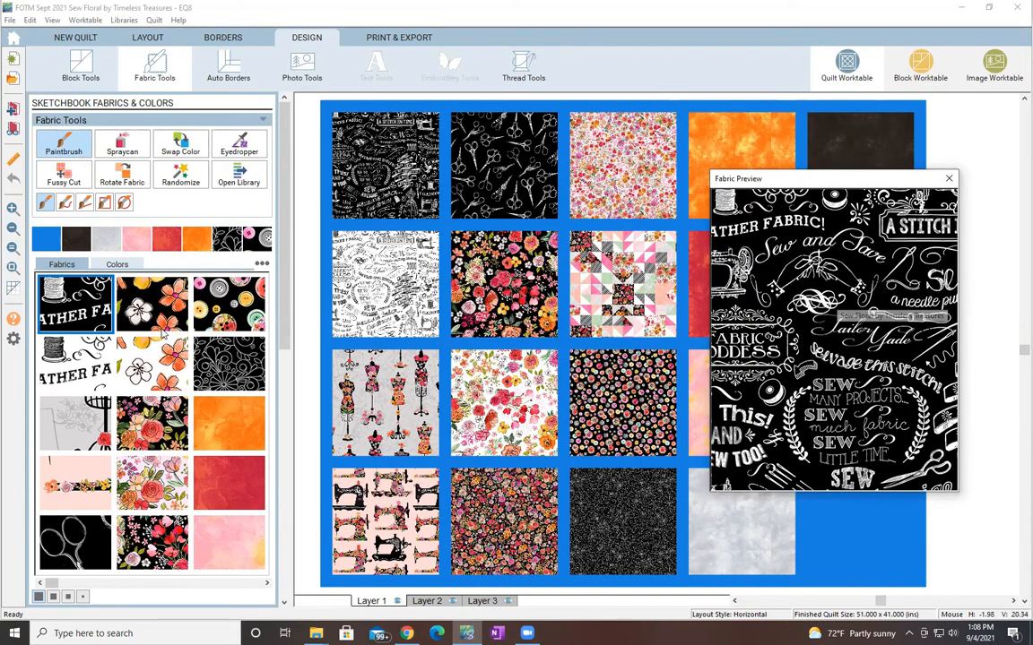
Examine the text, dress-form, sewing-machine, scissors, floral, patchwork, scroll and button prints in the Fabric Preview, and close it.
left_click(74, 339)
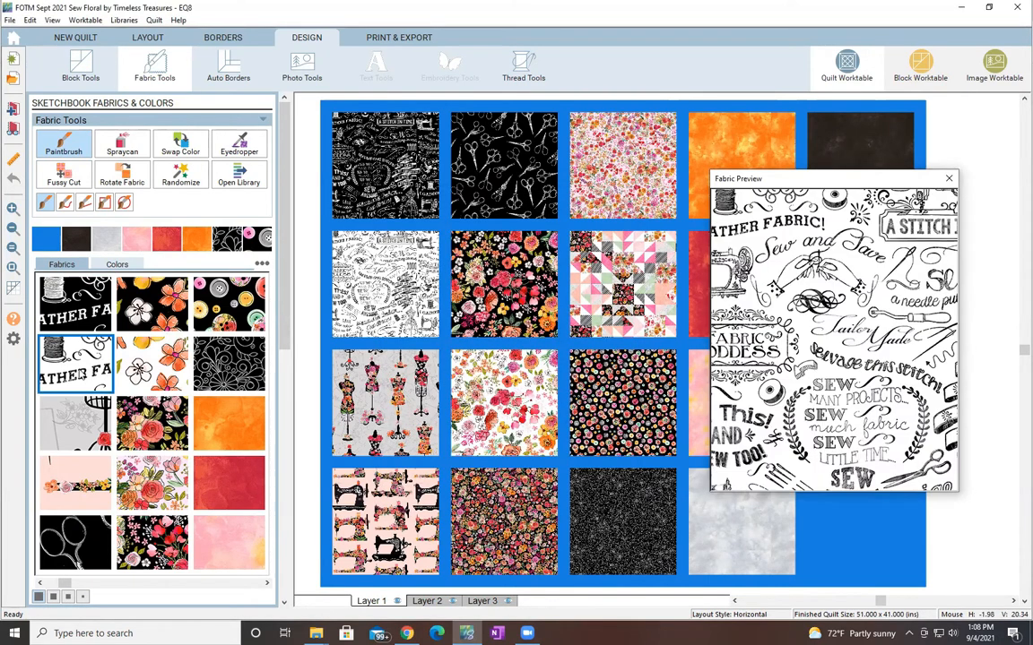
left_click(74, 434)
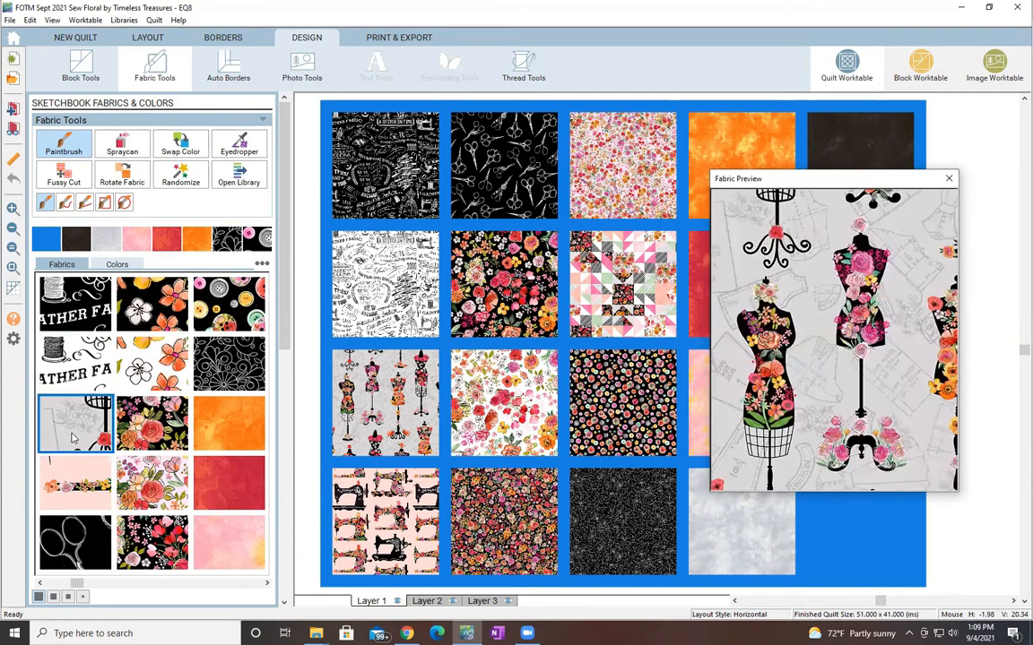
left_click(70, 492)
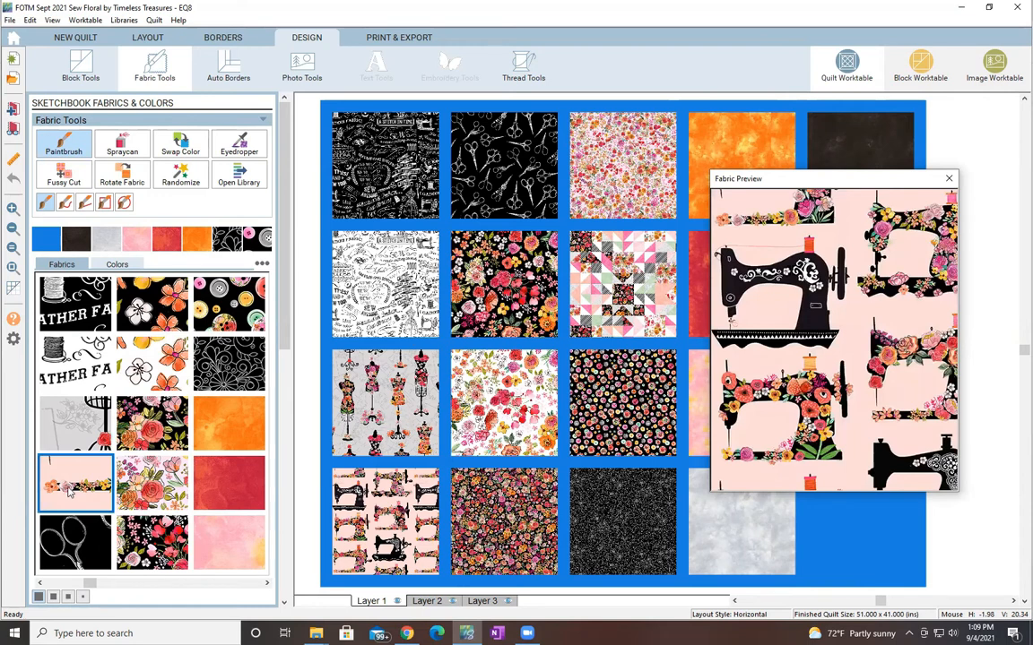
left_click(65, 558)
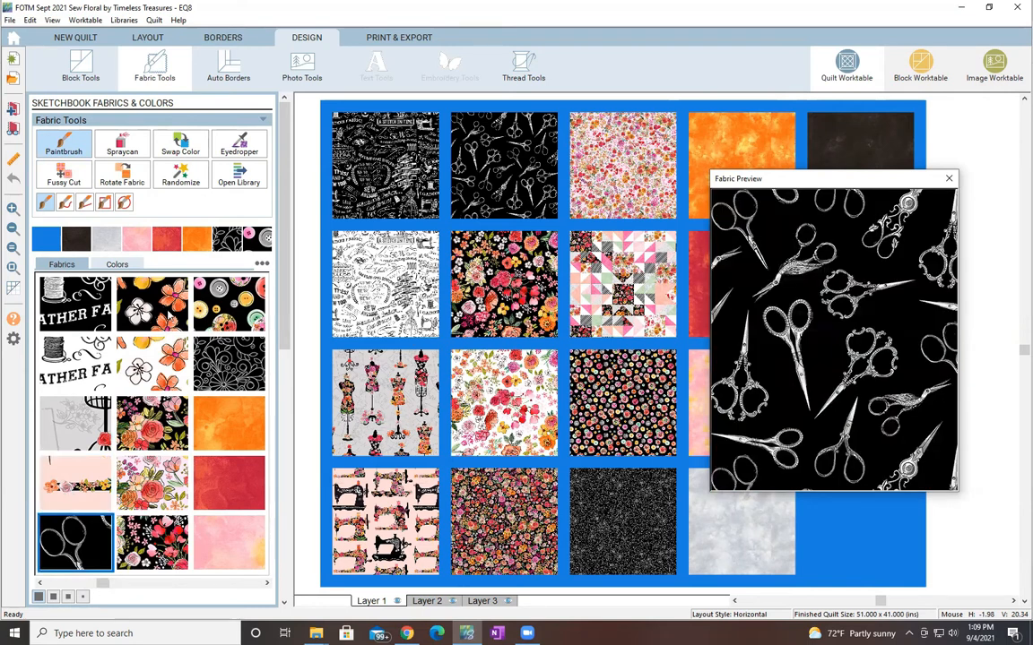
left_click(151, 283)
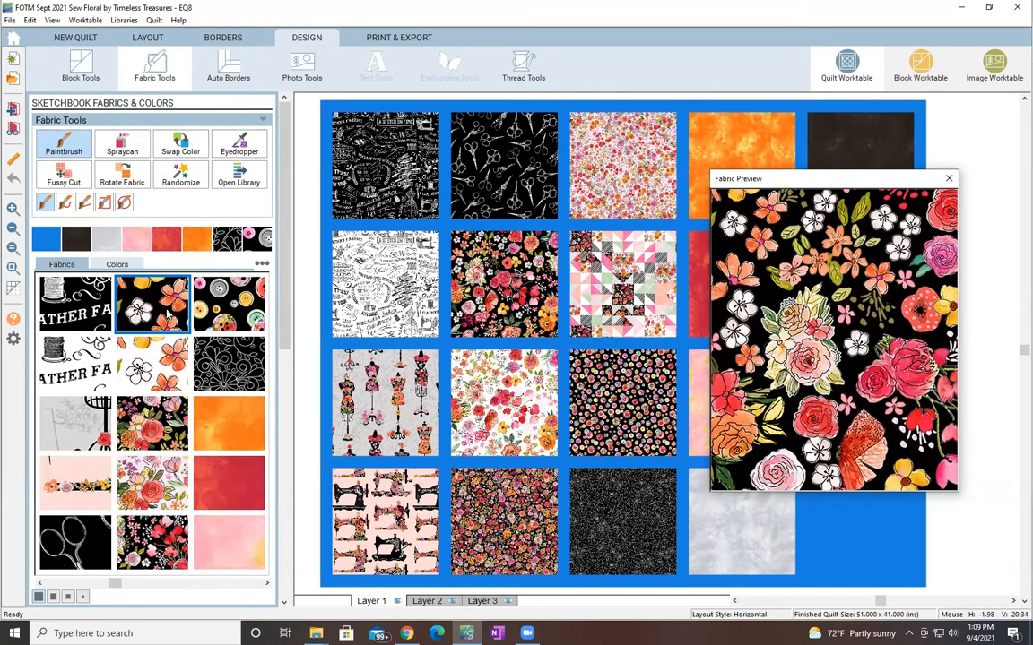
left_click(152, 428)
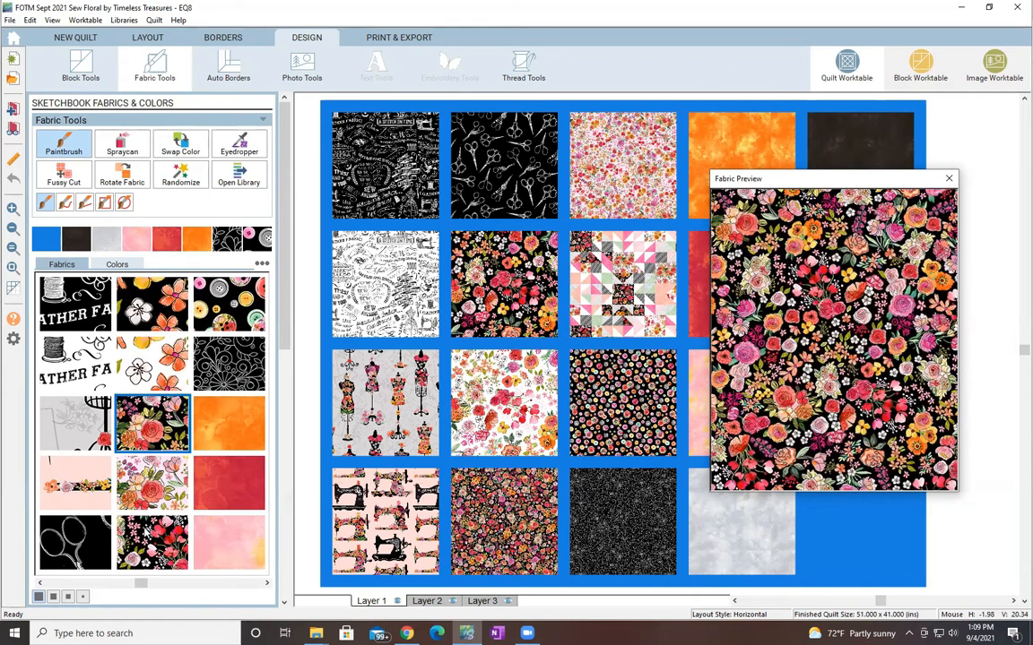
left_click(126, 525)
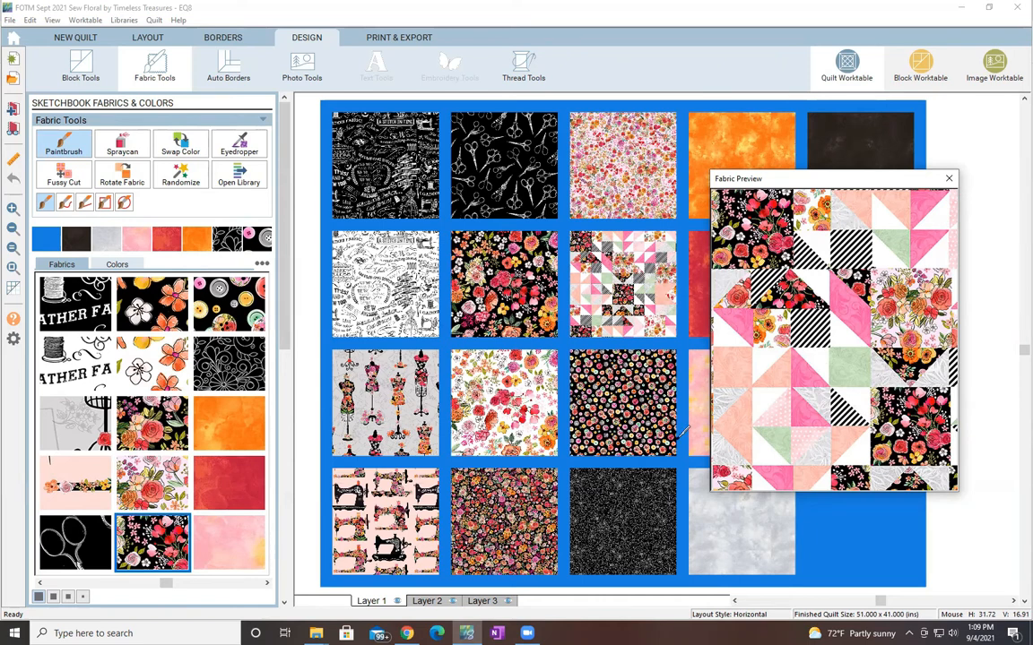
left_click(246, 368)
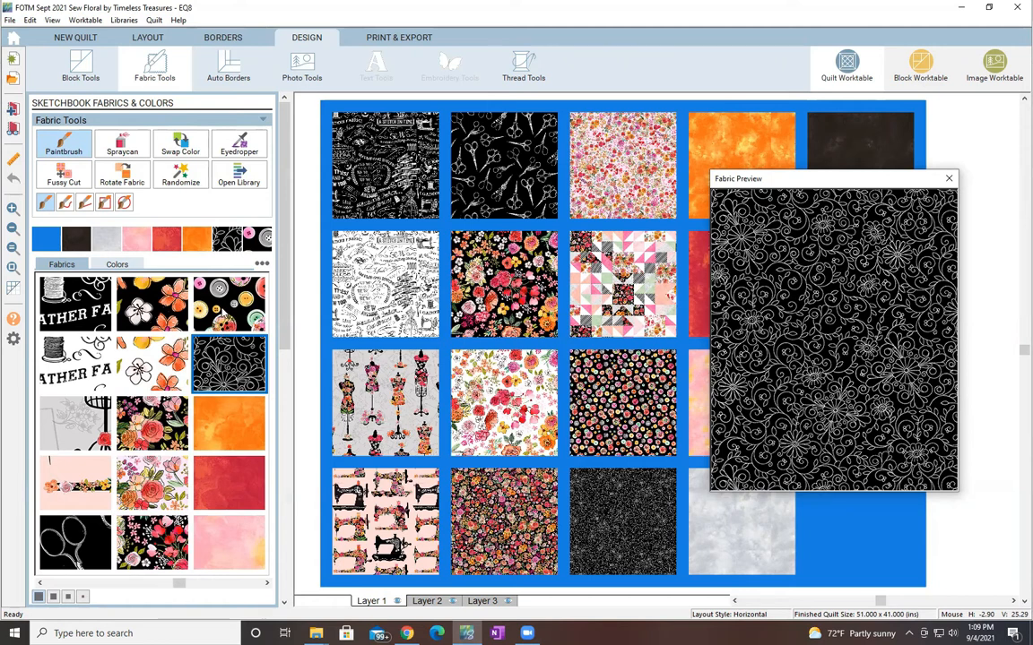
left_click(200, 283)
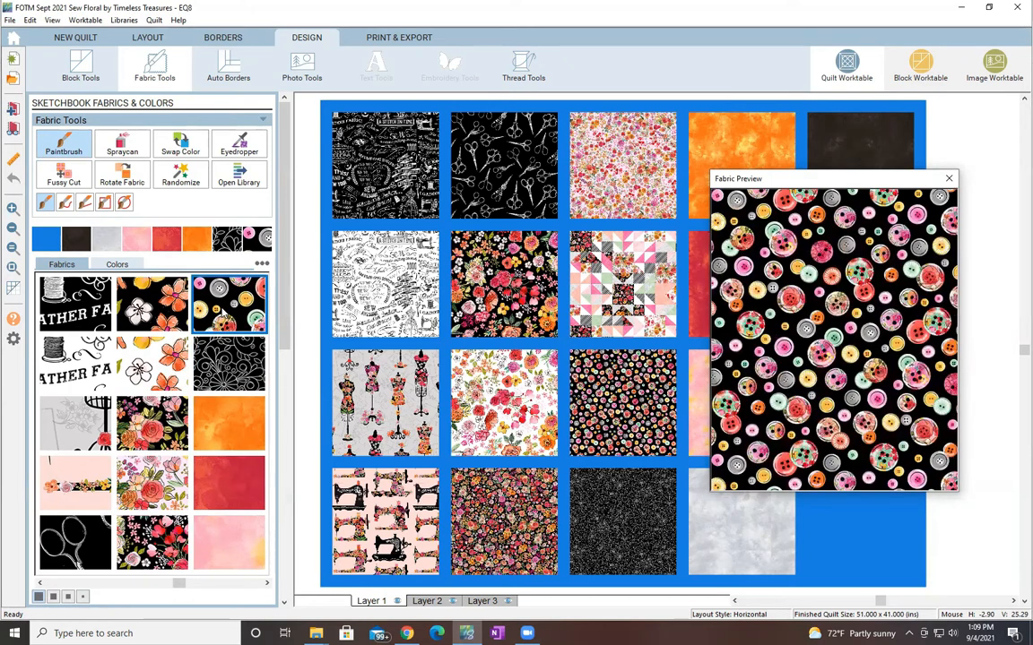
left_click(950, 178)
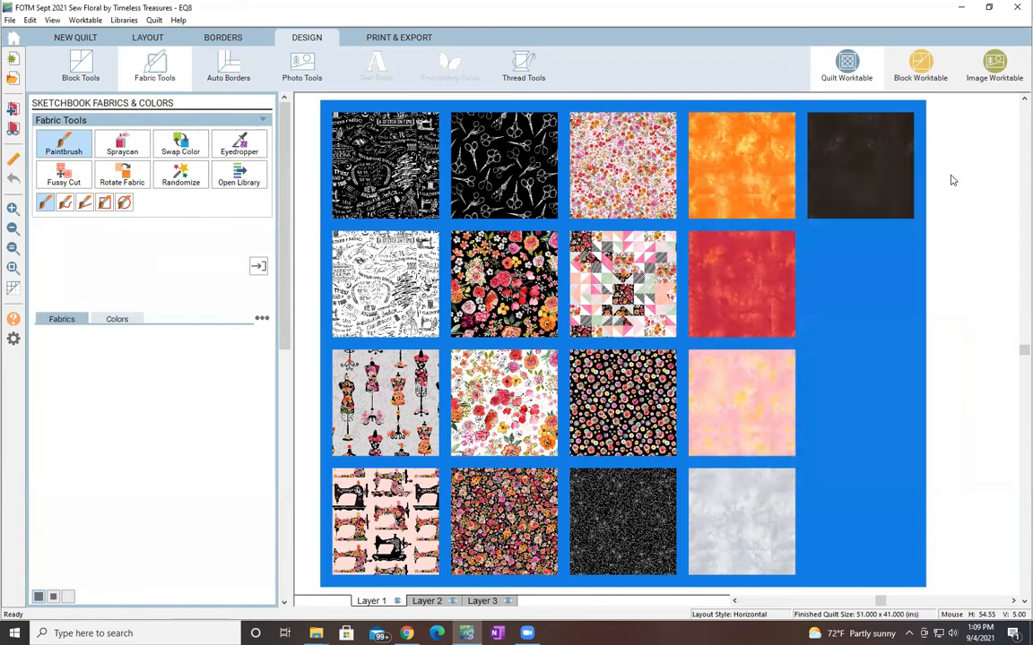
Open the Block Library and view the notecard of the first Antique Mosaics block.
left_click(130, 21)
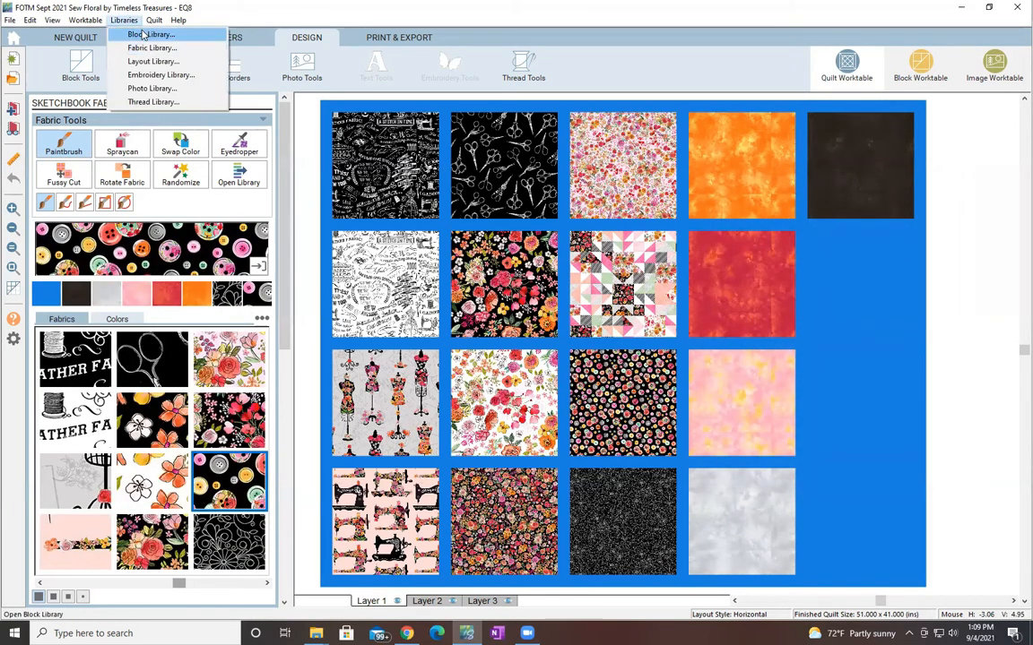
left_click(142, 35)
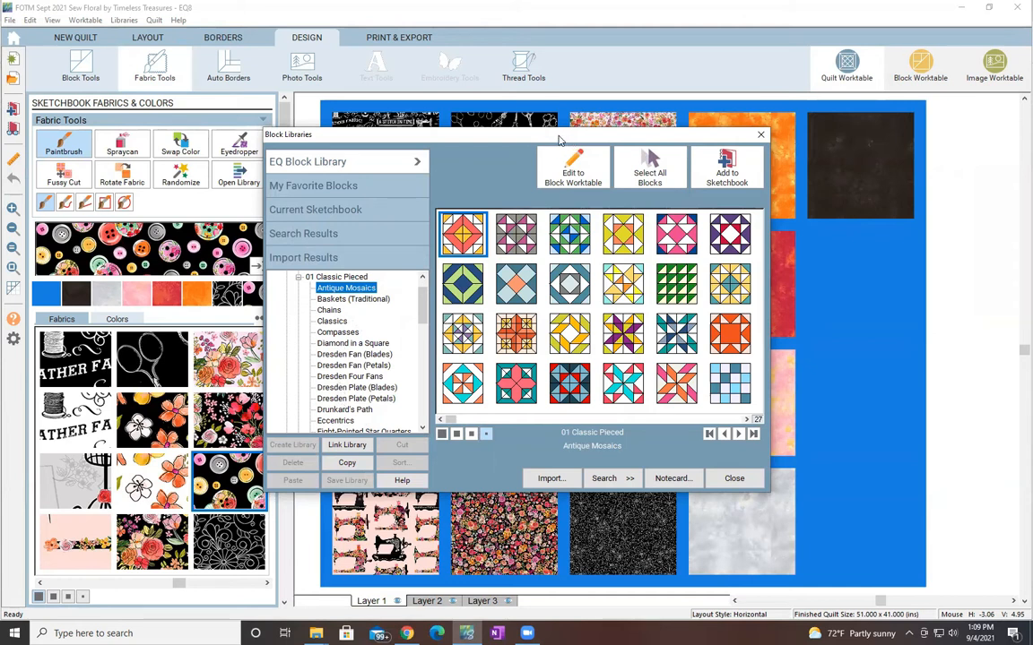
left_click_drag(559, 139, 381, 130)
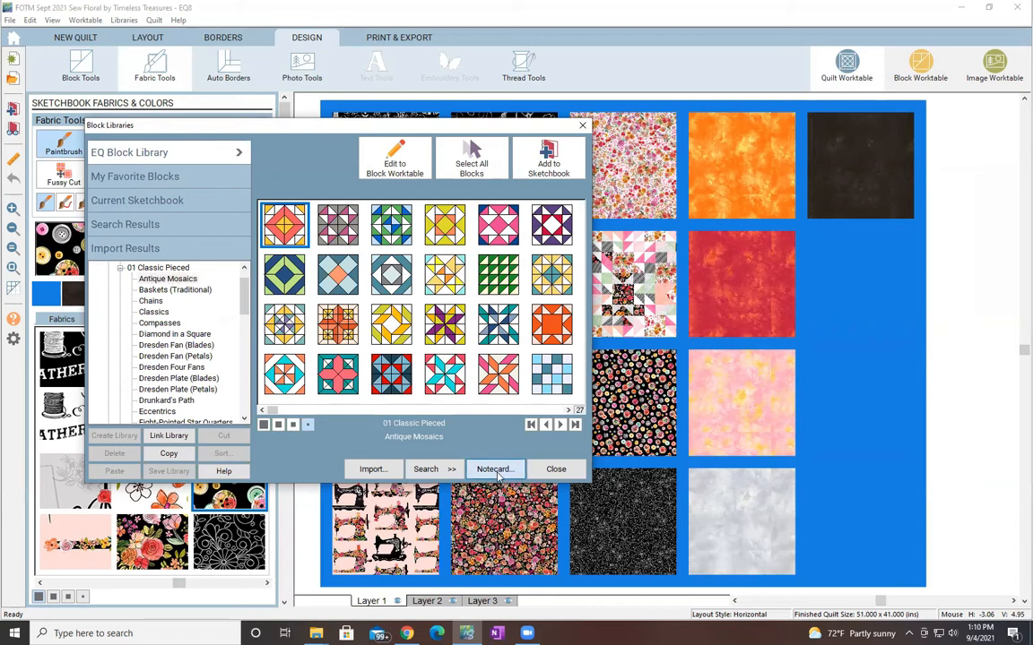
left_click(494, 470)
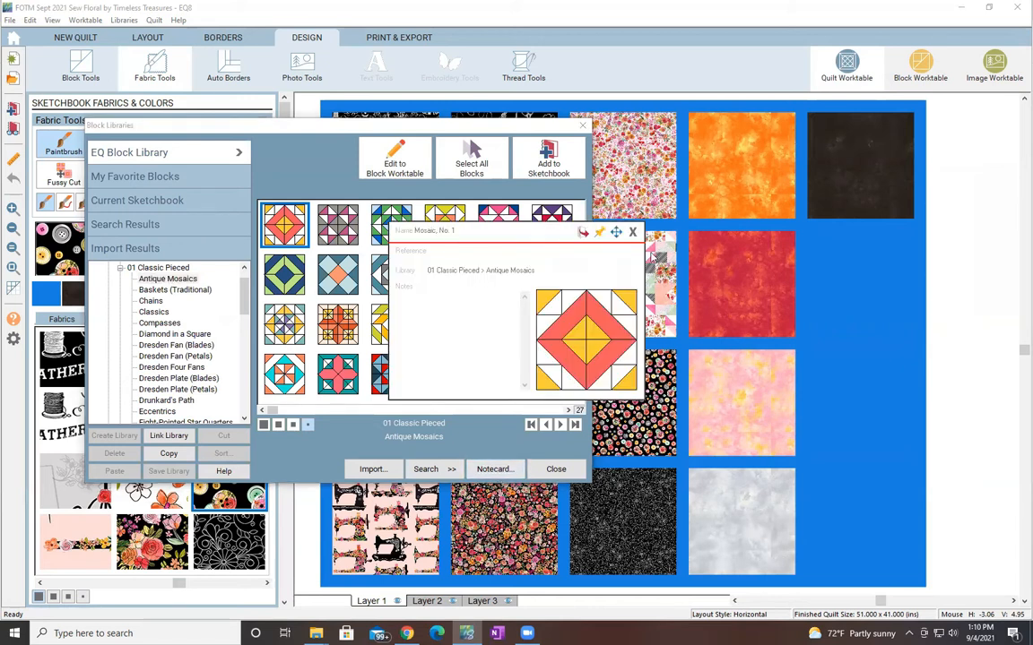
left_click(633, 232)
Search the block notecards for "sawtooth" in the name, reference and notes fields, limited to 50 items.
left_click(440, 470)
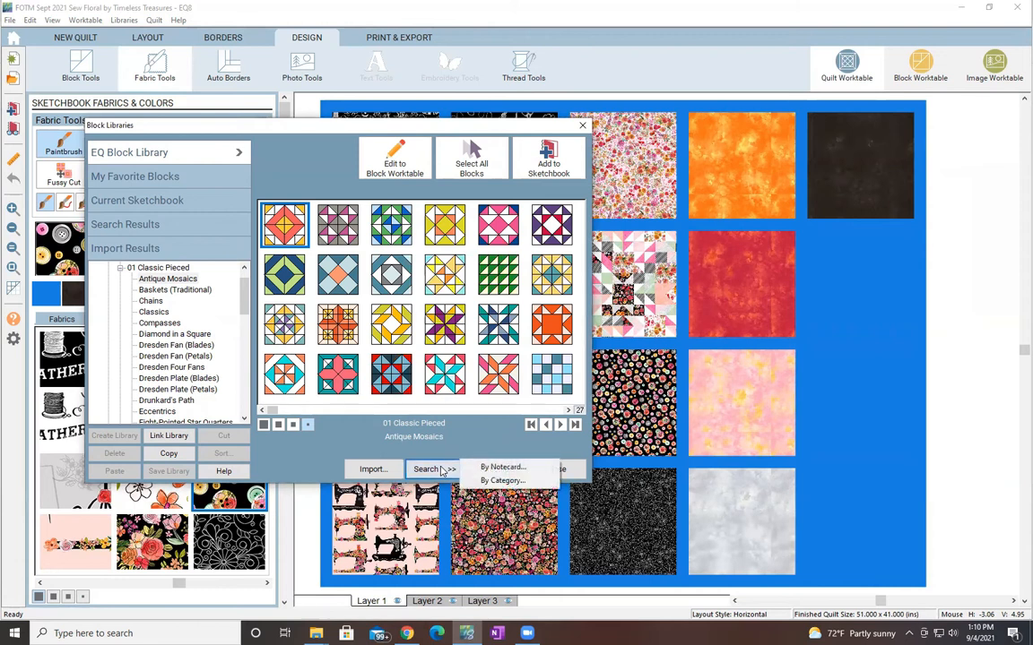
left_click(493, 530)
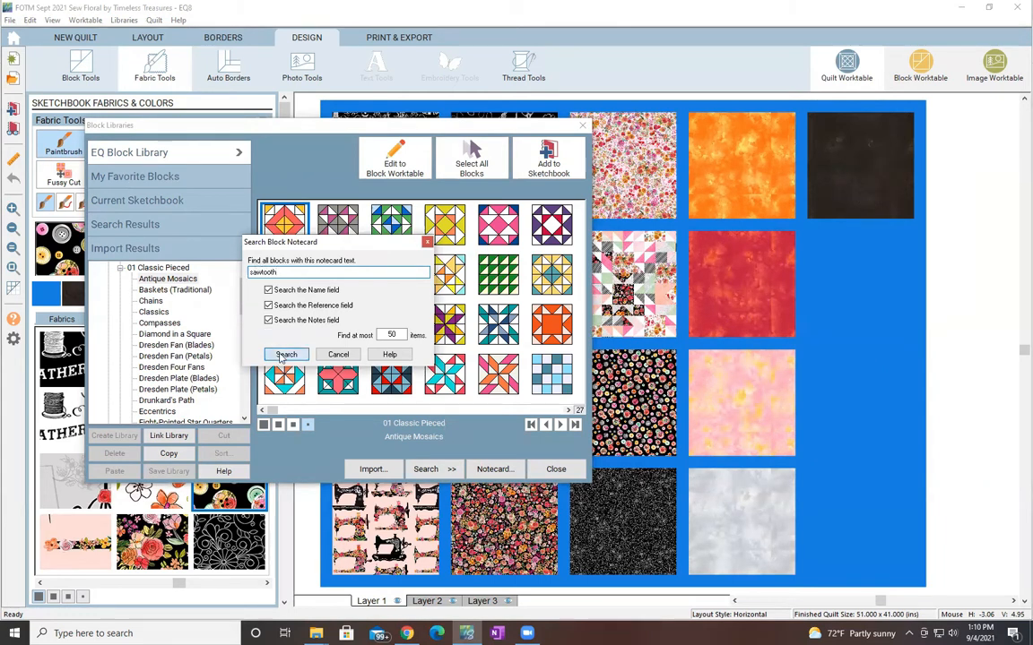
left_click(285, 354)
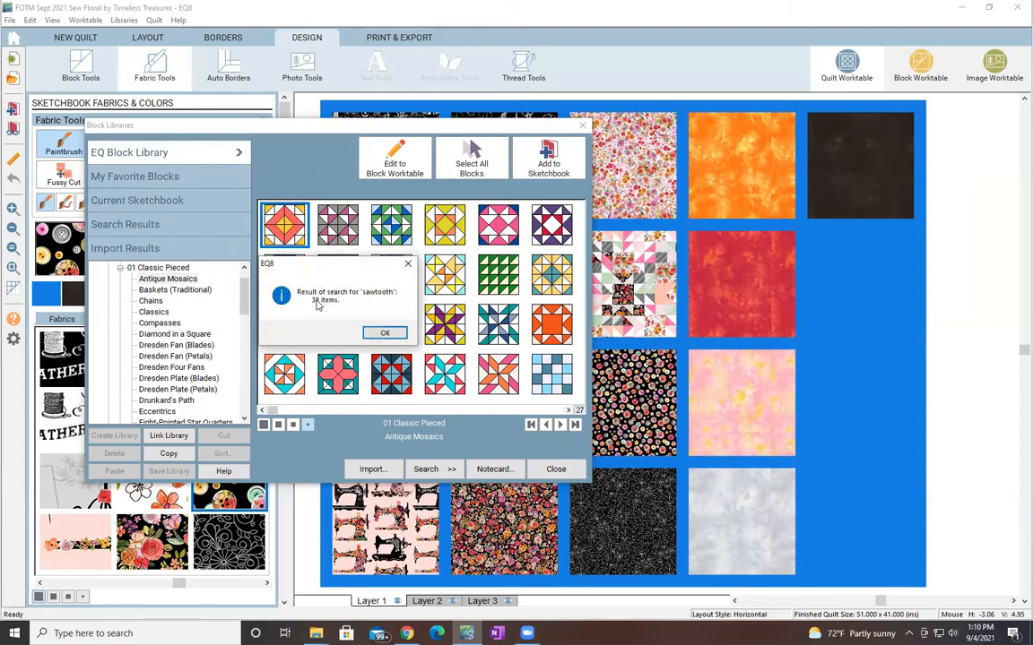
left_click(385, 334)
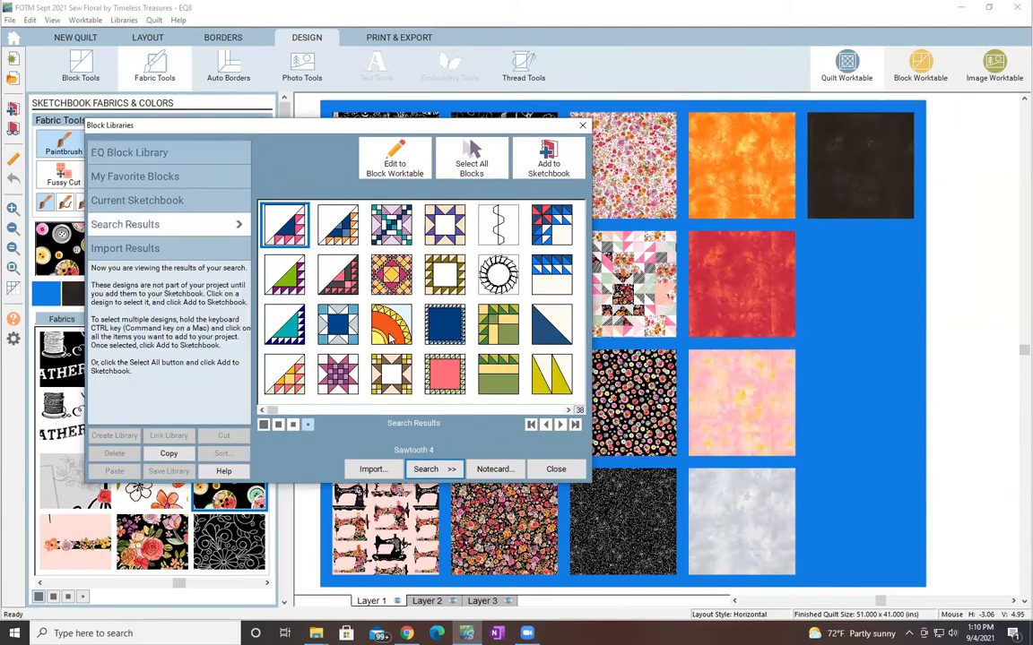
View the notecard of the Sawtooth Star block to find its library location, and close it.
left_click(342, 334)
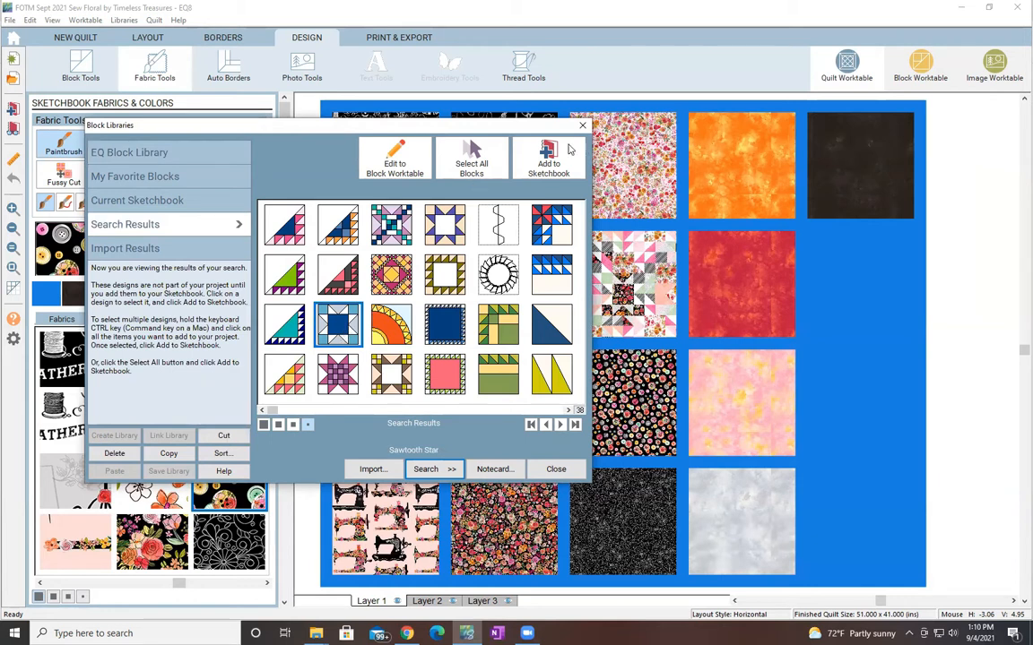
left_click(494, 469)
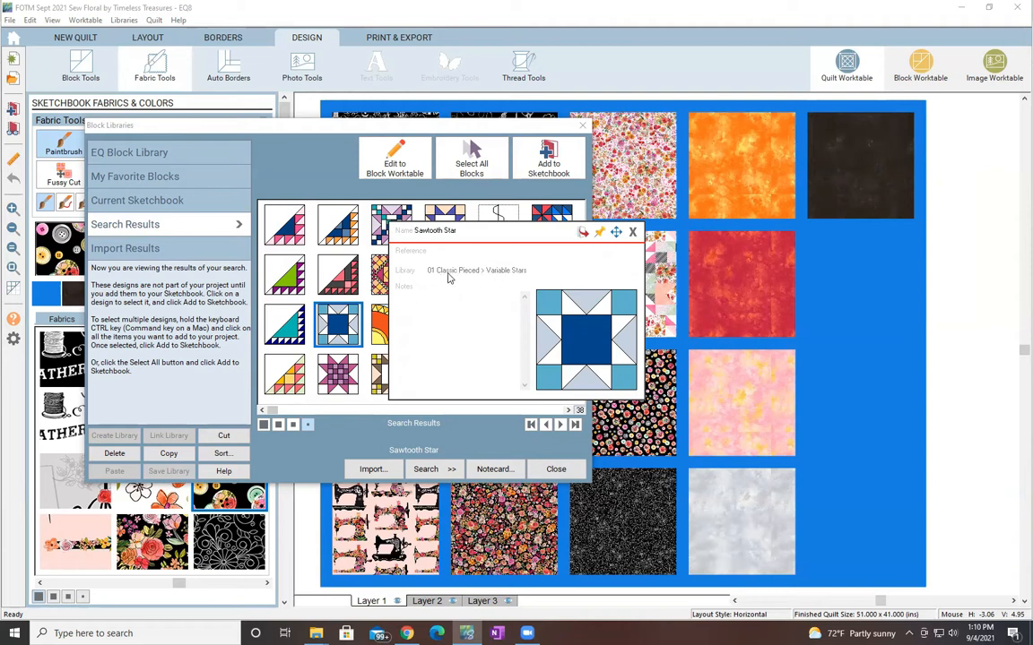
left_click(633, 232)
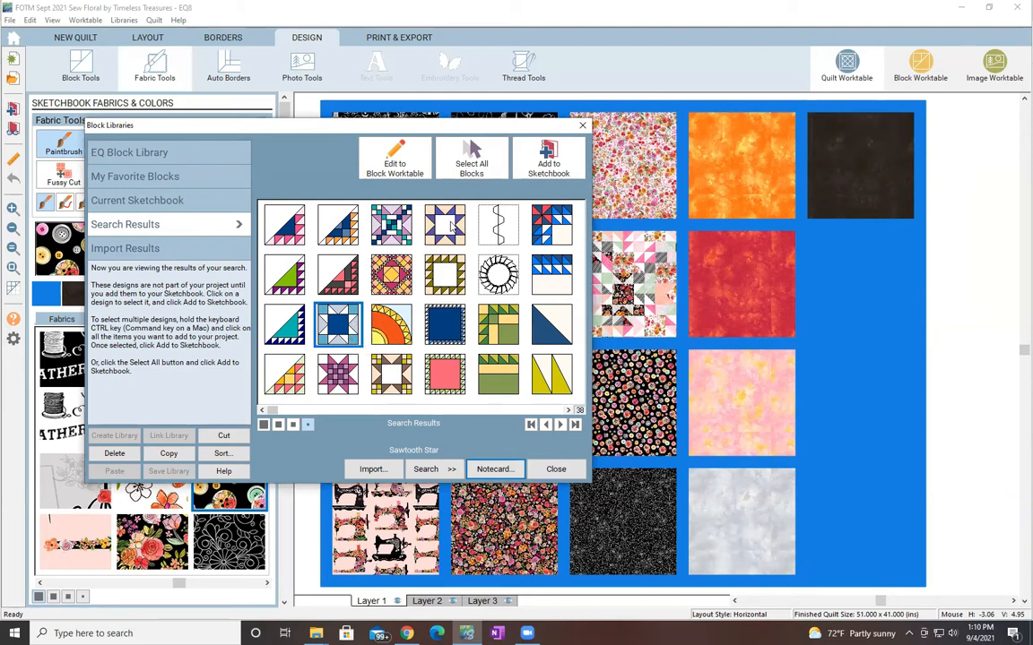
Open Variable Stars under 01 Classic Pieced in the EQ Block Library and add the Sawtooth Star block to the sketchbook.
left_click(157, 154)
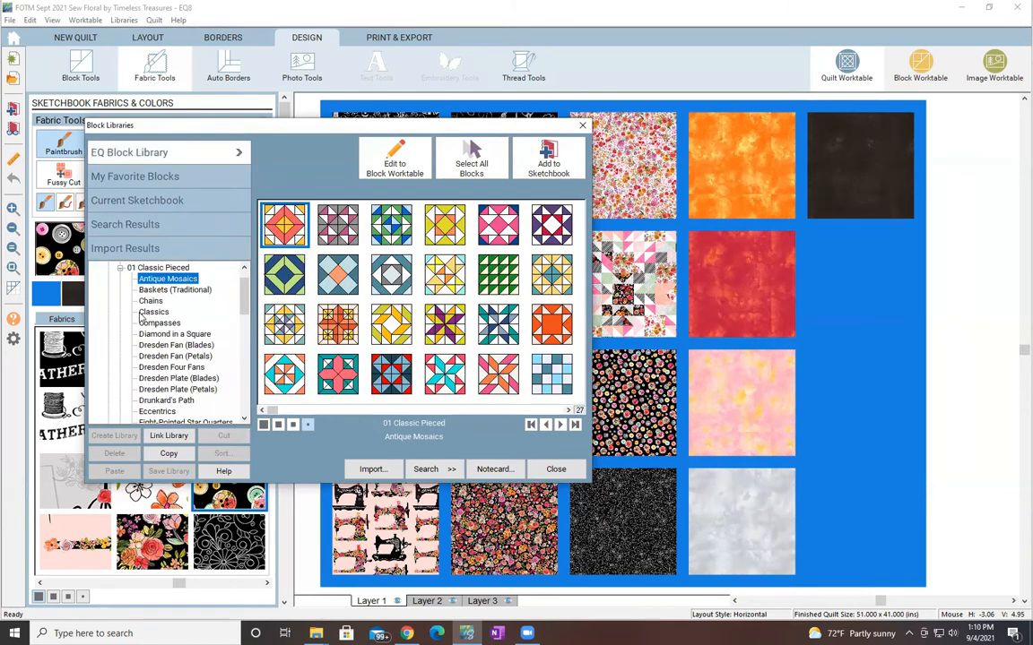
scroll(170, 385, "down", 2)
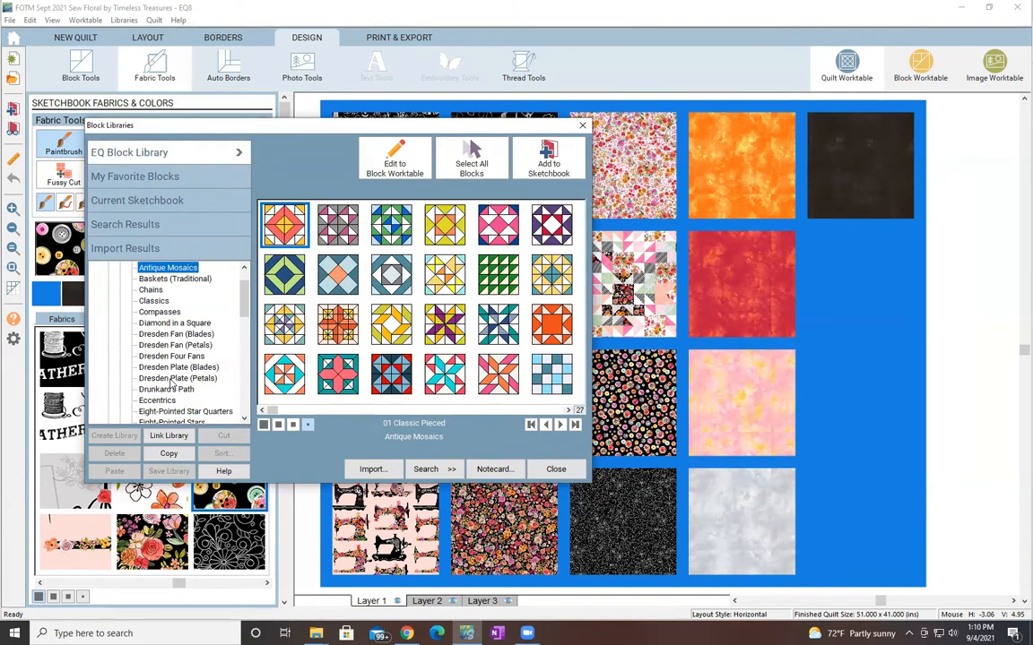
scroll(172, 381, "up", 3)
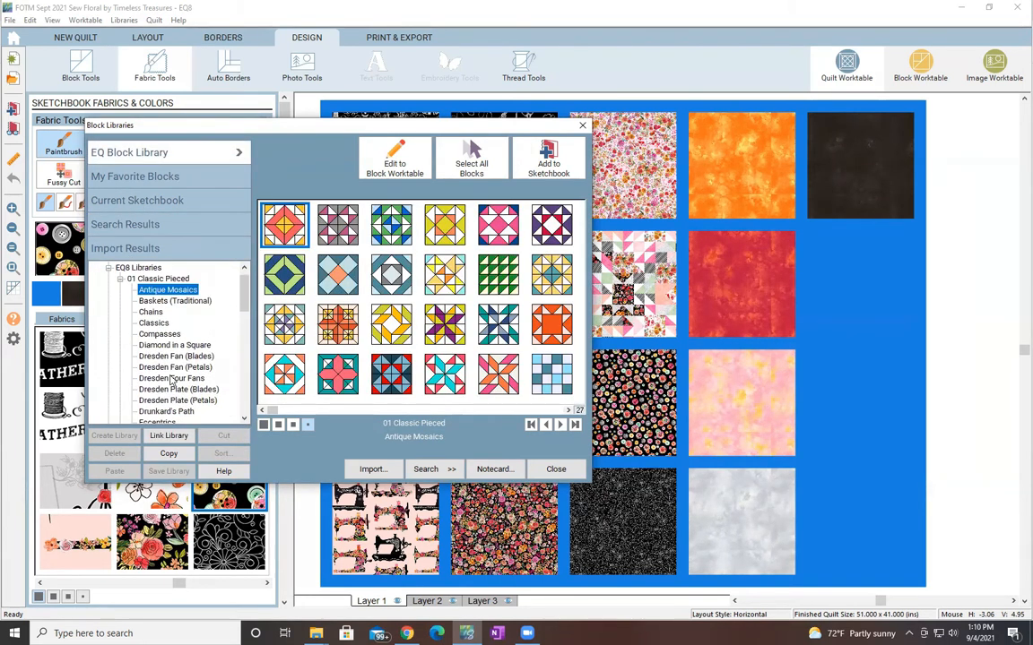
left_click(163, 280)
scroll(164, 327, "down", 5)
scroll(164, 334, "down", 4)
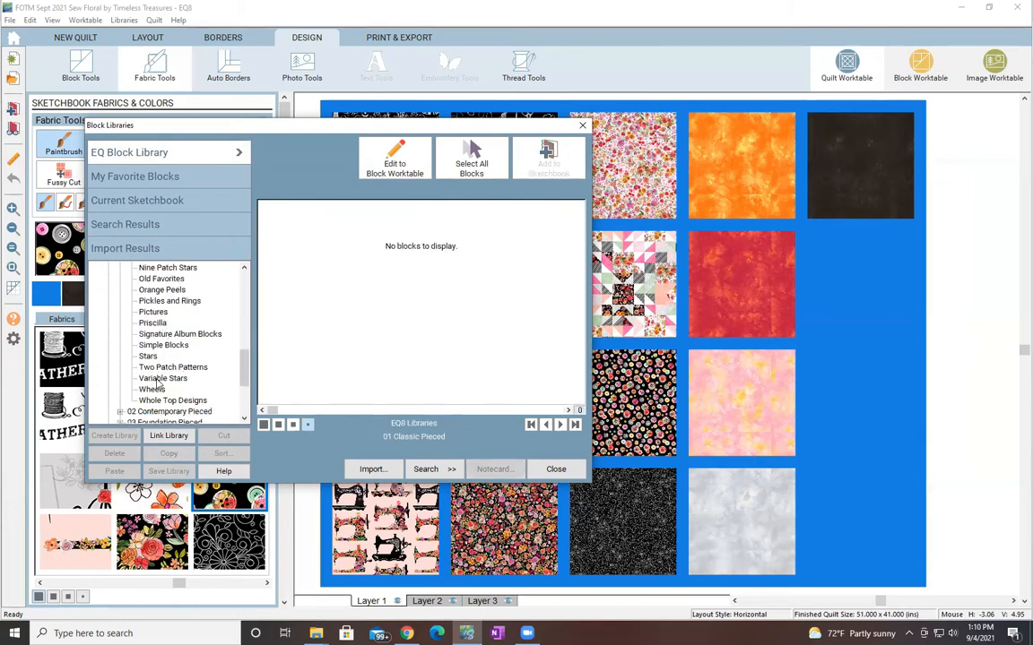
left_click(157, 380)
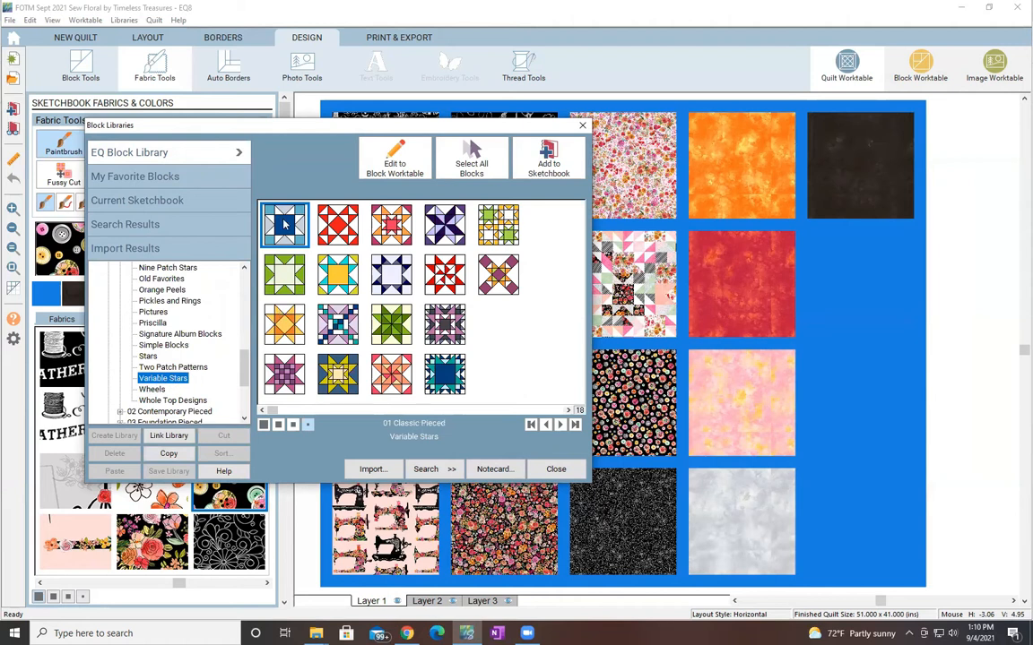
left_click(557, 162)
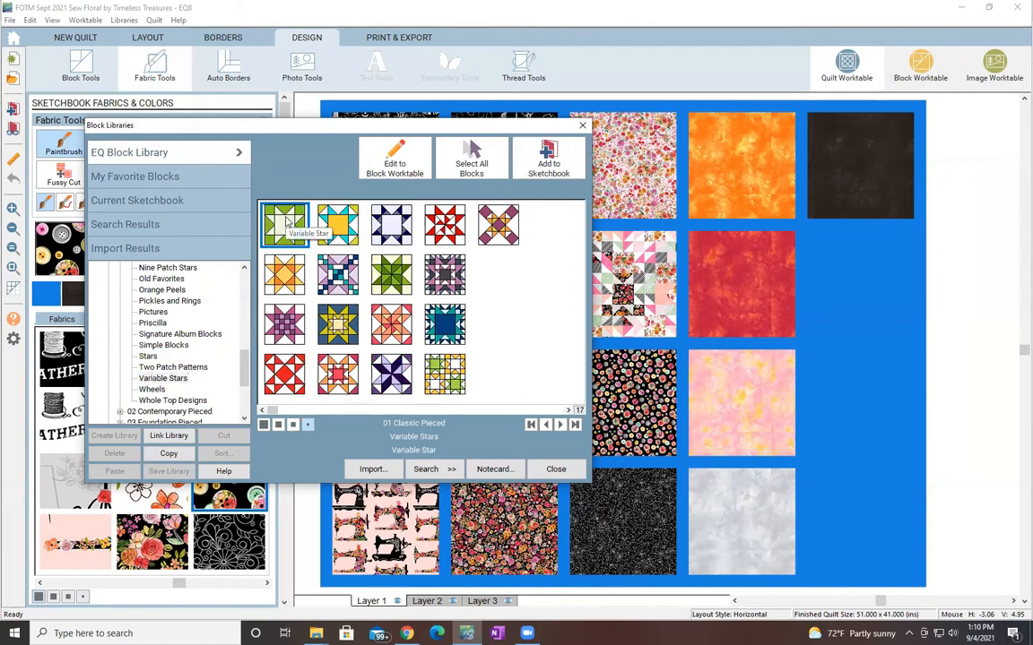
Add the orange-and-yellow star, the Variable Star Variation and the Rising Star blocks from Variable Stars to the sketchbook.
left_click(283, 272)
left_click(573, 155)
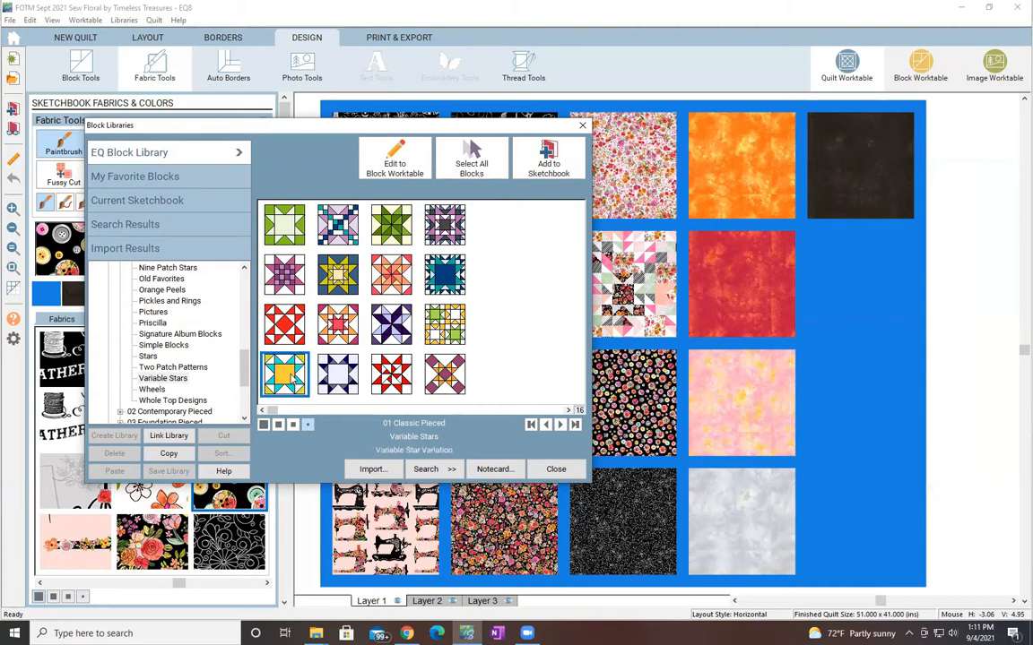
left_click(533, 166)
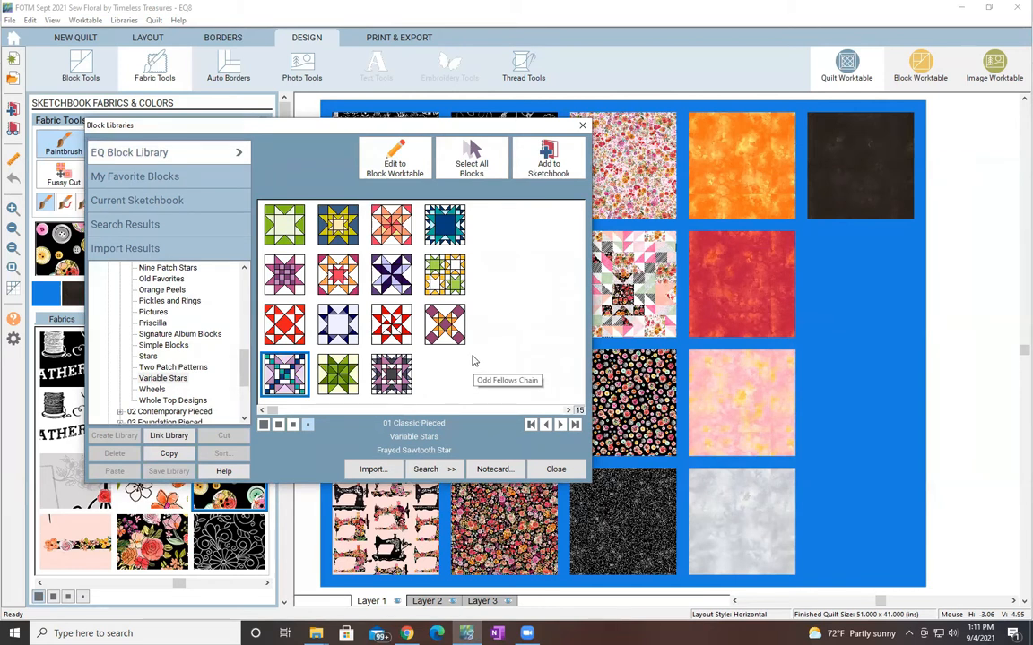
left_click(350, 235)
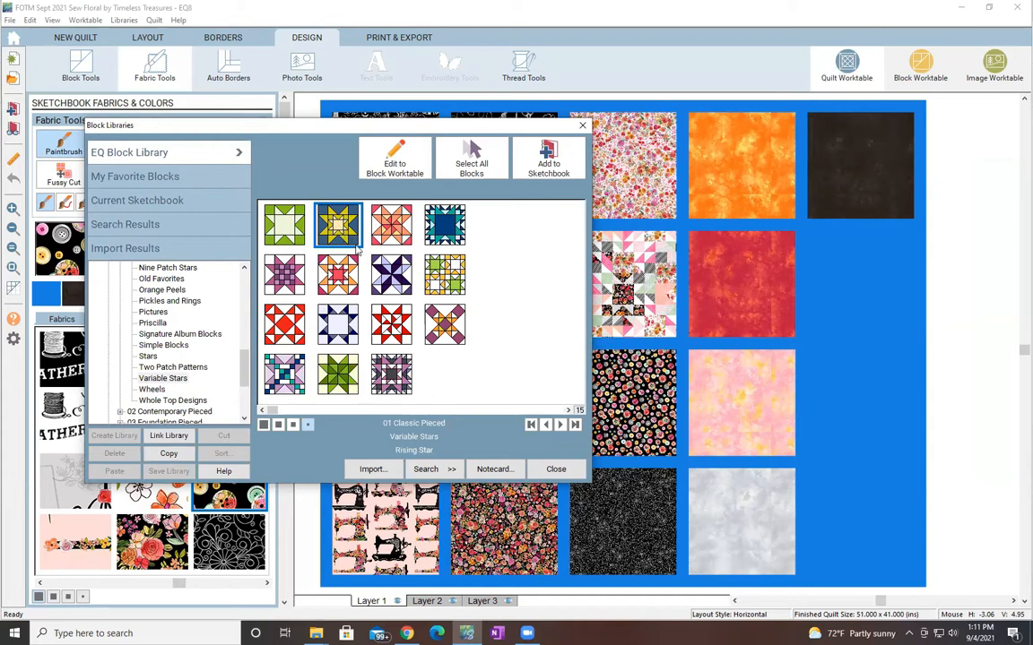
left_click(553, 162)
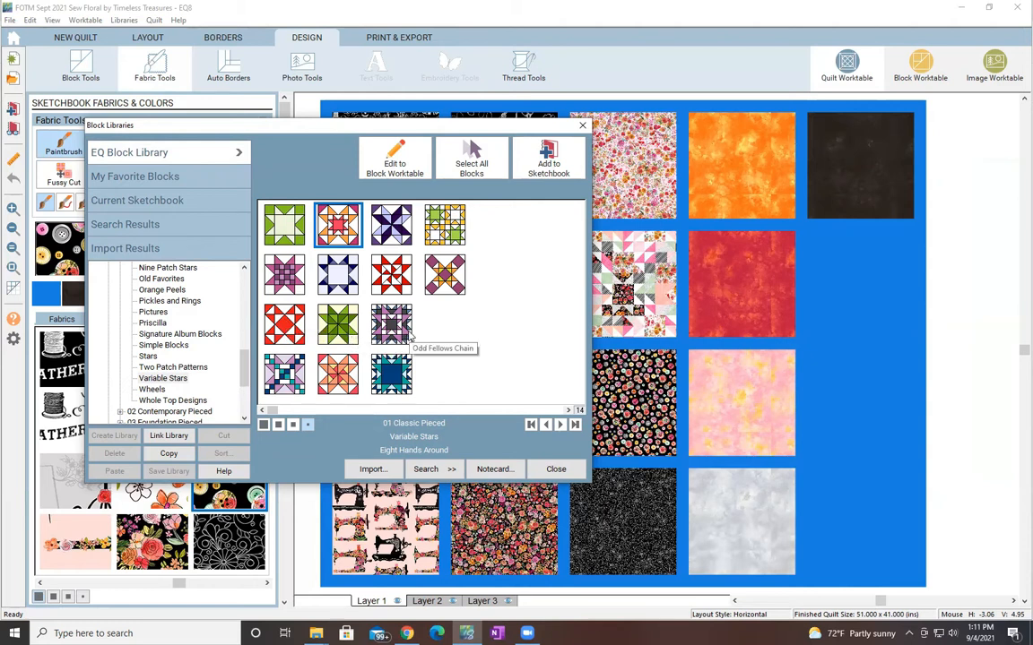
Search the block notecards for "sew" and show the matching blocks.
left_click(439, 467)
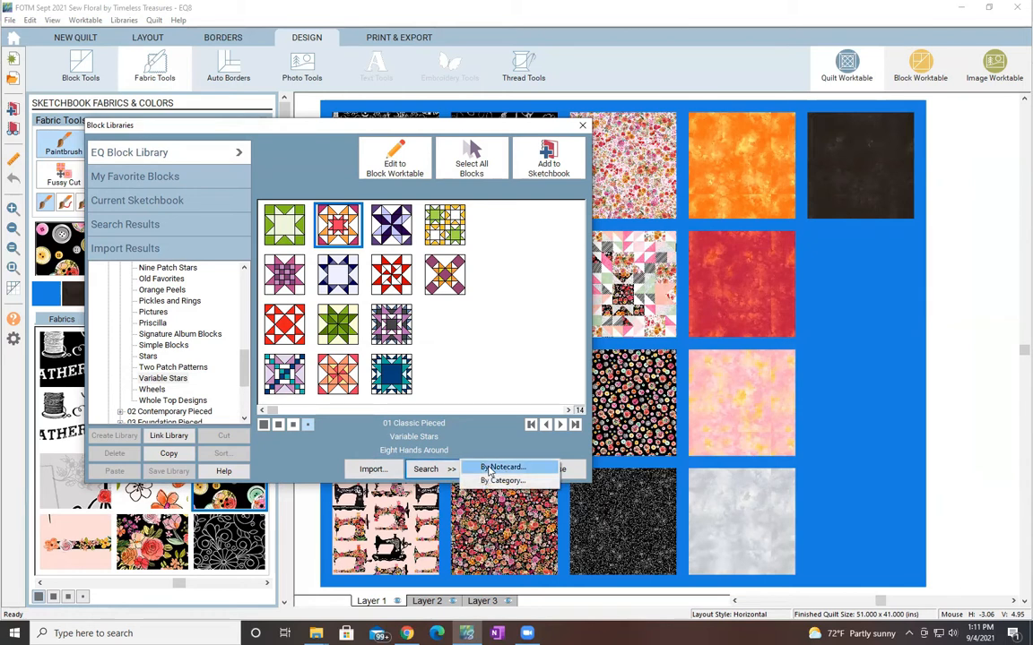
left_click(490, 471)
type("sew")
left_click(288, 354)
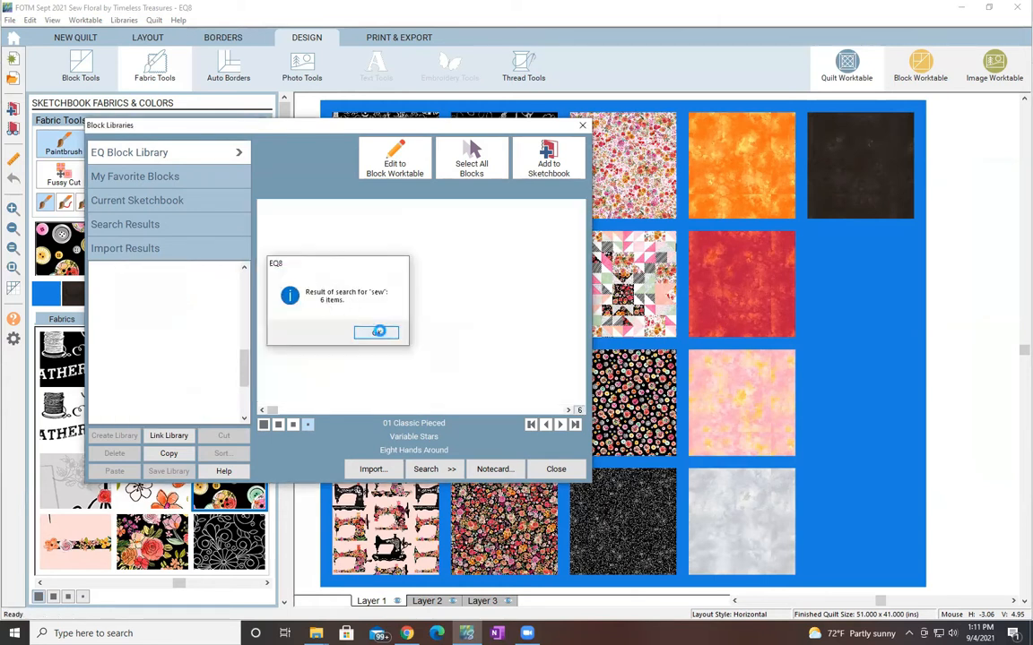
left_click(377, 332)
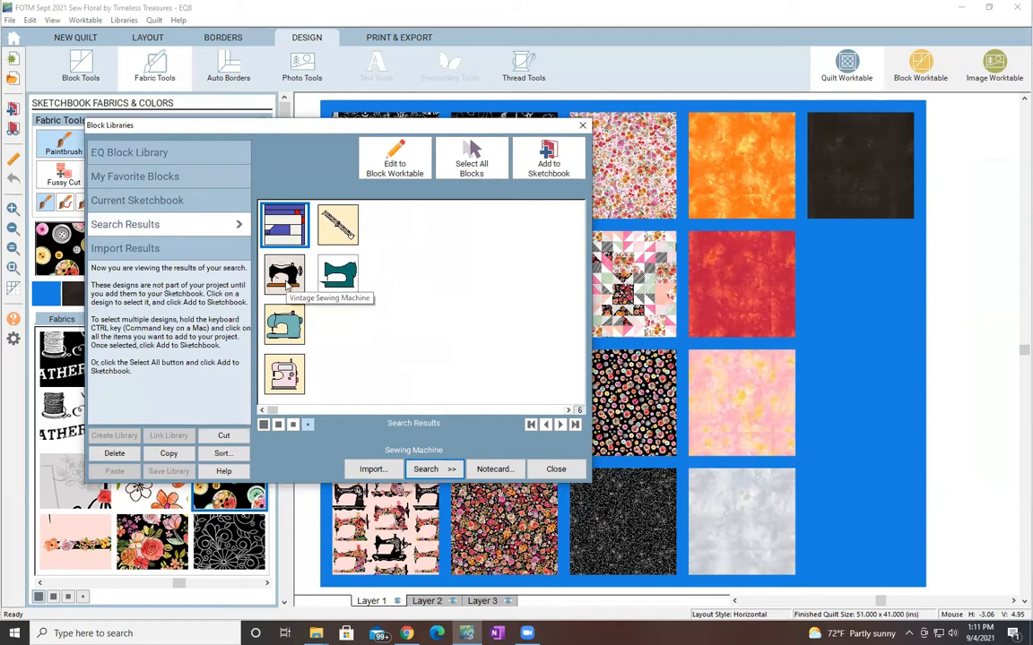
Move the library window off the fabric palette and view the Vintage Sewing Machine block's notecard for its library location.
left_click_drag(332, 133, 689, 121)
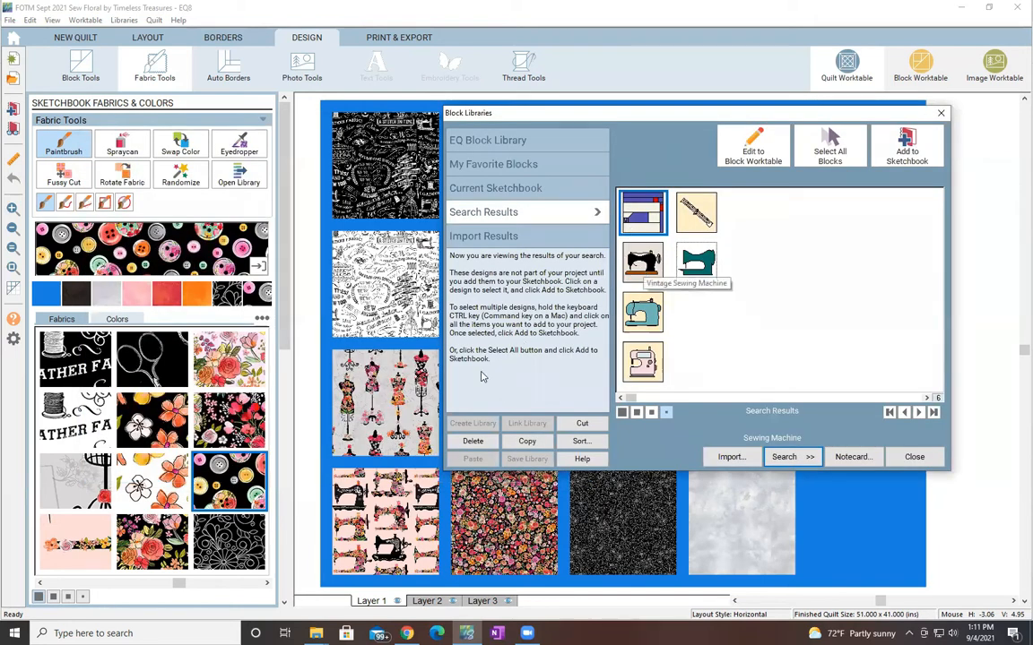
left_click(643, 261)
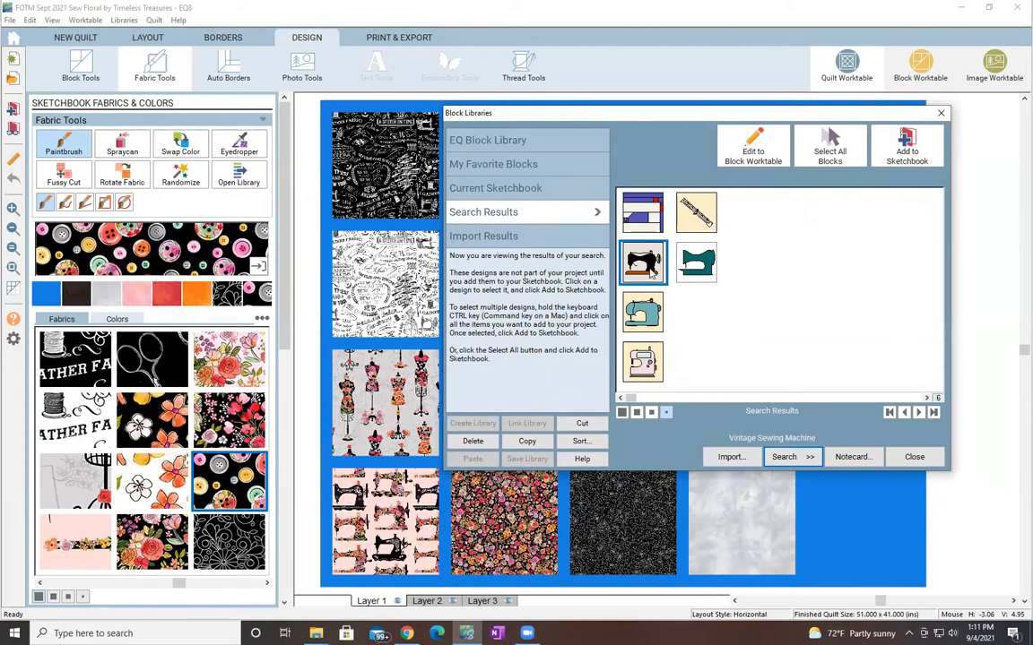
left_click(851, 457)
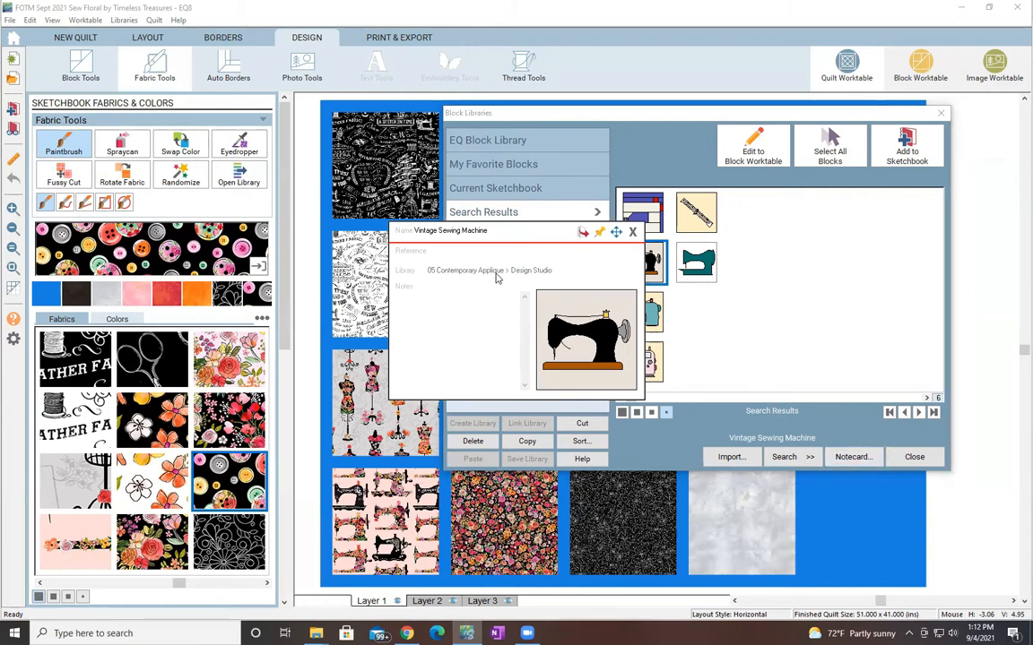
left_click(632, 231)
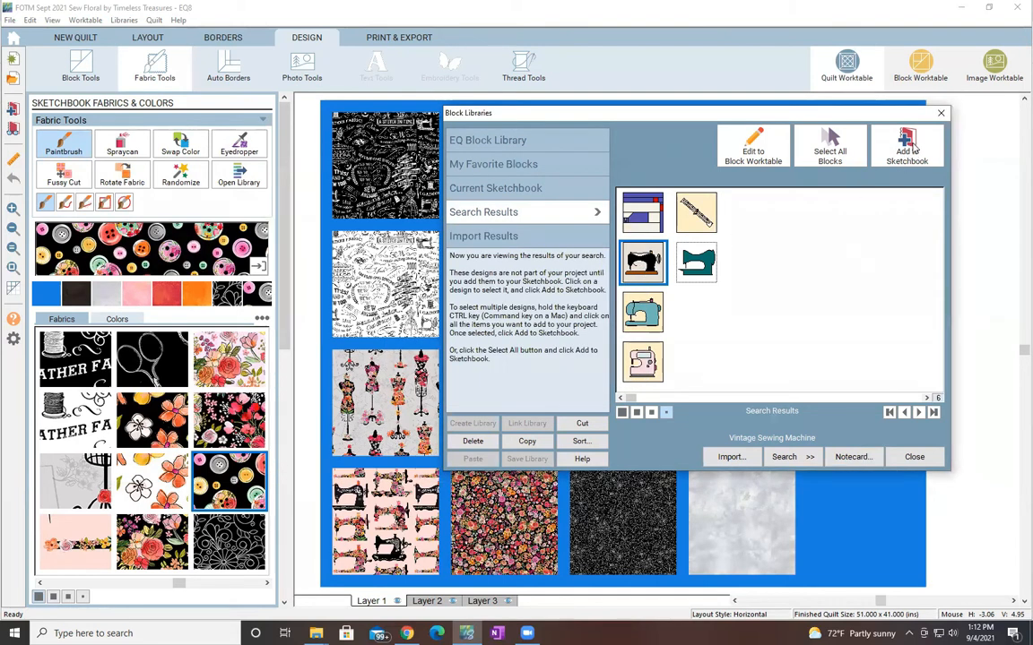
Return to the EQ Block Library and show the Design Studio blocks under 05 Contemporary Applique.
key("Delete")
left_click(502, 135)
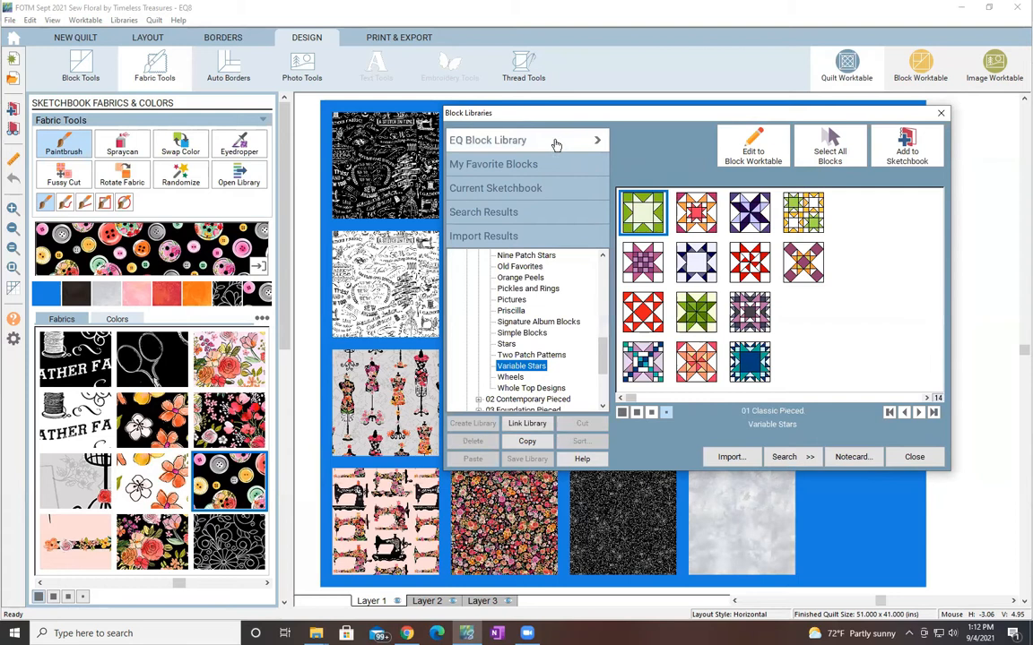
scroll(517, 374, "down", 1)
scroll(516, 374, "down", 3)
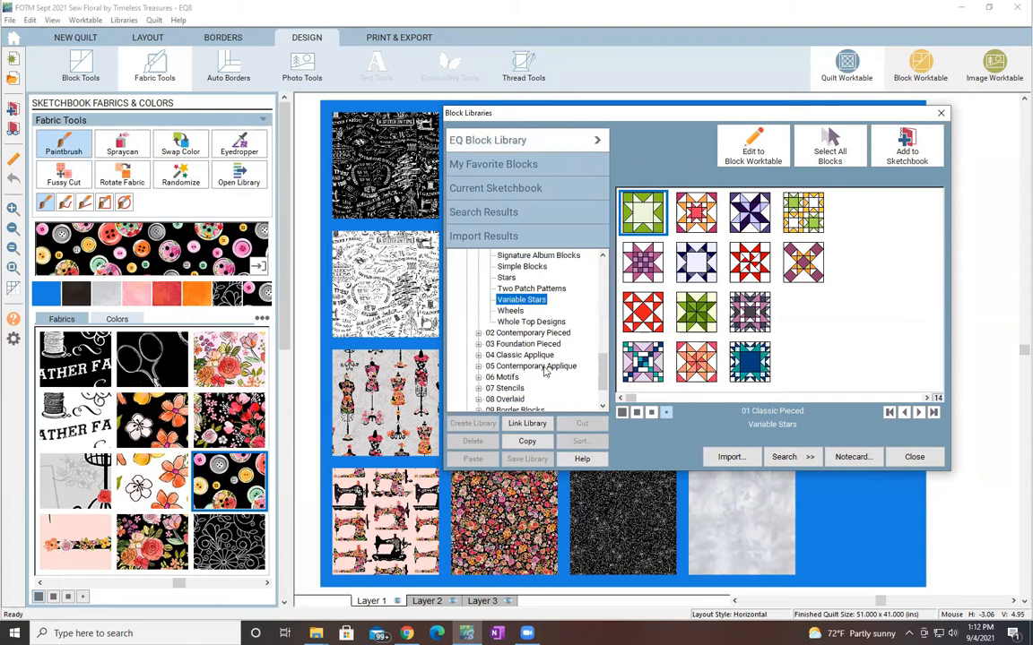
left_click(490, 367)
left_click(479, 366)
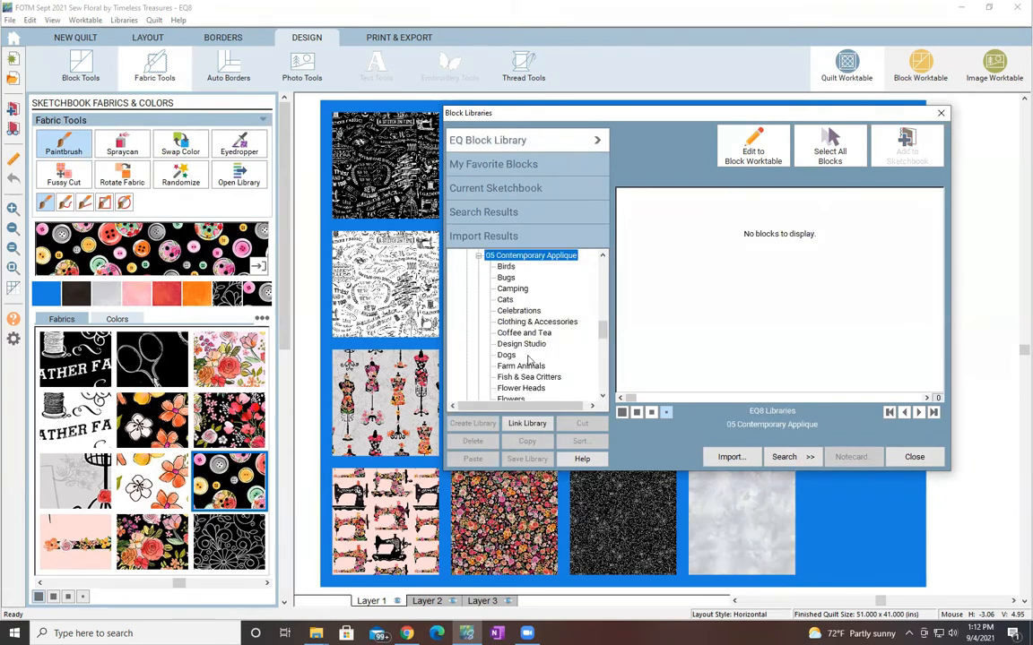
left_click(523, 346)
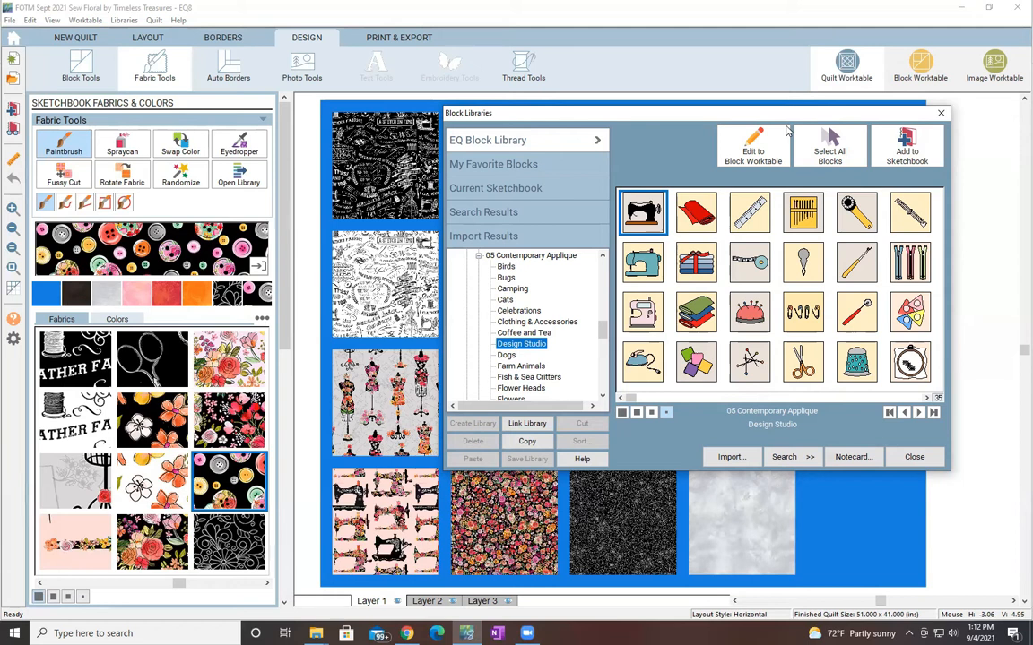
Move the library window to uncover the quilt's upper fabrics and add the Dress Form block from Design Studio to the sketchbook.
left_click_drag(787, 130, 728, 205)
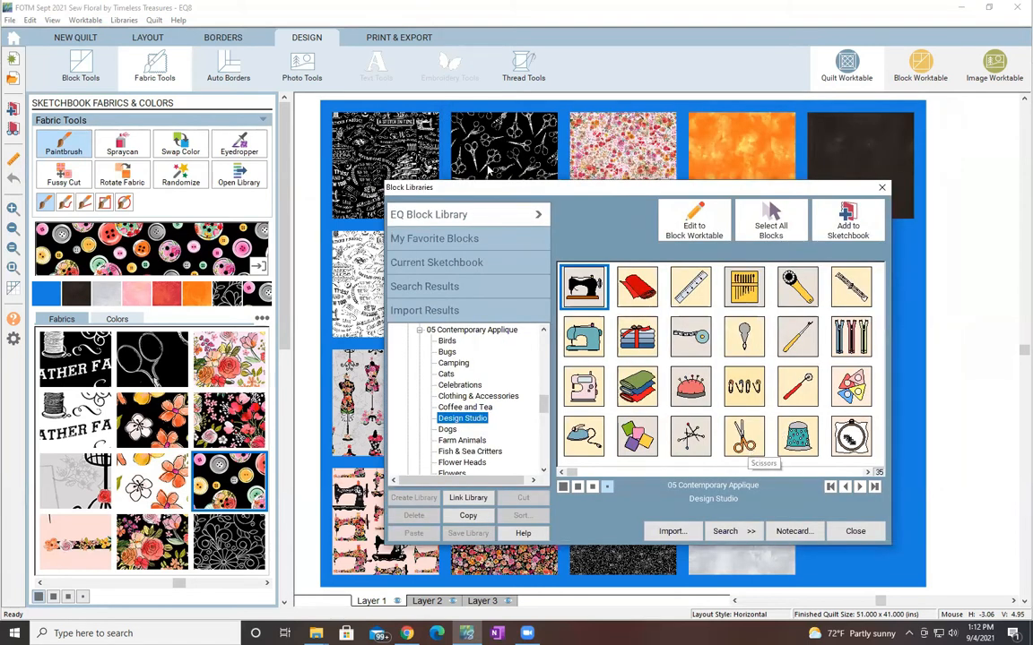
left_click(868, 473)
left_click(868, 473)
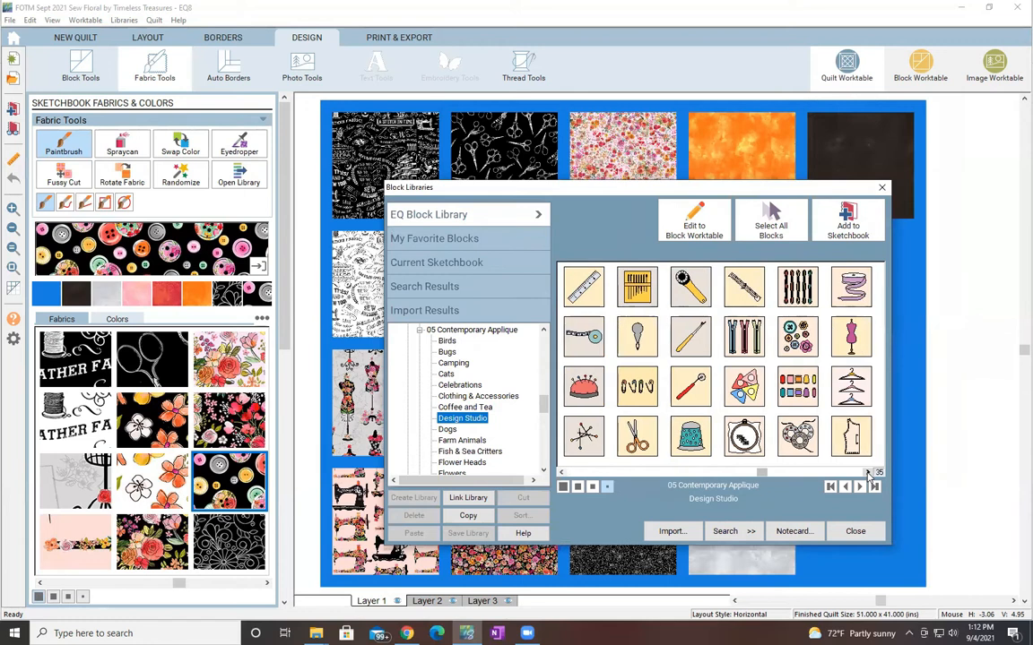
left_click(868, 472)
left_click(798, 348)
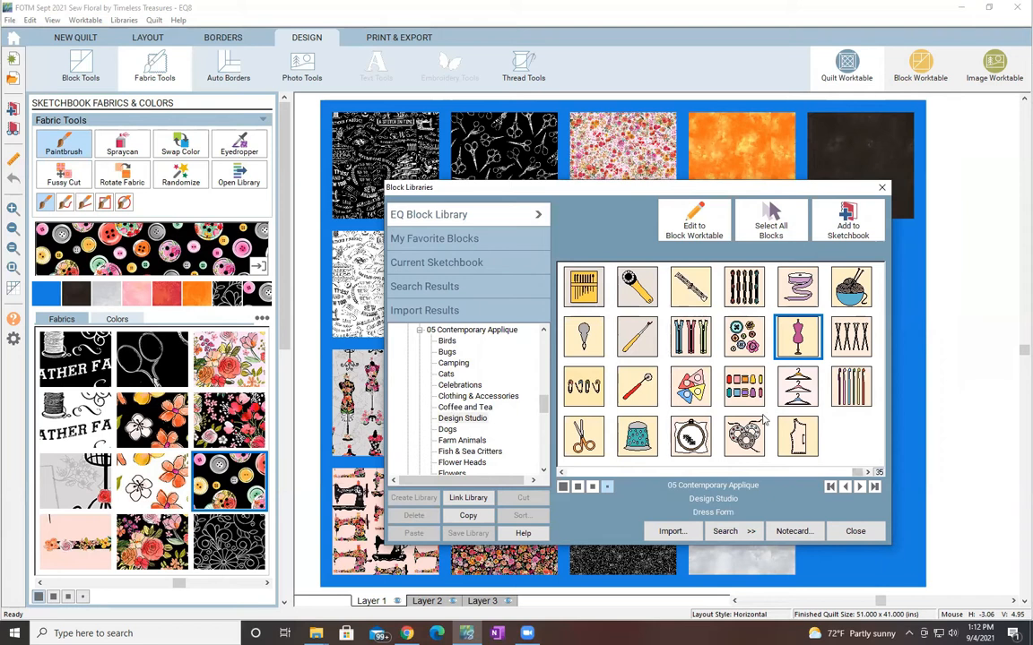
left_click(854, 224)
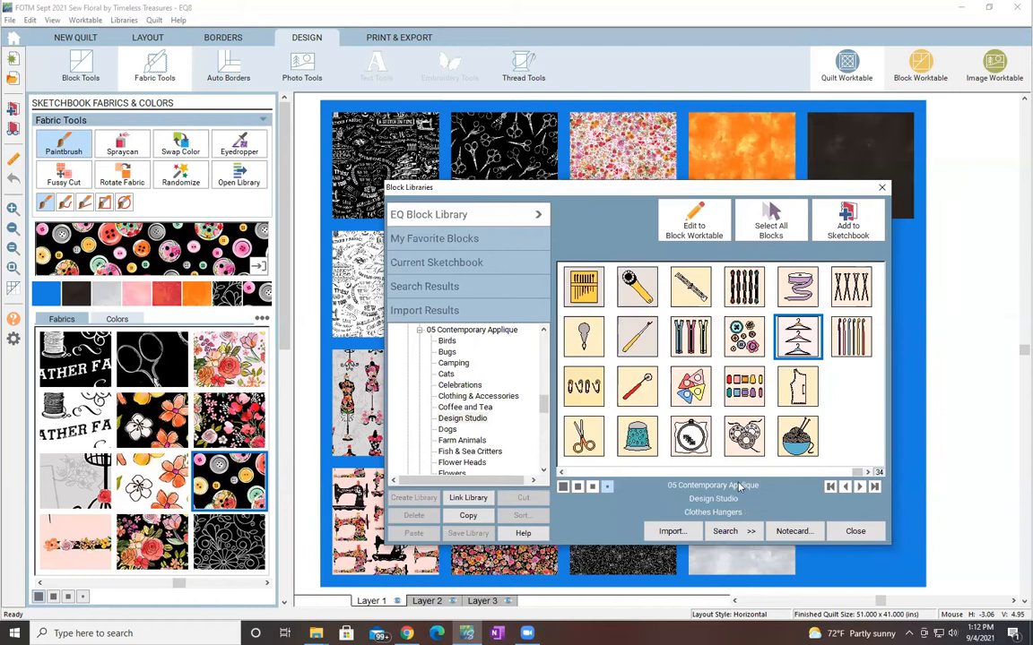
Add the fabric squares block and the Bolts of Fabric block from Design Studio to the sketchbook.
left_click(560, 472)
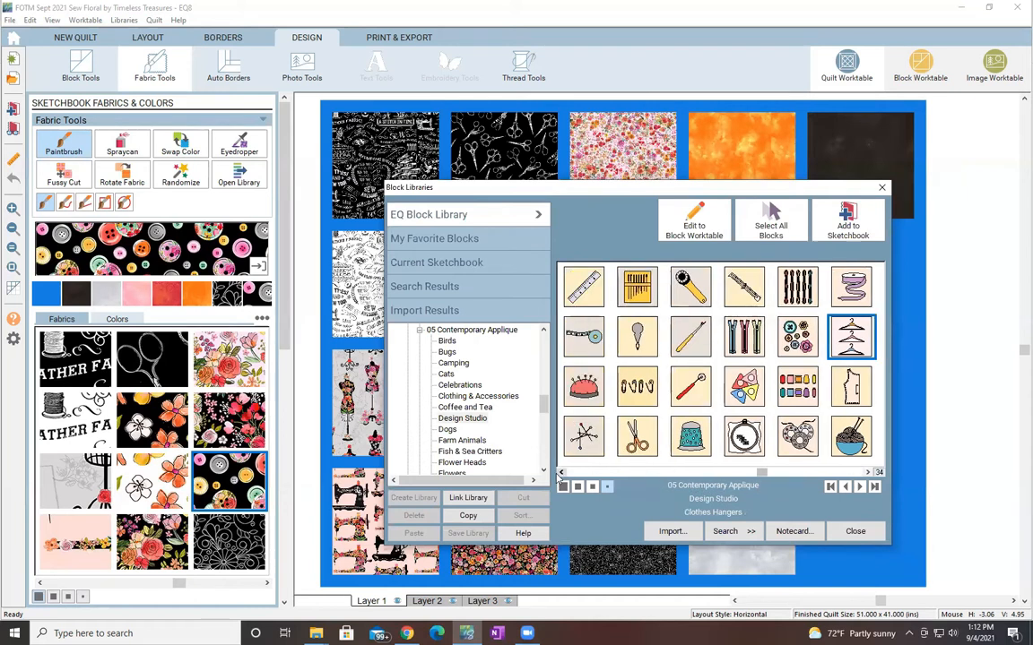
left_click(560, 473)
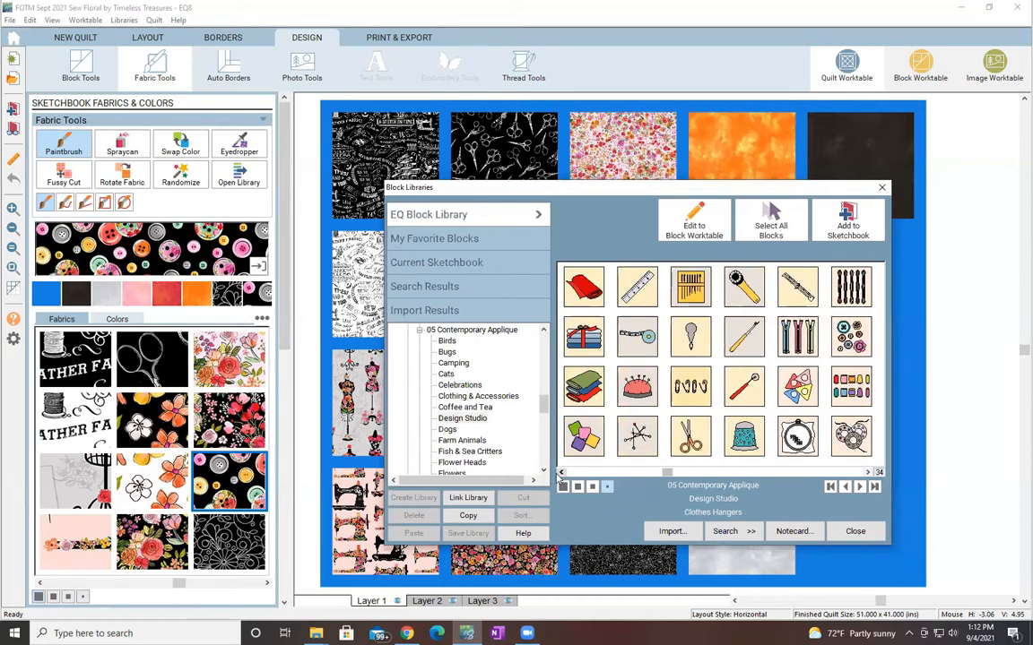
left_click(560, 473)
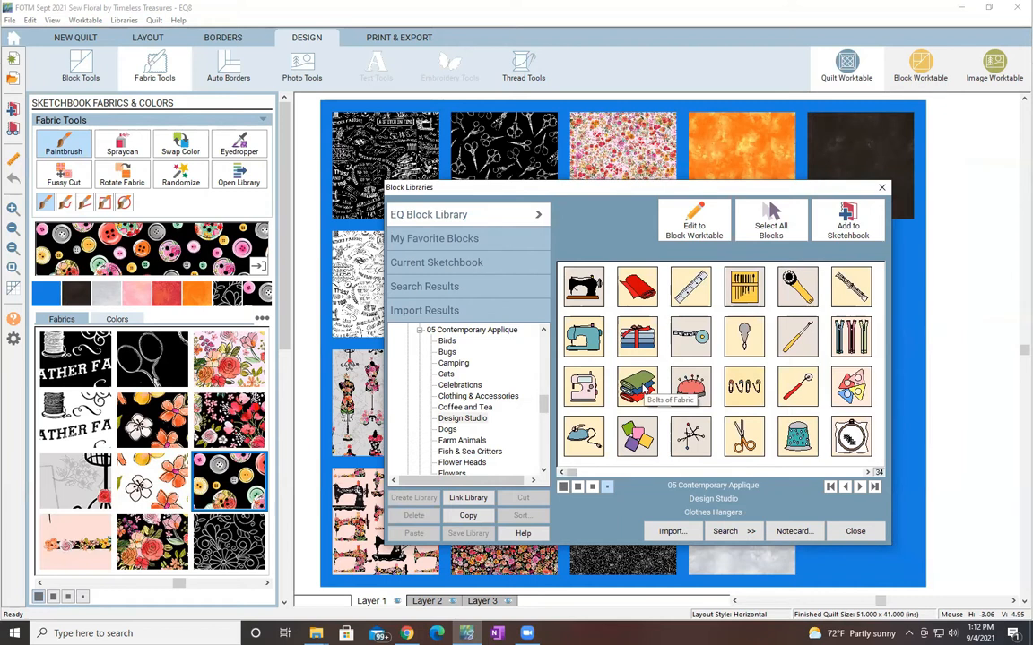
left_click(636, 437)
left_click(843, 219)
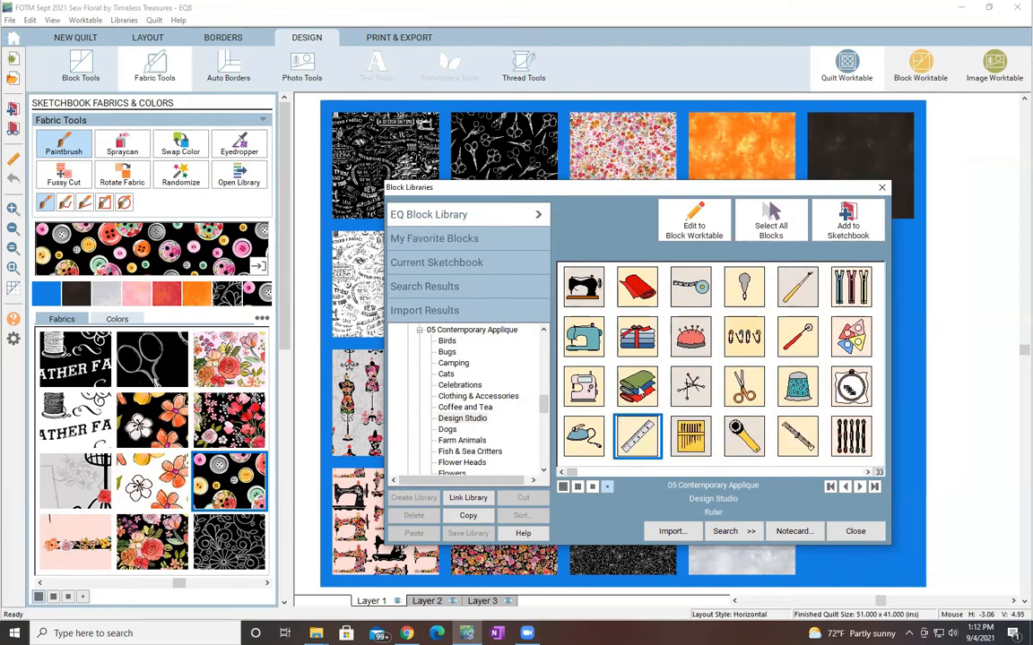
left_click(841, 220)
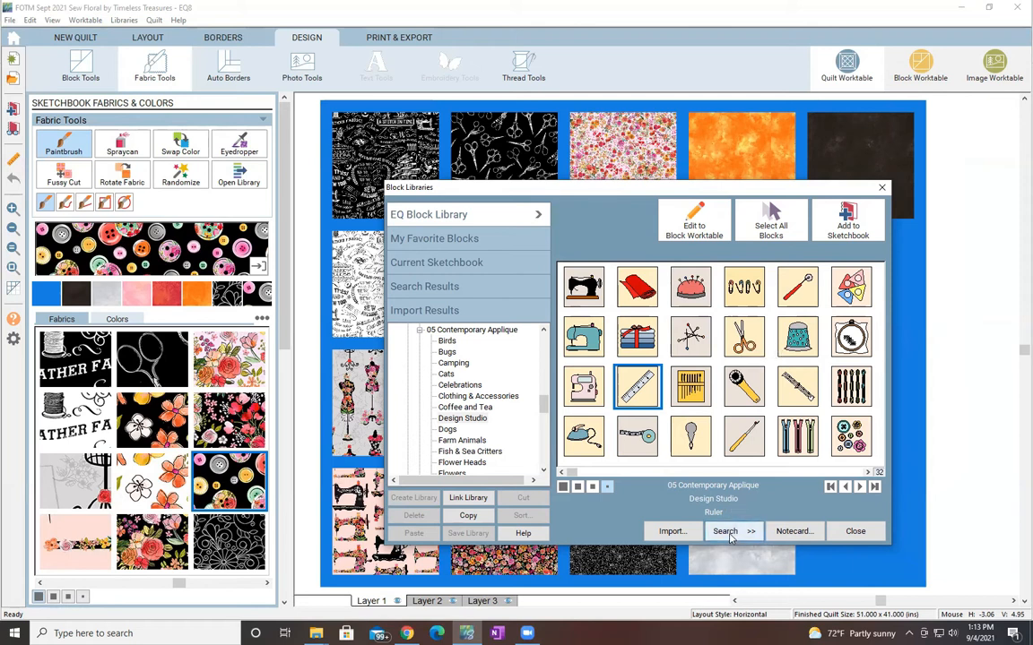
Search the block notecards for "scissors" and add the narrow, upright Scissors block to the sketchbook.
left_click(726, 531)
left_click(801, 530)
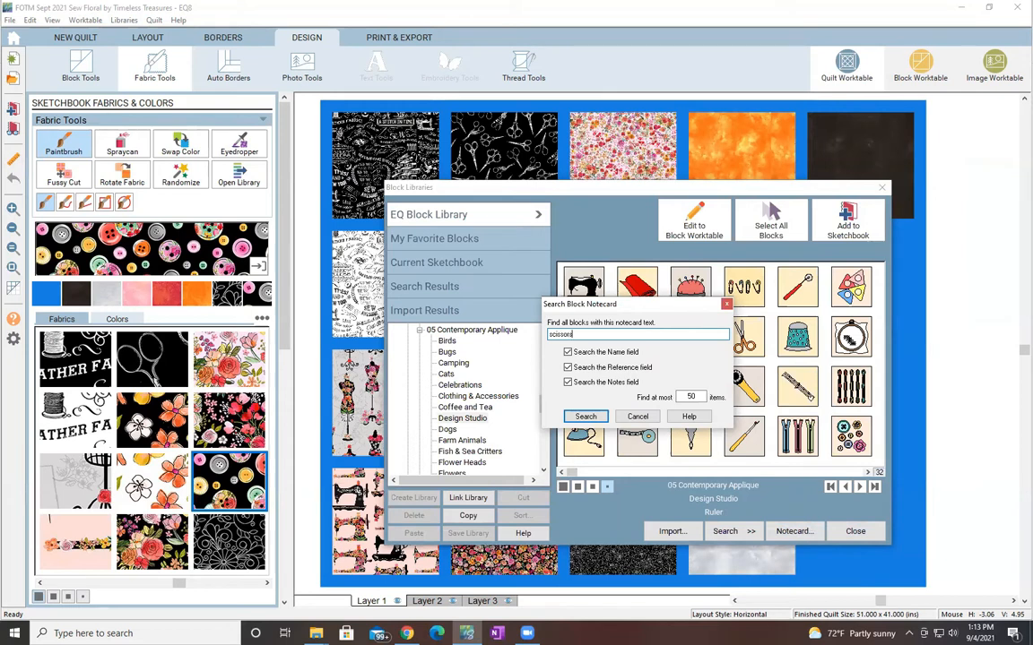
key("Return")
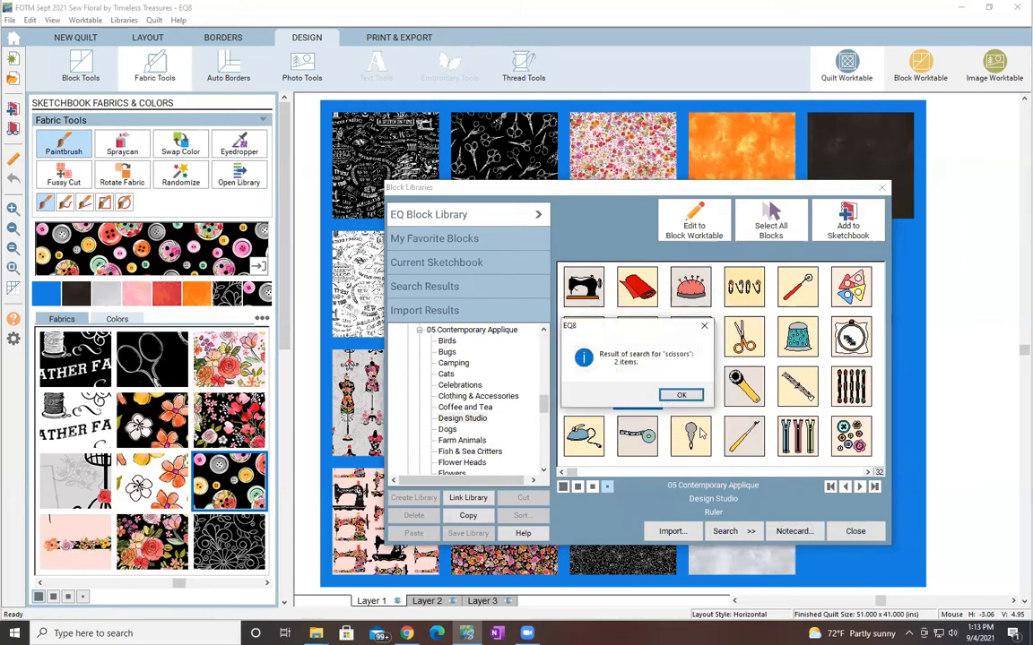
left_click(679, 395)
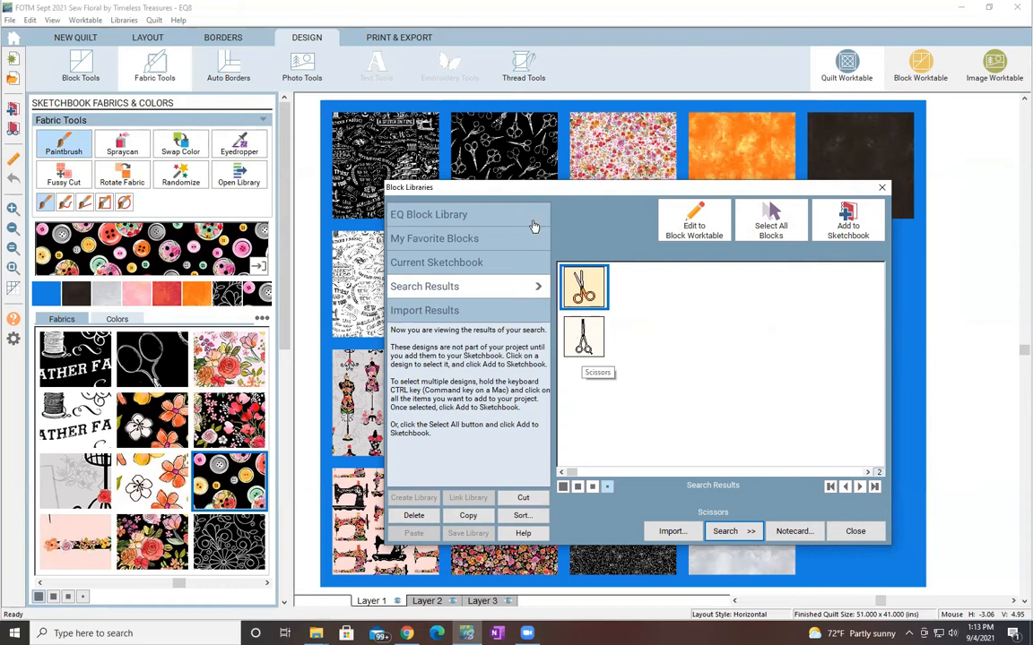
left_click(583, 337)
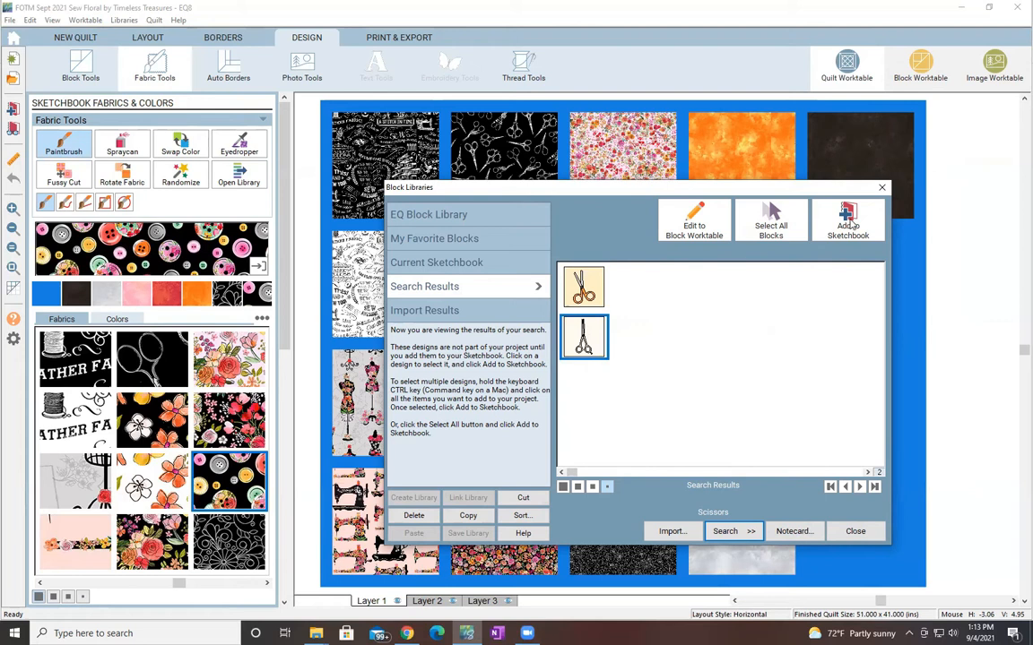
left_click(849, 226)
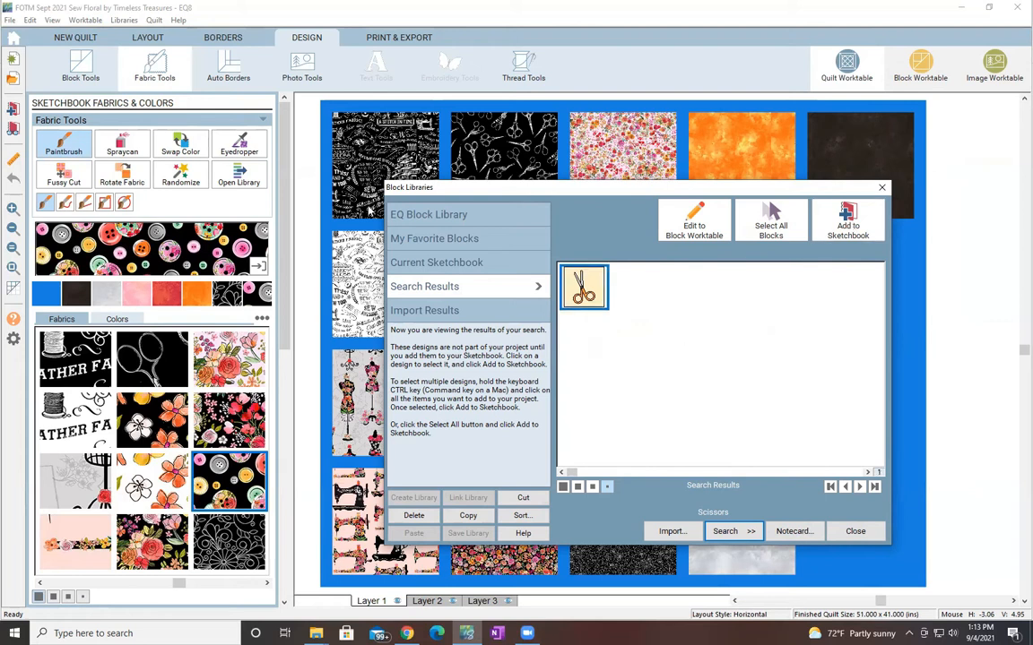
Return to the EQ Block Library and look through the Classics blocks under 01 Classic Pieced.
left_click(426, 213)
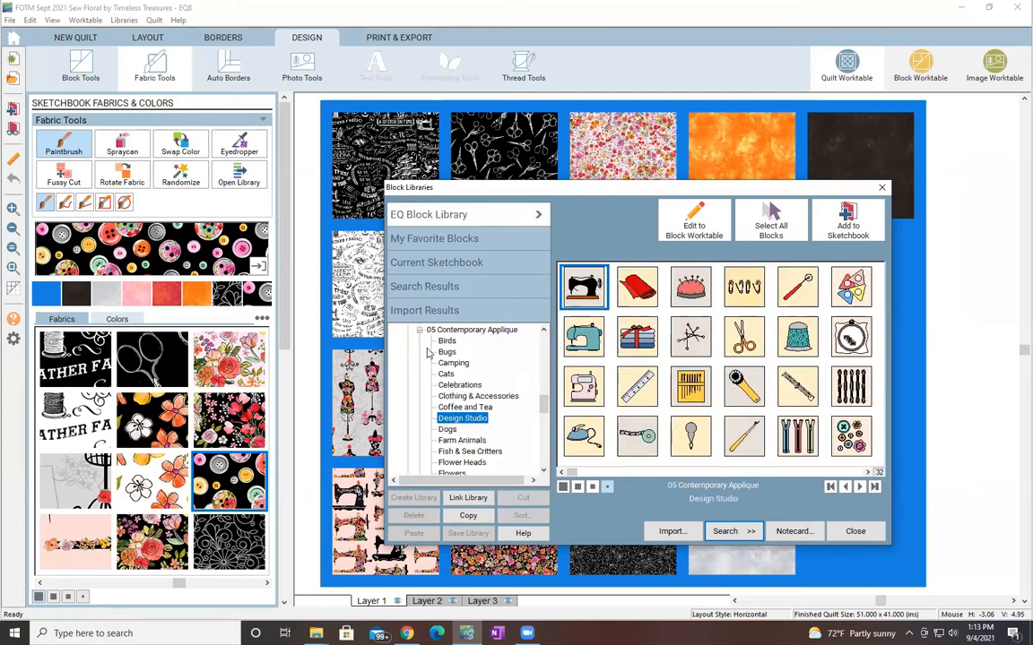
left_click_drag(544, 403, 543, 386)
scroll(438, 384, "up", 10)
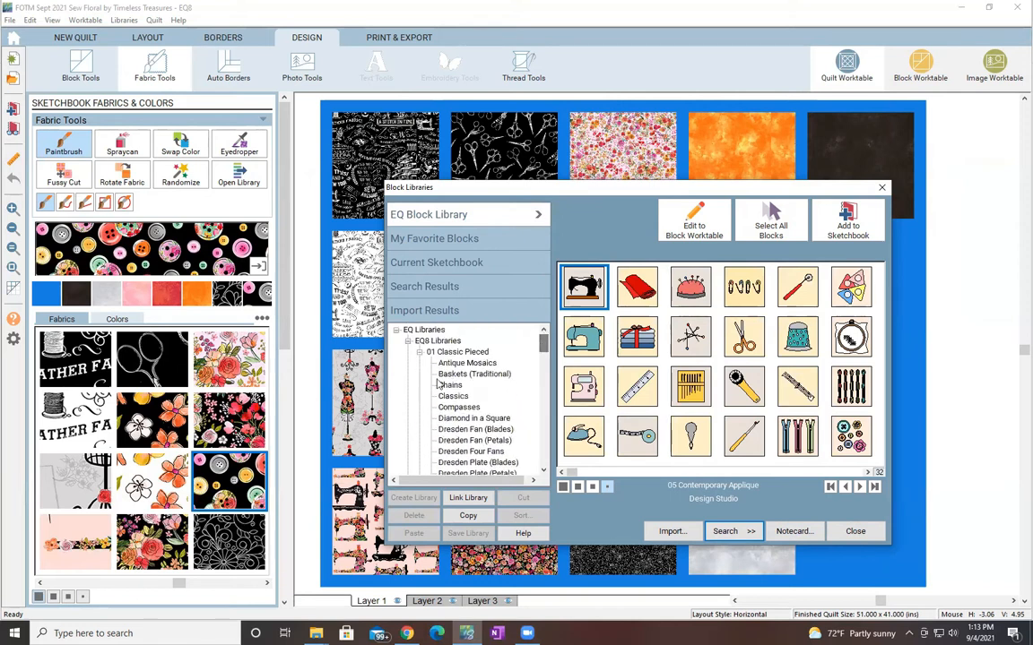
left_click(453, 395)
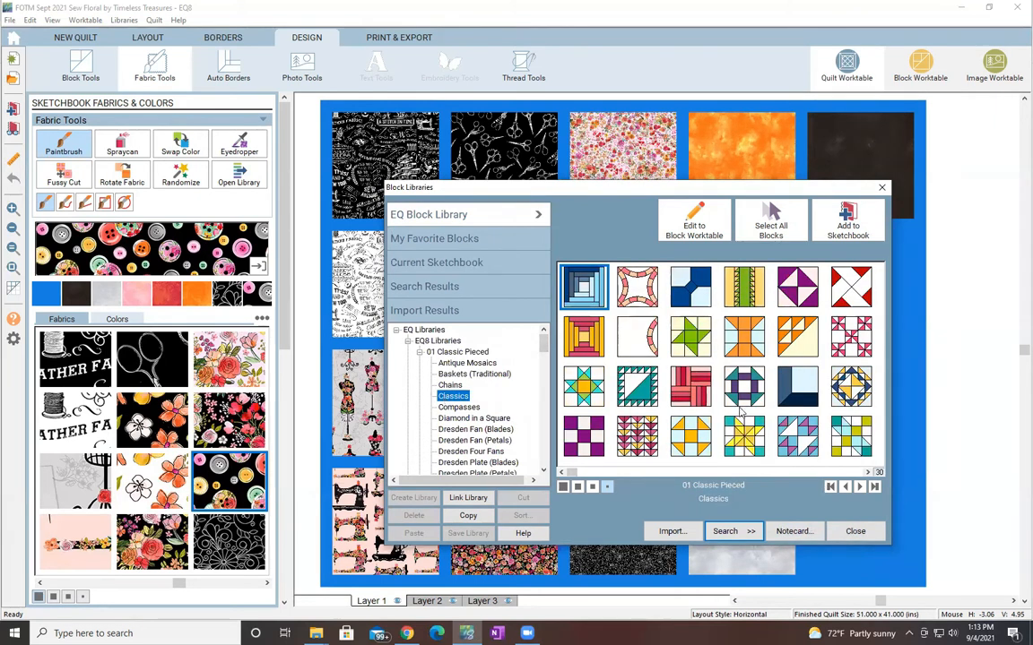
left_click(868, 473)
left_click(869, 474)
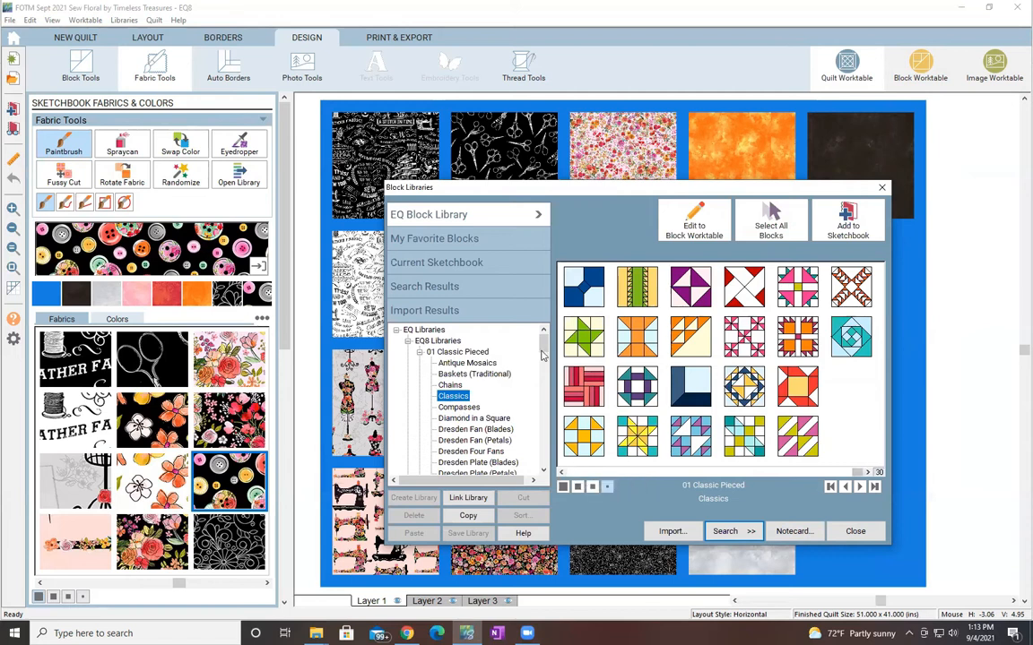
left_click(562, 472)
left_click(563, 472)
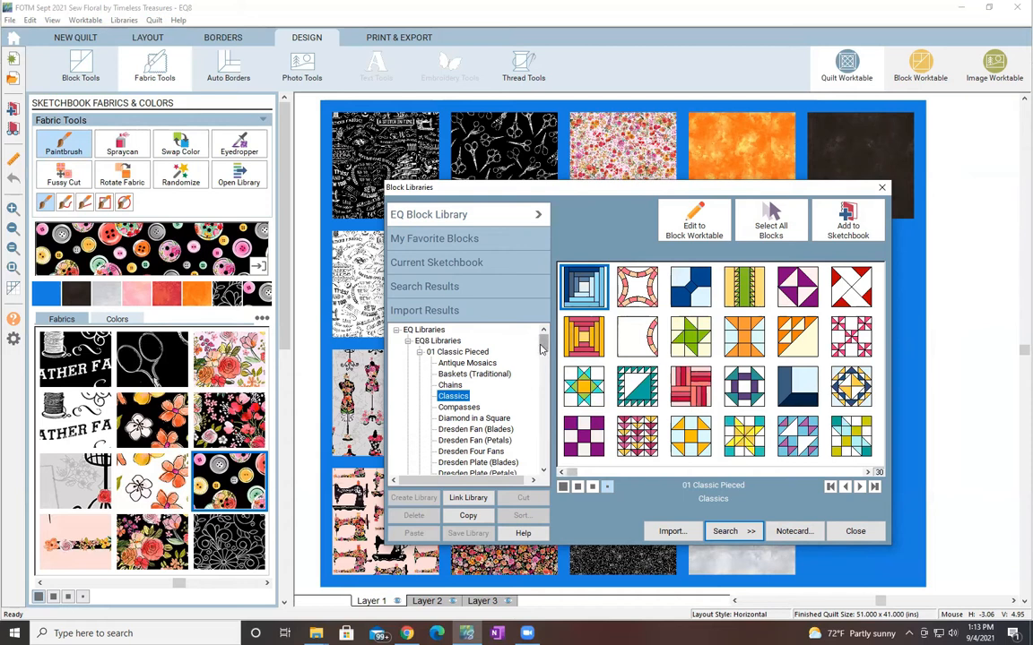
Show the Simple Blocks under 01 Classic Pieced and add the Wild Goose Chase block to the sketchbook.
left_click_drag(541, 356, 542, 385)
left_click(464, 418)
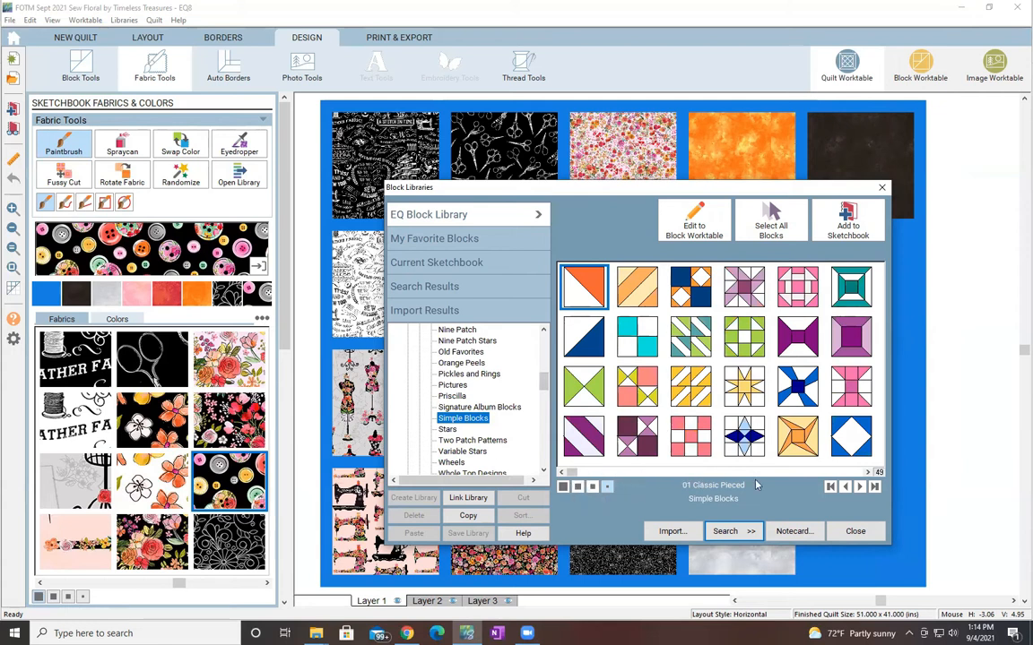
left_click(867, 473)
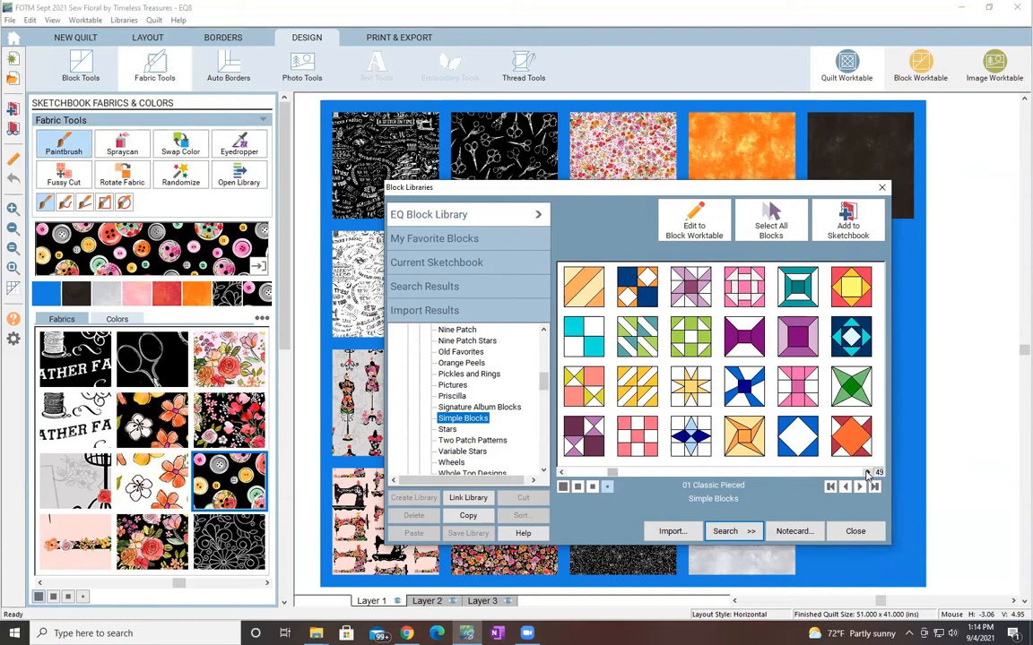
left_click(867, 473)
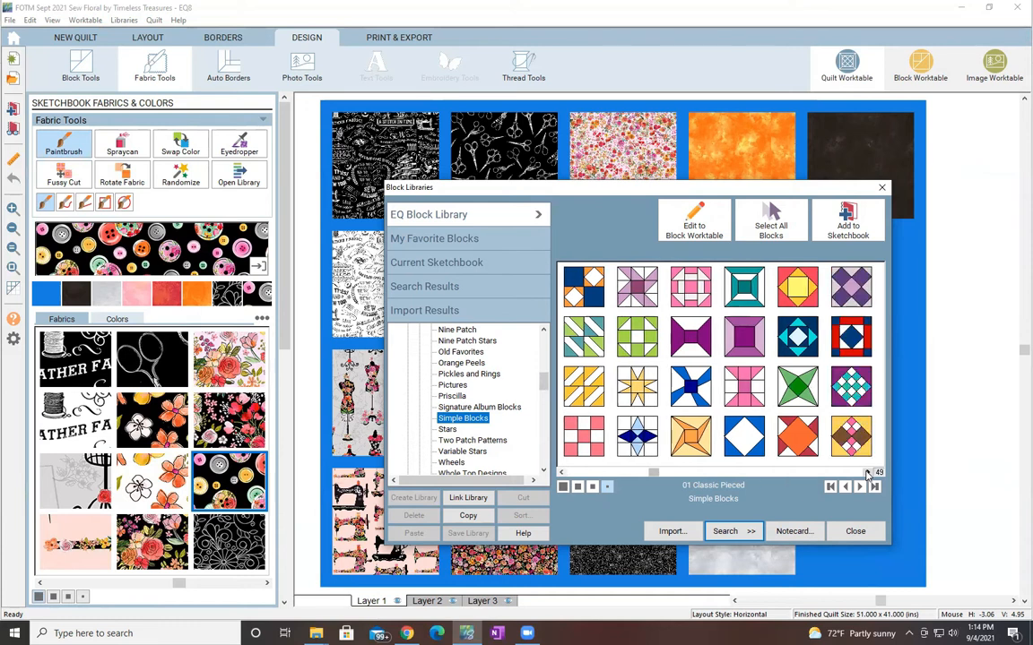
left_click(867, 472)
left_click(867, 472)
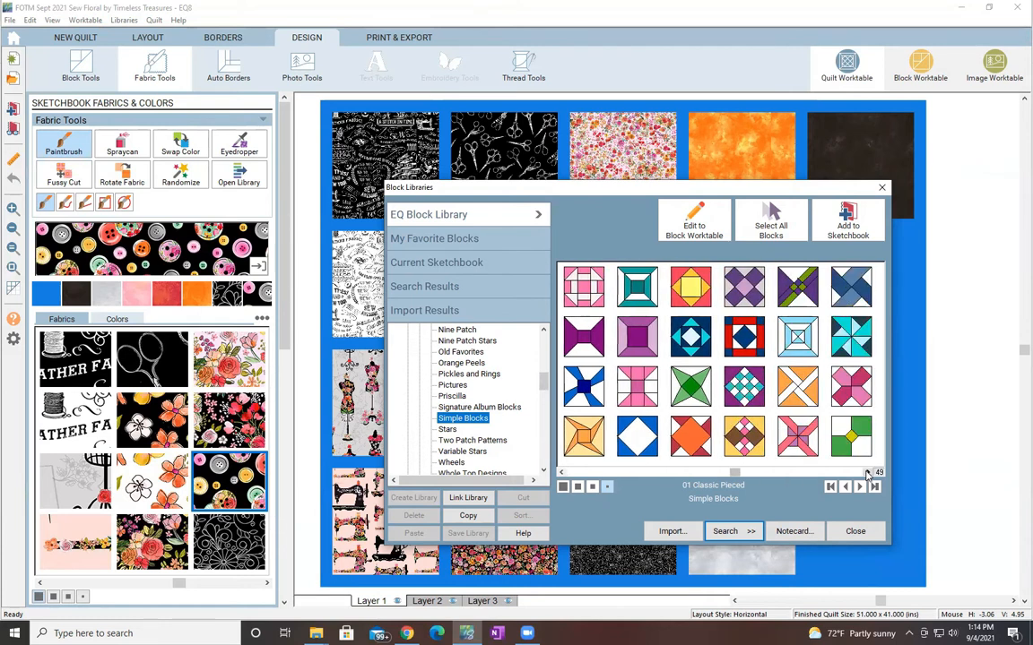
left_click(867, 472)
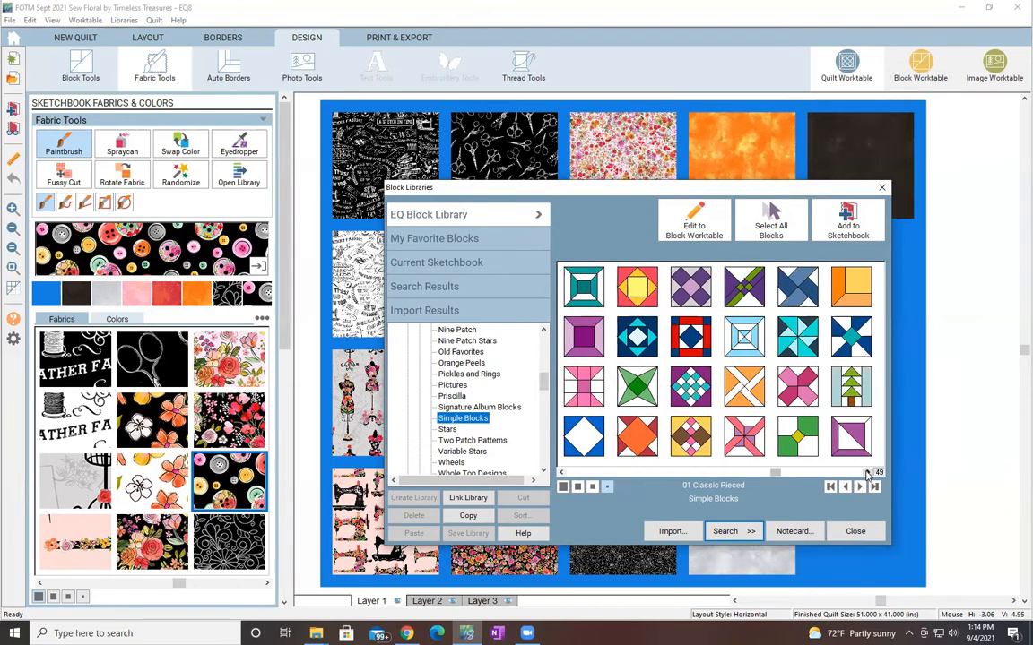
left_click(867, 473)
left_click(867, 473)
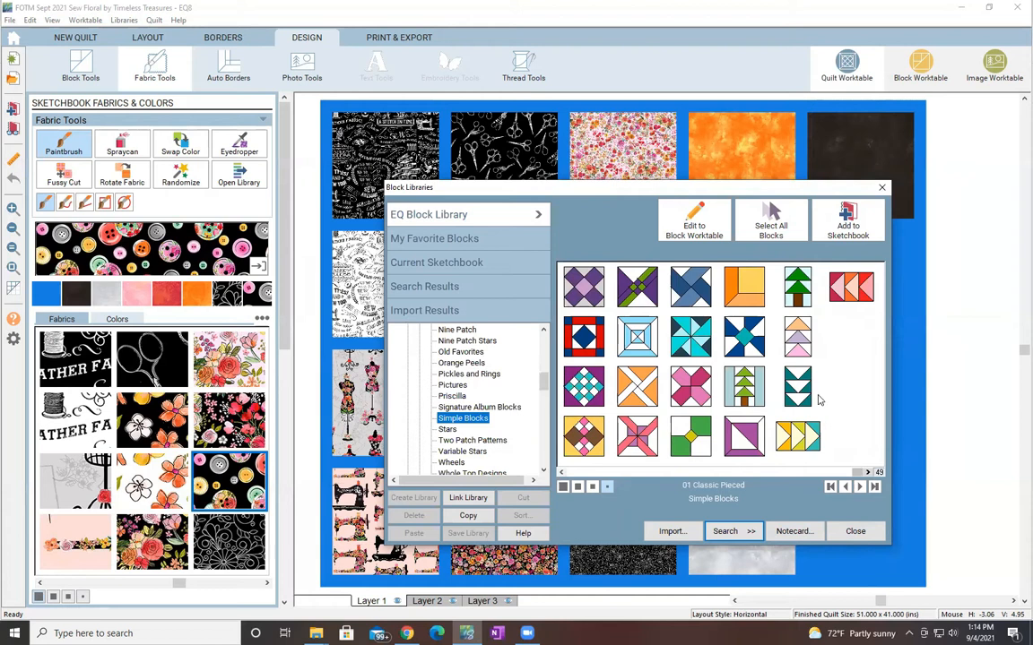
left_click(797, 337)
left_click(843, 220)
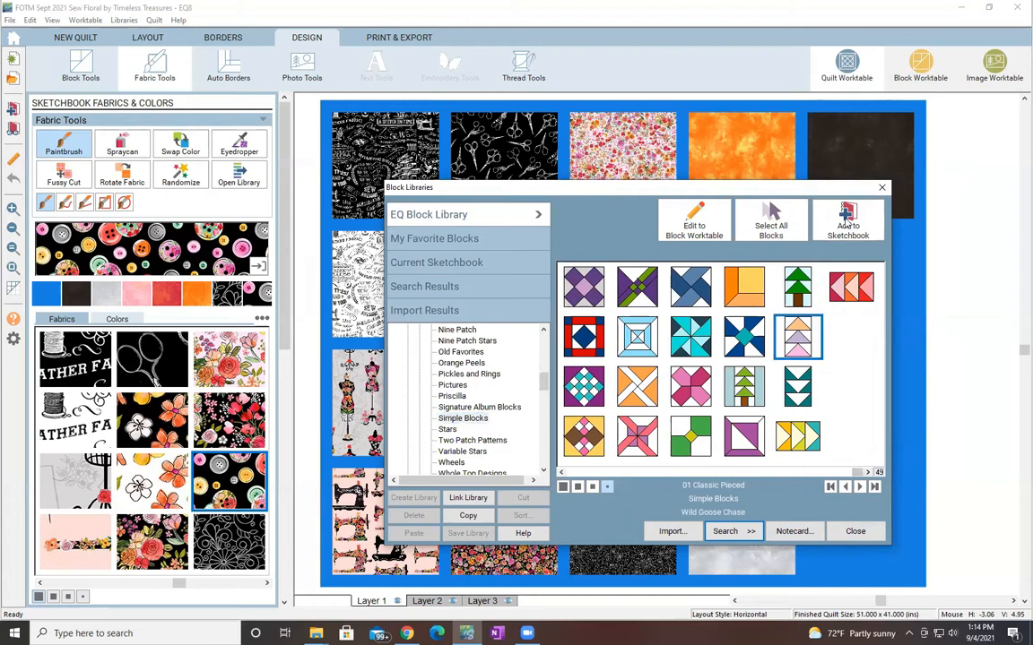
Add the blue and white Half Square Triangle 2 block from Simple Blocks to the sketchbook.
left_click(561, 474)
left_click(561, 474)
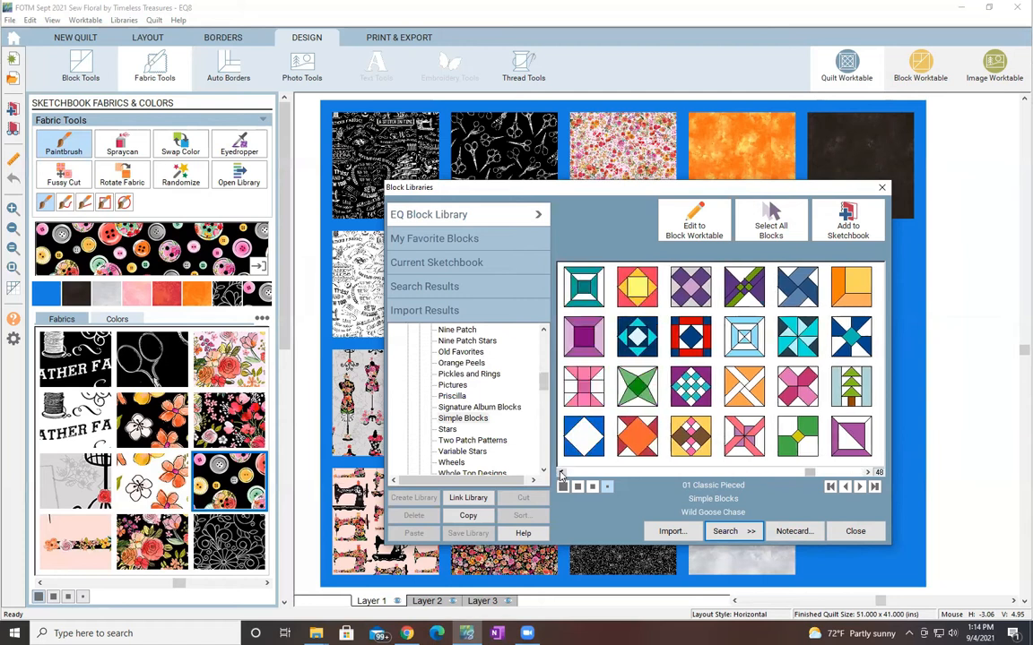
left_click(561, 474)
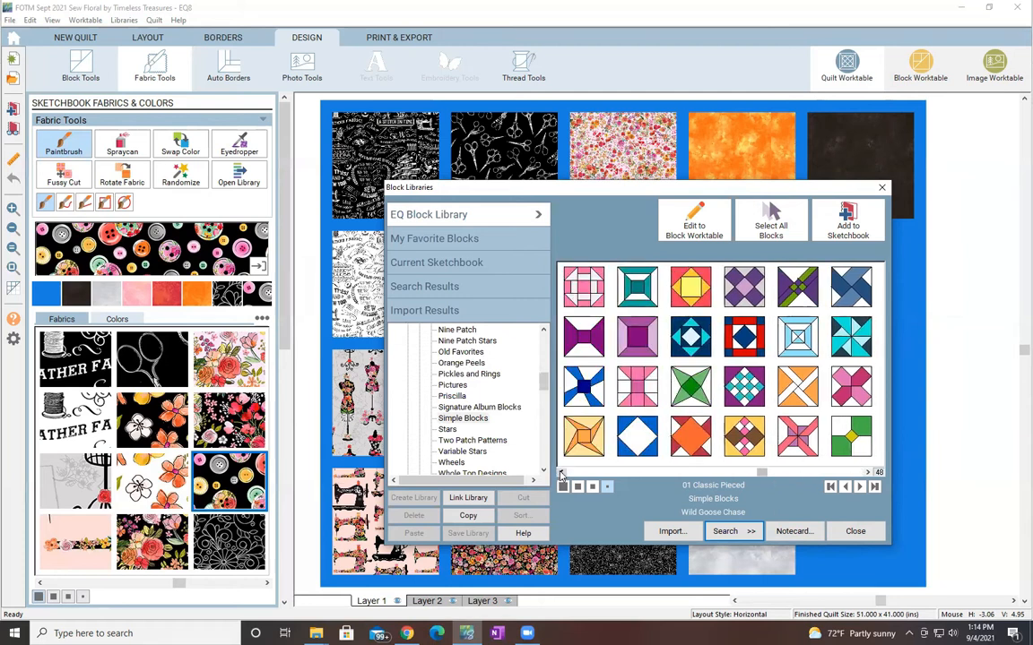
left_click(561, 474)
left_click(561, 474)
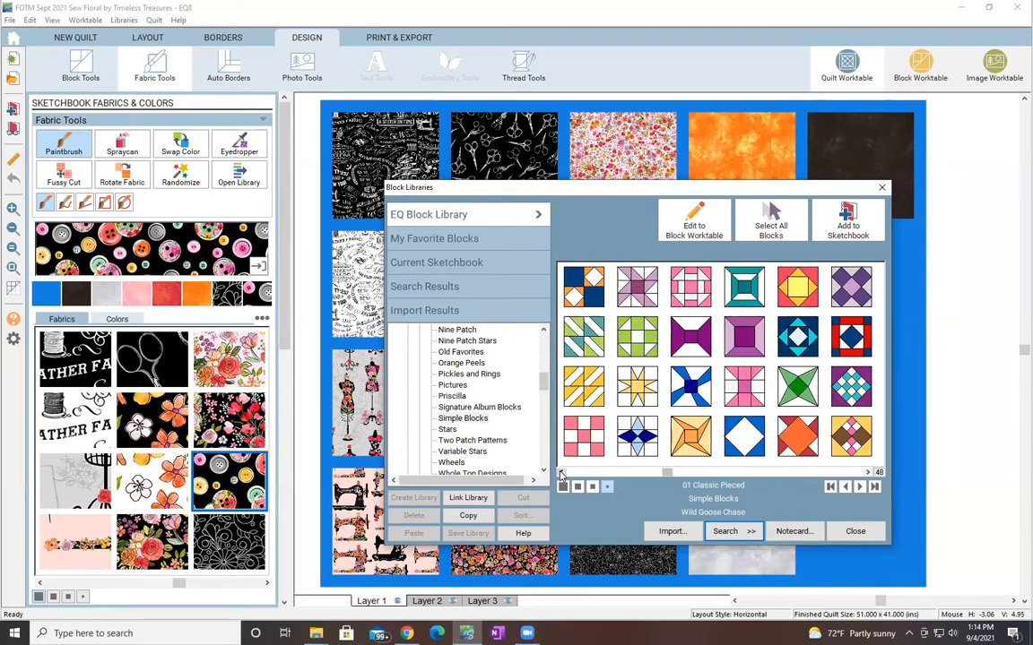
left_click(562, 475)
left_click(561, 473)
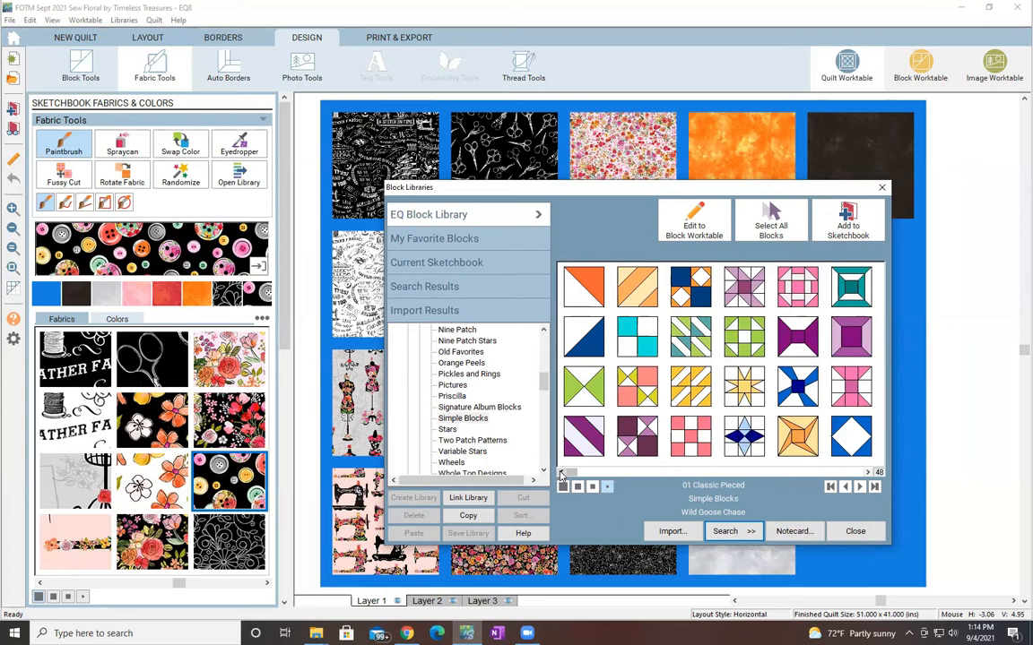
left_click(584, 337)
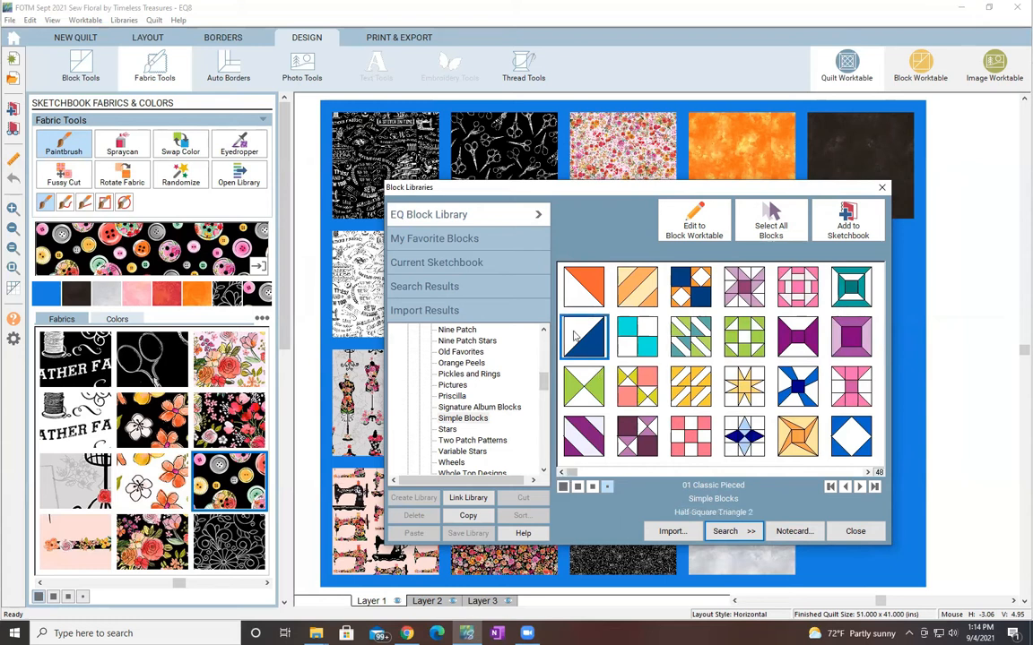
left_click(856, 223)
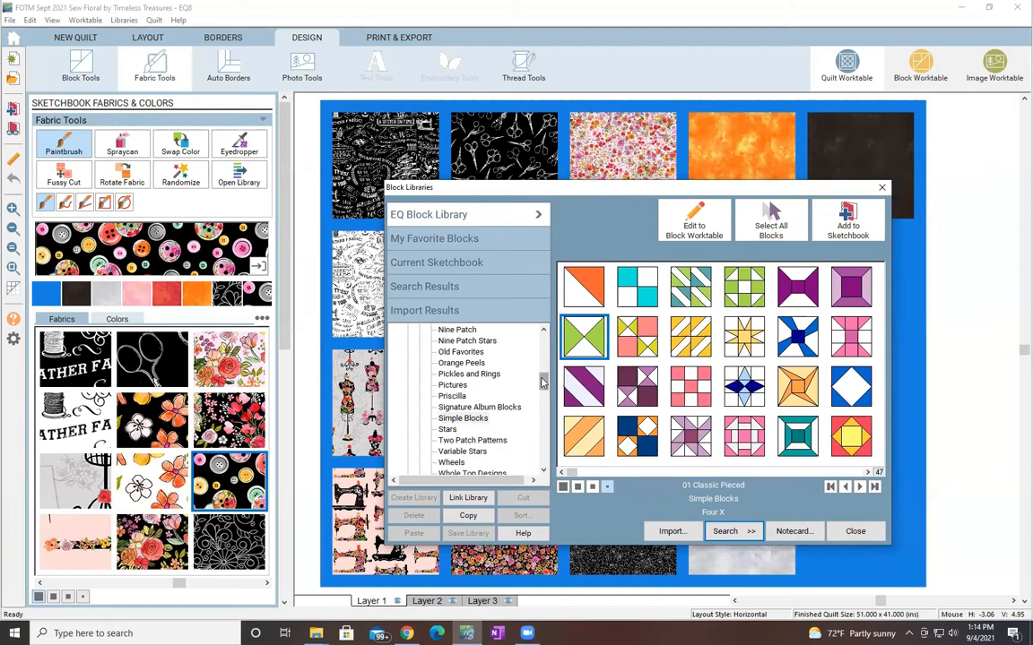
Show the Four Patch blocks under 01 Classic Pieced and add the Broken Dishes block to the sketchbook.
left_click_drag(542, 382, 541, 388)
scroll(544, 387, "up", 3)
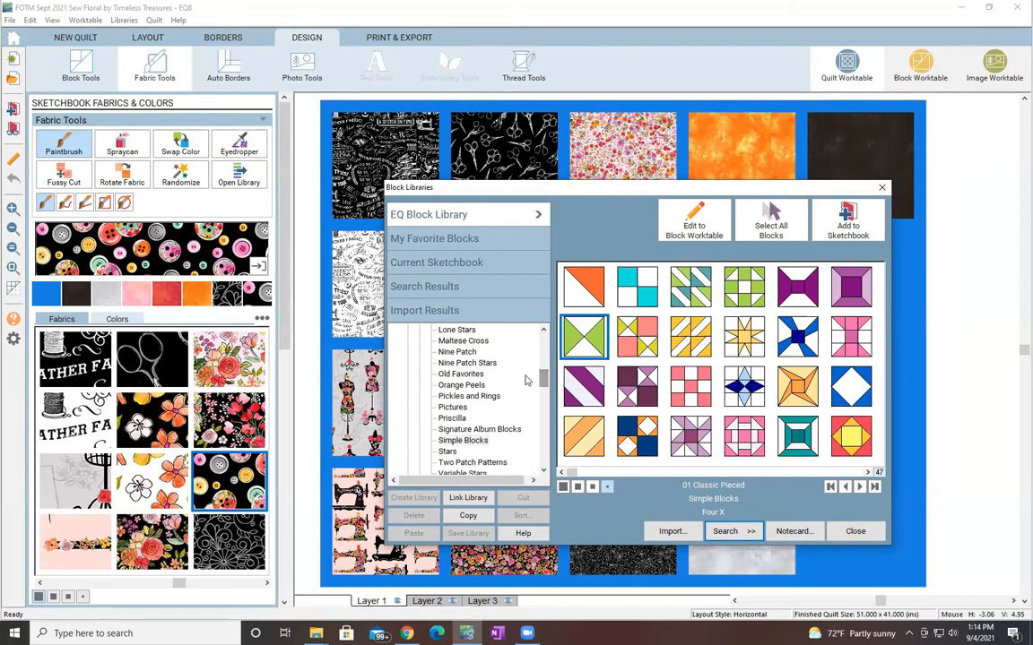
scroll(493, 349, "up", 3)
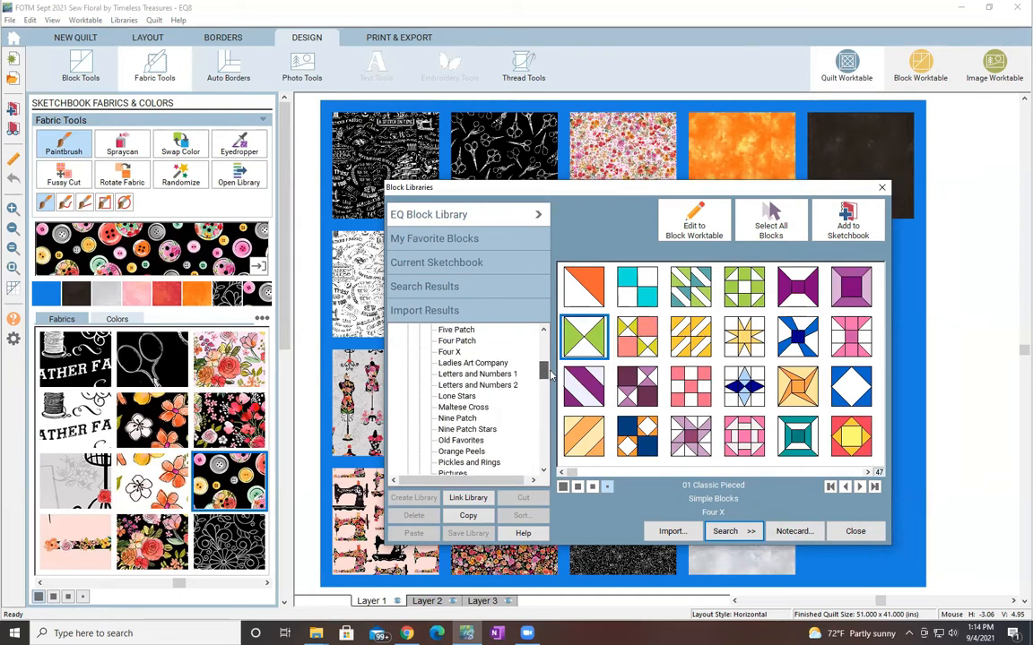
left_click(474, 363)
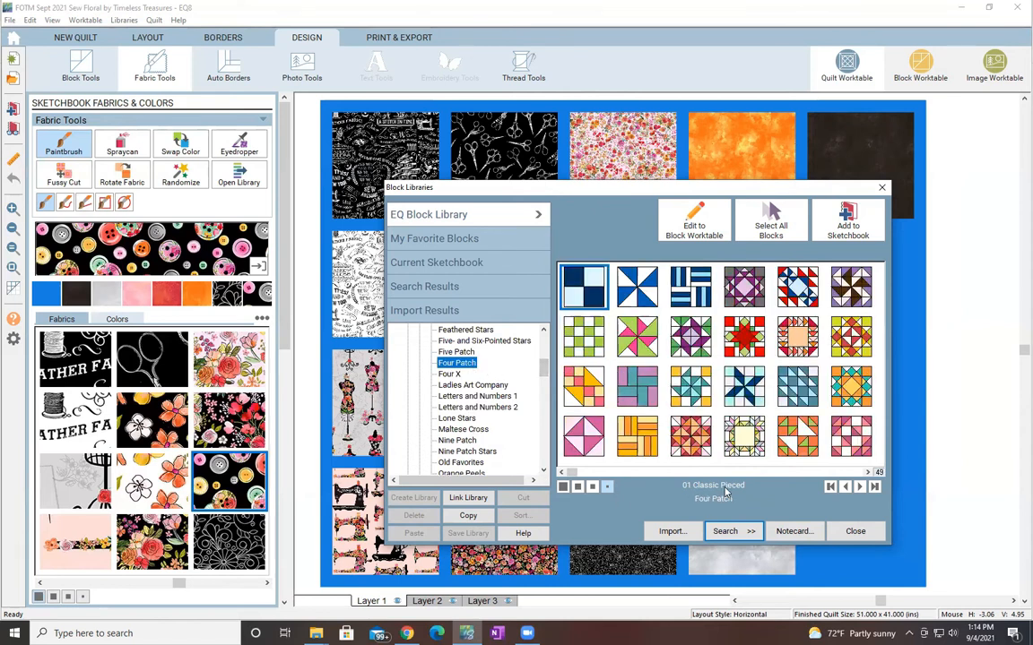
left_click(583, 438)
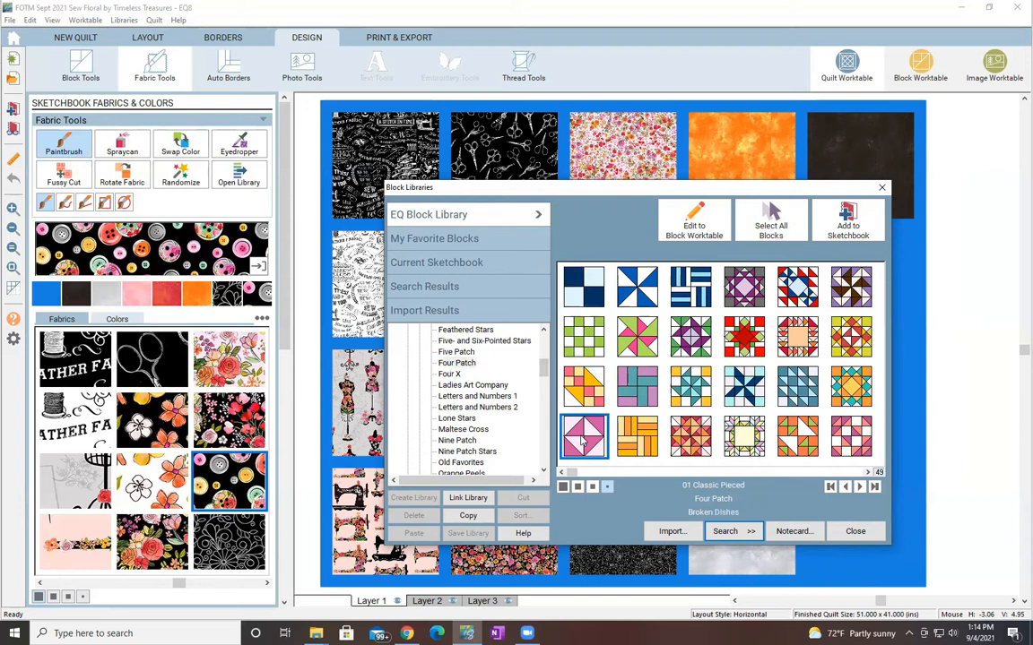
left_click(857, 224)
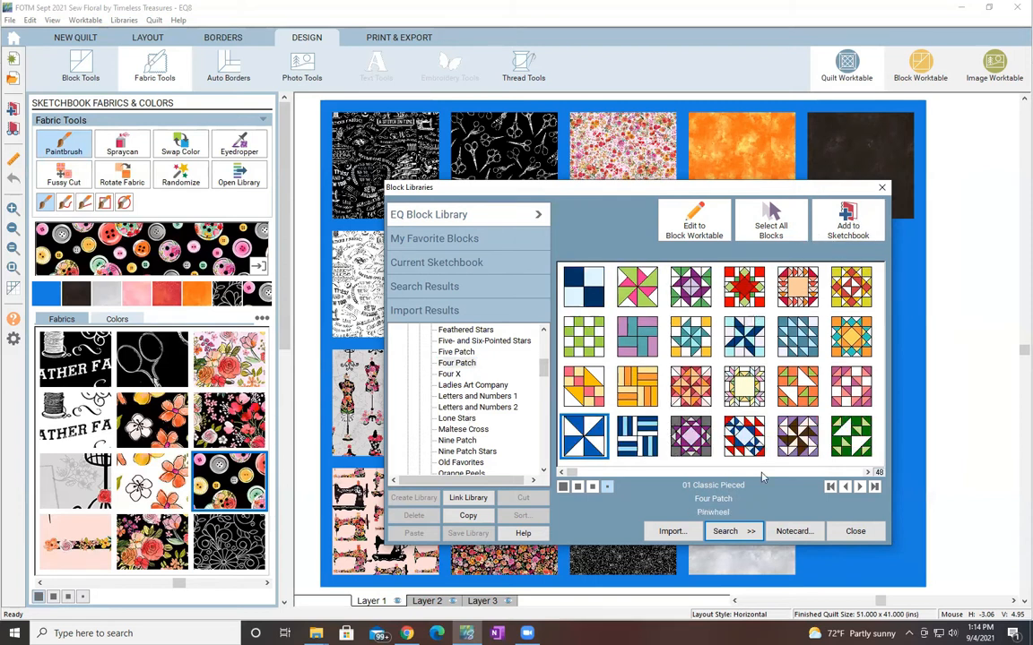
Look through the remaining Four Patch blocks to the end of the set.
left_click(867, 473)
left_click(867, 474)
left_click(867, 474)
left_click(867, 473)
left_click(868, 474)
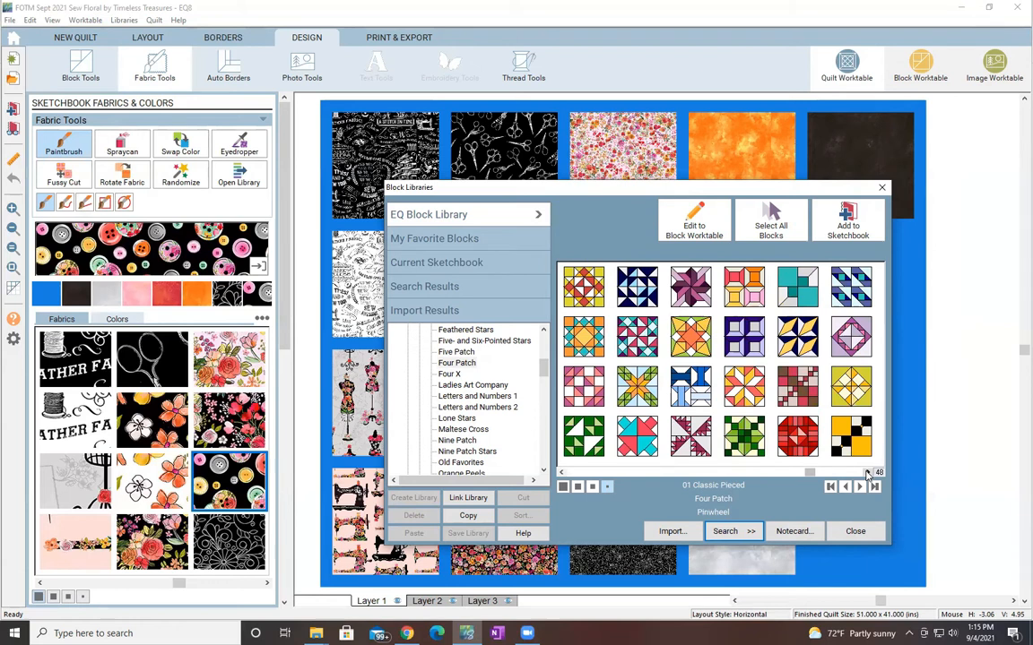
left_click(868, 474)
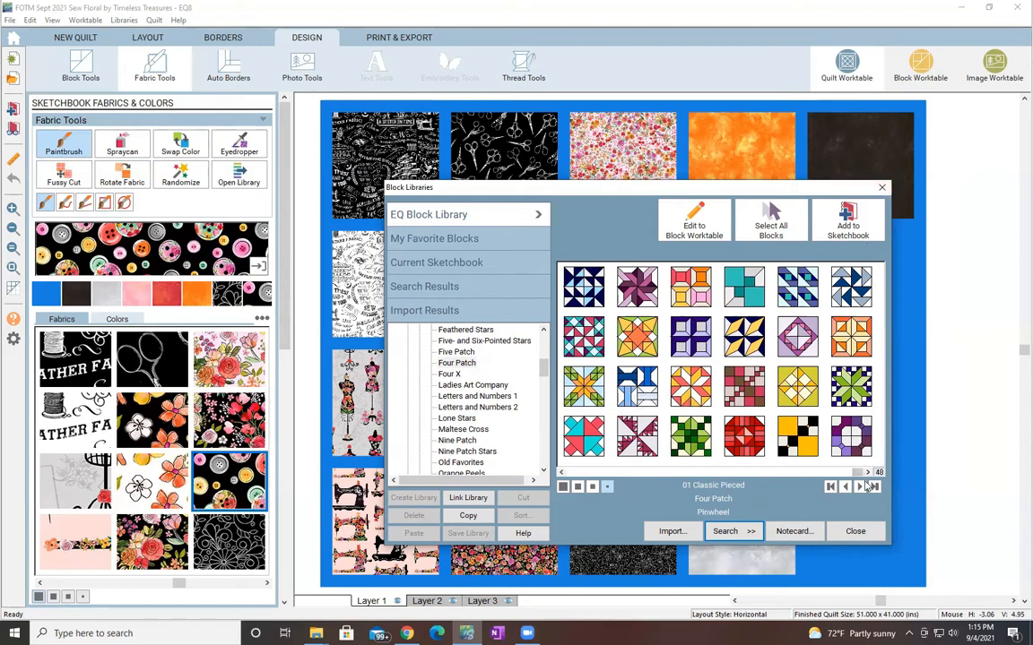
Close the block library and start a new quilt with the Custom Set layout.
left_click(854, 532)
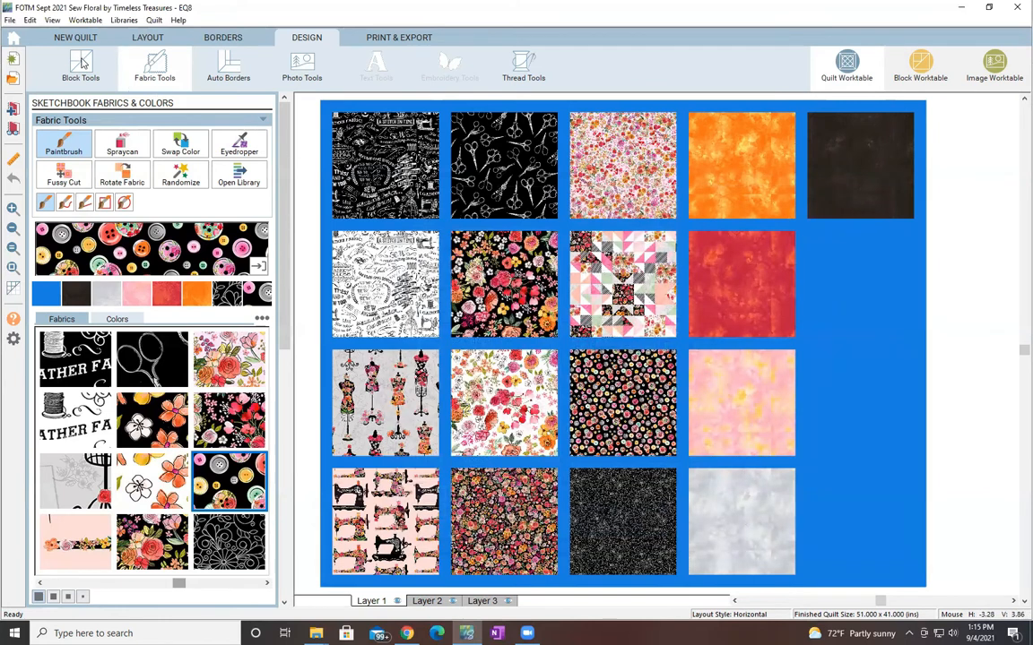
left_click(82, 65)
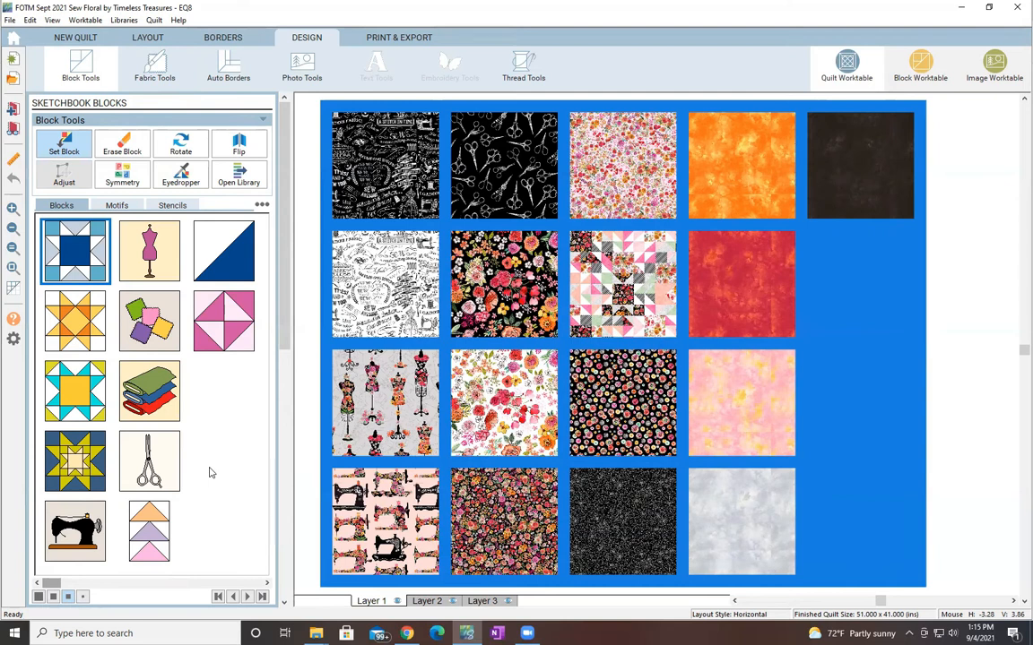
left_click(81, 40)
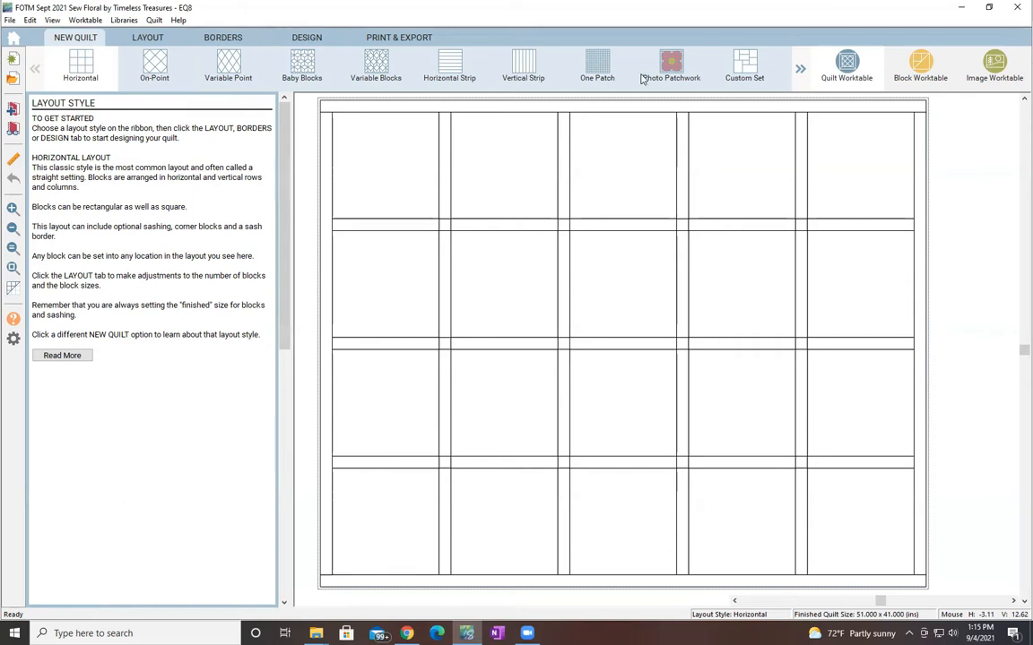
left_click(746, 67)
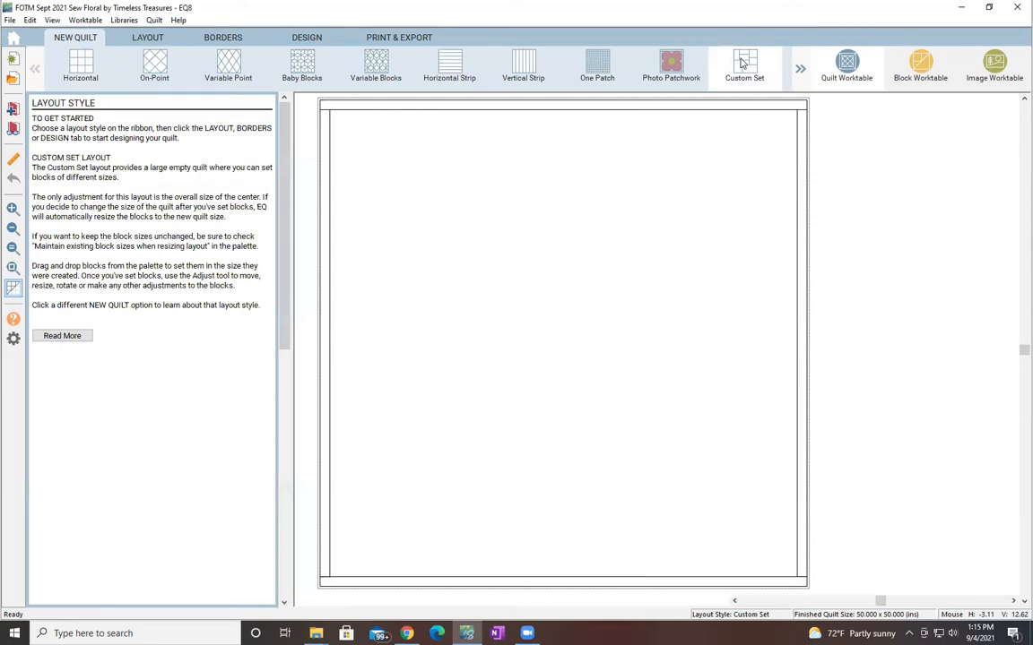
Check the Custom Set layout size and set the quilt's border to 3.000 on all sides.
left_click(148, 38)
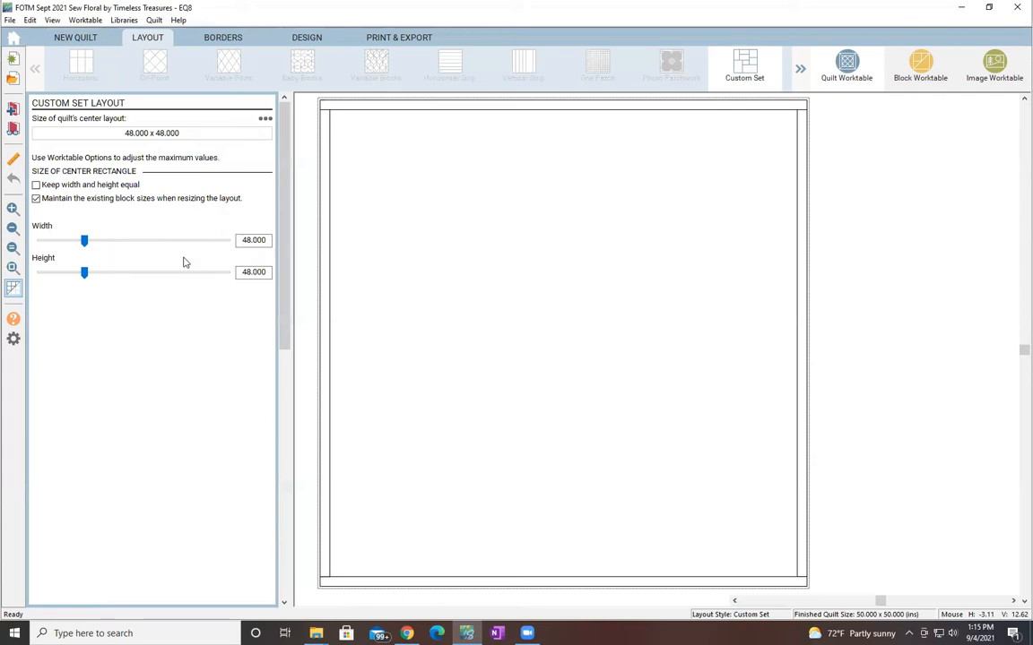
left_click(224, 38)
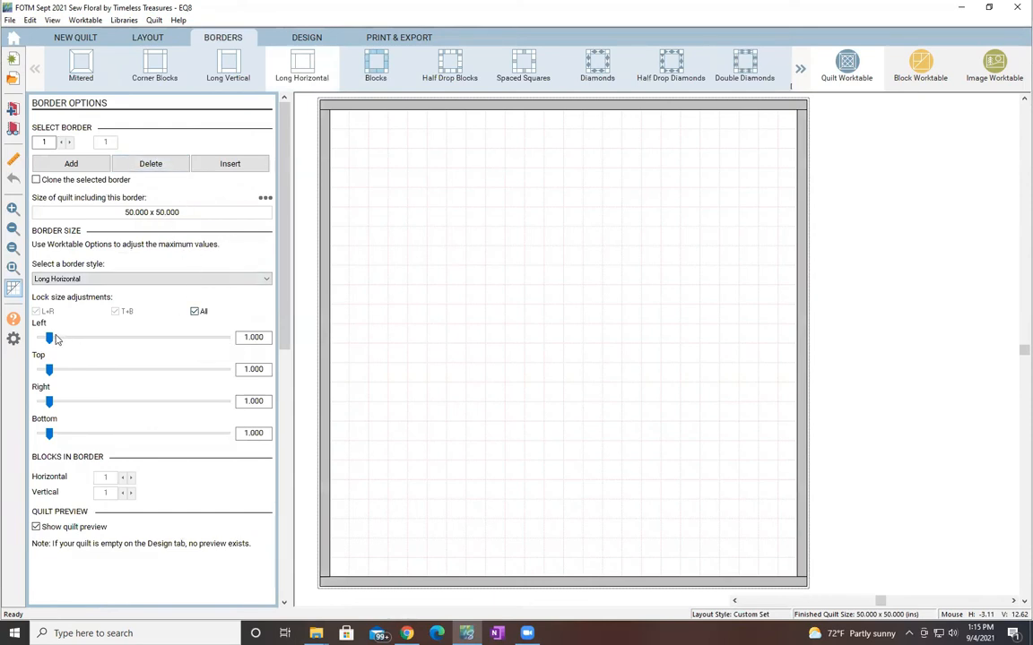
mouse_move(49, 338)
left_mouse_down()
mouse_move(78, 338)
mouse_move(56, 339)
left_mouse_up()
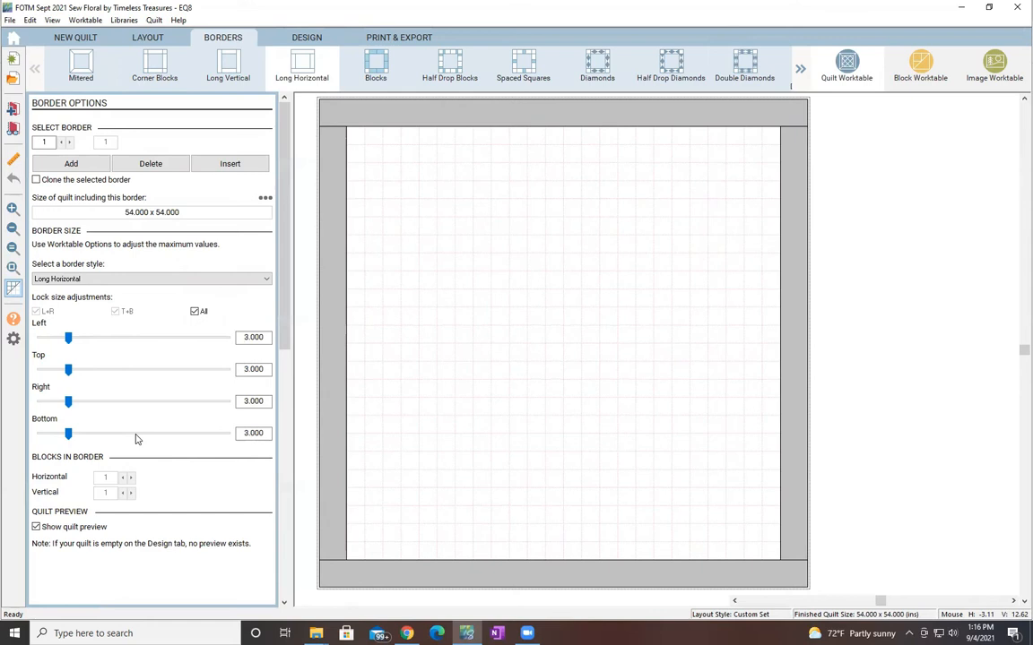
Return to designing the quilt and move the four star blocks to the end of the sketchbook blocks.
left_click(307, 40)
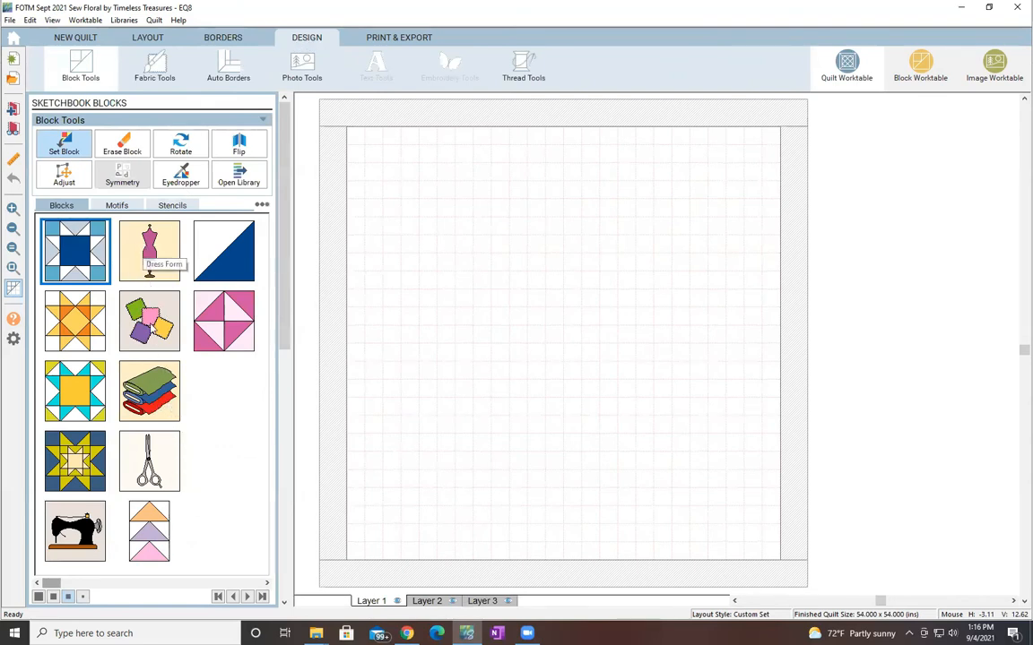
left_click_drag(80, 251, 192, 334)
left_click_drag(69, 235, 207, 354)
left_click_drag(85, 308, 201, 359)
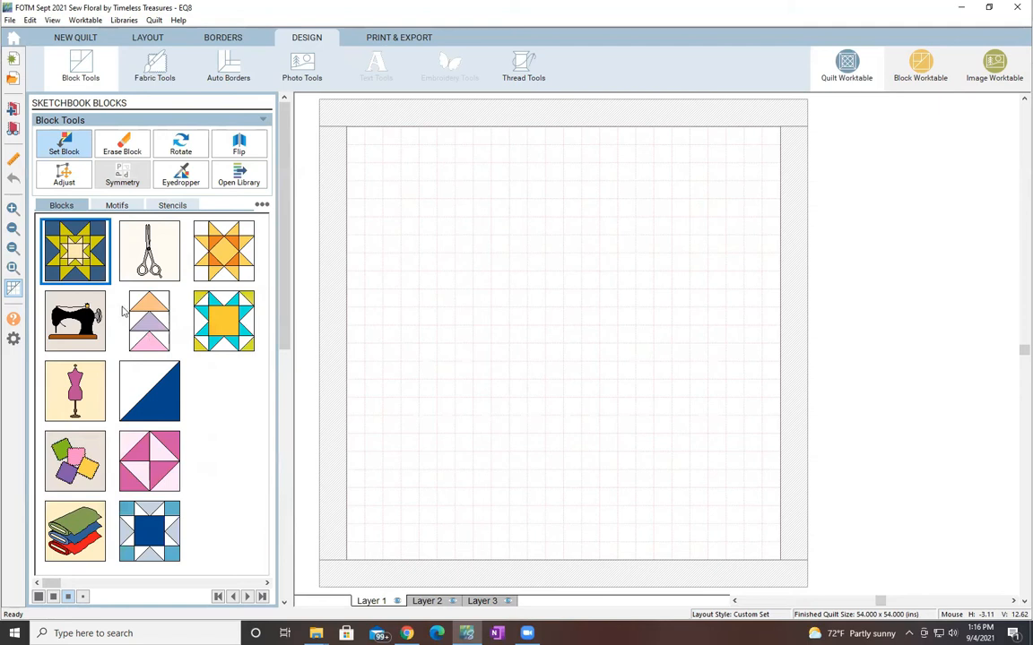
left_click_drag(76, 249, 203, 368)
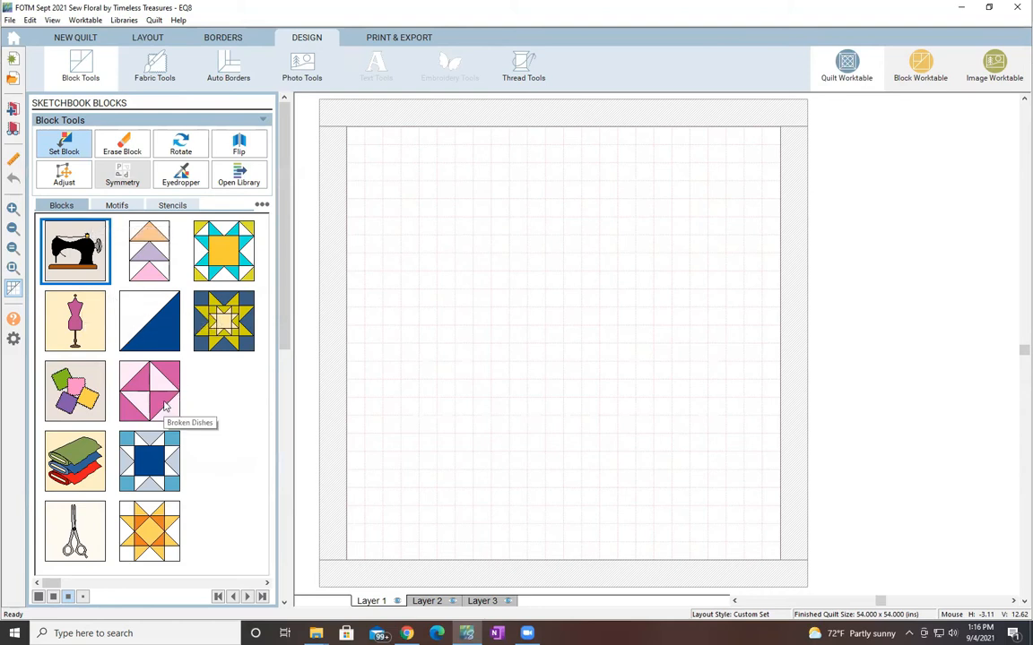
Reorder the sketchbook so the half square triangle, Broken Dishes and Wild Goose Chase blocks come last and Dress Form comes first.
left_click_drag(154, 326, 208, 386)
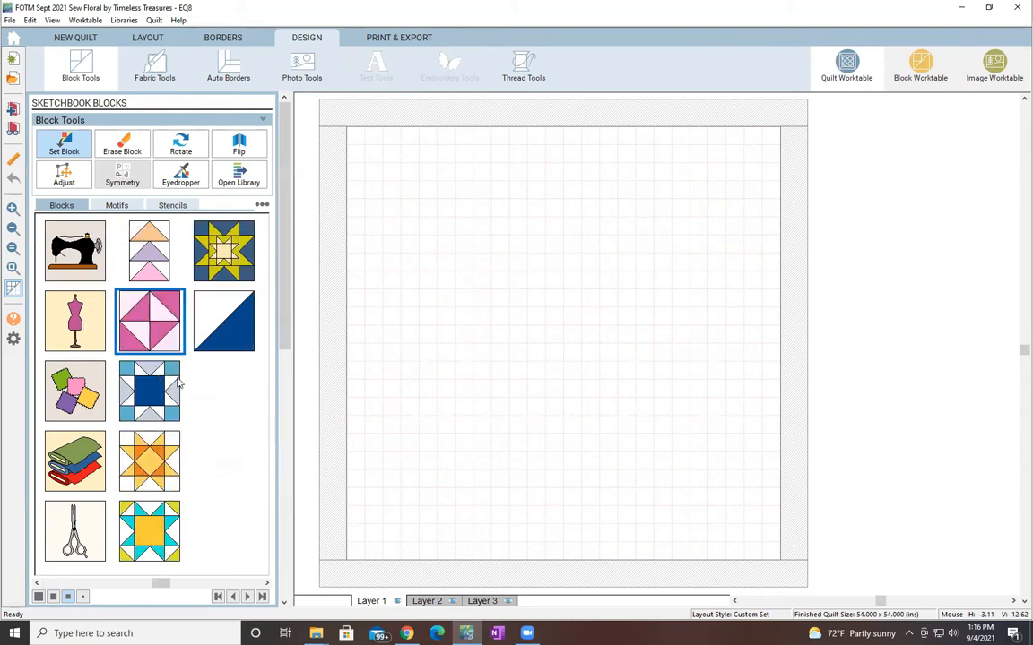
left_click_drag(151, 328, 198, 384)
left_click_drag(157, 261, 209, 373)
left_click_drag(68, 299, 65, 231)
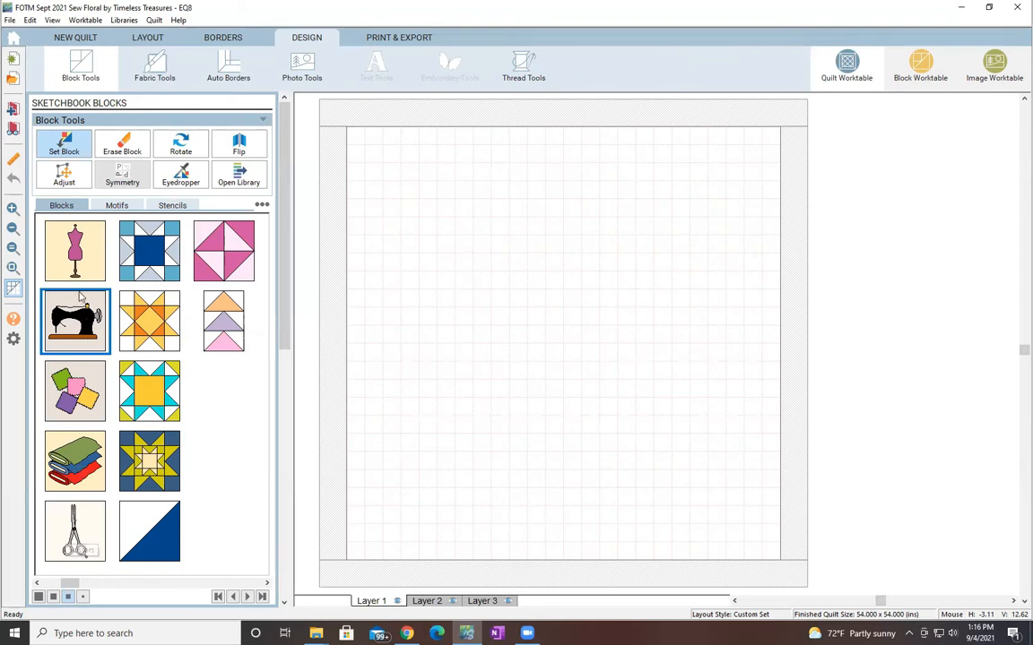
Place the Dress Form block near the quilt's middle and resize it to 18 by 18 inches.
left_click_drag(63, 238, 509, 259)
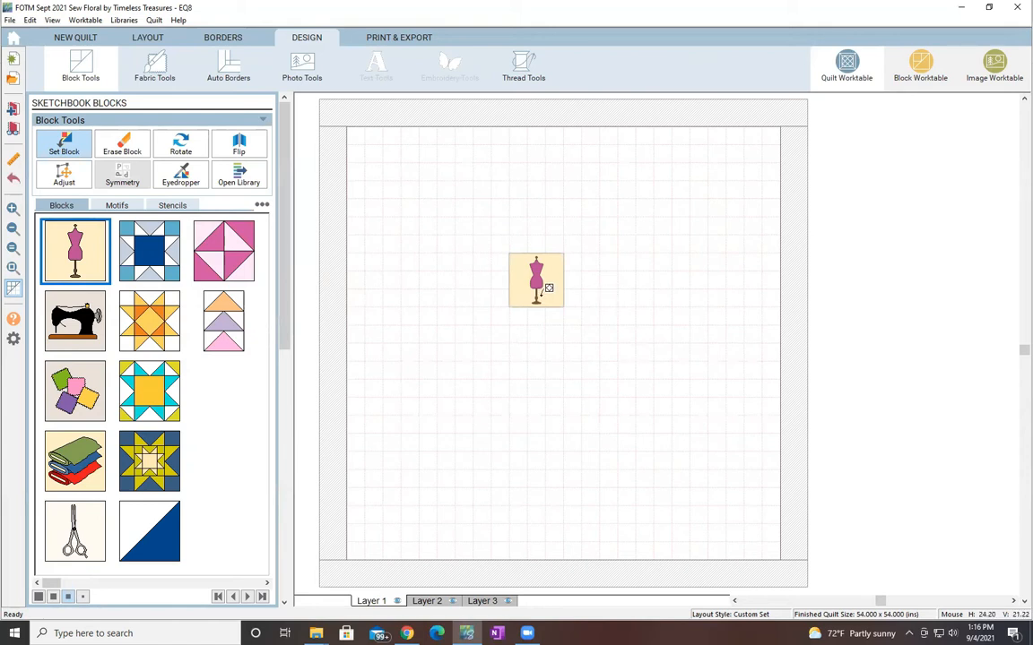
left_click(67, 175)
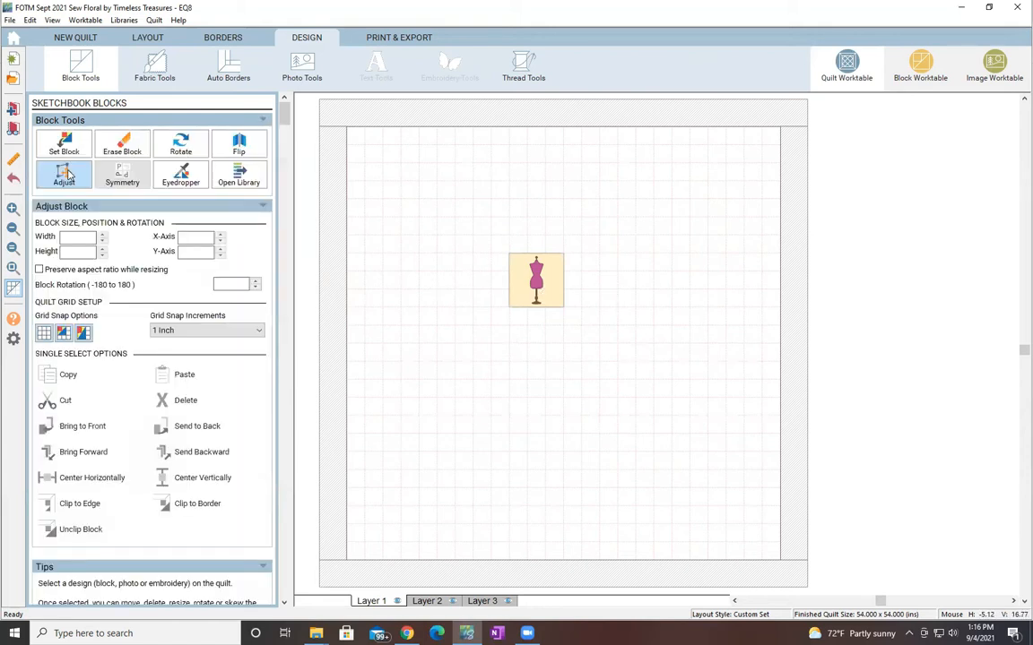
left_click(531, 266)
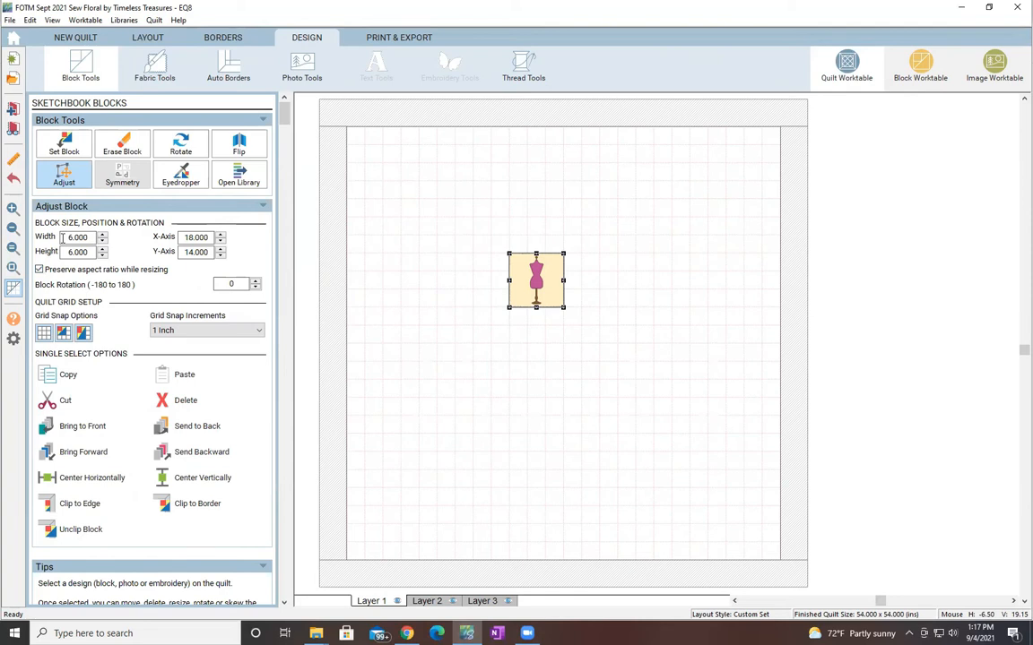
double_click(62, 237)
type("18")
key("Tab")
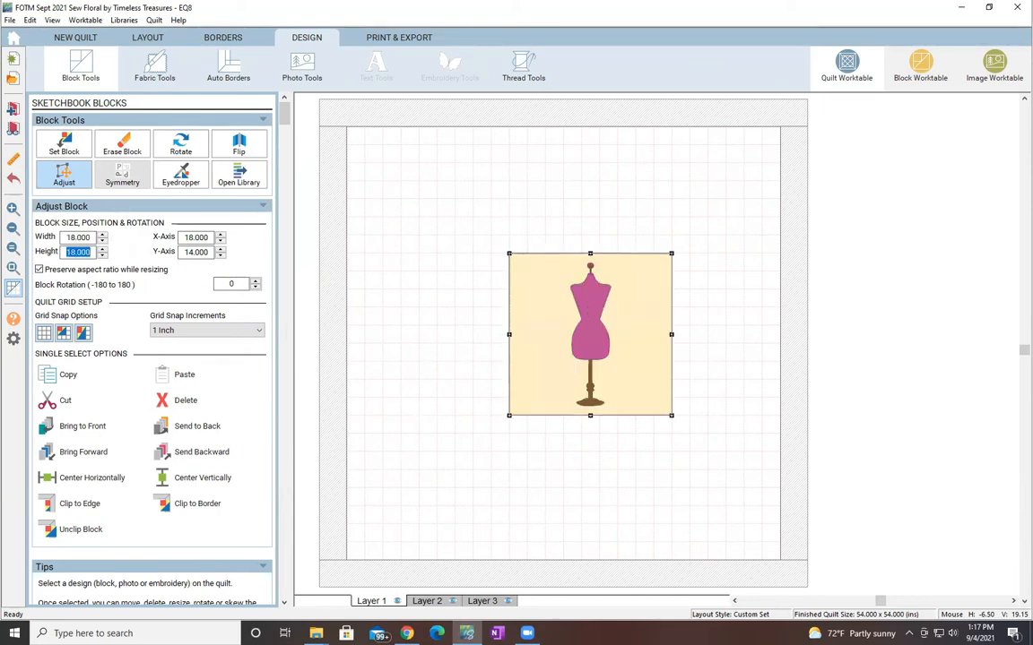
Center the Dress Form block in the quilt at X 15.000 and Y 15.000.
left_click_drag(572, 294, 536, 305)
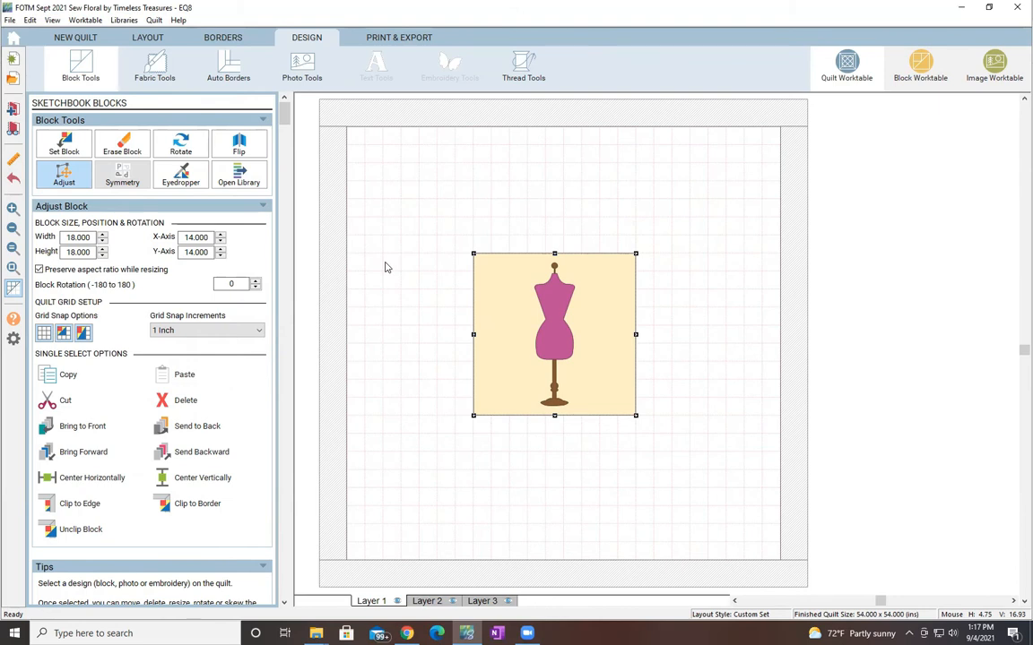
left_click_drag(491, 306, 502, 307)
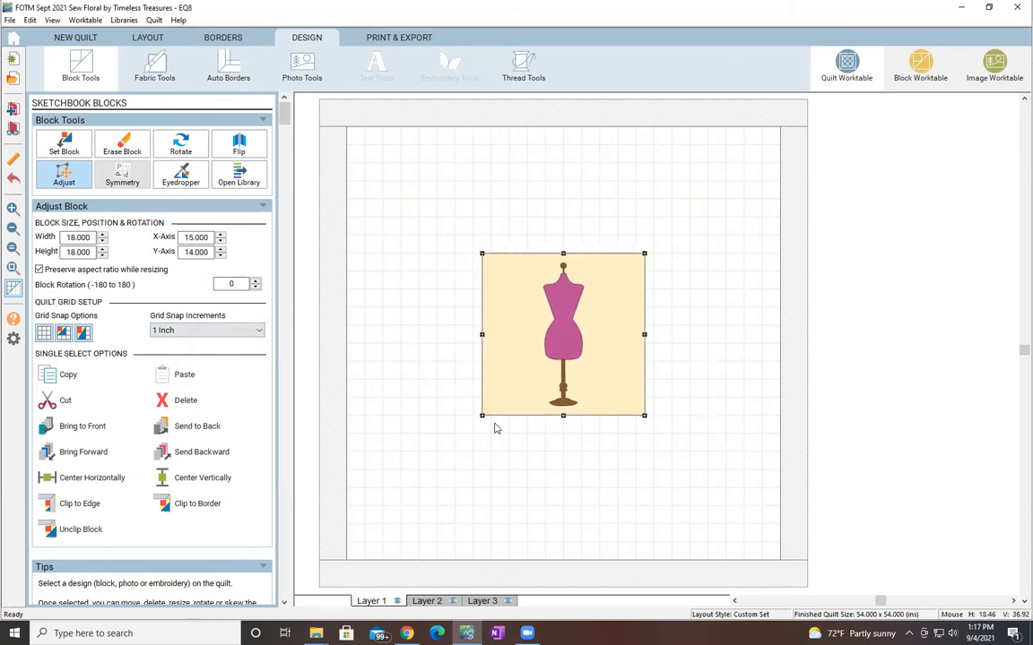
left_click_drag(521, 303, 521, 313)
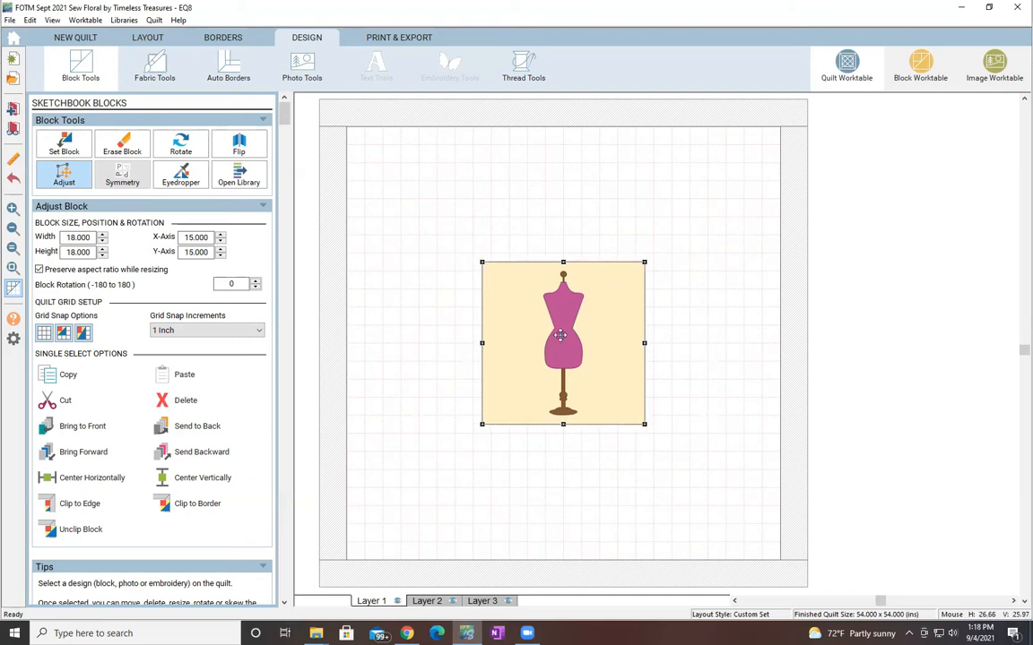
Place the sewing machine, fabric bolts, scissors and fabric swatches blocks near the four corners of the quilt.
left_click(63, 144)
left_click_drag(67, 300, 367, 151)
left_click_drag(74, 461, 392, 514)
left_click_drag(74, 391, 716, 170)
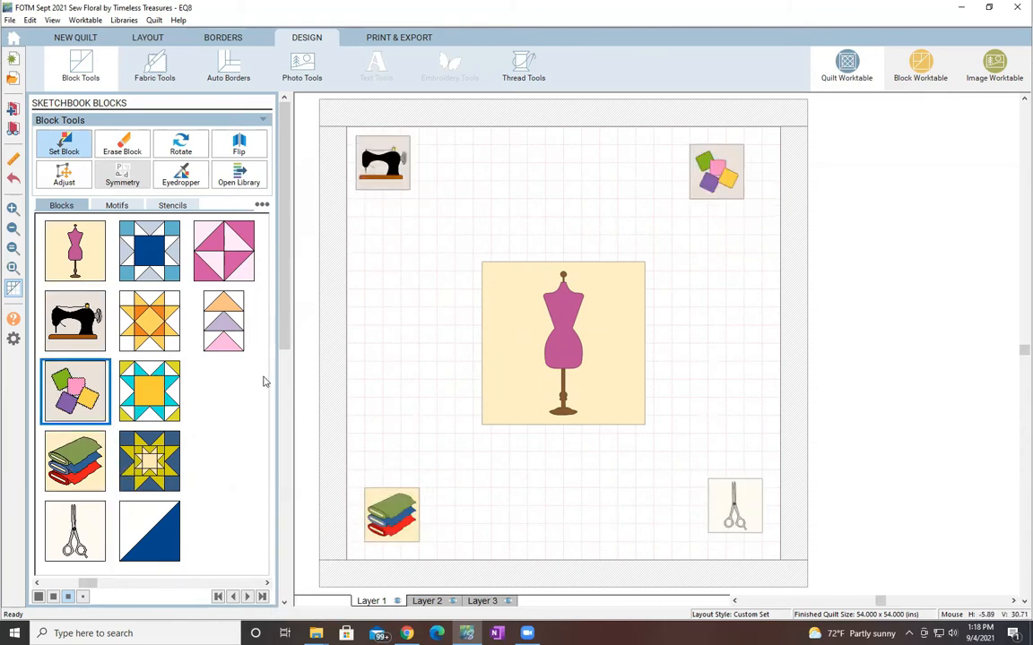
Enlarge the Dress Form block to 24 by 24 inches and recenter it at X 12.000, Y 12.000.
left_click(64, 174)
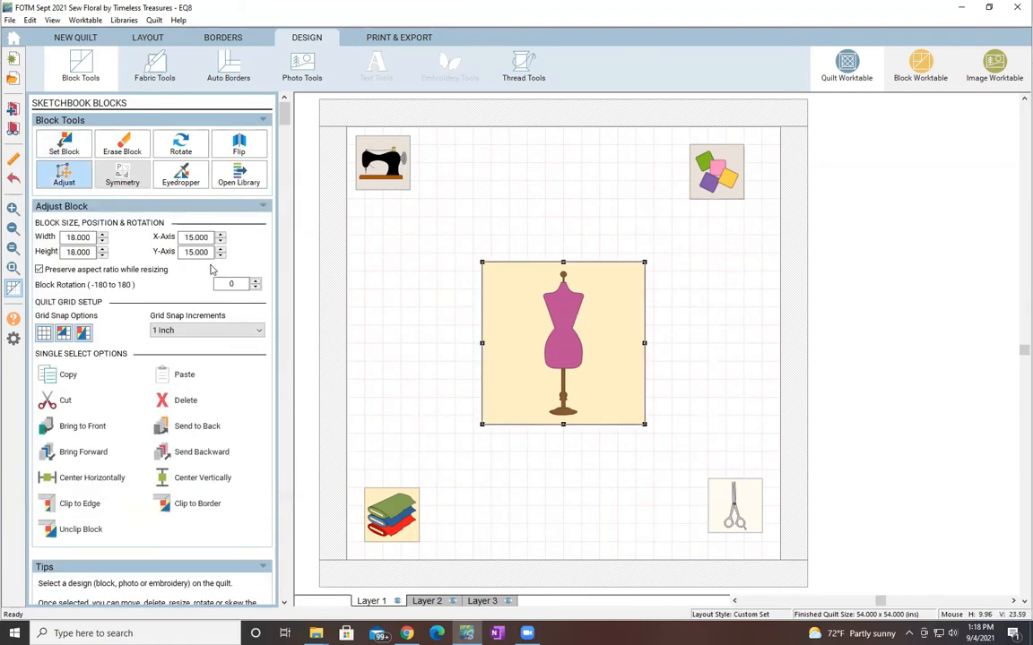
key("Tab")
left_click_drag(534, 302, 508, 283)
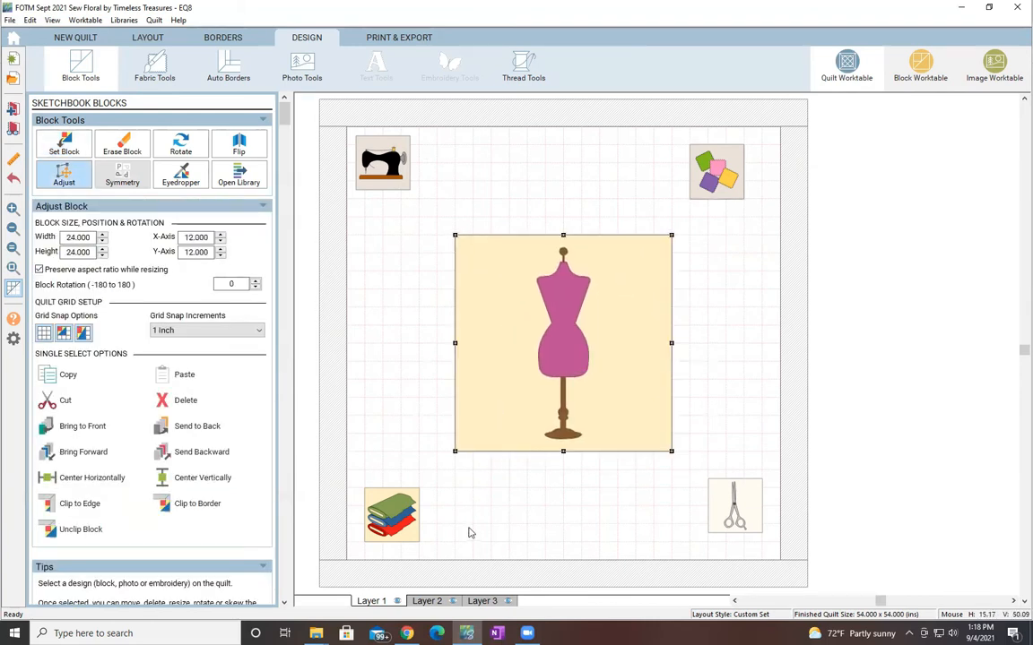
Resize the sewing machine and fabric swatches blocks to 12 inches and fit each into its upper corner of the quilt.
left_click(385, 162)
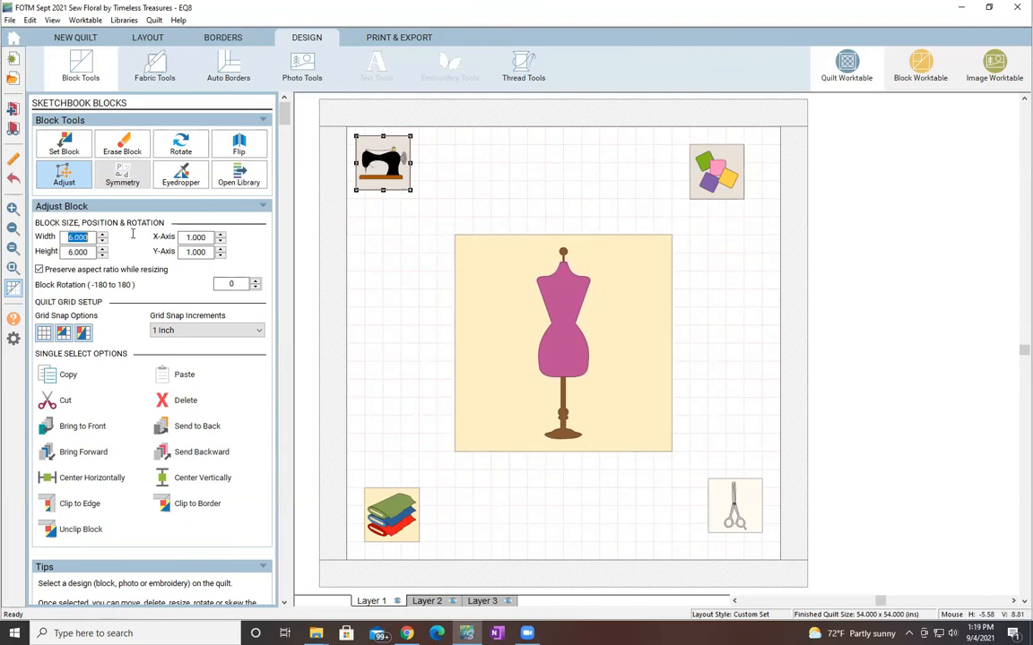
key("Tab")
left_click_drag(431, 207, 421, 196)
left_click(698, 171)
type("12")
key("Tab")
left_click_drag(757, 206, 740, 189)
Resize the fabric bolts and scissors blocks to 12 inches and fit each into its lower corner of the quilt.
left_click(393, 516)
type("12")
key("Tab")
left_click_drag(417, 559, 399, 524)
left_click(751, 500)
left_click_drag(66, 237, 124, 244)
type("12")
key("Tab")
left_click_drag(744, 523, 707, 497)
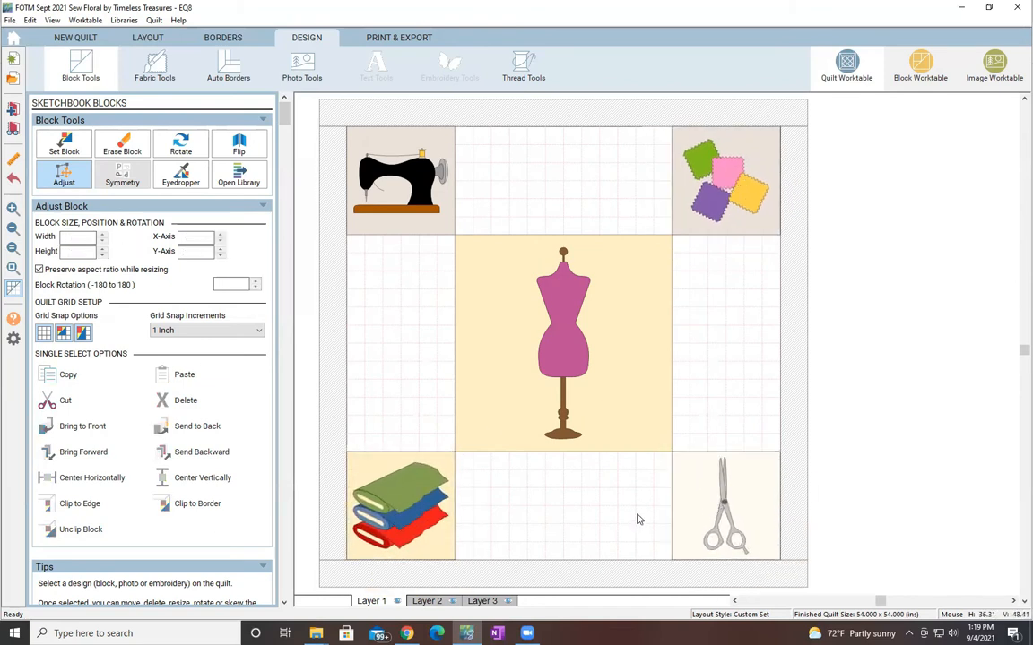
Place the blue star block below the sewing machine, sized 6 by 6 inches at X 0.000, Y 12.000.
left_click(64, 148)
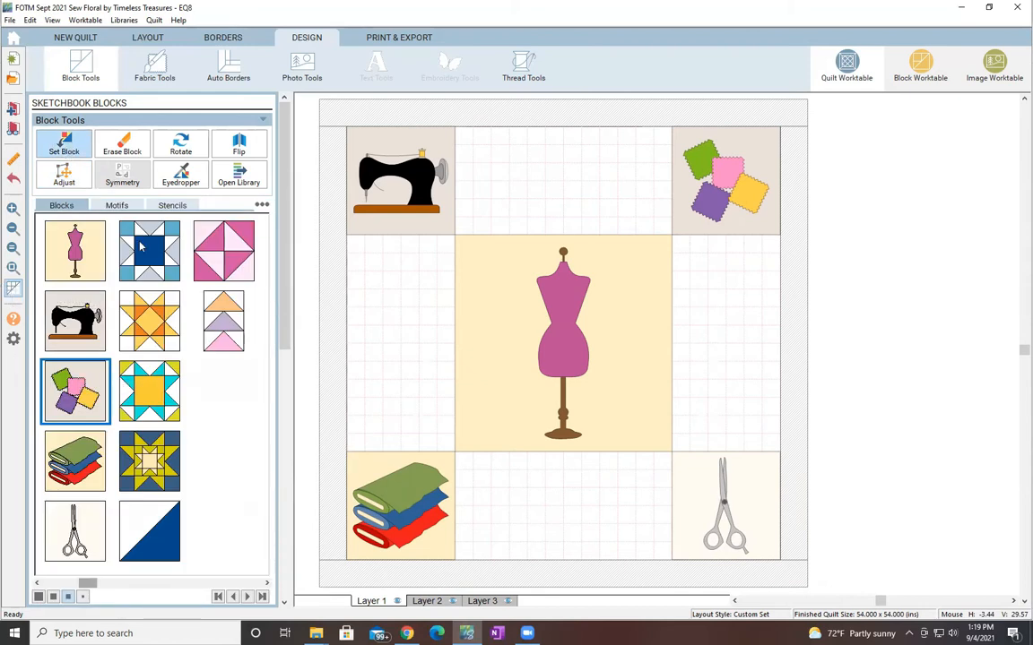
left_click_drag(149, 251, 322, 267)
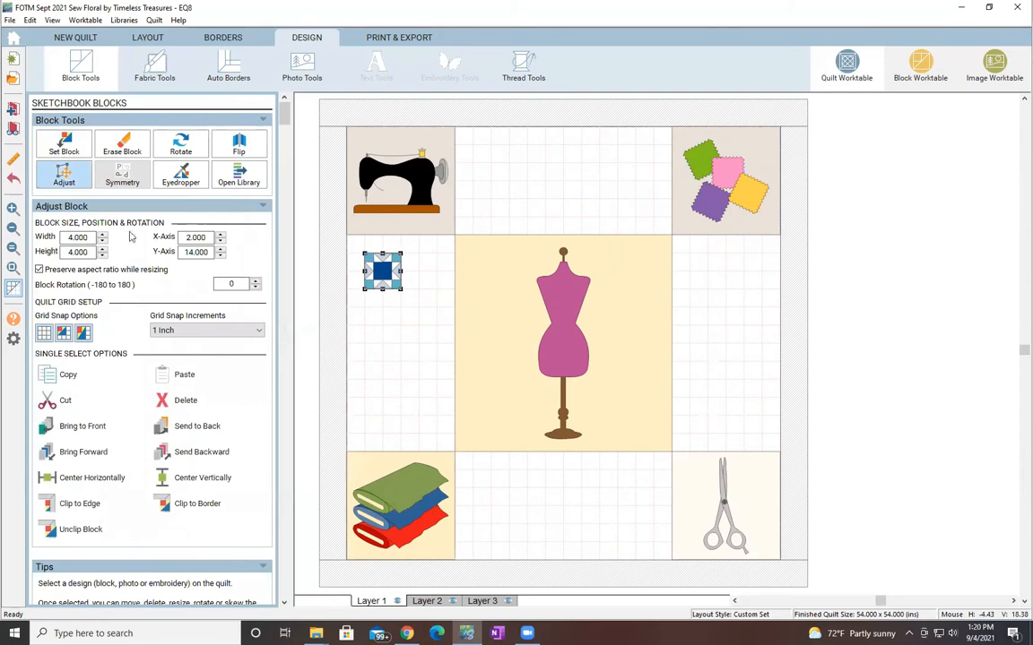
key("Tab")
left_click_drag(397, 280, 379, 261)
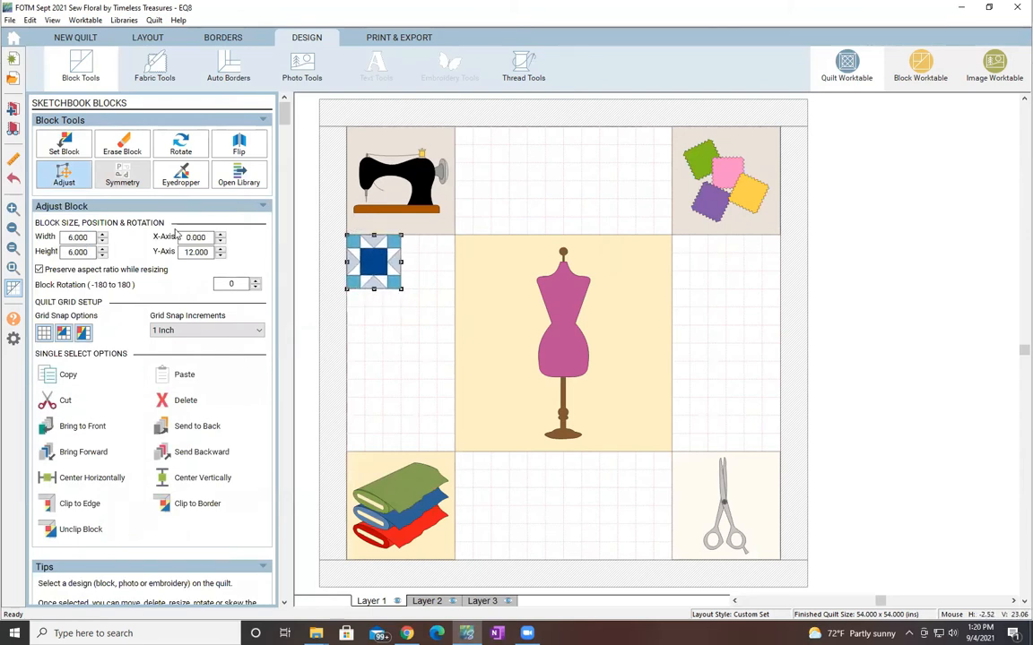
Place the Broken Dishes, green and blue double star, and half square triangle blocks in the space between sewing machine and fabric bolts.
left_click(66, 144)
left_click_drag(220, 251, 414, 250)
left_click_drag(149, 460, 405, 304)
left_click_drag(149, 530, 369, 378)
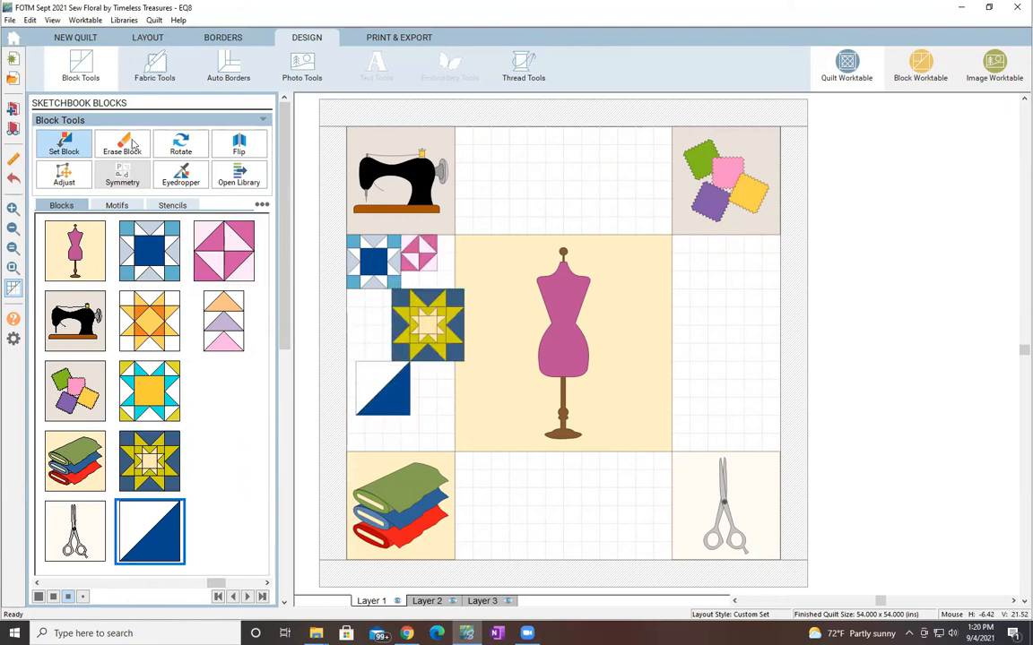
Resize the Broken Dishes block to 6 inches and fit it beside the small blue star.
left_click(64, 175)
left_click_drag(428, 324, 418, 325)
left_click(418, 253)
key("Tab")
left_click(360, 375)
left_click(412, 306)
left_click(383, 267)
left_click(394, 304)
Enlarge the green and blue star to 12 inches below the small blocks and move the half square triangle to X 0.000, Y 30.000.
left_click_drag(378, 386, 378, 413)
left_click(414, 340)
key("Tab")
left_click_drag(442, 343, 407, 343)
left_click_drag(379, 416, 371, 424)
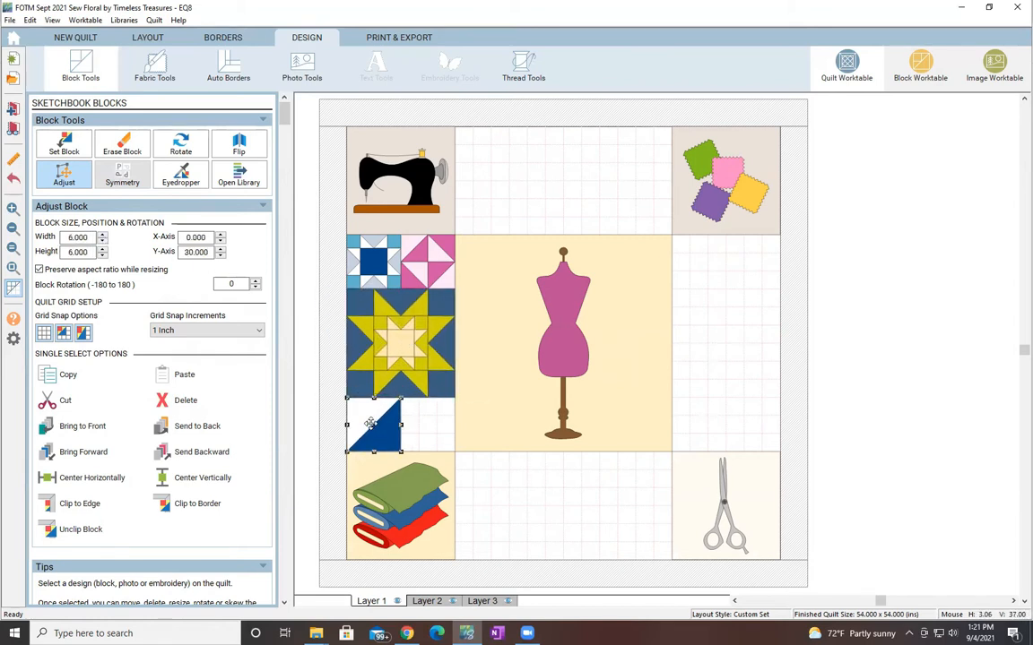
Place the orange and yellow star block beside the half square triangle and resize it to 6 inches.
left_click(65, 146)
mouse_move(151, 317)
left_mouse_down()
mouse_move(412, 451)
mouse_move(434, 423)
left_mouse_up()
left_click(56, 170)
left_click(419, 416)
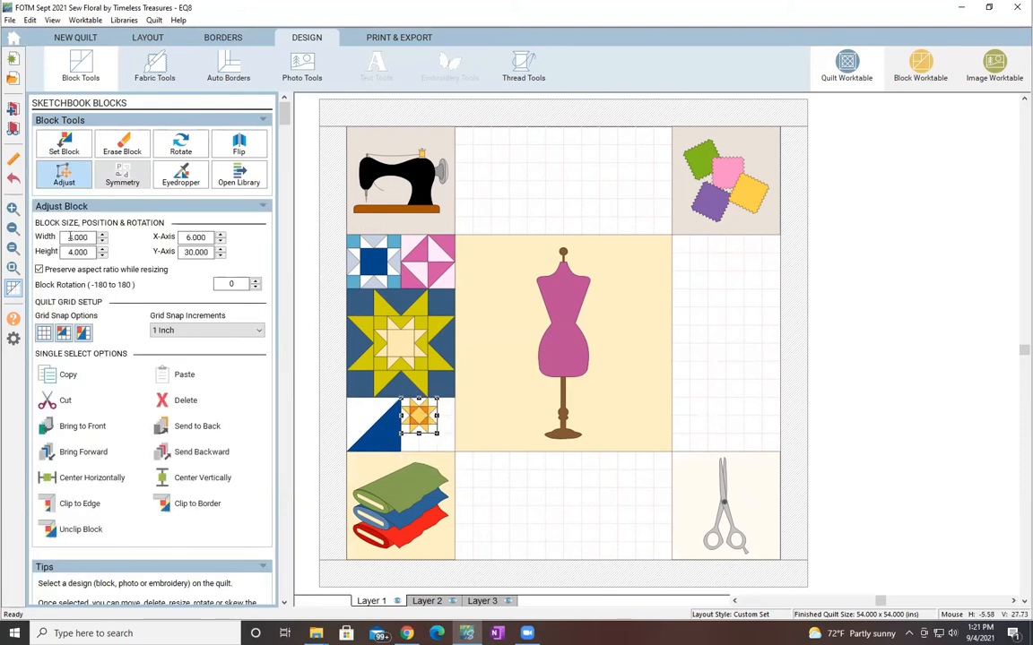
double_click(72, 236)
type("6")
key("Tab")
left_click(541, 517)
Place the turquoise and yellow star beside the dress form and another blue star above it, undoing a stray block change.
left_click(64, 146)
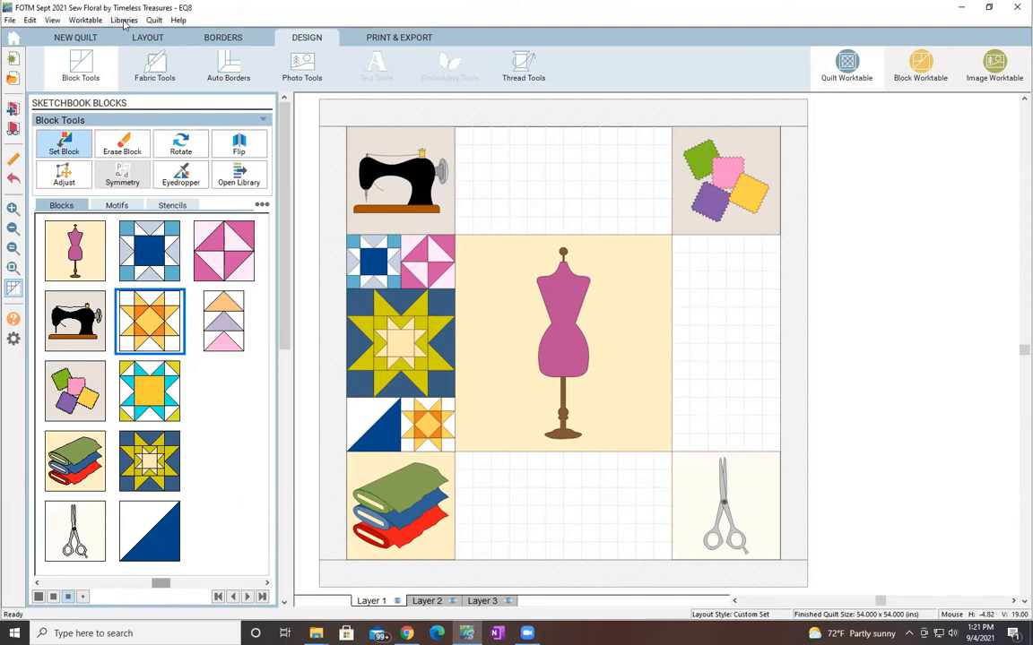
left_click(432, 261)
key("ctrl+z")
left_click(148, 387)
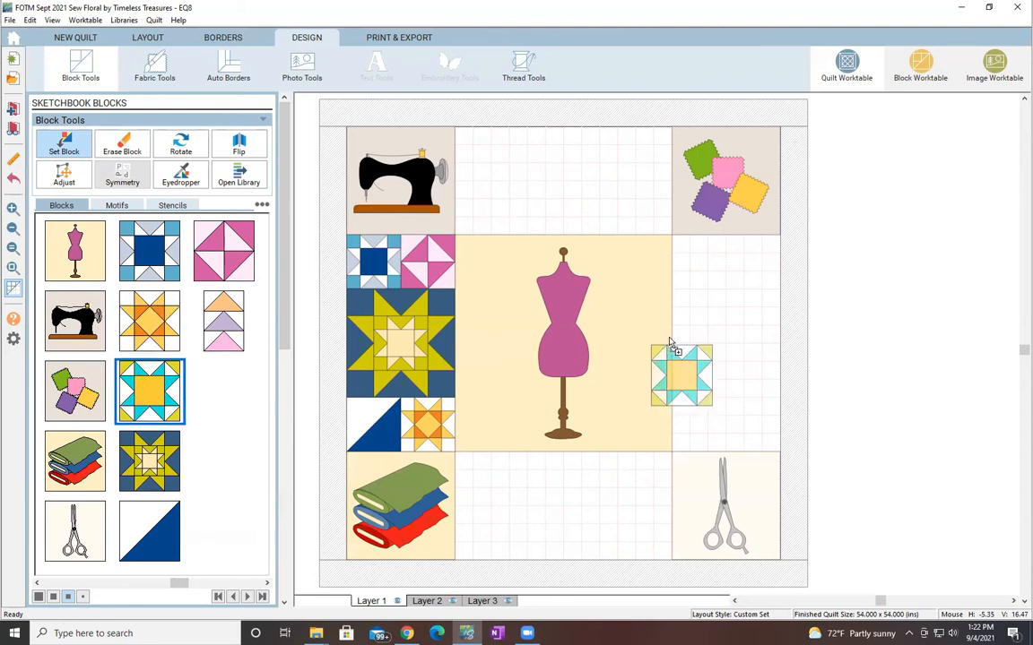
left_click_drag(670, 342, 698, 316)
left_click_drag(150, 251, 535, 189)
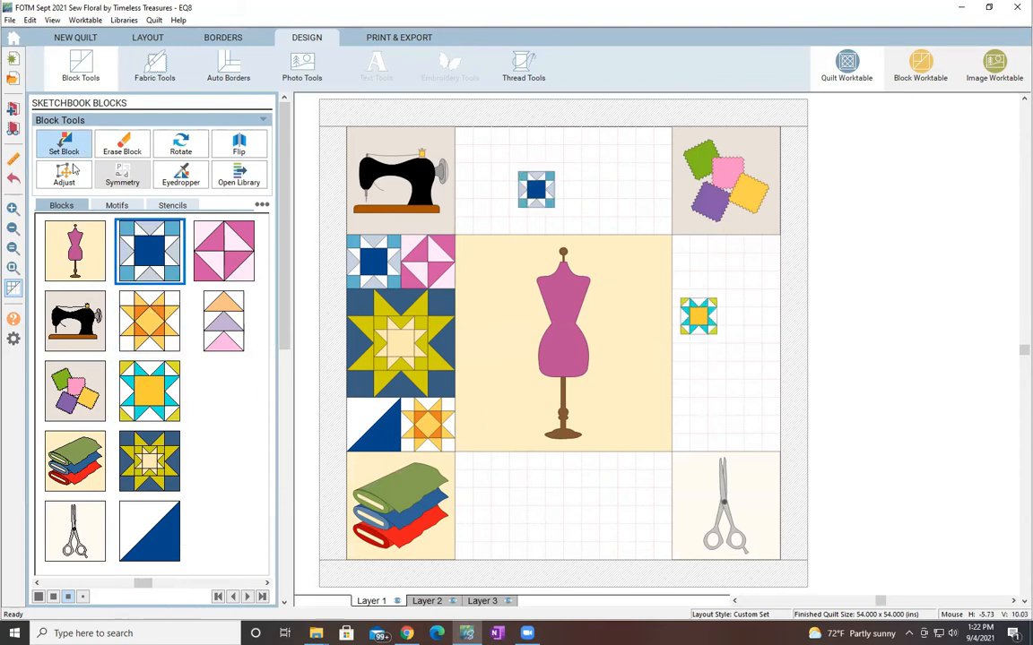
Resize the blue star above the dress form to 12 by 12 inches and center it between the upper corner blocks.
left_click(74, 171)
left_click(538, 191)
double_click(79, 237)
type("12")
key("Tab")
type("12")
key("Tab")
left_click_drag(573, 223, 564, 179)
Resize the turquoise and yellow star to 12 inches and position it at X 36.000, Y 18.000.
left_click(699, 317)
left_click_drag(66, 237, 152, 239)
type("12")
key("Tab")
left_click_drag(726, 367, 718, 358)
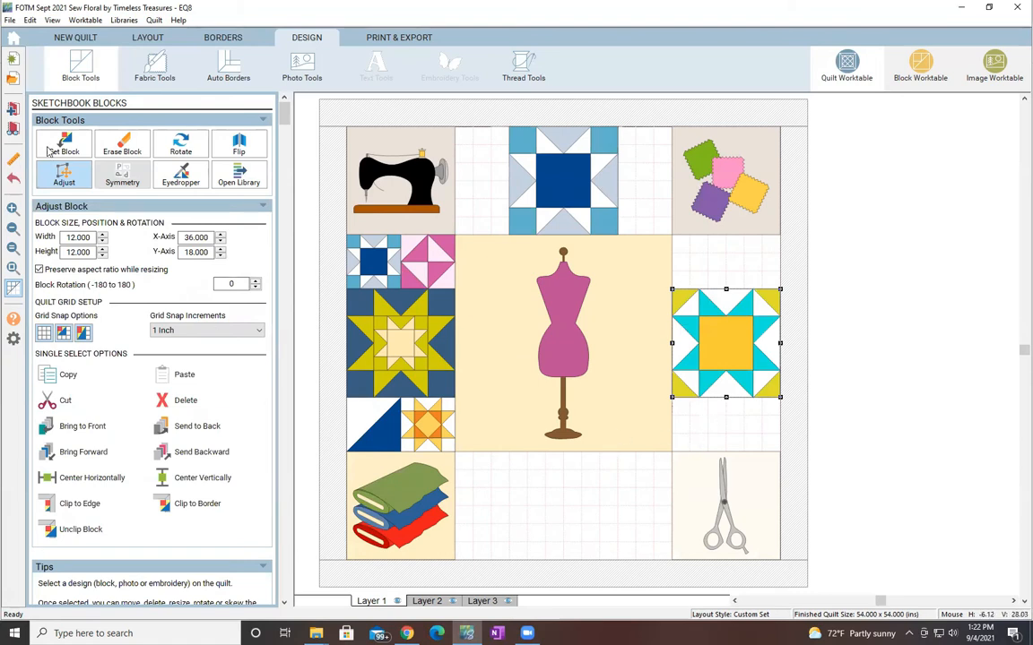
Place the orange and yellow star below the dress form, sized 12 inches at X 18.000, Y 36.000.
left_click(49, 152)
left_click_drag(142, 331, 550, 506)
type("12")
key("Tab")
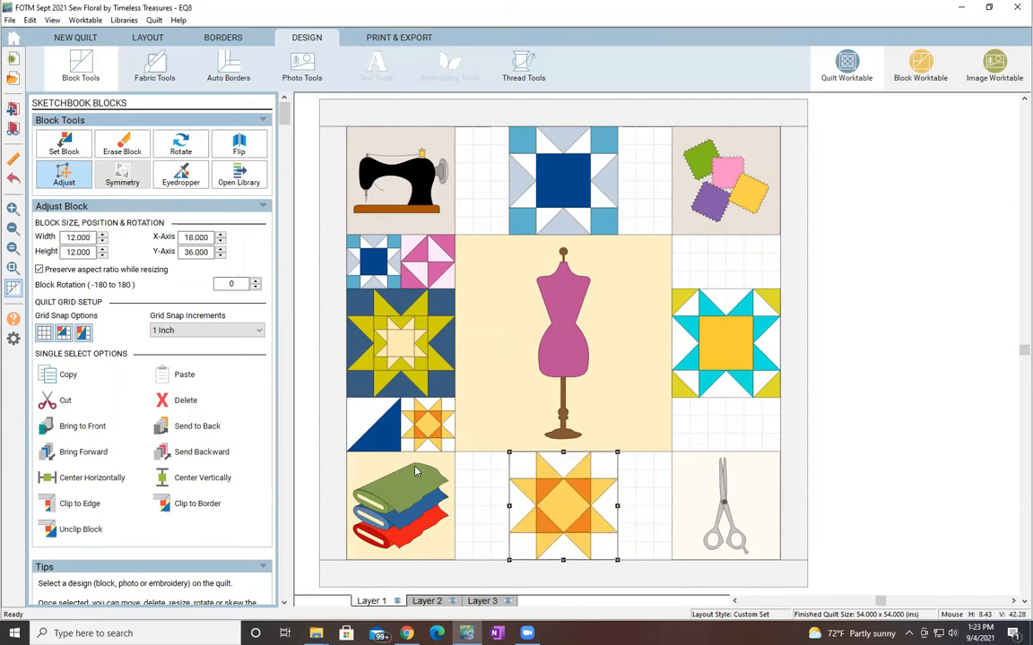
Fill the four small spaces above and below the green and navy star with the pink pinwheel block.
left_click(65, 145)
right_click(438, 263)
left_click(425, 261)
key("ctrl+z")
left_click(425, 261, "shift")
left_click(374, 262)
left_click(379, 426)
left_click(427, 426)
Add a pink pinwheel between the fabric bolts and the orange star, sized 6 inches.
left_click(489, 486)
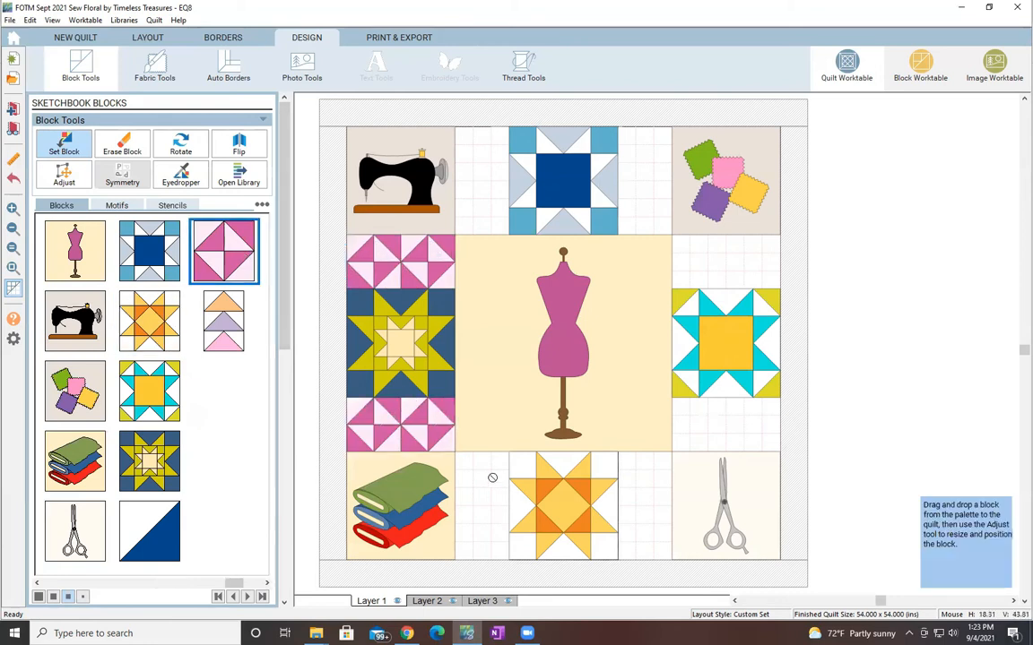
left_click_drag(224, 252, 482, 478)
left_click(63, 175)
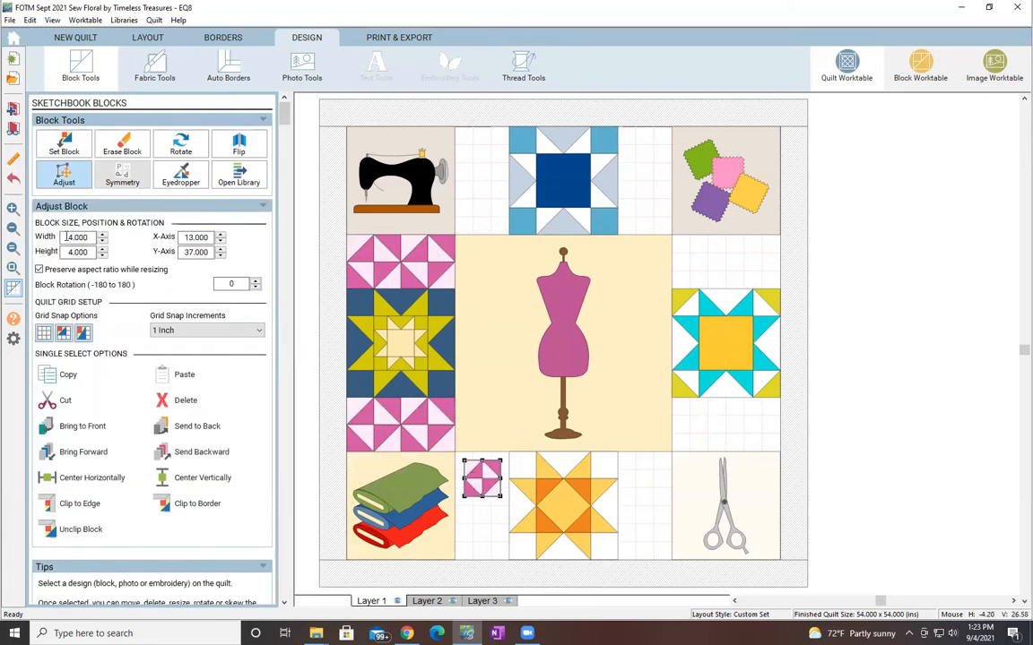
type("6")
key("Return")
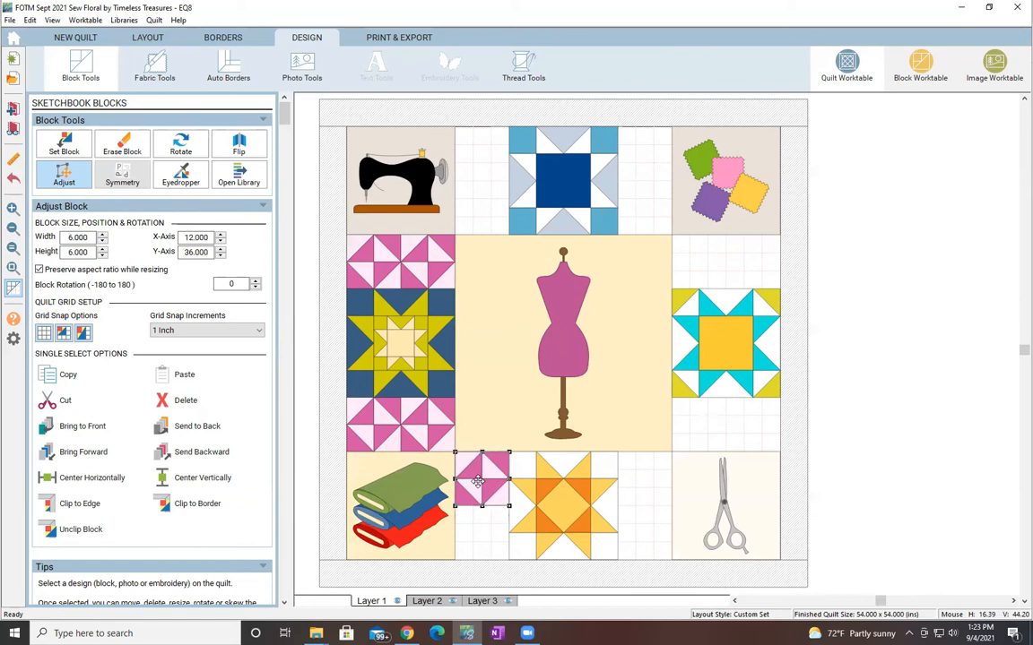
Duplicate the 6-inch pinwheel to fill the gaps on both sides of the orange star and the blue star.
left_click_drag(472, 482, 641, 534)
left_click_drag(509, 502, 479, 151)
key("ctrl+v")
key("ctrl+v")
key("ctrl+v")
key("ctrl+v")
left_click_drag(547, 206, 659, 154)
Copy the pinwheel into the open spaces above and below the turquoise and yellow star.
left_click_drag(504, 158, 704, 265)
key("ctrl+v")
left_click_drag(752, 304, 749, 419)
left_click_drag(707, 273, 743, 255)
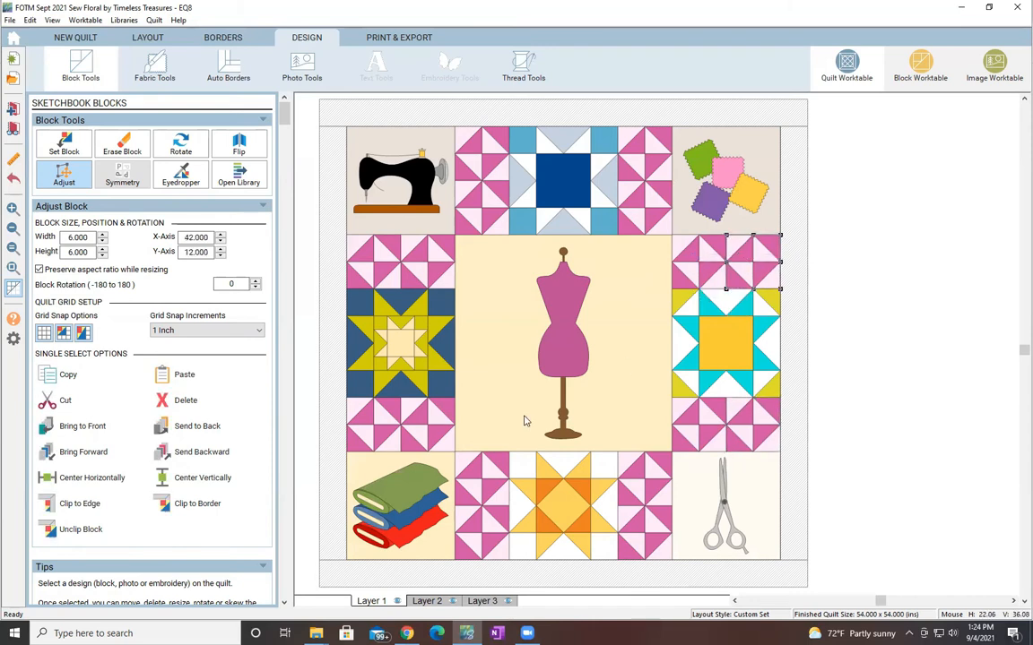
Change the quilt's border style to Corner Blocks.
left_click(835, 259)
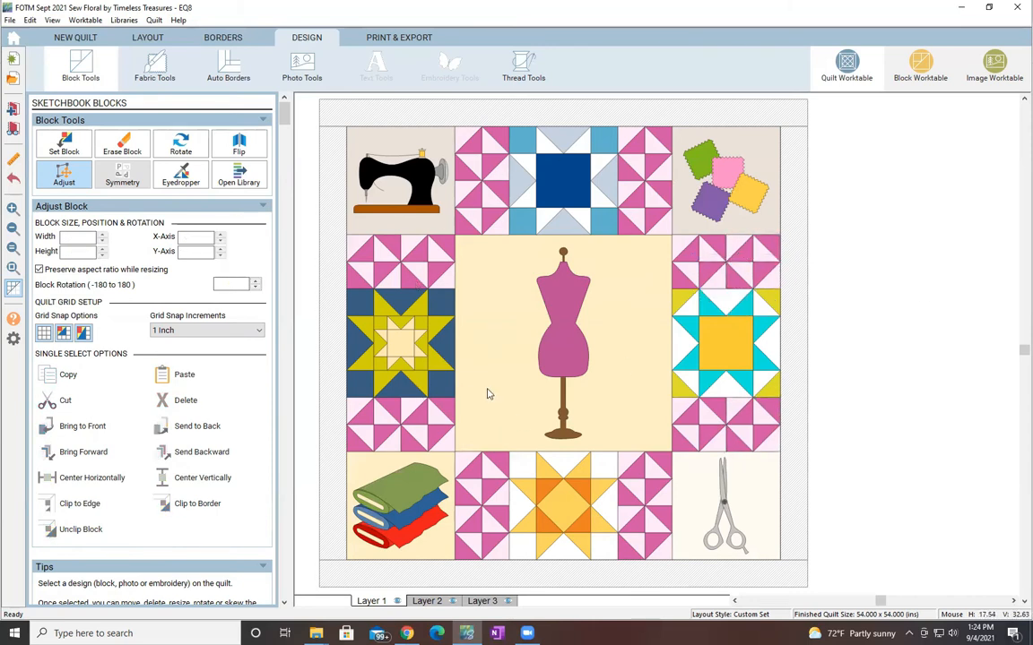
left_click(223, 36)
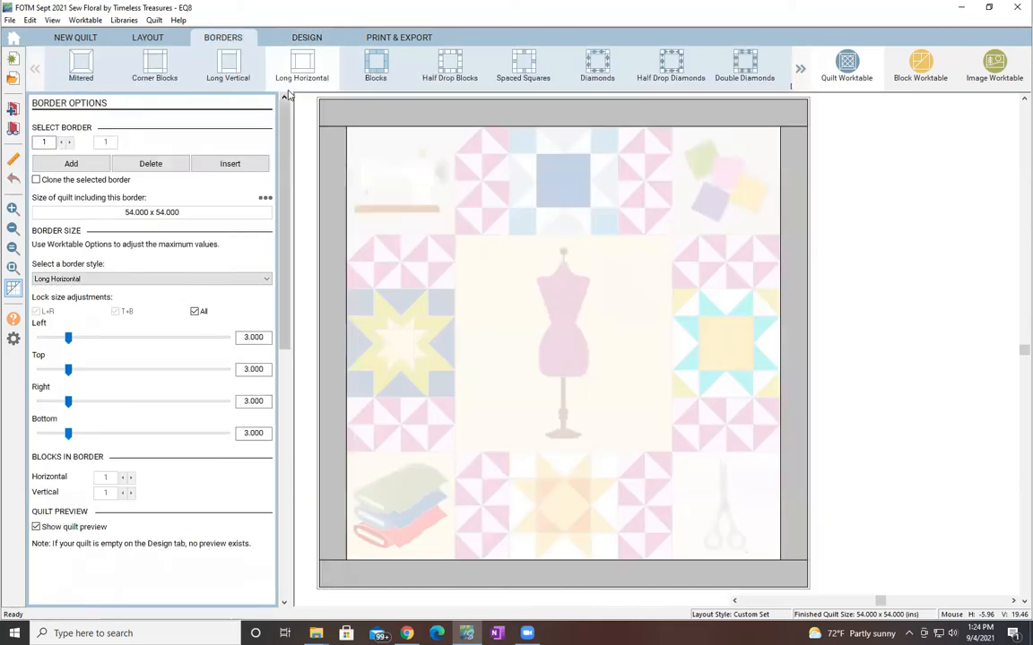
left_click(154, 66)
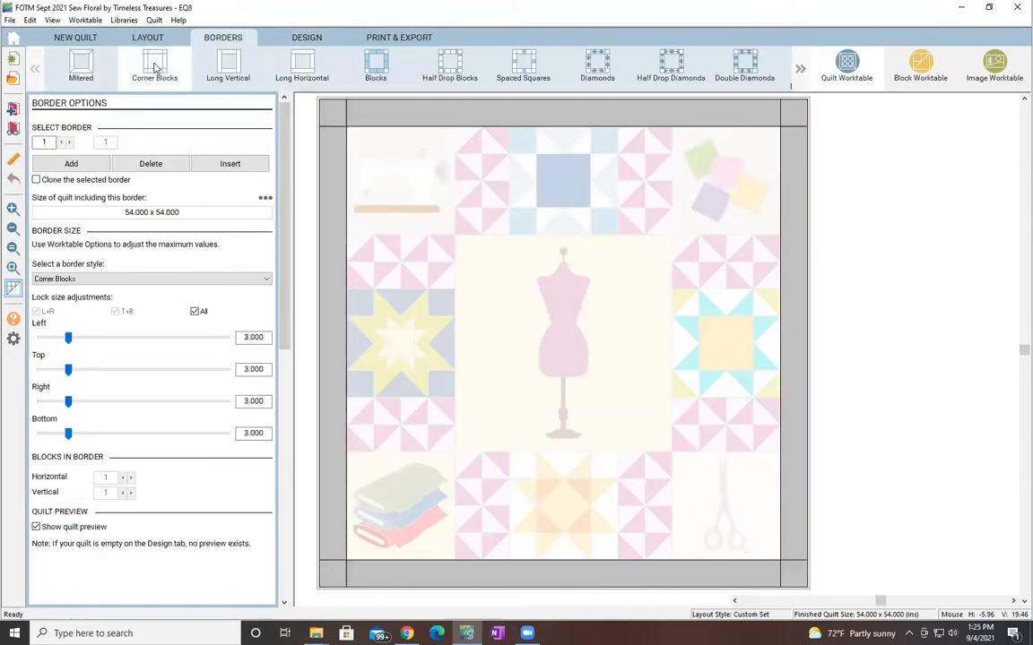
Try the Points Out border style with 7 horizontal and 4 vertical blocks.
scroll(226, 61, "down", 4)
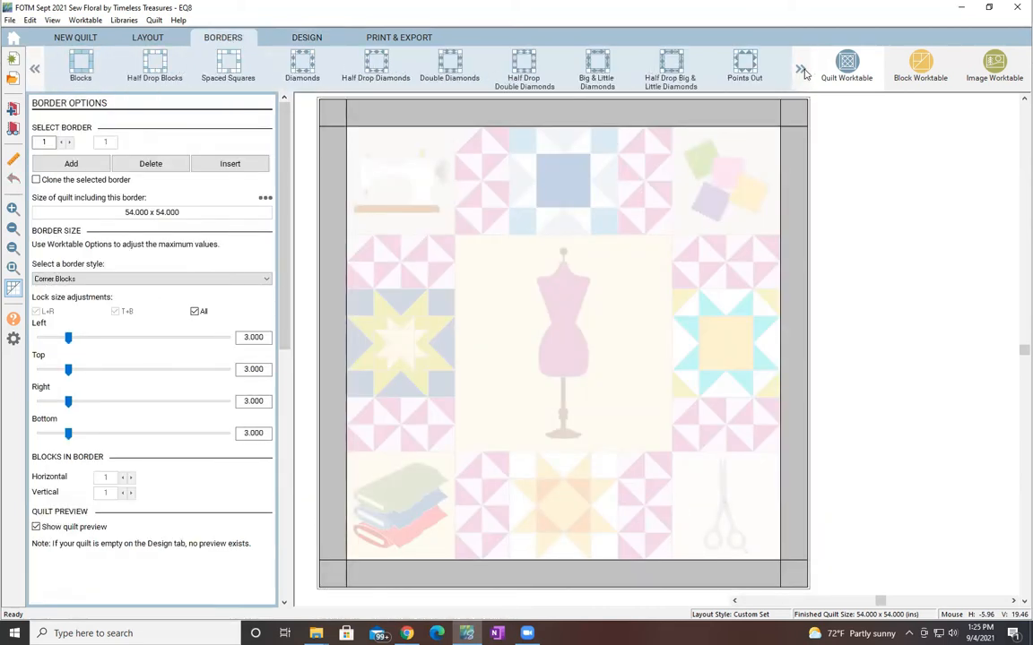
left_click(751, 63)
left_click(132, 482)
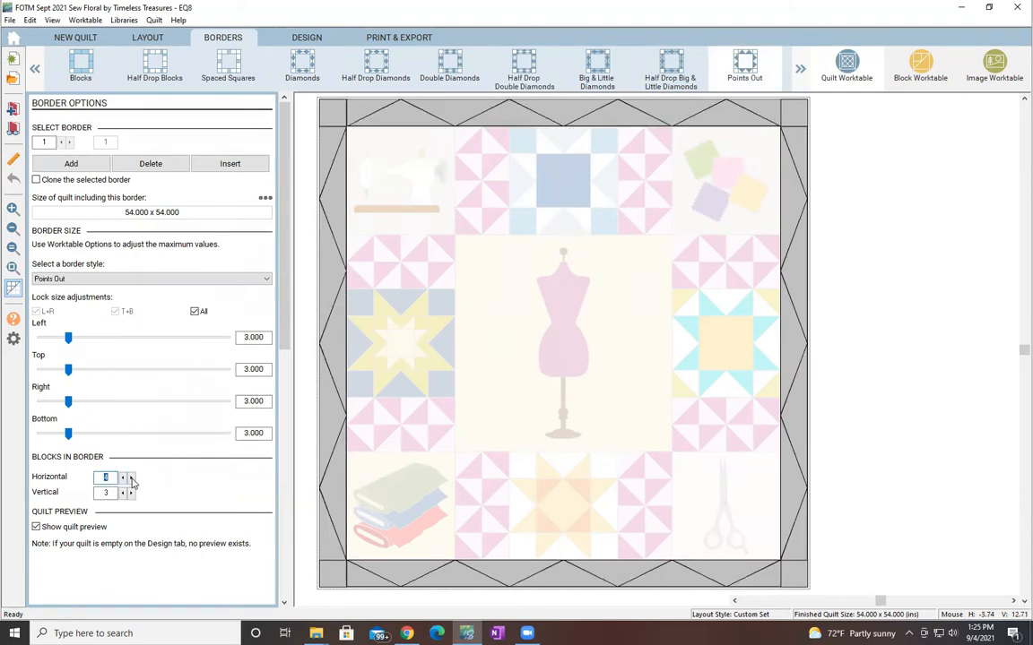
left_click(131, 494)
left_click(132, 479)
left_click(132, 478)
left_click(131, 479)
Try the Tile On Point and Tile On Point Corners border styles, plus Points Out with the wider border.
scroll(758, 79, "down", 5)
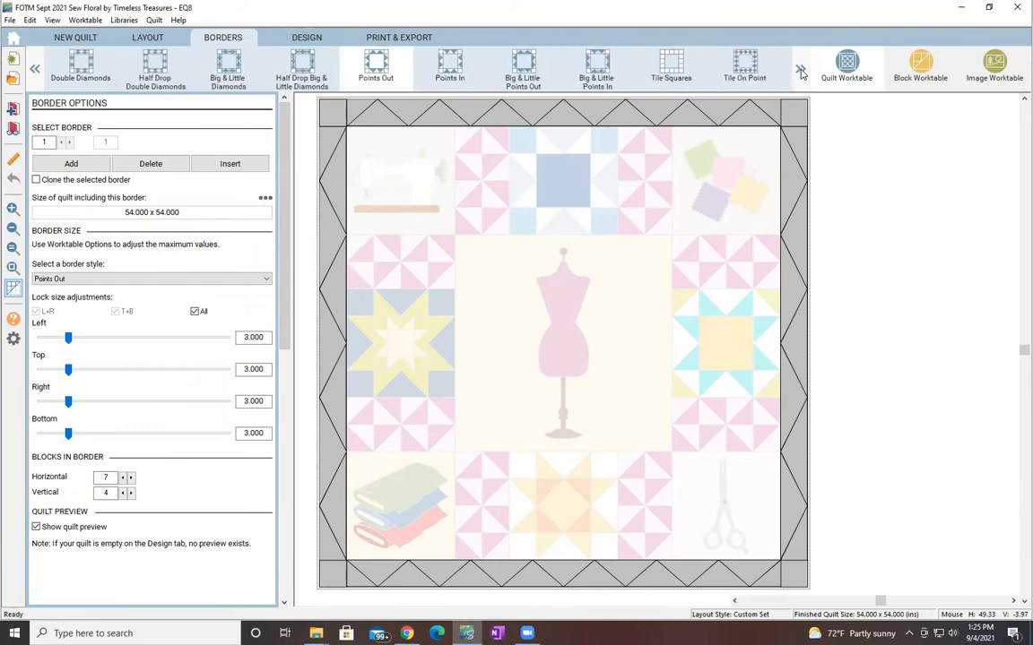
left_click(747, 77)
scroll(756, 74, "down", 2)
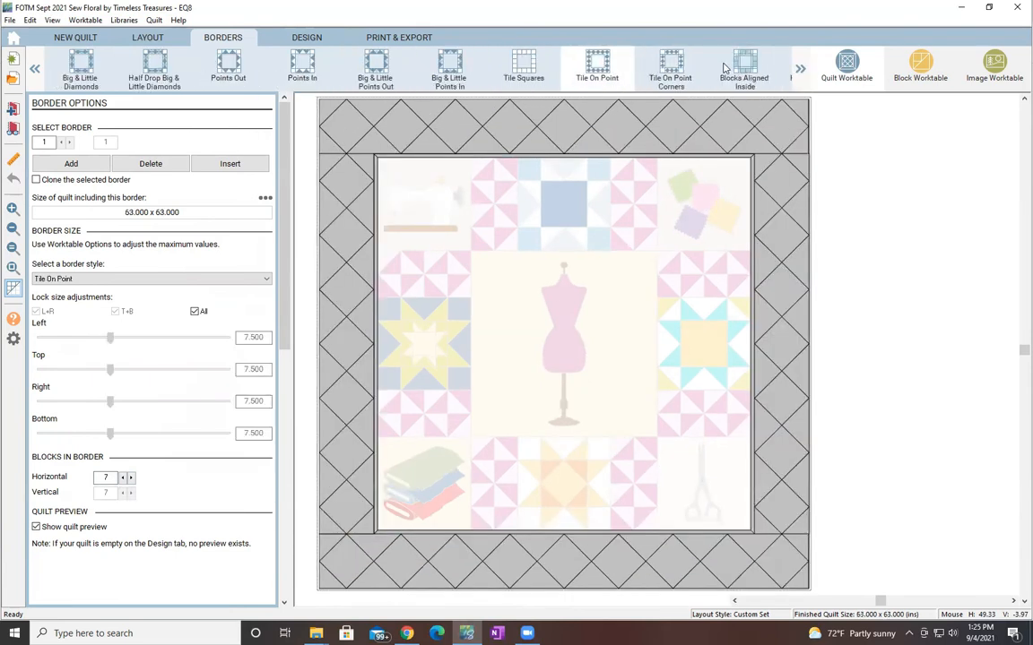
left_click(670, 65)
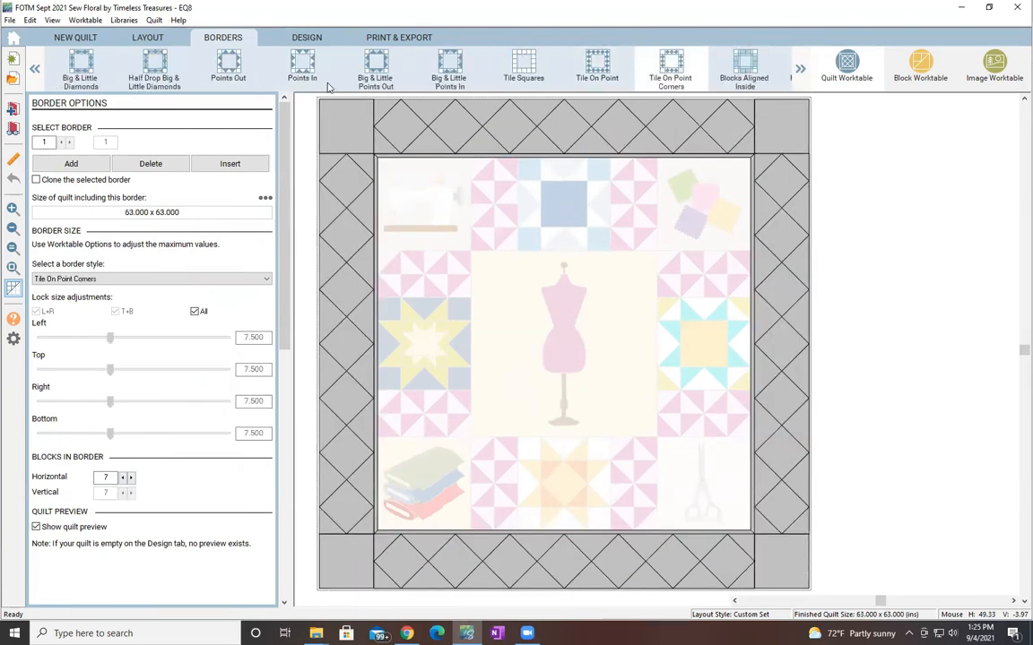
left_click(800, 70)
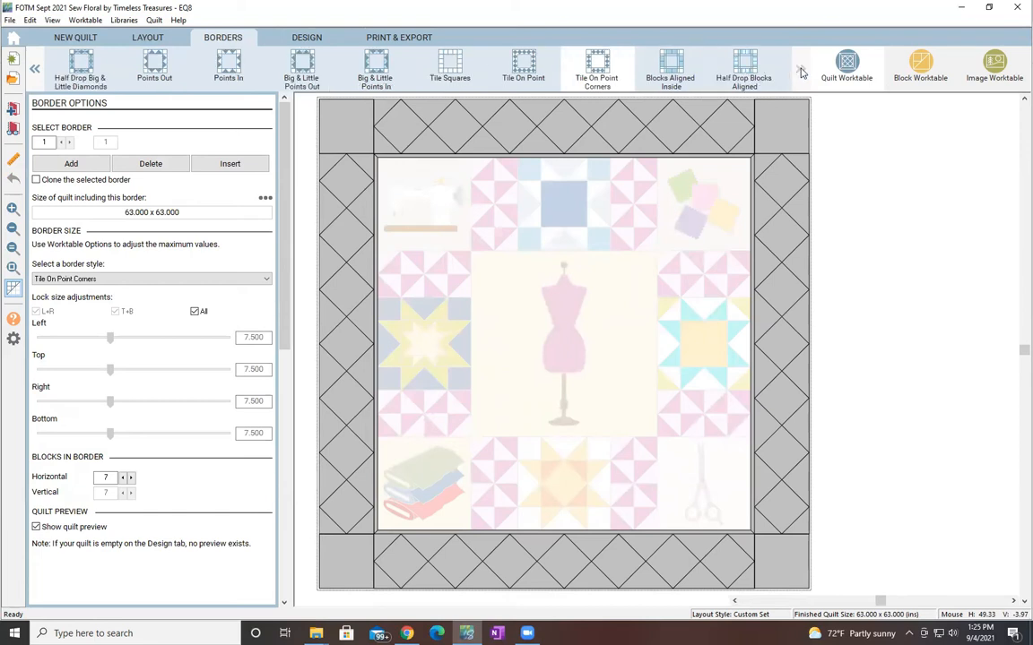
left_click(154, 65)
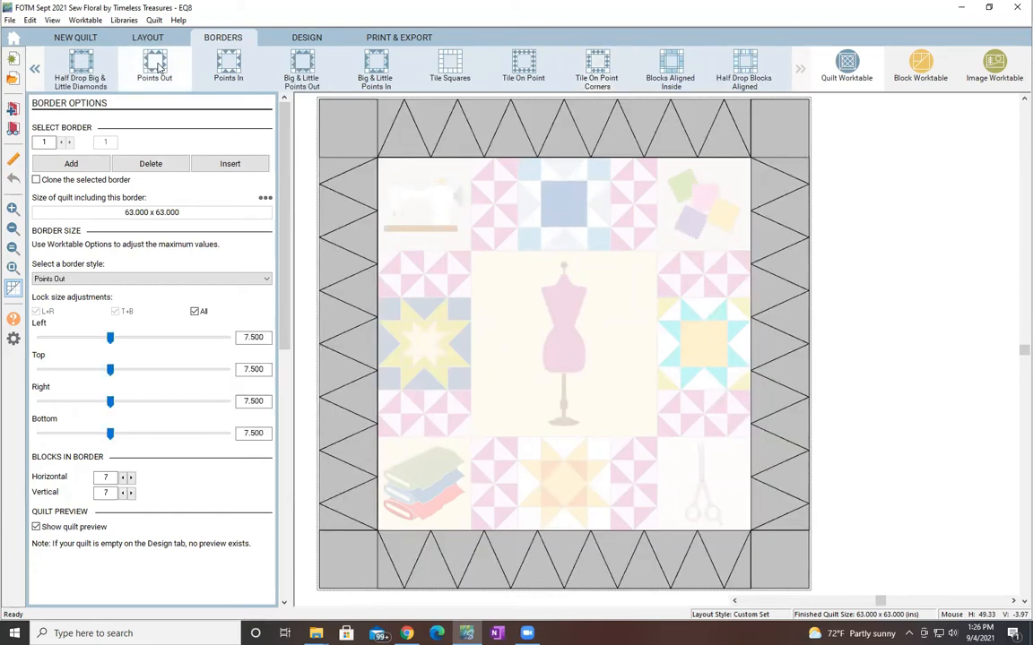
left_click(35, 70)
left_click(35, 69)
left_click(35, 69)
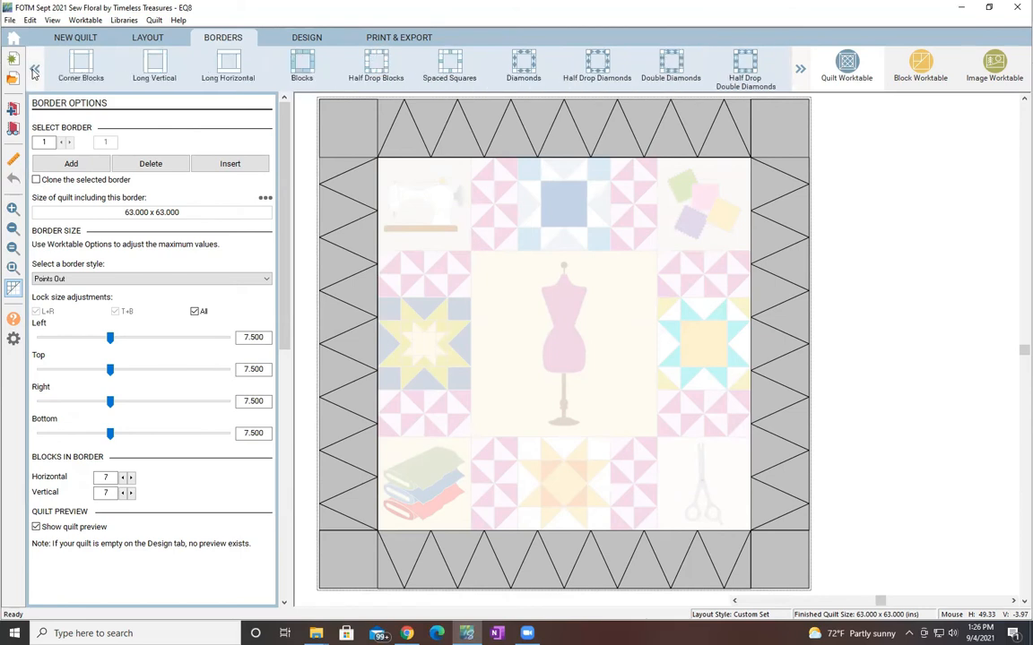
Return the border to Corner Blocks at 6 inches on all sides and set the blue star in its four corners.
left_click(154, 65)
left_click_drag(96, 336, 82, 338)
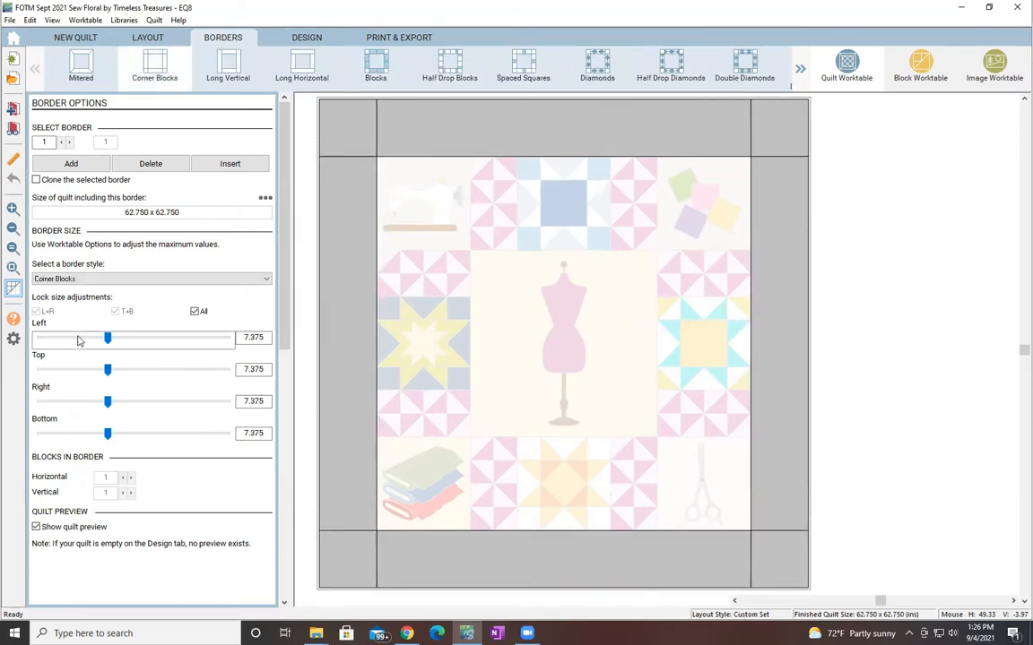
double_click(253, 337)
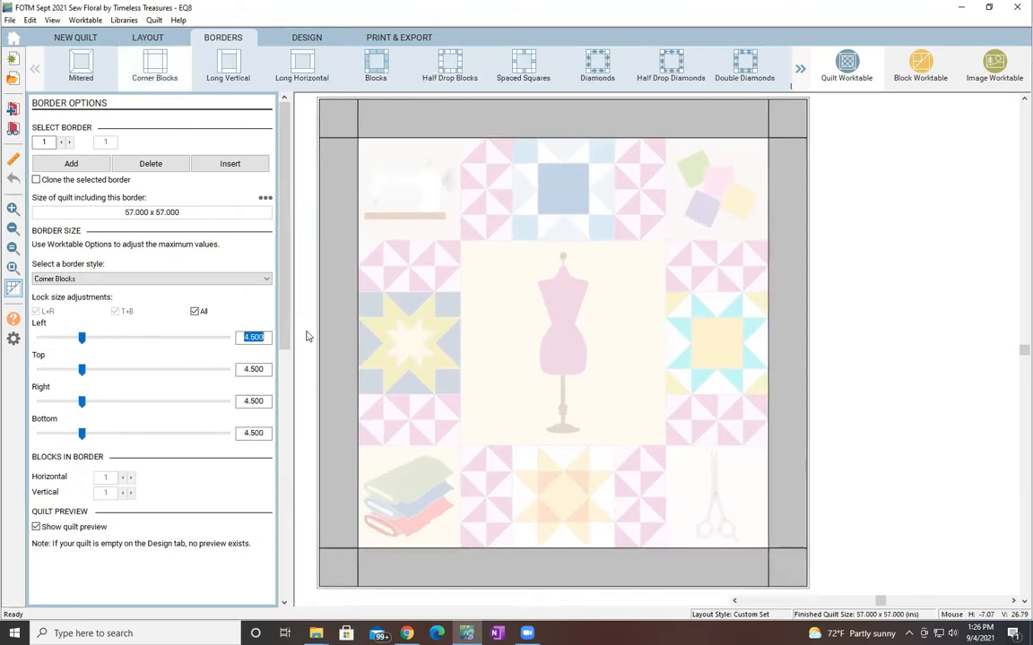
type("6")
key("Tab")
left_click(324, 37)
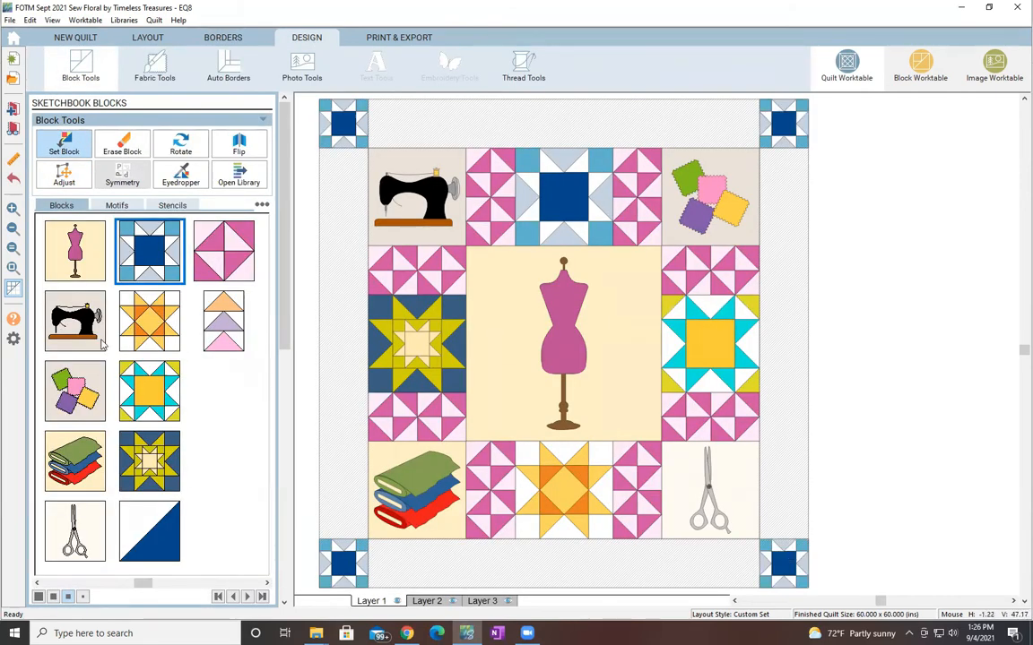
Paint the backgrounds of the dress form and the four sewing-themed corner blocks with the white sewing-words print.
left_click(141, 73)
left_click(74, 419)
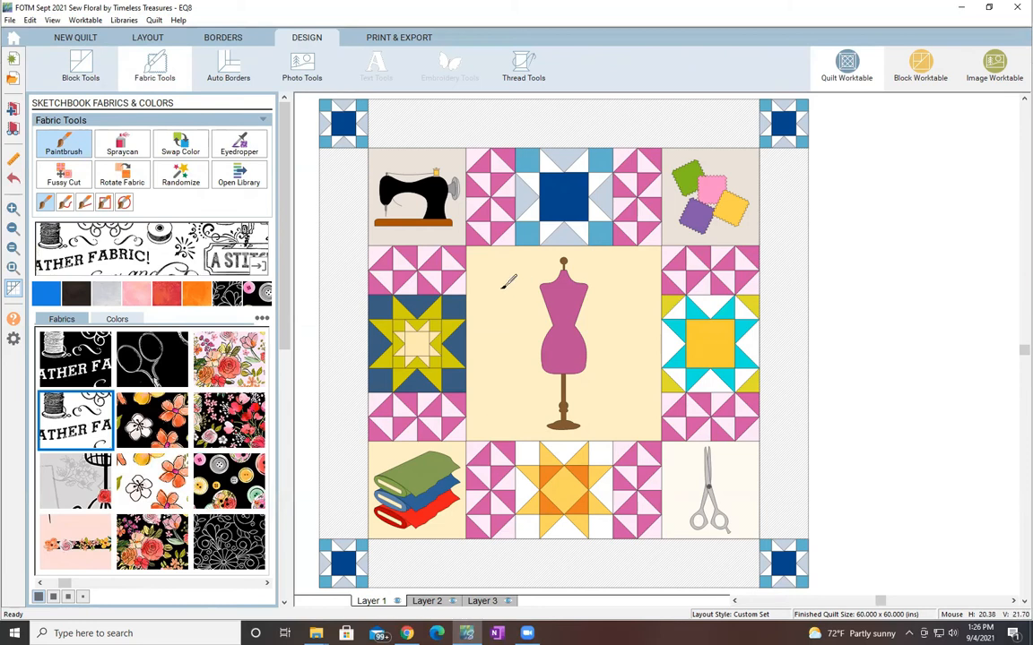
left_click(509, 282)
left_click(383, 235)
left_click(728, 232)
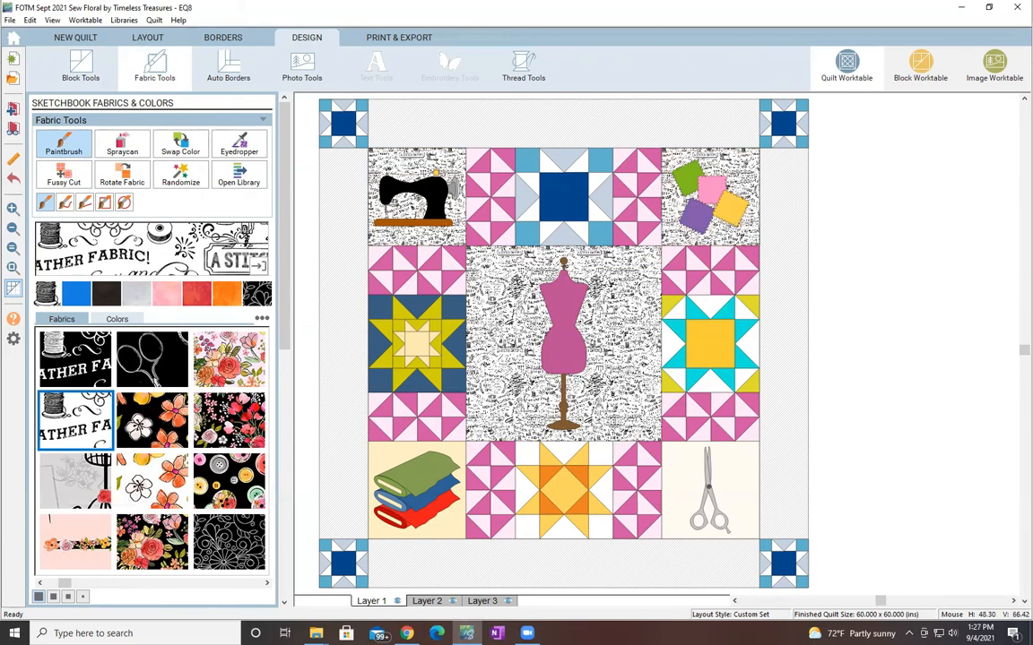
left_click(679, 516)
left_click(381, 526)
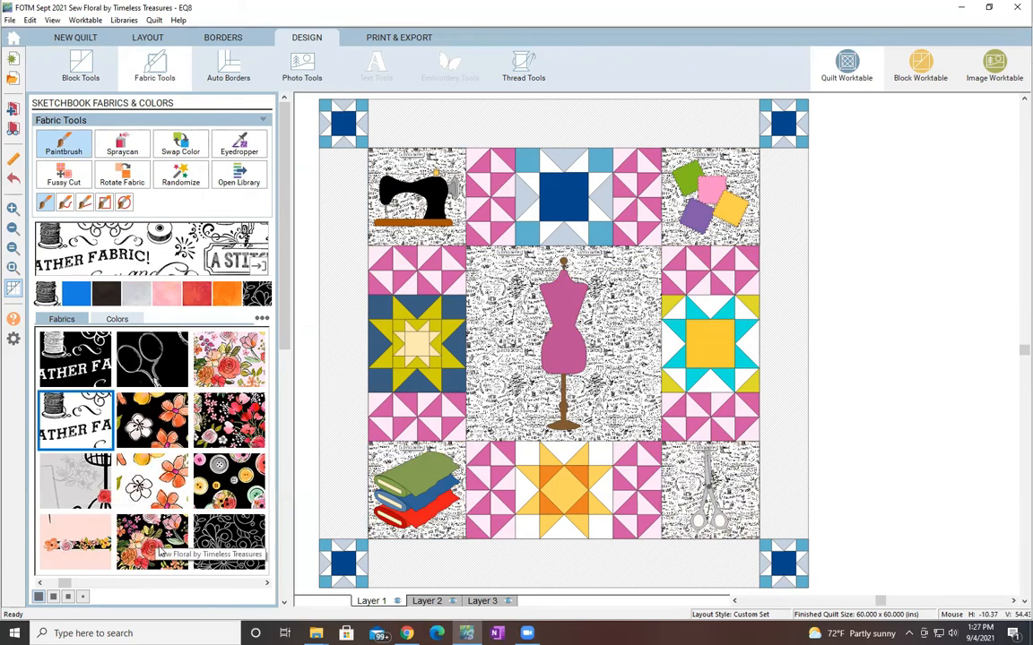
Recolor the backgrounds of the four sewing-themed corner blocks with the light gray Solid-ish fabric.
left_click(53, 597)
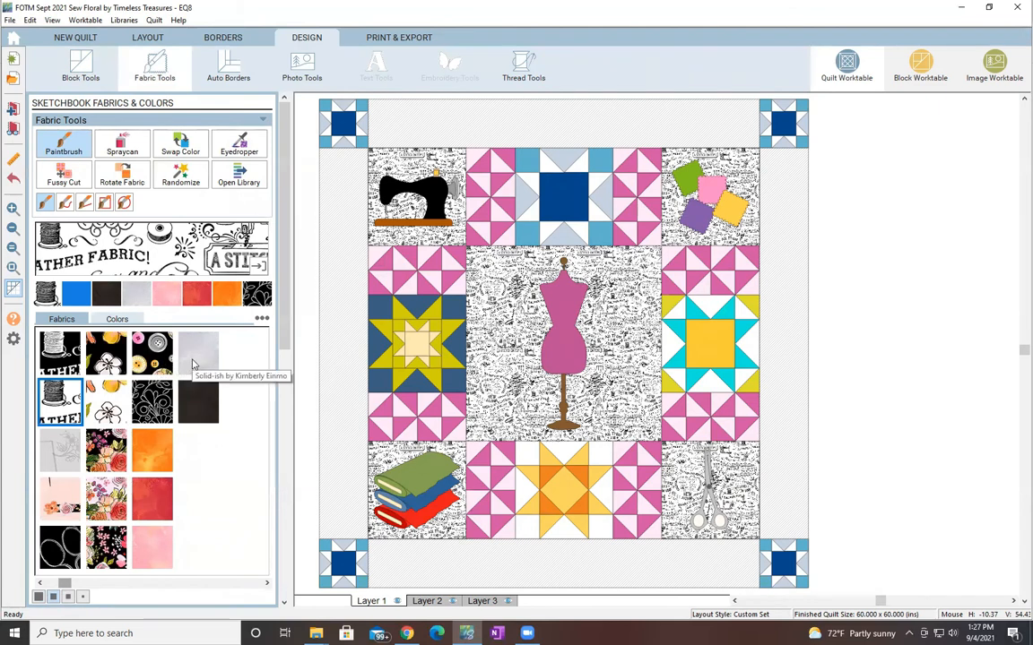
left_click(192, 364)
left_click(383, 235)
left_click(728, 231)
left_click(680, 516)
left_click(380, 525)
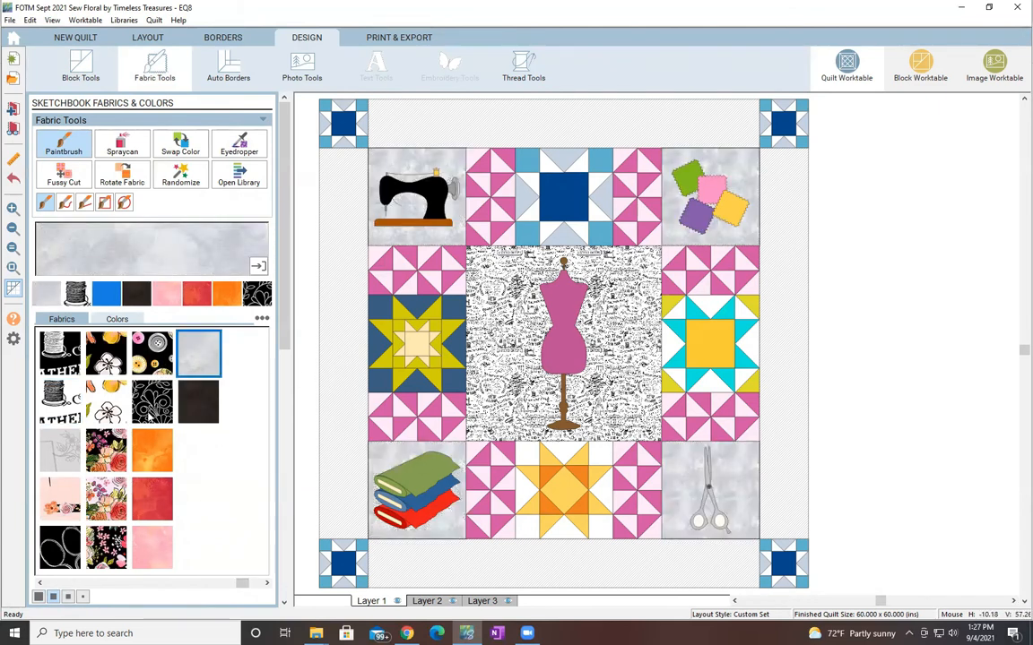
Paint each border strip with a different floral: black rose below, white rose on the left, white blossom above, black blossom on the right.
left_click(106, 453)
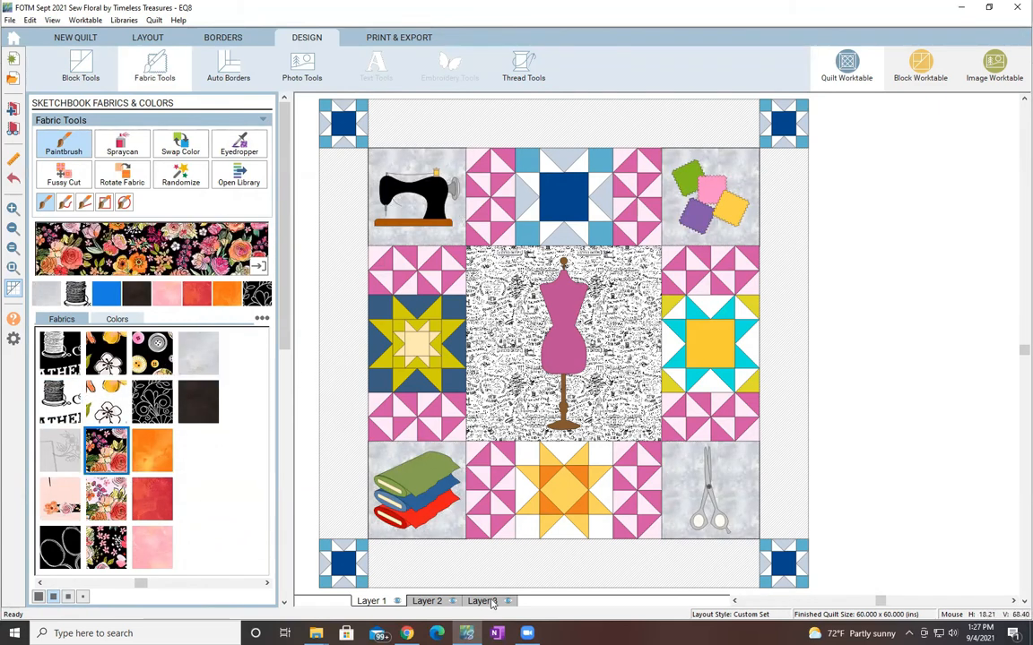
left_click(459, 554)
left_click(108, 498)
left_click(344, 343)
left_click(108, 403)
left_click(538, 122)
left_click(106, 354)
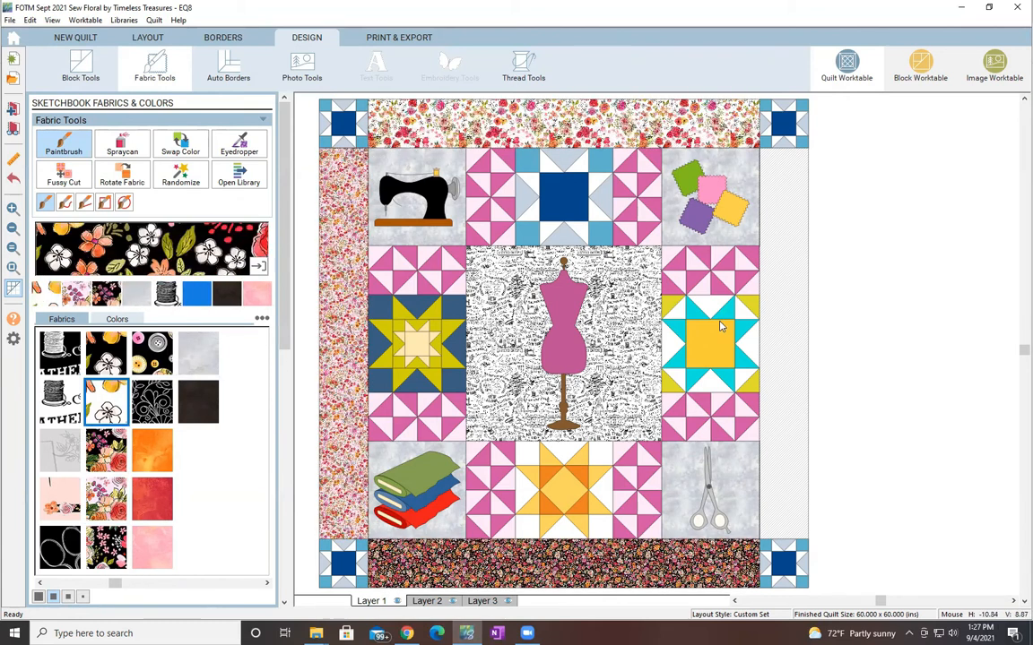
left_click(783, 346)
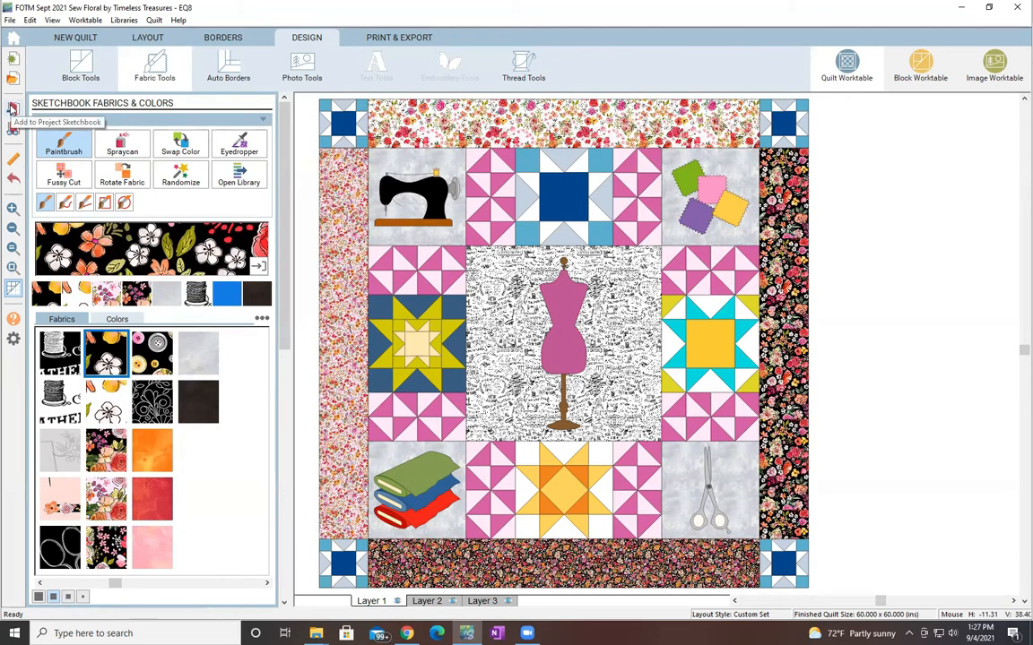
View the saved quilts in the Project Sketchbook.
left_click(13, 130)
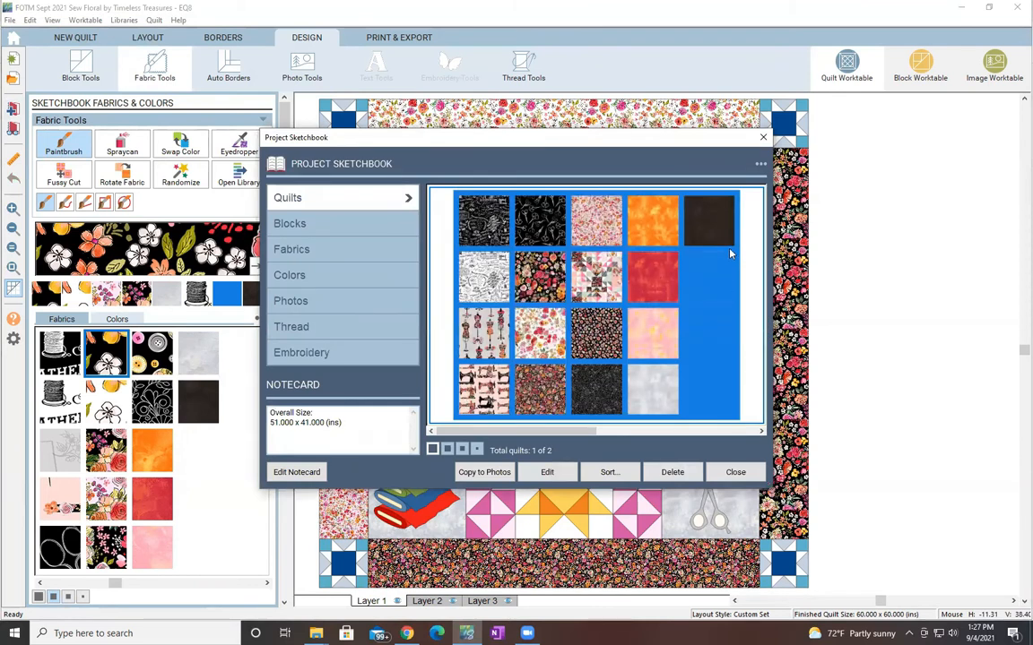
left_click(762, 137)
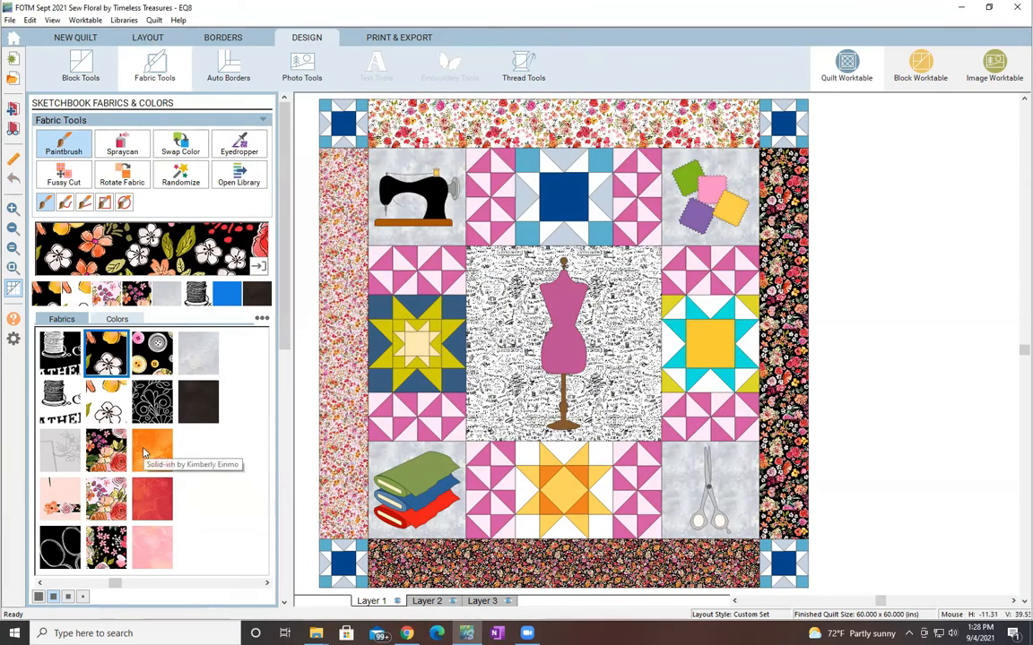
Paint the background of the pinked fabric patches block with the black scissors print.
left_click(59, 547)
left_click(12, 210)
left_click_drag(657, 135, 768, 255)
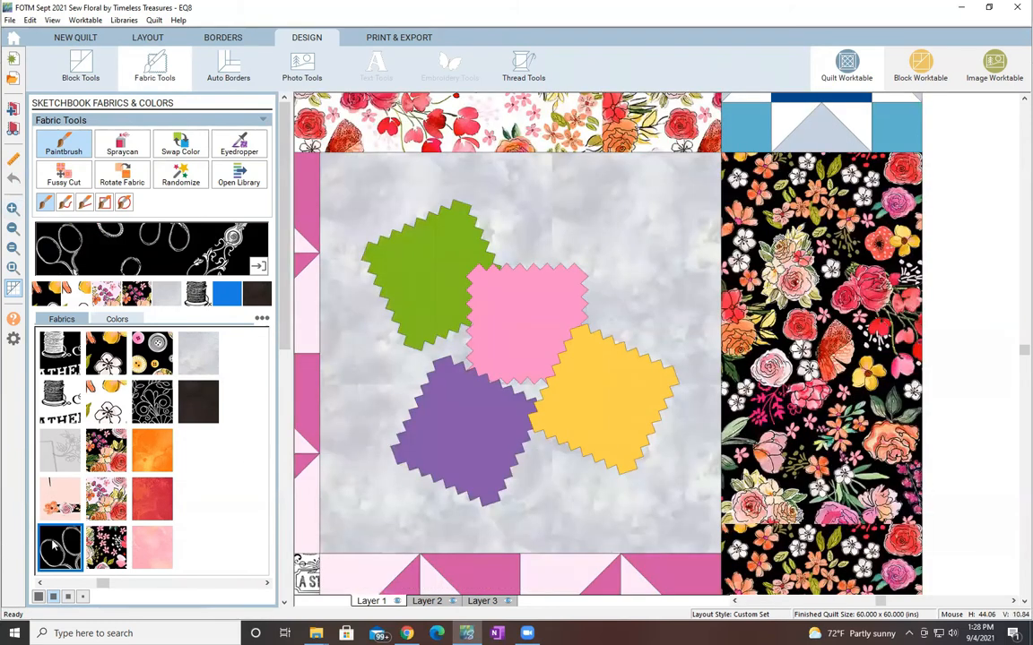
left_click(332, 307)
Recolor the four pinked patches with Solid-ish fabrics: green to orange, pink to red, yellow to light pink, and purple to light gray.
left_click(153, 450)
left_click(412, 260)
left_click(153, 498)
left_click(537, 311)
left_click(152, 547)
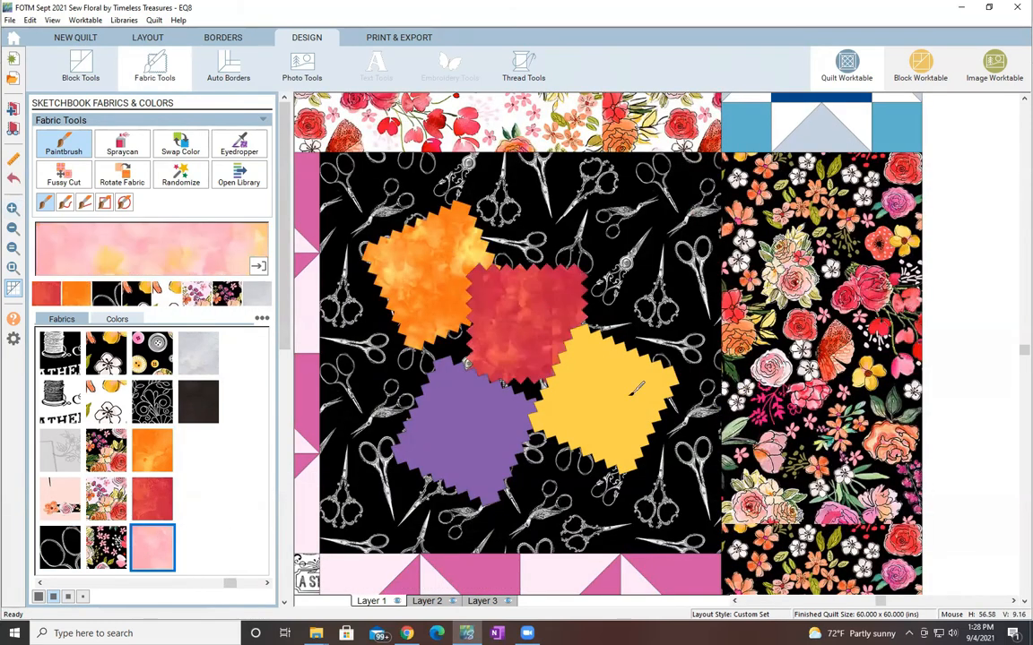
left_click(635, 387)
left_click(198, 352)
left_click(462, 422)
left_click(12, 267)
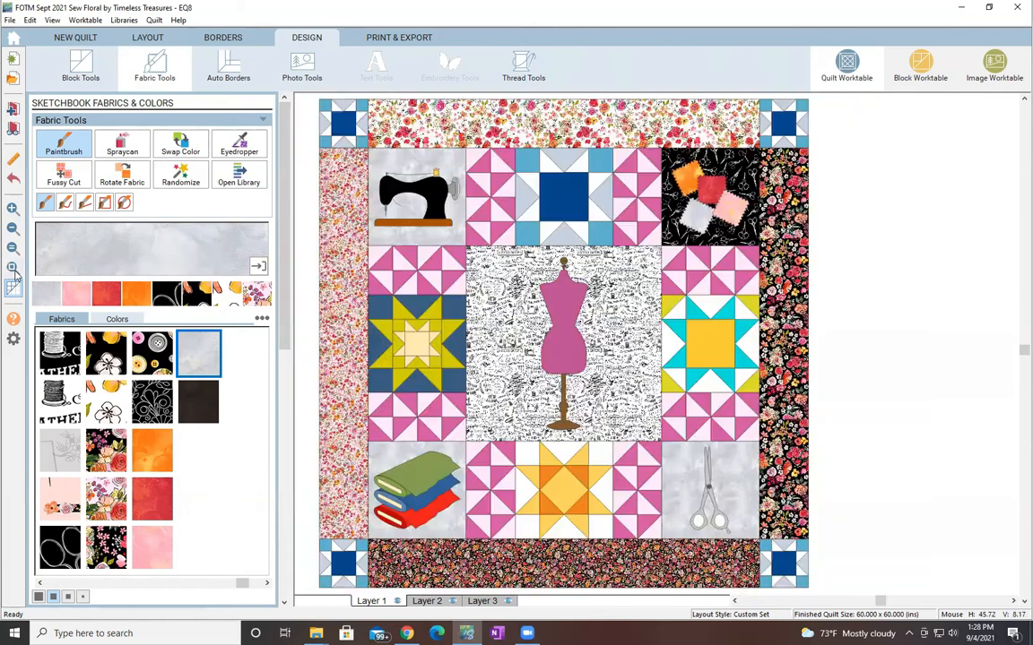
Paint the green bolt's cloth and rolled end in the fabric bolts block with the black floral and patchwork print.
left_click(12, 209)
left_click_drag(357, 427, 484, 529)
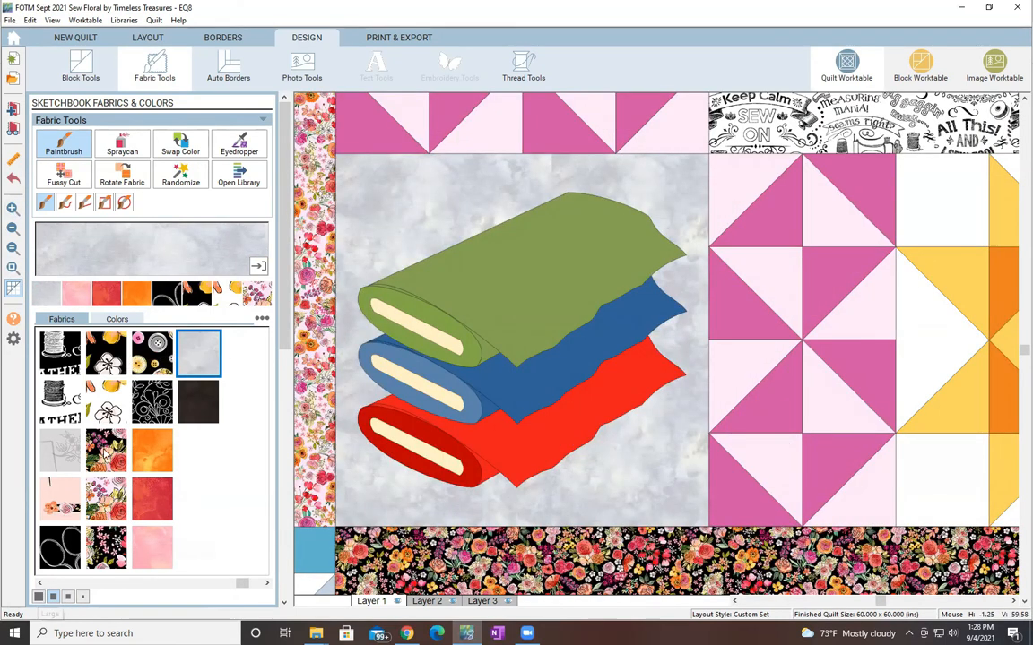
left_click(102, 404)
left_click(107, 447)
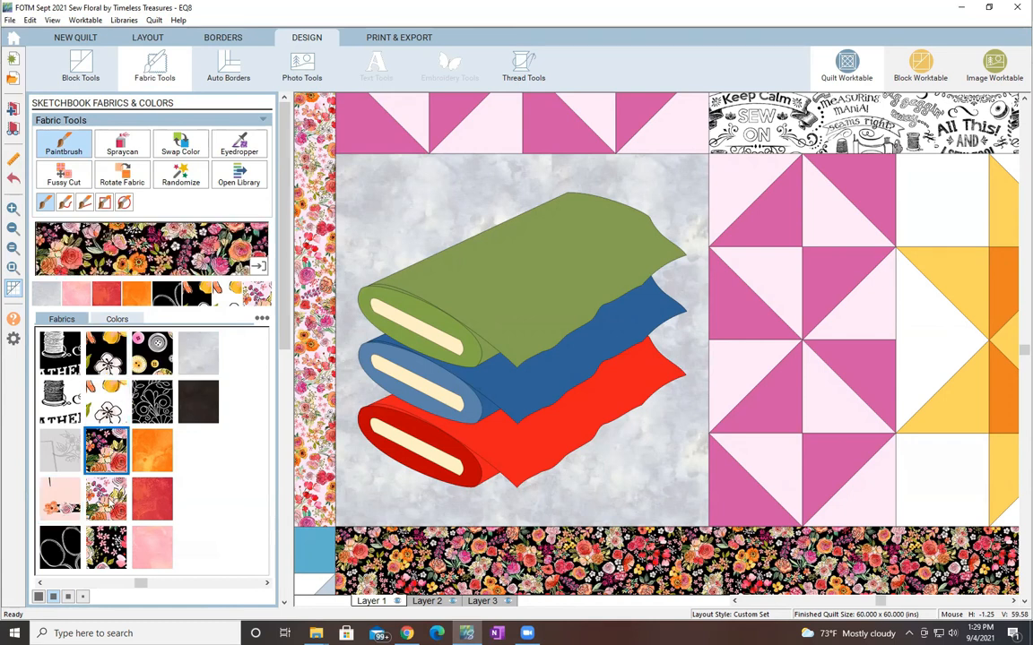
left_click(106, 499)
left_click(106, 554)
left_click(484, 265)
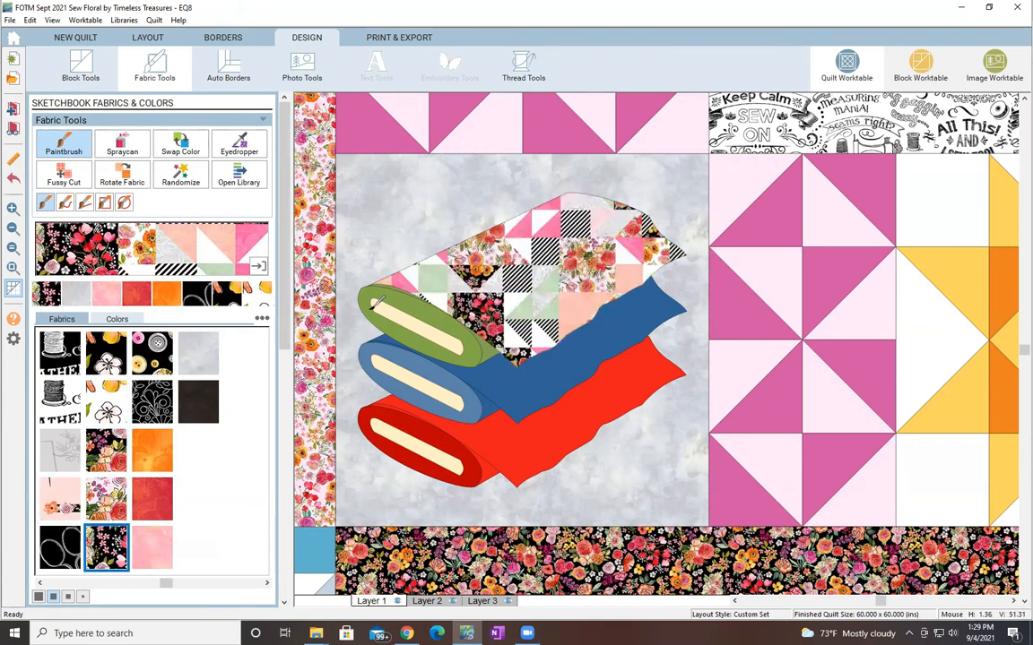
left_click(409, 302)
left_click(393, 288)
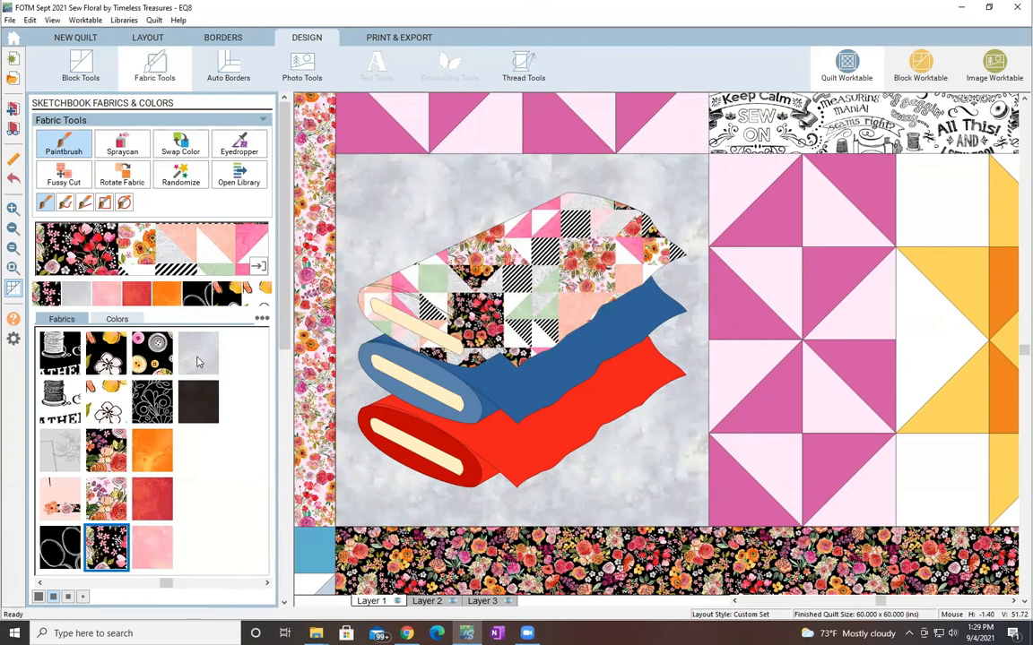
Paint the flat inner cores of all three bolts in the fabric bolts block with the black Solid-ish fabric.
left_click(198, 399)
left_click(415, 327)
left_click(416, 376)
left_click(415, 446)
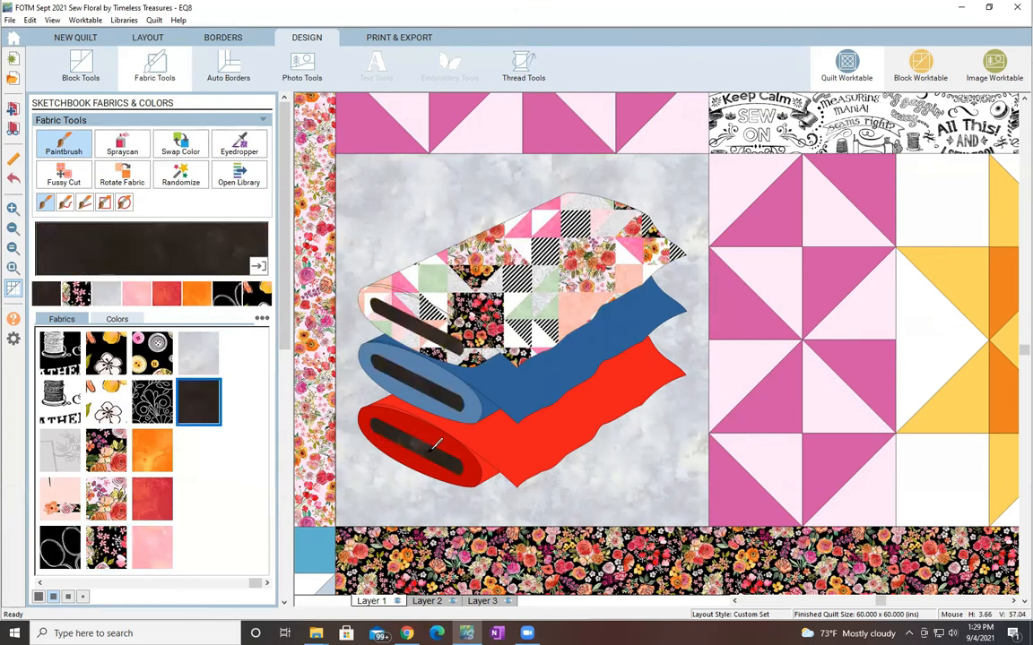
Recolor the red bolt, using the black rose floral for its cloth and light gray Solid-ish for its rolled end.
left_click(105, 448)
left_click(538, 413)
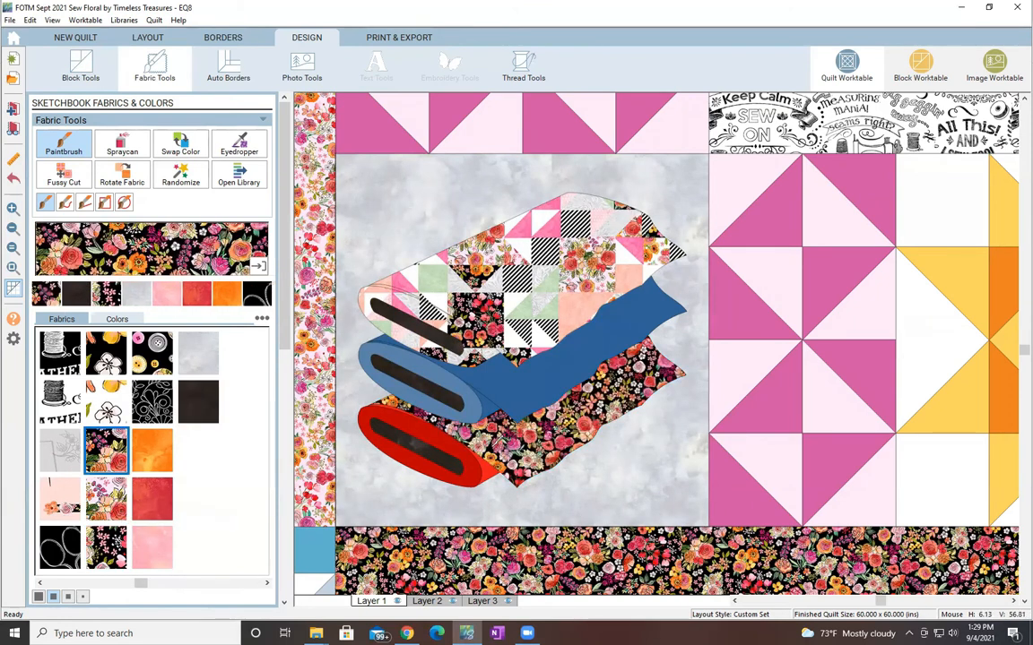
left_click(435, 414)
left_click(198, 351)
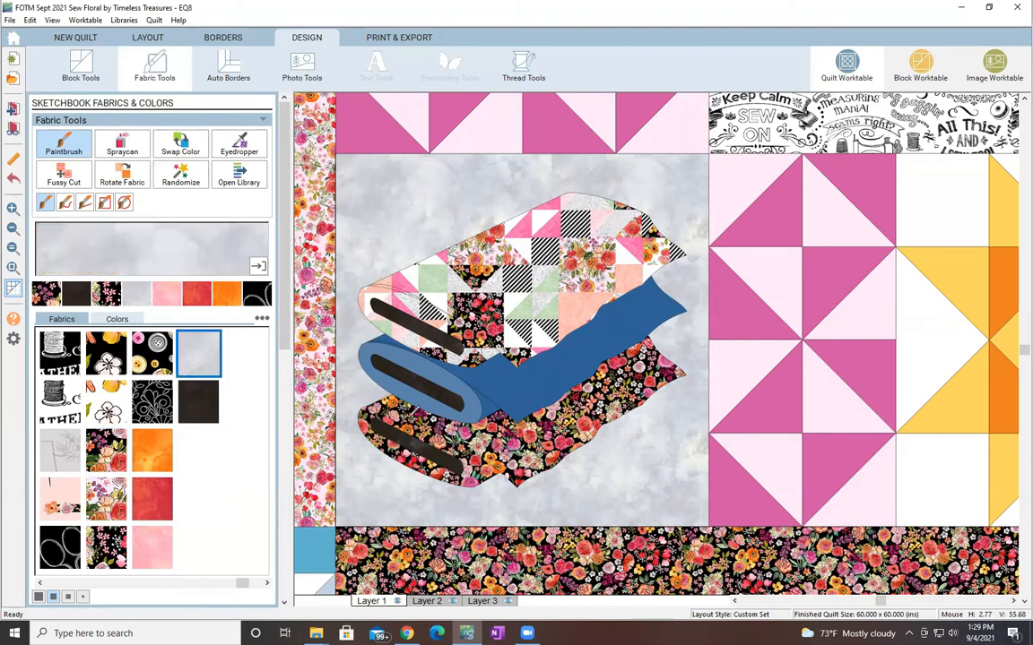
left_click(377, 438)
Try the black scrollwork print and the gray dress-form print as the fabric bolts block's background.
left_click(152, 401)
left_click(392, 468)
left_click(60, 450)
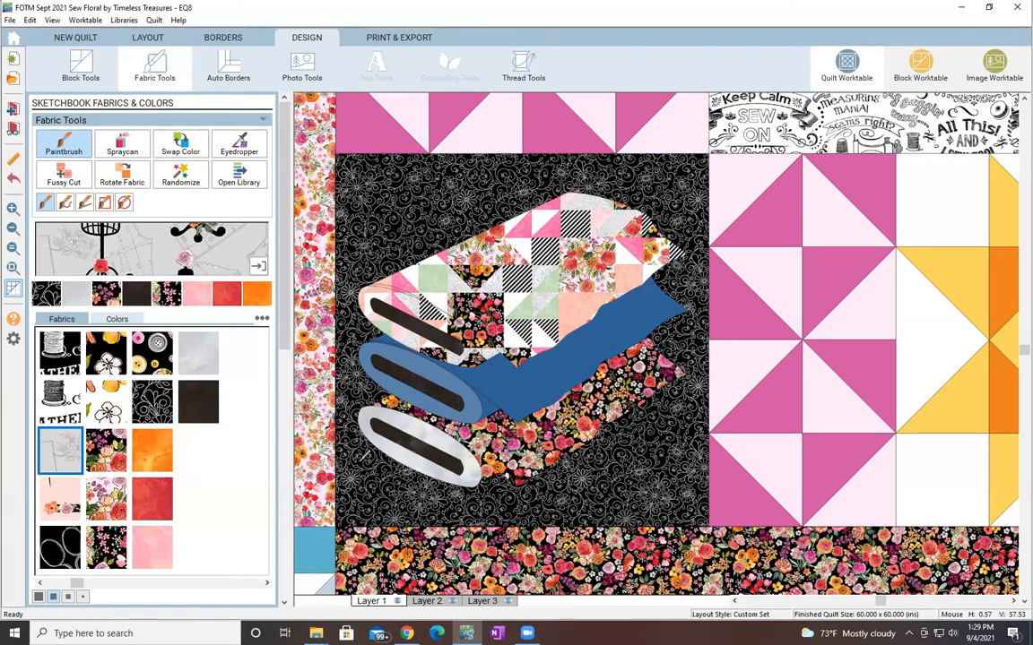
left_click(370, 470)
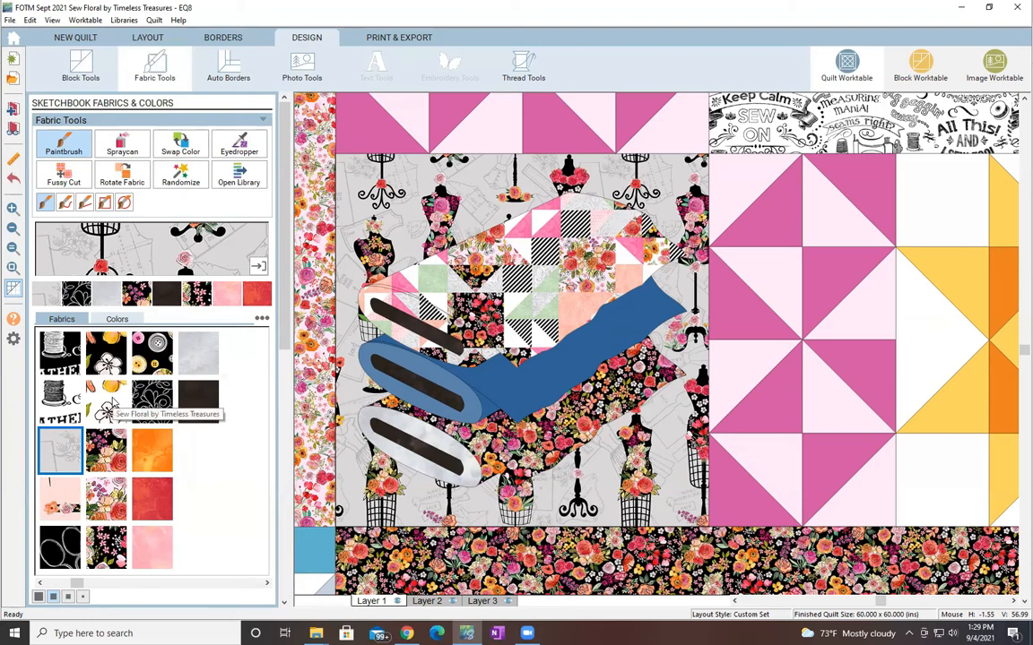
Recolor the blue bolt, using the white floral print for its cloth and light gray Solid-ish for its rolled end.
left_click(109, 402)
left_click(488, 385)
left_click(408, 345)
left_click(206, 369)
left_click(415, 352)
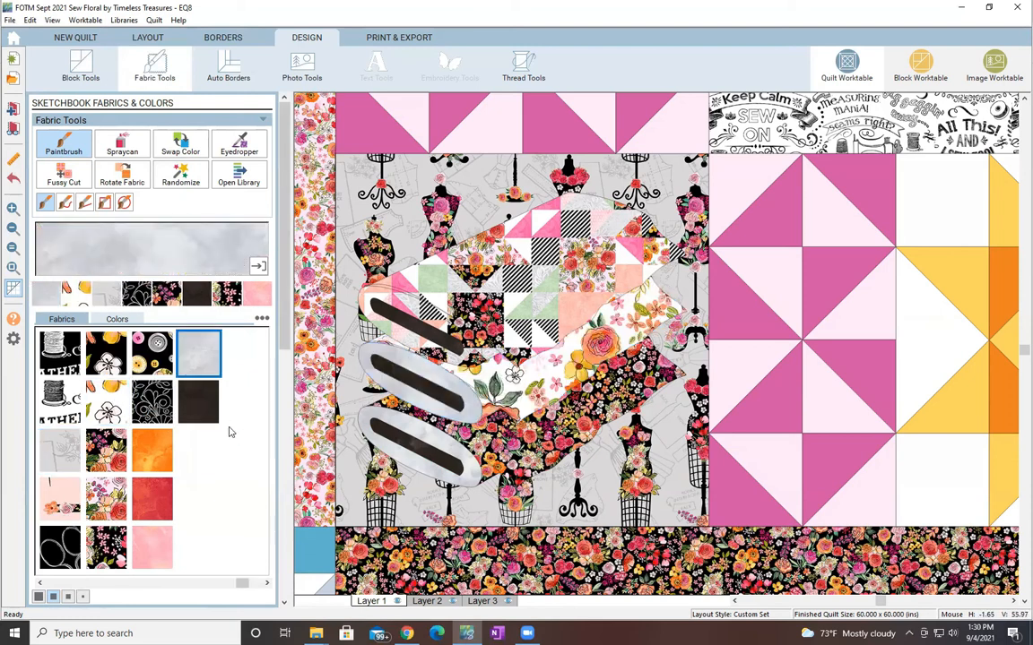
Recolor the uppermost bolt, using the black button print for its cloth and light gray Solid-ish for its rolled end.
left_click(152, 352)
left_click(485, 260)
left_click(195, 357)
left_click(385, 305)
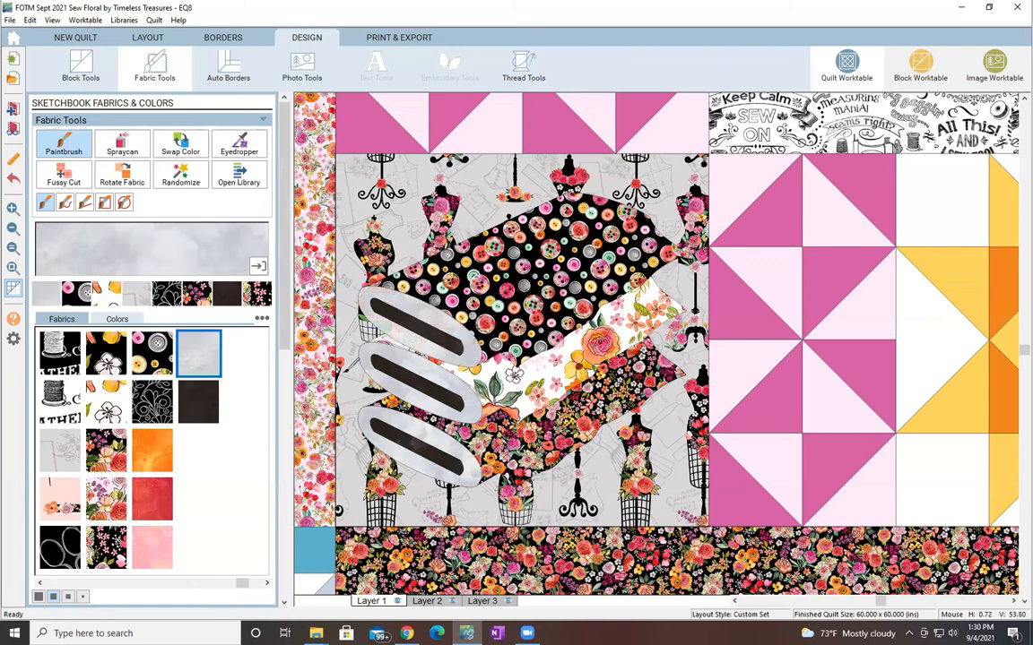
Replace the light gray on all three rolled bolt ends at once with the pink Solid-ish fabric.
left_click(153, 547)
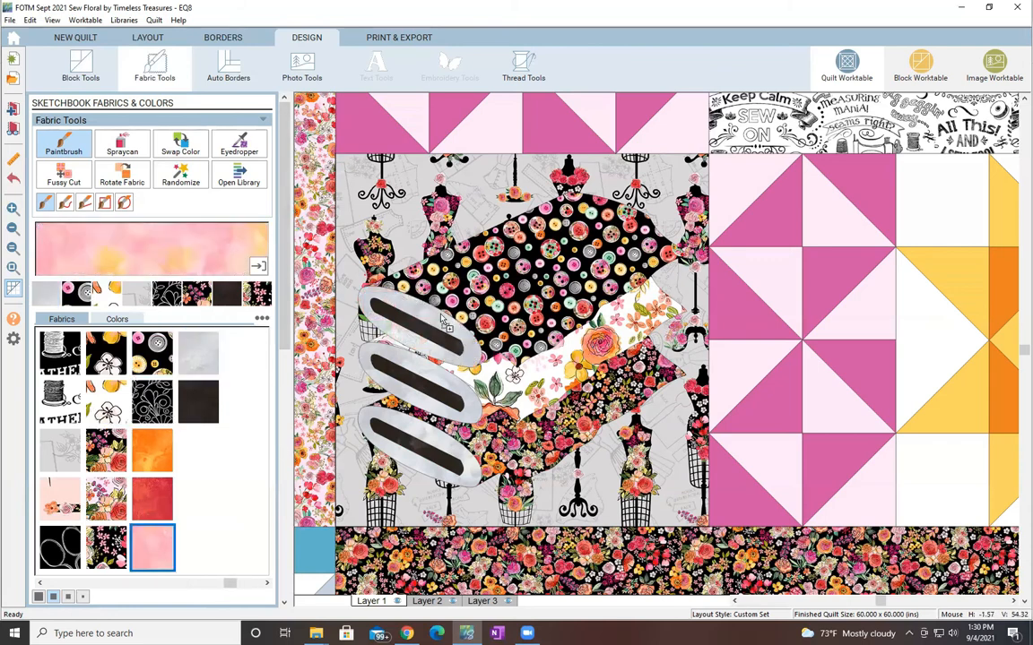
left_click(390, 309, "ctrl")
left_click(11, 225)
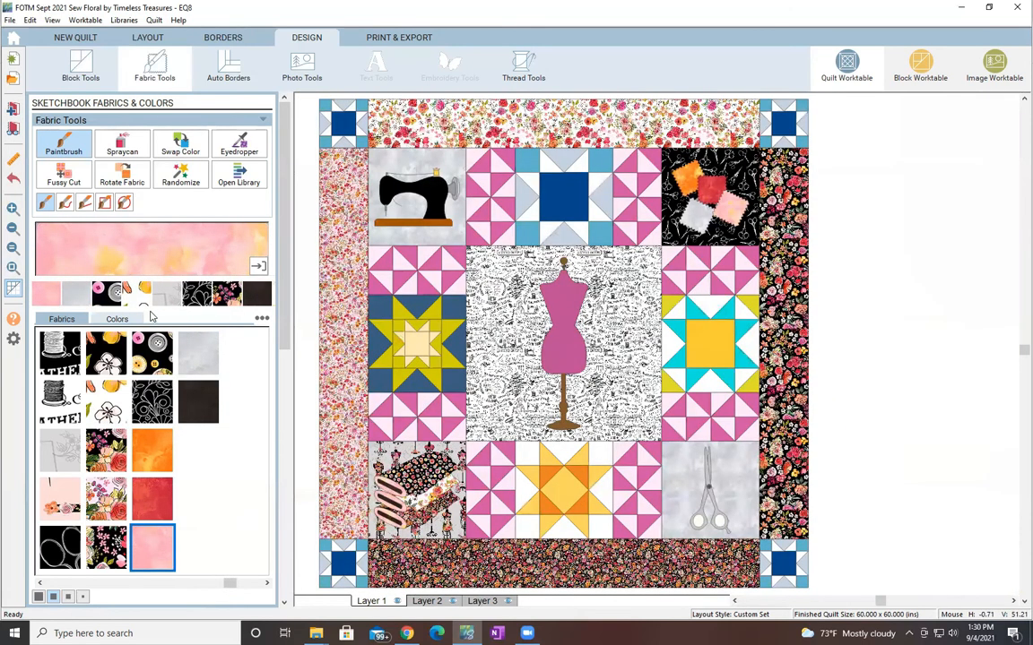
Paint the body of the sewing machine in the upper corner block with the black Solid-ish fabric.
left_click(14, 211)
left_click_drag(353, 125, 486, 264)
left_click(196, 405)
left_click(474, 287)
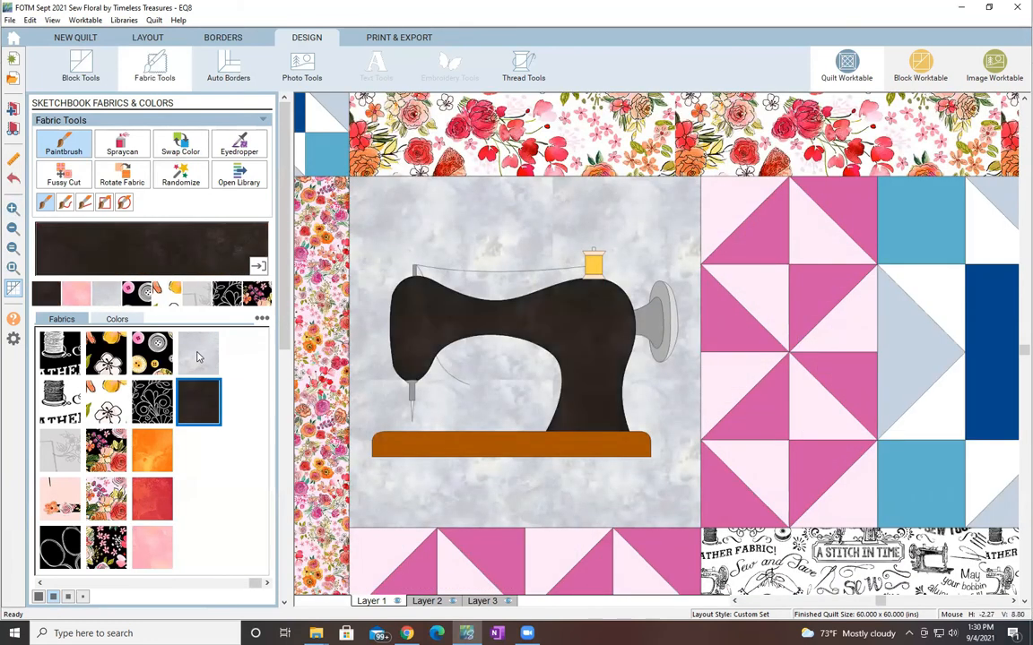
Color the machine's thread spool red with orange ends, and its base orange, using the Solid-ish fabrics.
left_click(153, 495)
left_click(593, 265)
left_click(153, 455)
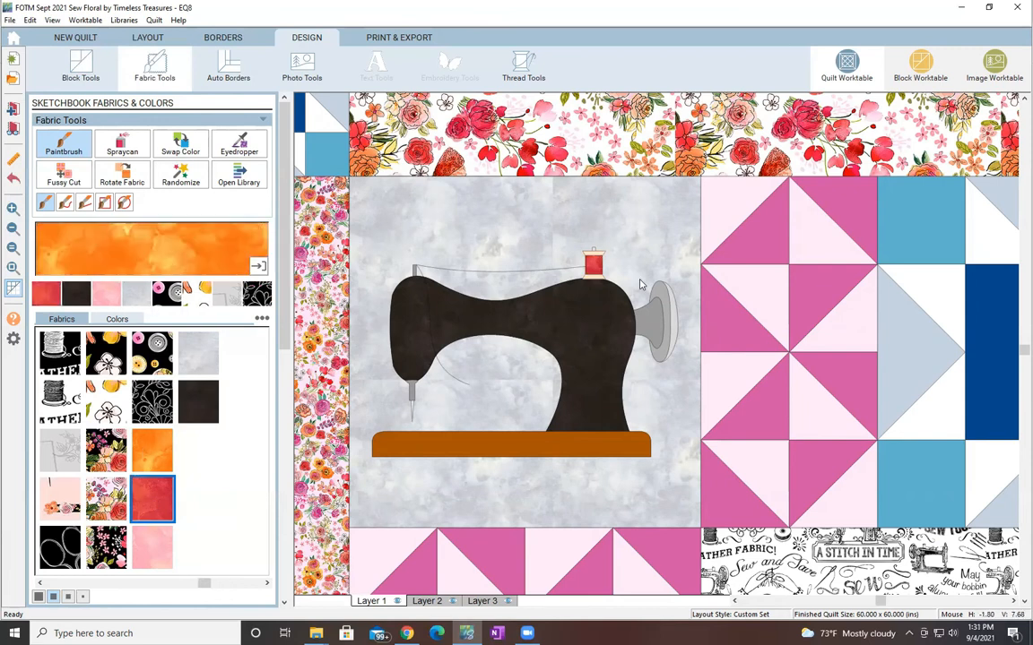
left_click(595, 252)
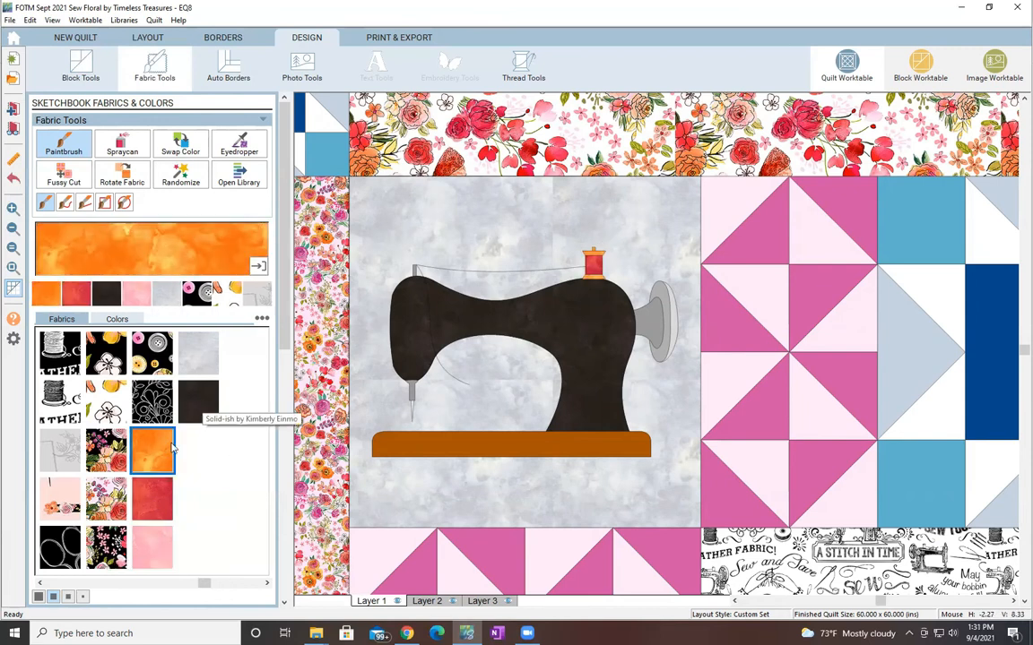
left_click(381, 445)
Color the machine's handwheel with red, pink and light gray Solid-ish fabrics, and its small needle parts light gray.
left_click(152, 505)
left_click(647, 320)
left_click(153, 545)
left_click(655, 300)
left_click(210, 367)
left_click(675, 312)
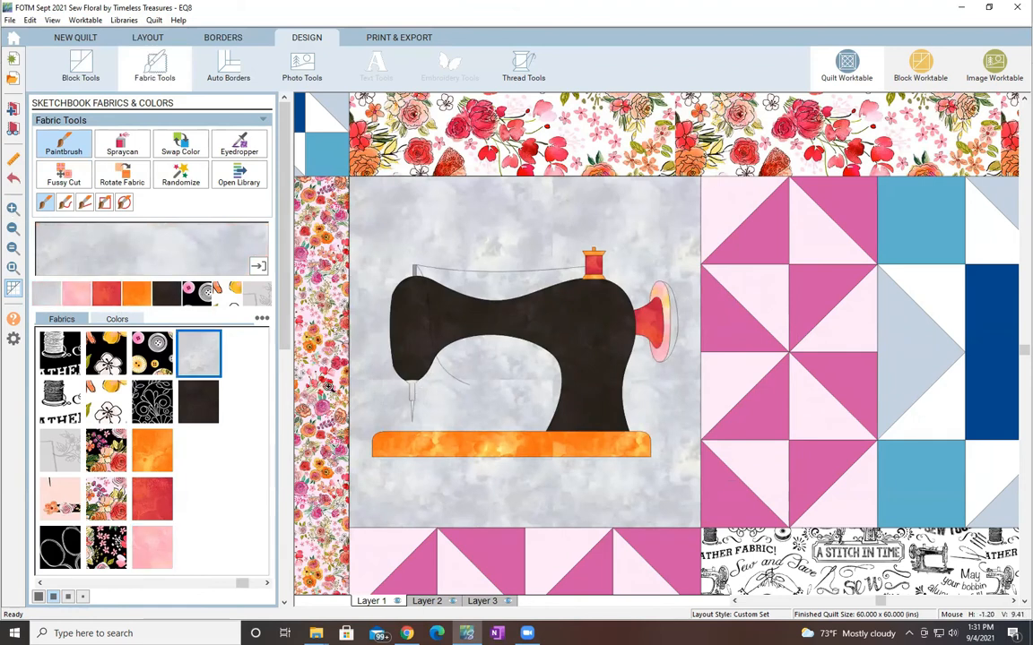
left_click_drag(387, 368, 477, 458)
left_click(539, 276)
left_click(13, 231)
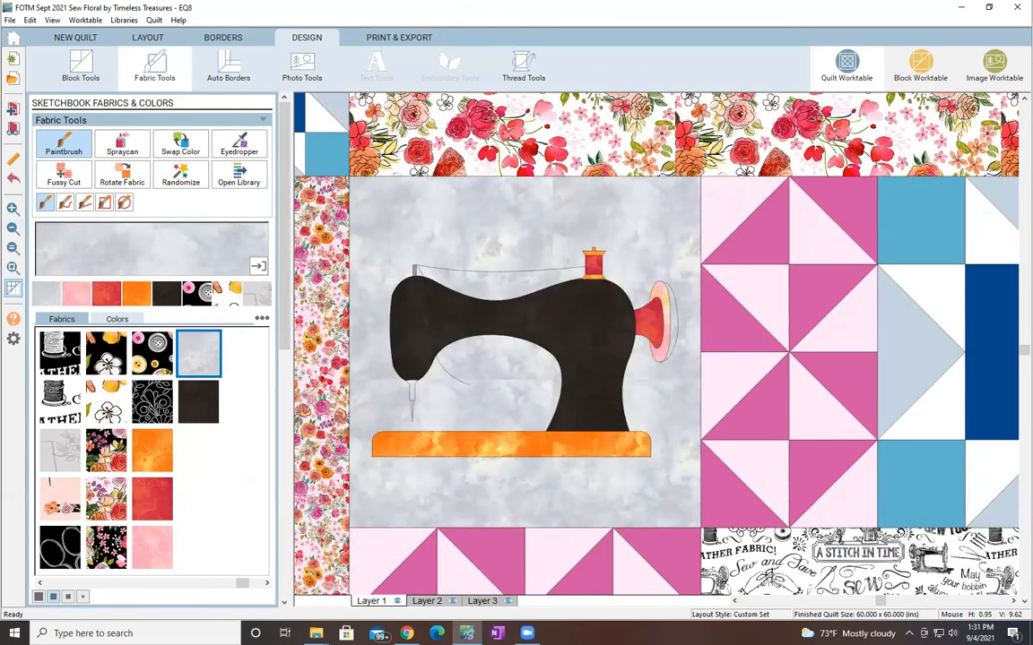
Paint the sewing machine block's background with the gray dress-form print.
left_click(58, 448)
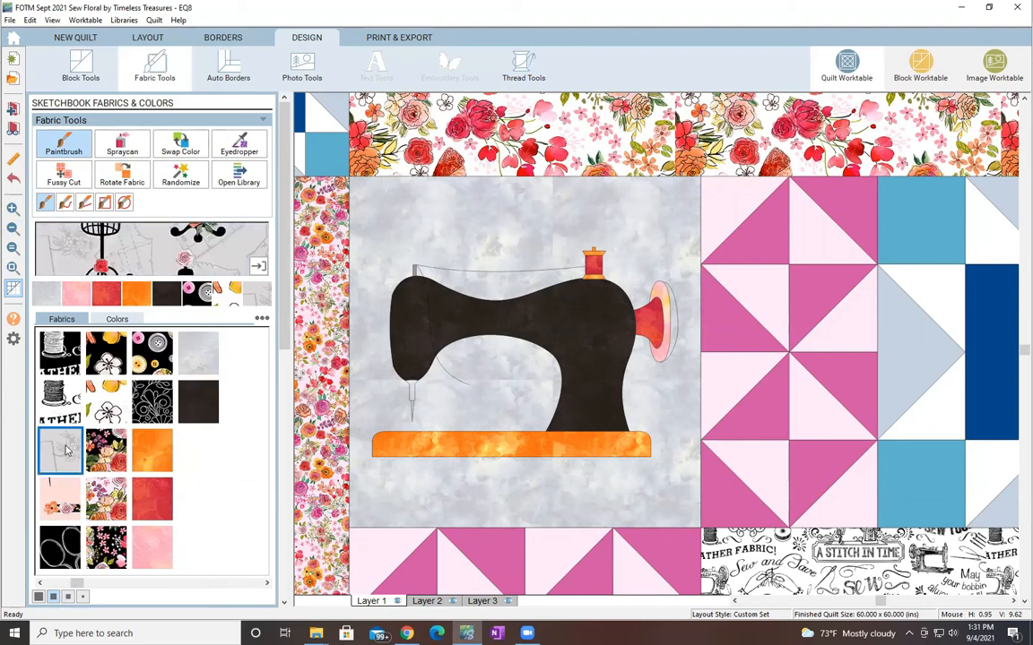
left_click(62, 505)
left_click(383, 204)
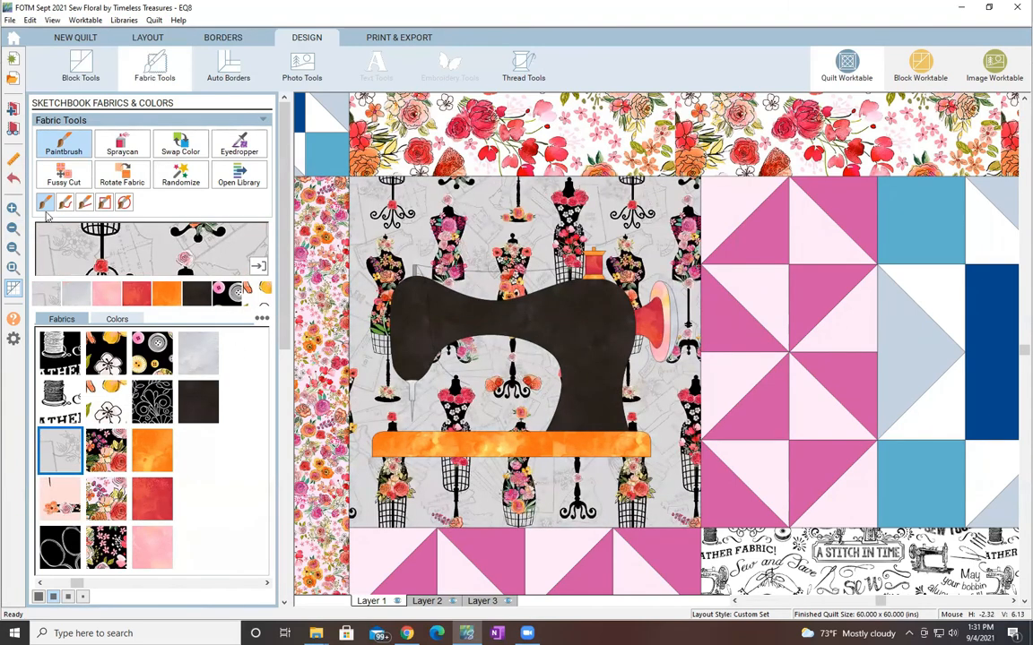
left_click(12, 248)
Paint the backgrounds of the scissors block and the fabric bolts block with the pink sewing-machine print.
left_click(60, 500)
left_click(708, 459)
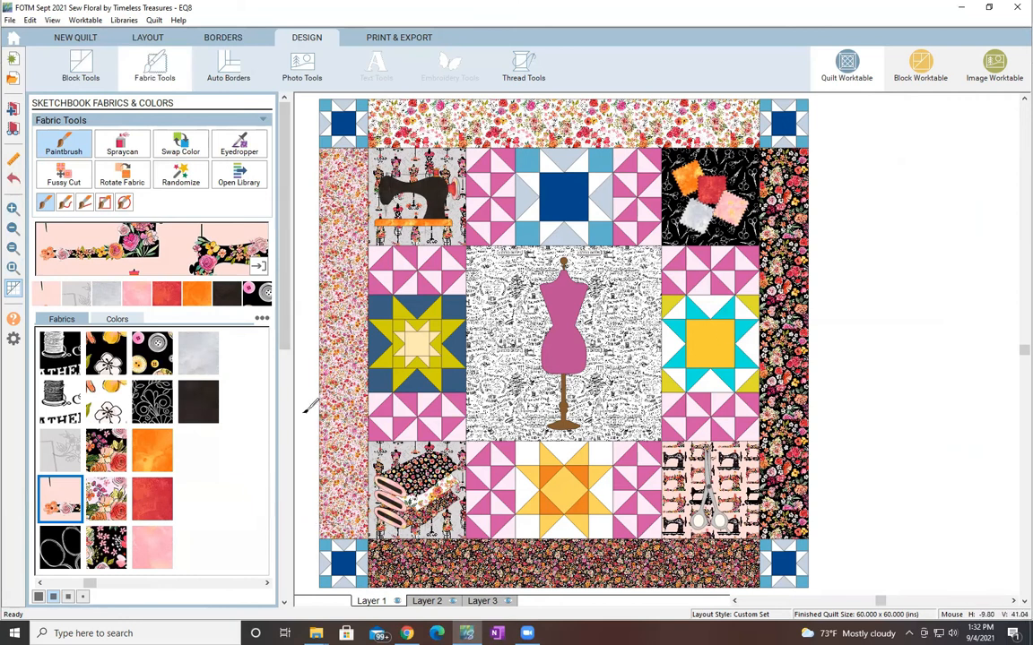
left_click(399, 457)
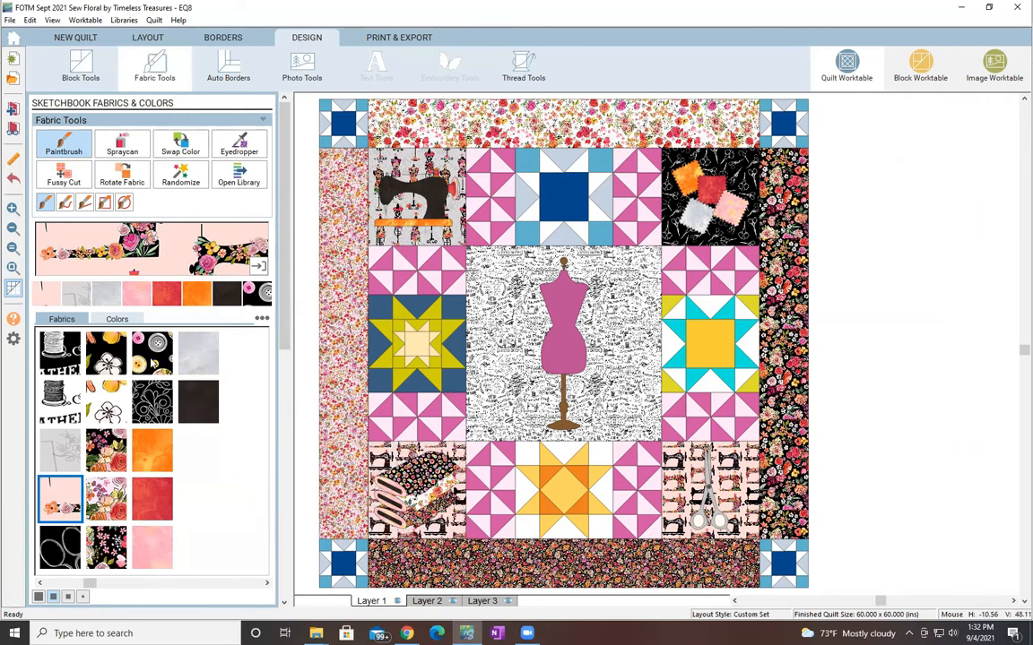
Try the black sewing-sayings print behind the scissors, and settle on the black floral and patchwork print for that background.
left_click(59, 352)
left_click(710, 484)
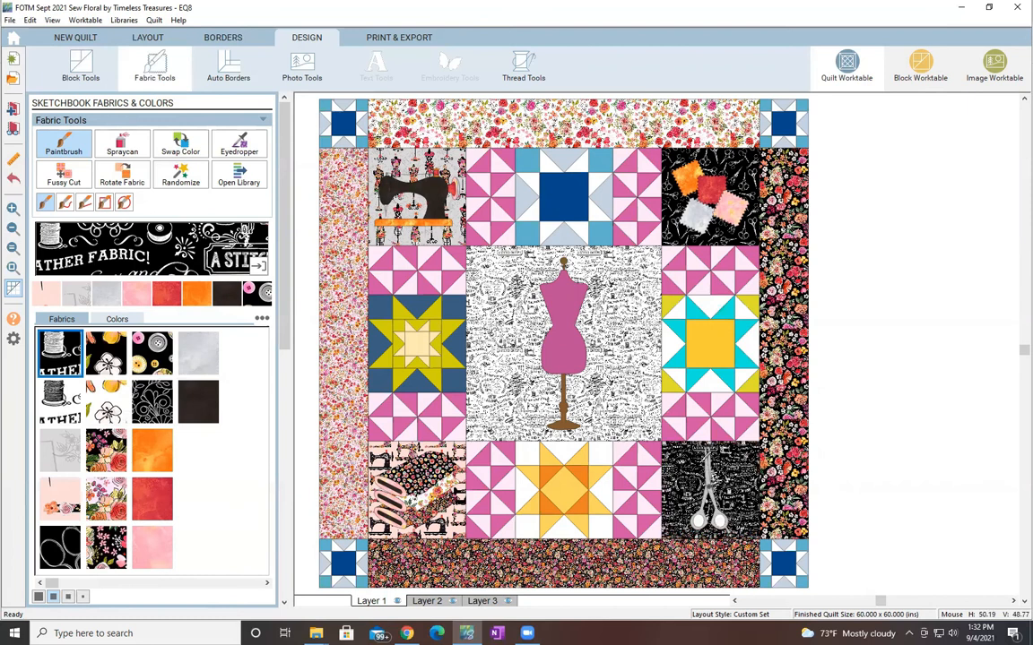
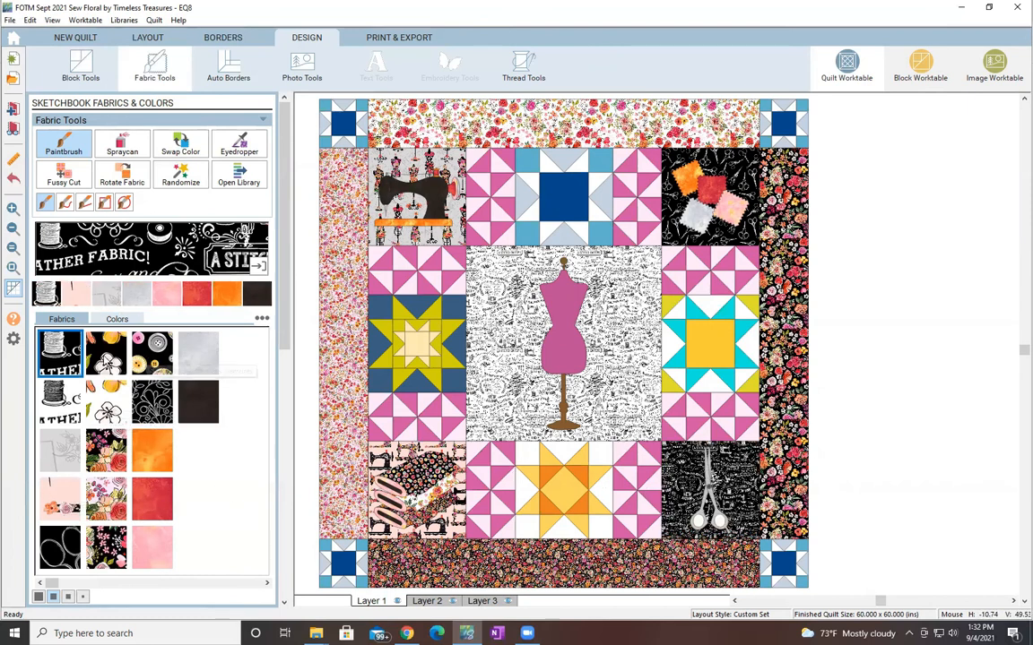
scroll(65, 499, "down", 9)
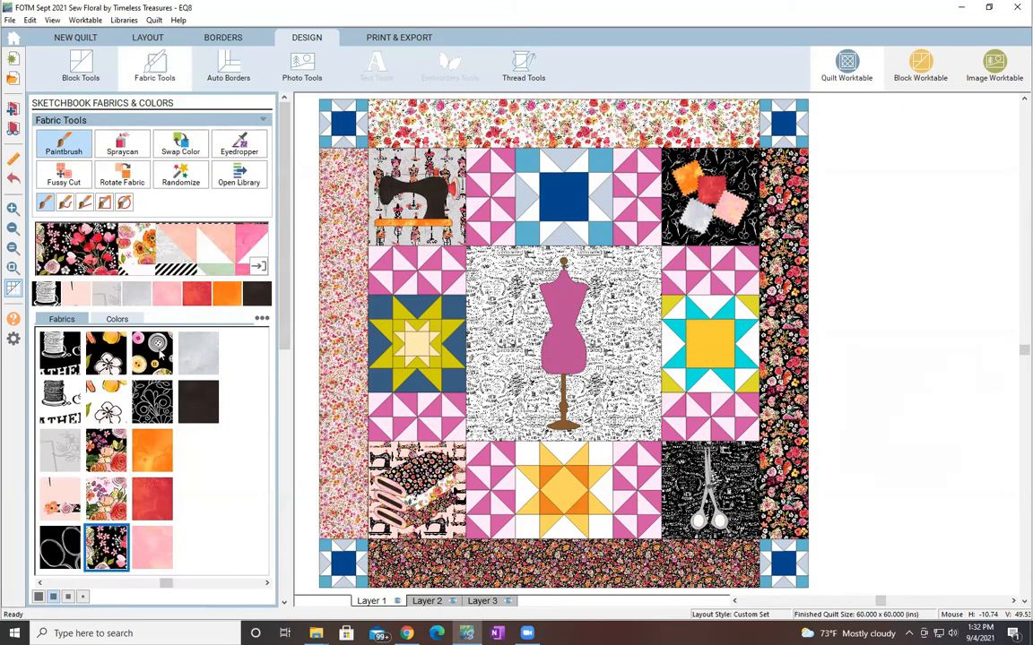
left_click(724, 490)
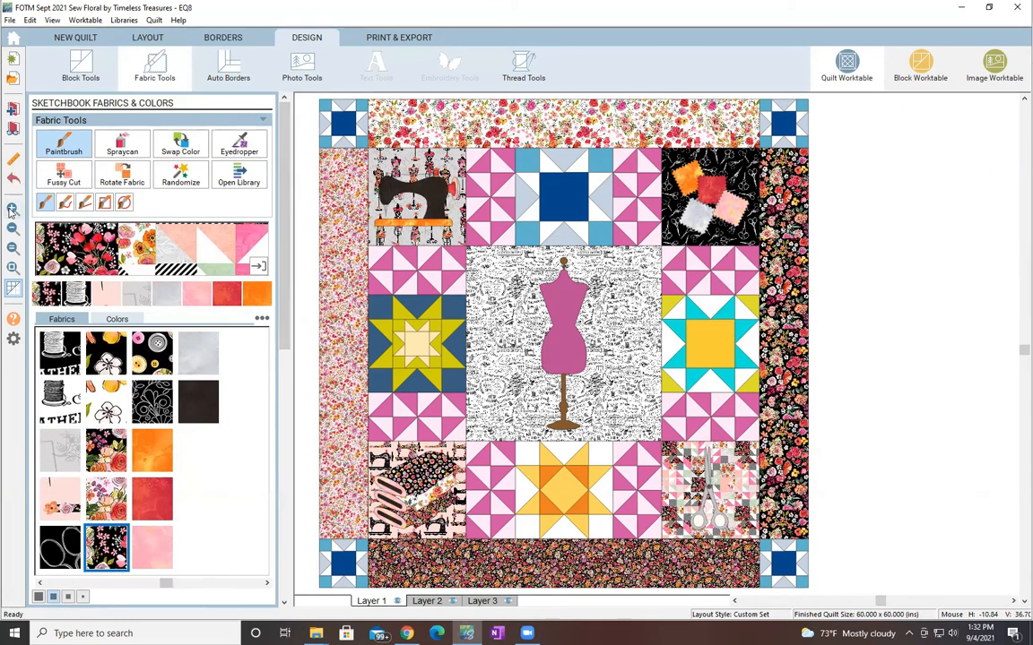
Try light gray Solid-ish on both halves of the scissors and orange on their pivot screw.
left_click_drag(800, 558, 660, 437)
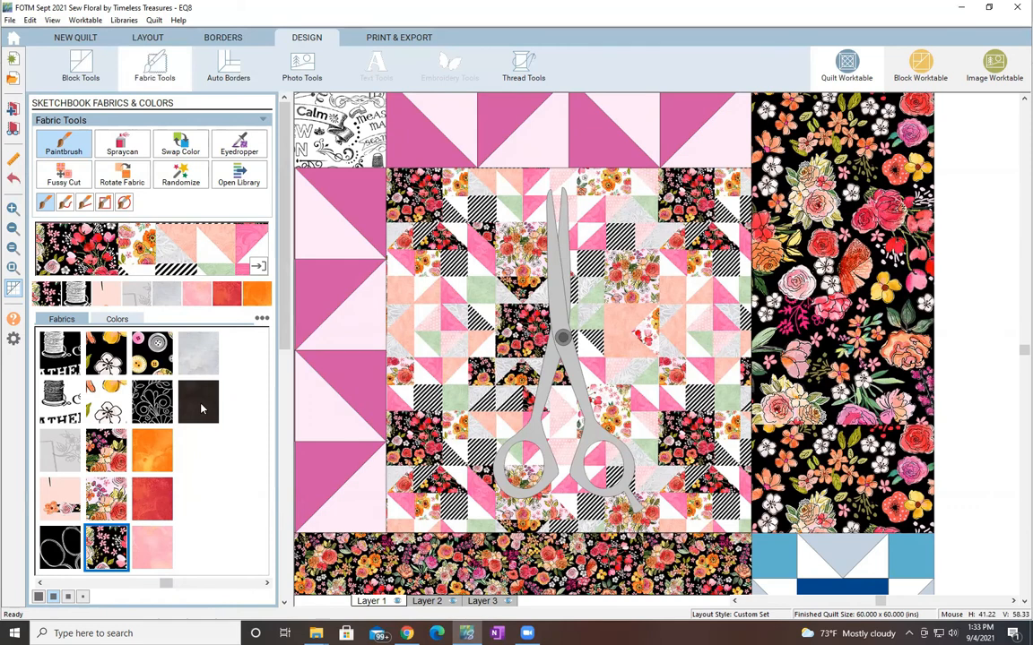
left_click(200, 361)
left_click(549, 377)
left_click(574, 378)
left_click(156, 447)
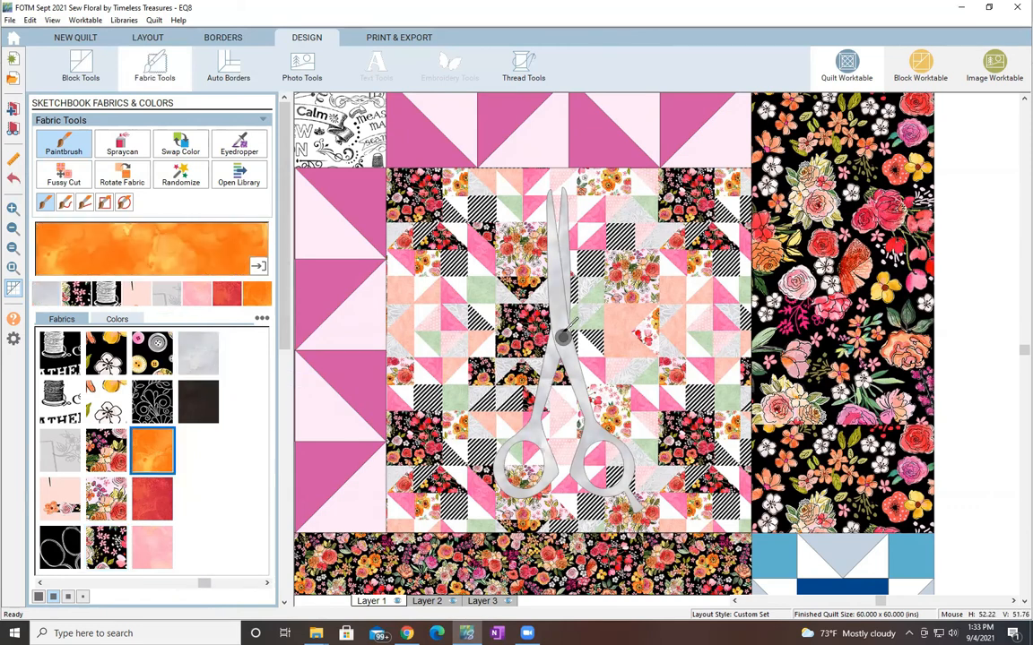
left_click(563, 336)
Paint both halves of the scissors with the black Solid-ish fabric and their pivot screw with the red one.
left_click(199, 403)
left_click(513, 421)
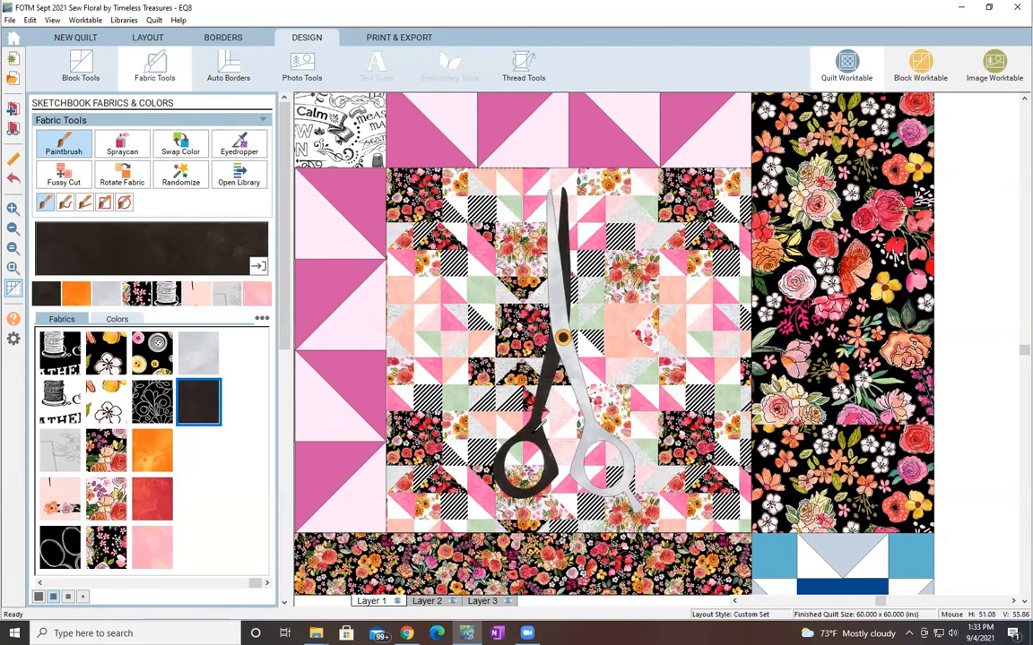
left_click(524, 396)
left_click(153, 498)
left_click(563, 337)
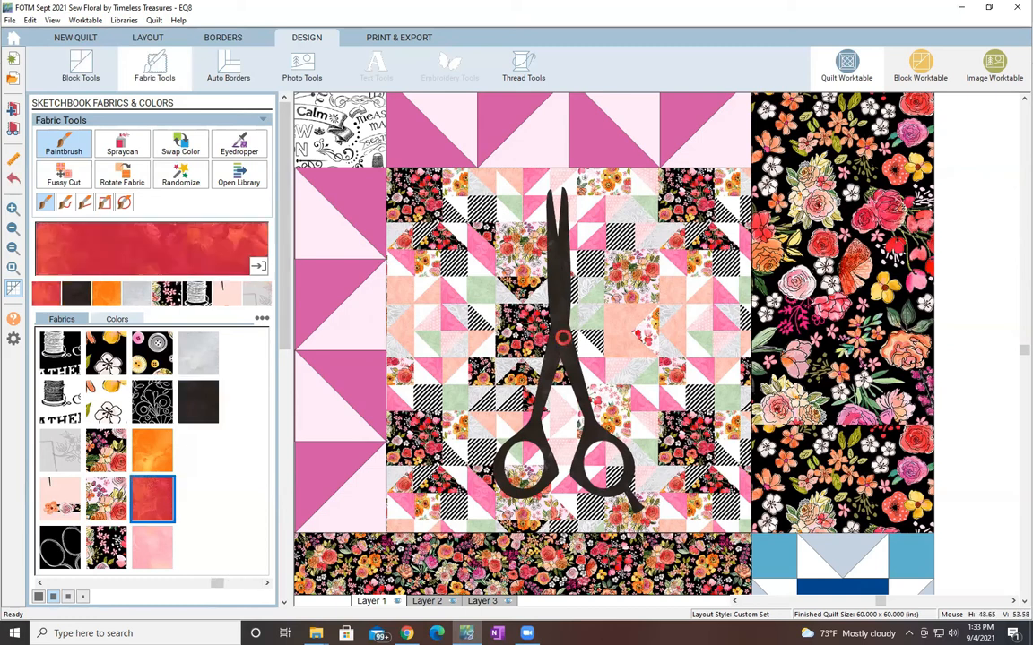
left_click(12, 268)
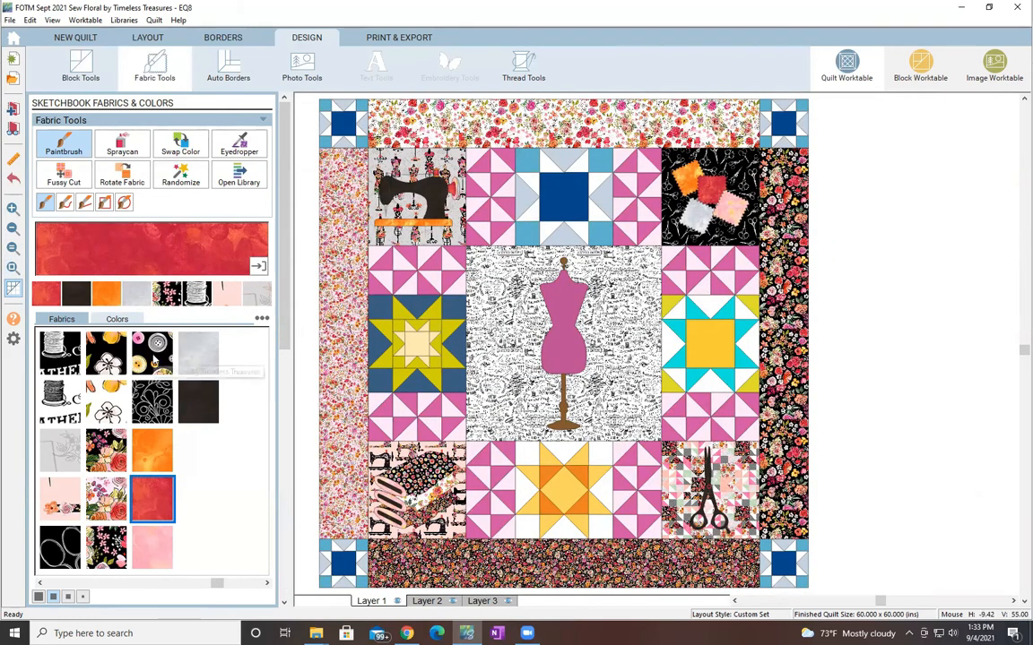
Paint all four border strips with the black floral and patchwork print.
left_click(166, 295)
left_click(344, 265)
left_click(493, 111)
left_click(781, 323)
left_click(531, 552)
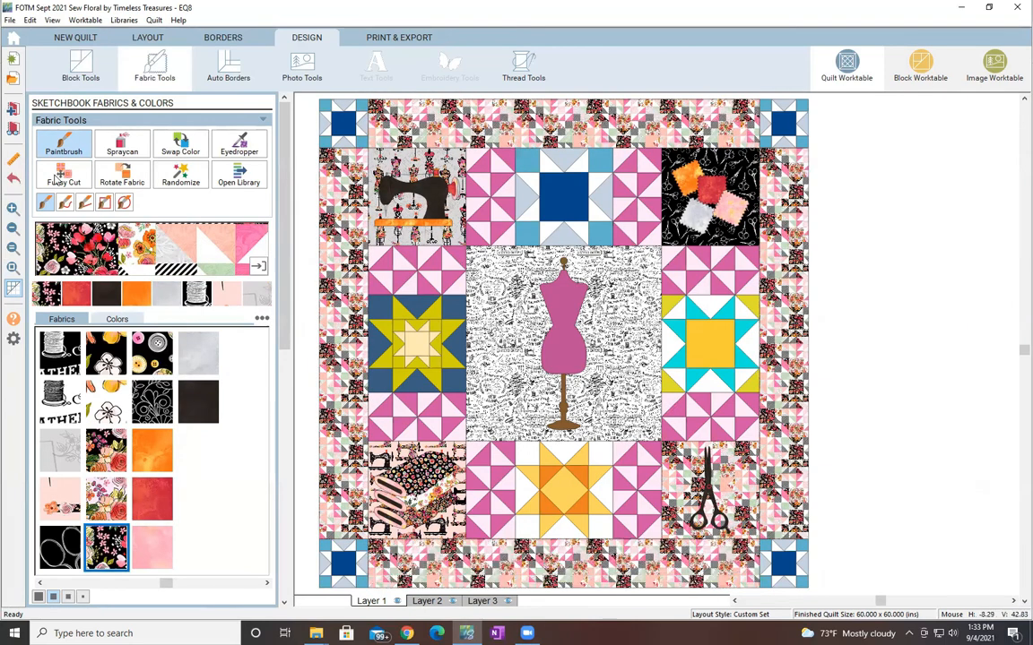
Use Fussy Cut to reposition the patchwork print within the right, top and bottom borders.
left_click(61, 177)
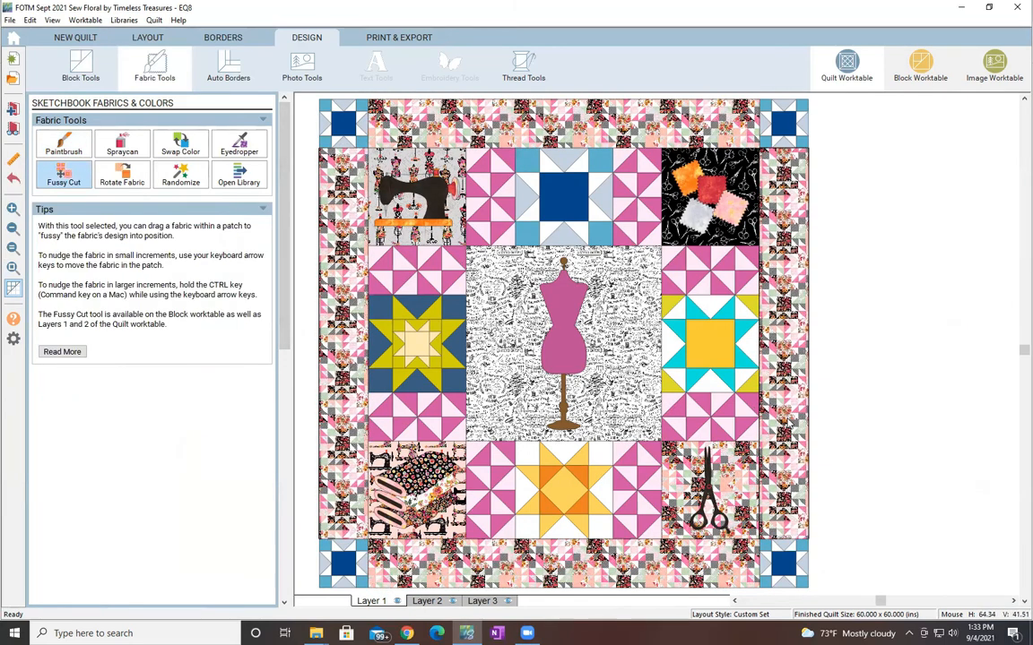
left_click_drag(802, 415, 789, 419)
left_click_drag(577, 125, 618, 163)
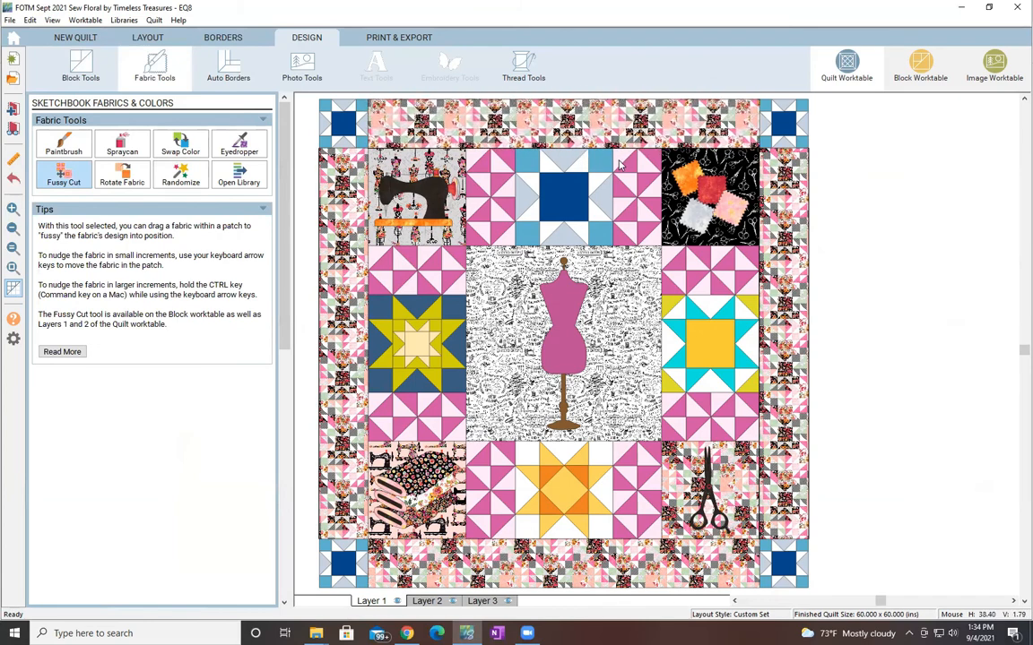
left_click_drag(571, 564, 570, 600)
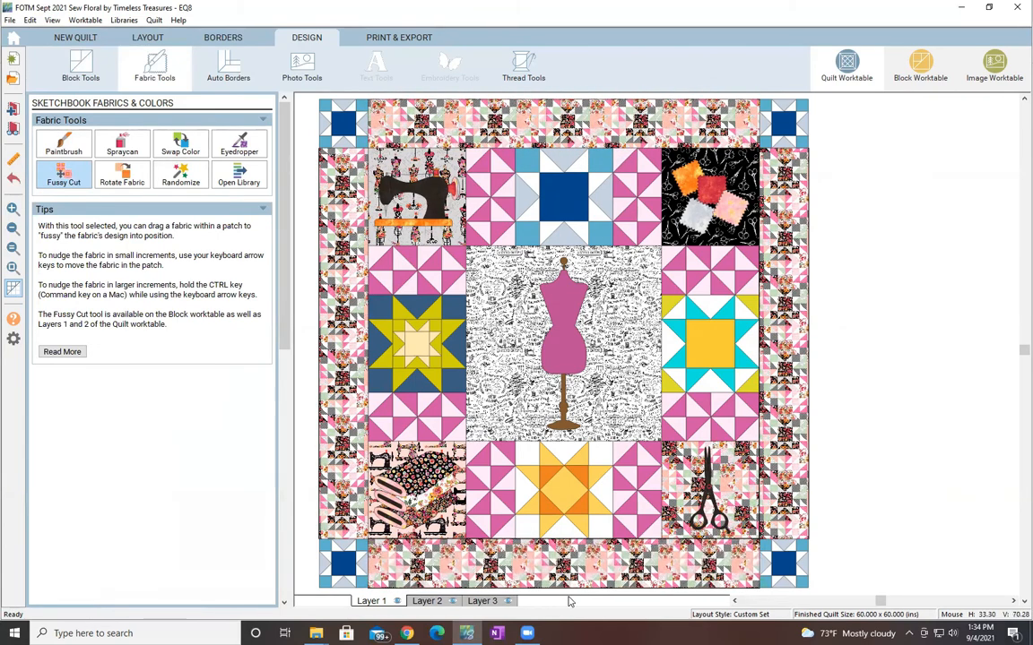
Paint the body of the central dress form with the black rose floral print.
left_click(64, 144)
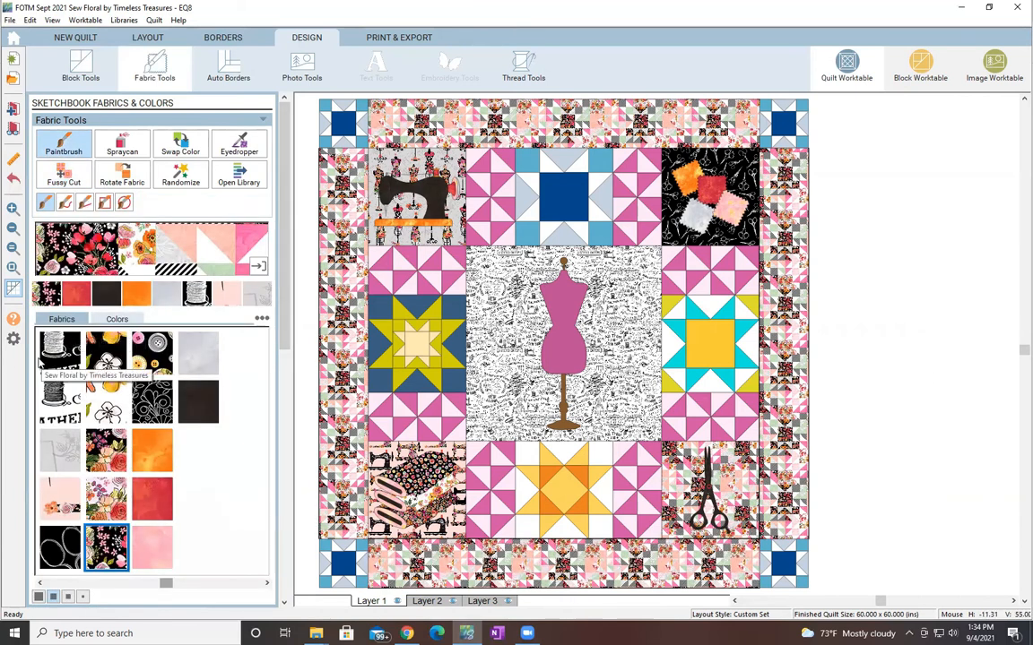
left_click(106, 450)
left_click(563, 350)
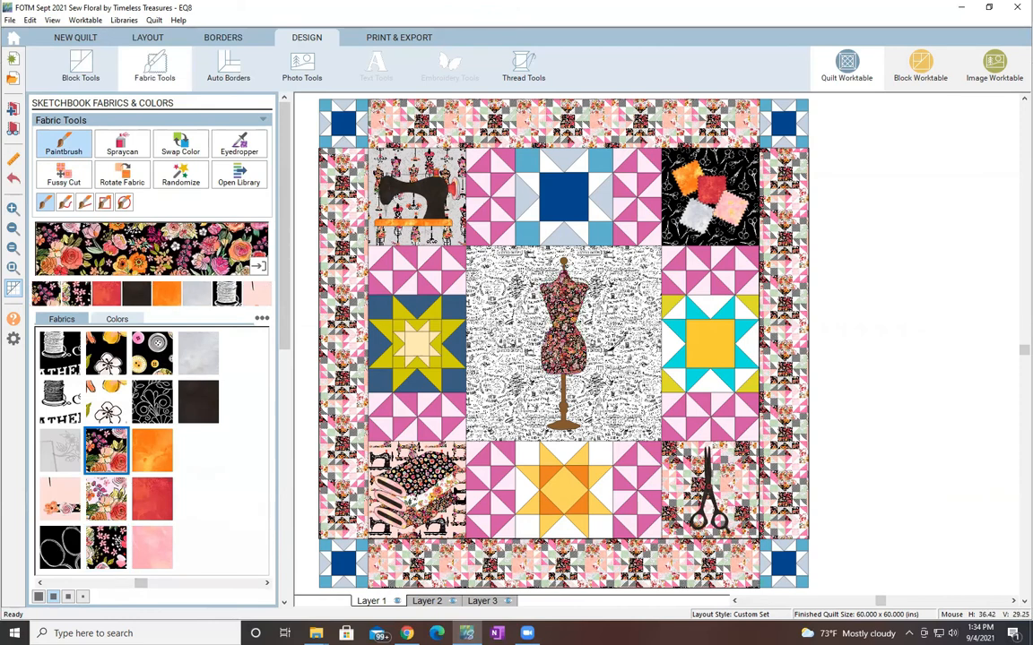
Try the black Solid-ish fabric on the central dress form's top knob and stand.
left_click_drag(447, 207, 621, 458)
left_click(198, 402)
left_click(528, 200)
left_click(529, 465)
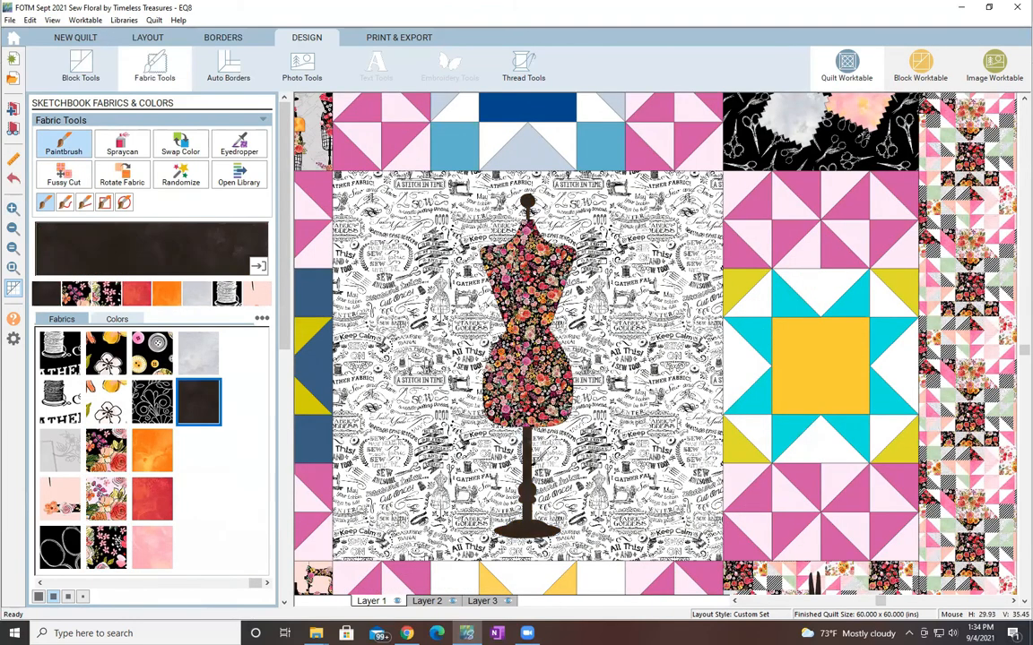
Color the dress form's top knob with the red Solid-ish fabric and its stand with the orange one.
left_click(153, 508)
left_click(528, 202)
left_click(528, 443)
left_click(151, 455)
left_click(528, 443)
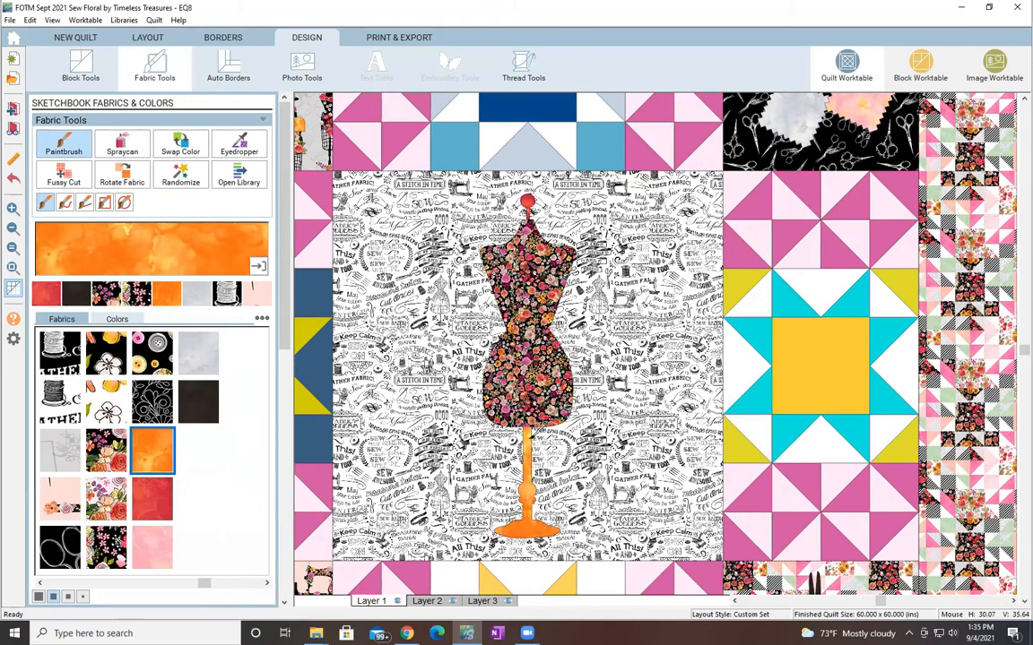
Recolor the dress form's top knob with the orange Solid-ish fabric.
left_click(528, 202)
left_click(13, 268)
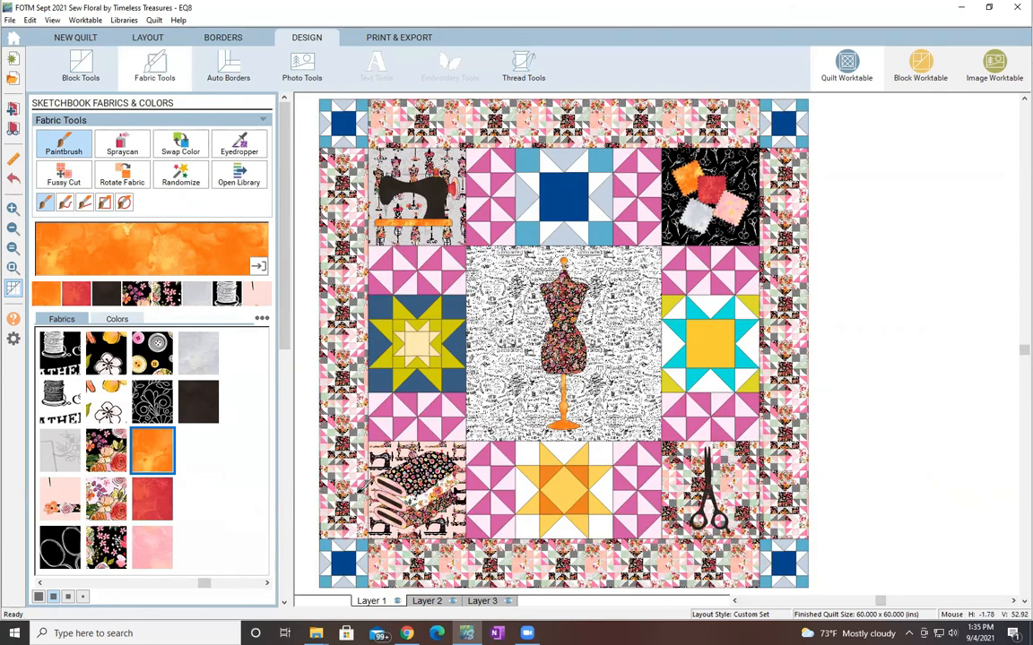
Repaint all four sides of the outer border with the pink multicolored floral print.
left_click(106, 499)
left_click(344, 502)
left_click(418, 561)
left_click(783, 358)
left_click(680, 128)
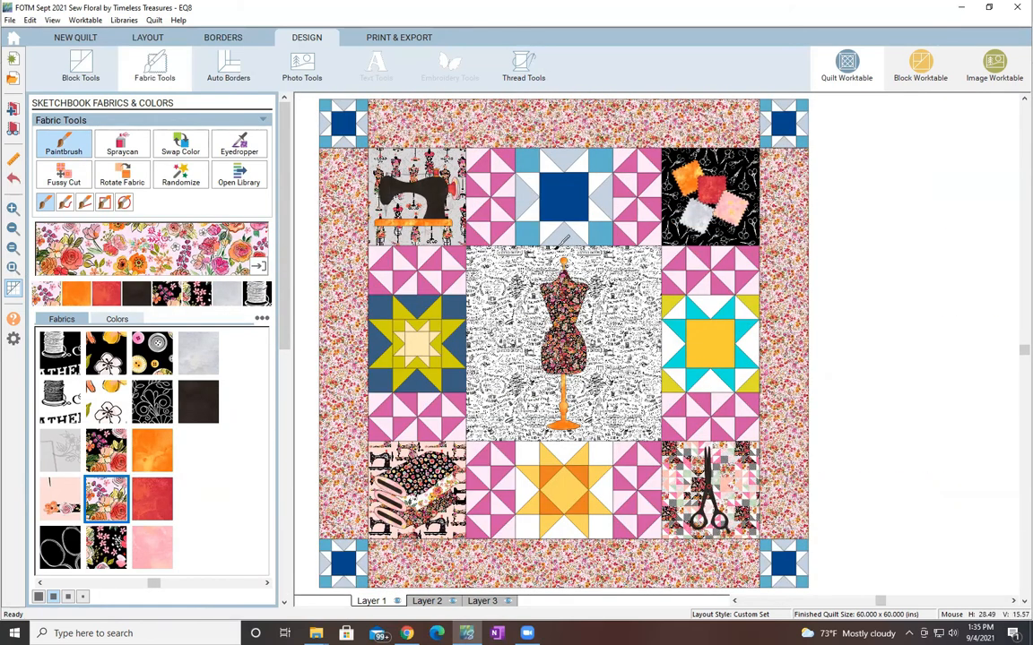
Add a 1.000-inch Long Horizontal border between the blocks and the floral border, and paint it with the black Solid-ish fabric.
left_click(222, 37)
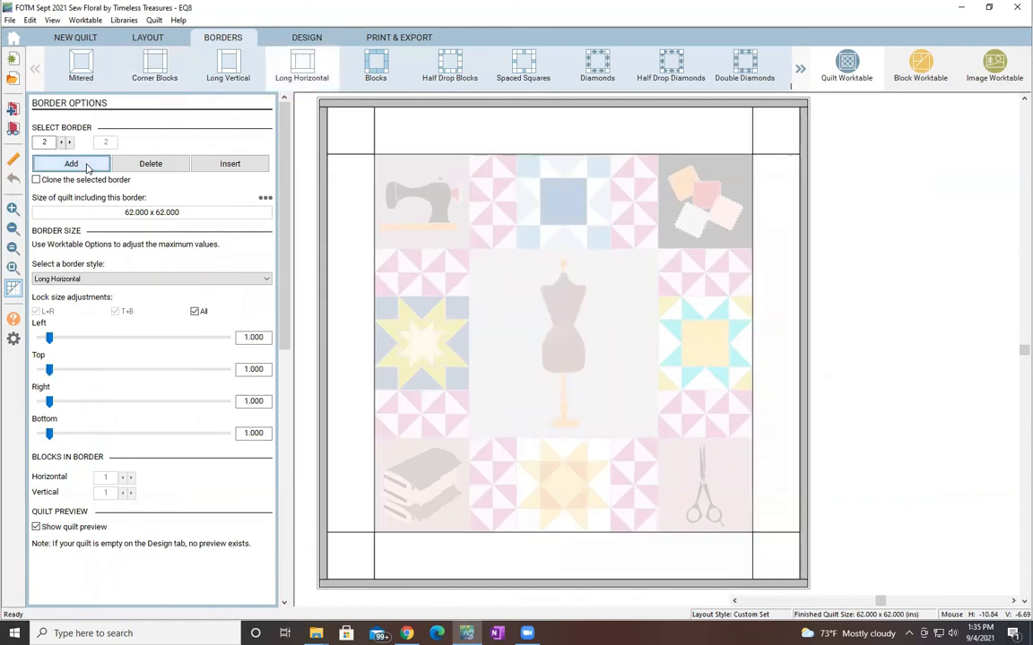
left_click(307, 38)
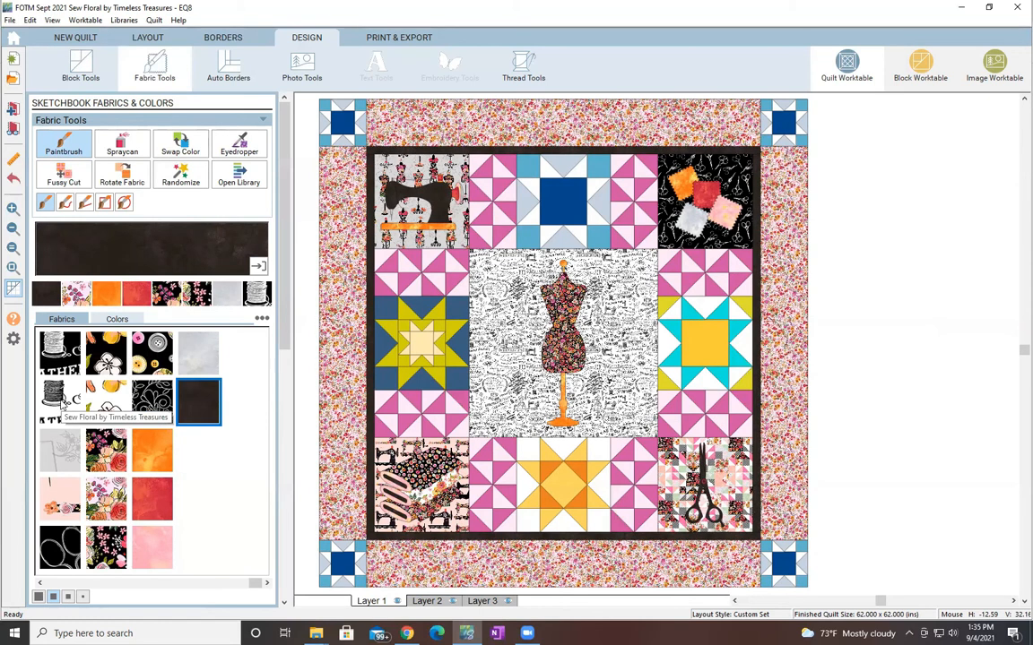
Paint the right star's center square with the gray dress form print and the left star's center with the black button print.
left_click(60, 451)
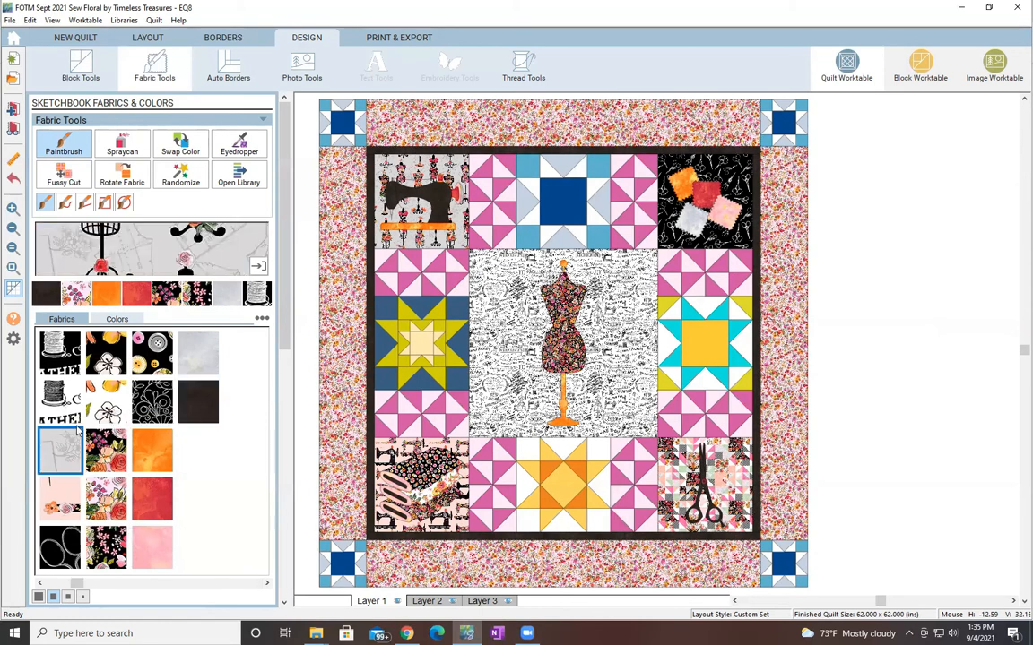
left_click(717, 336)
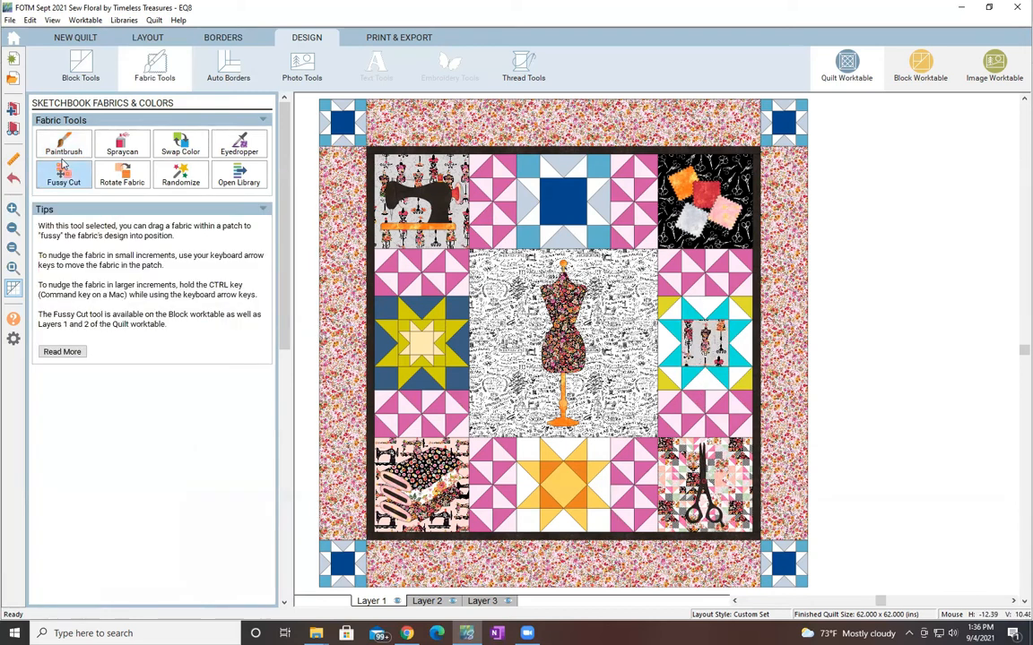
left_click(152, 352)
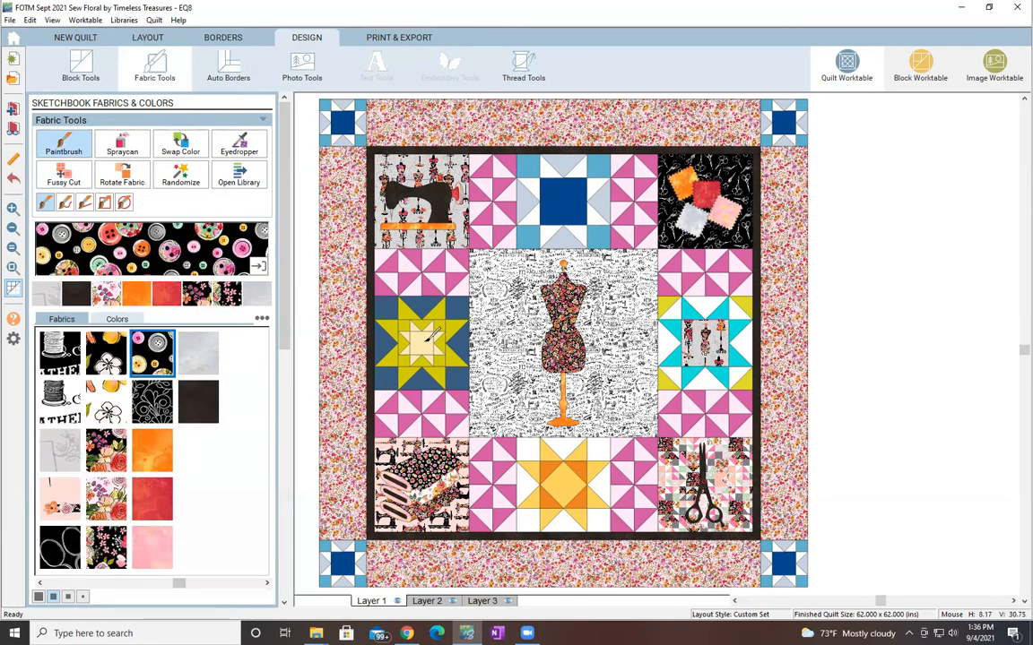
left_click(422, 343)
Paint the bottom star's center with the pink sewing machine print and center a sewing machine in it using Fussy Cut.
left_click(58, 504)
left_click(563, 485)
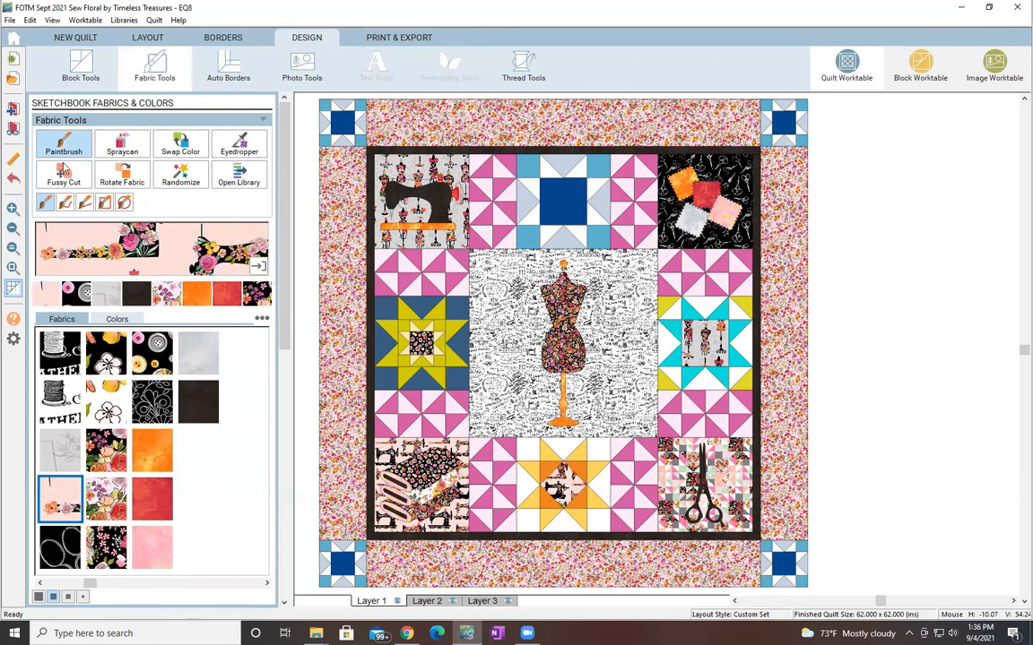
left_click(63, 175)
left_click_drag(563, 485, 568, 495)
left_click(71, 146)
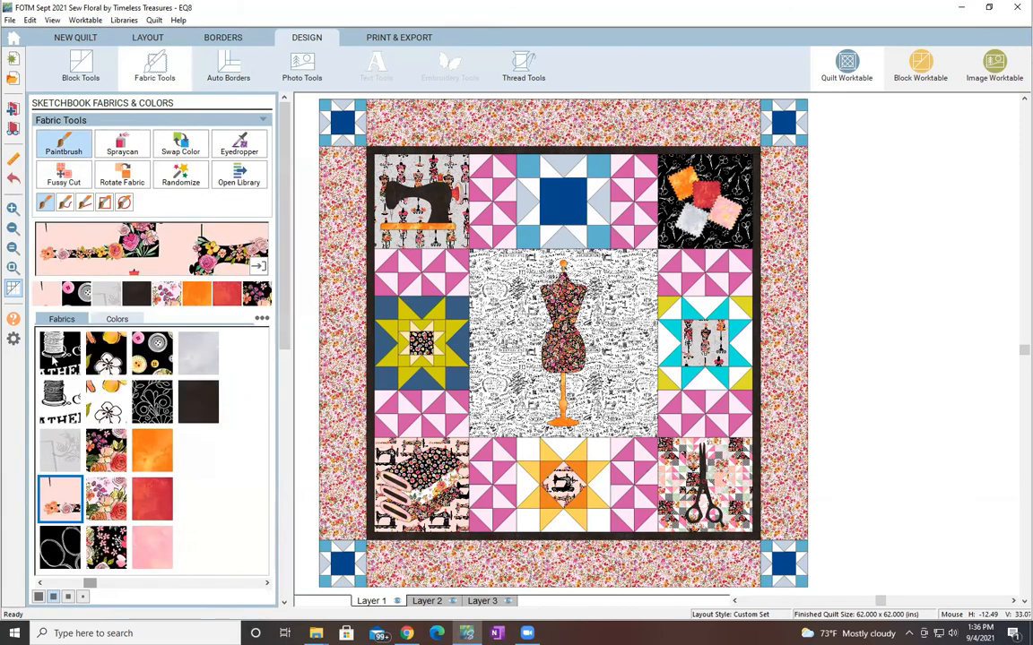
Try the patchwork print in the top star's center square.
left_click(105, 358)
left_click(107, 402)
left_click(102, 493)
left_click(61, 502)
left_click(56, 552)
left_click(106, 402)
left_click(153, 354)
left_click(152, 401)
left_click(153, 451)
left_click(152, 548)
left_click(107, 548)
left_click(563, 202)
left_click(63, 175)
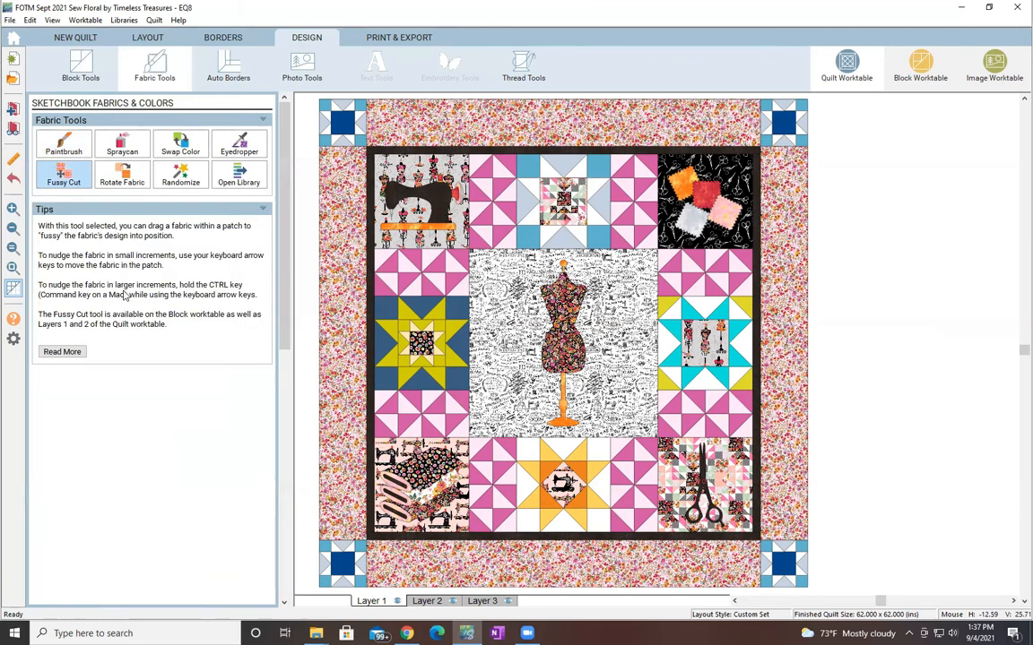
Paint the left star's center with the black scissors print and the top star's center with the black button print.
left_click(63, 144)
left_click(59, 547)
left_click(563, 202)
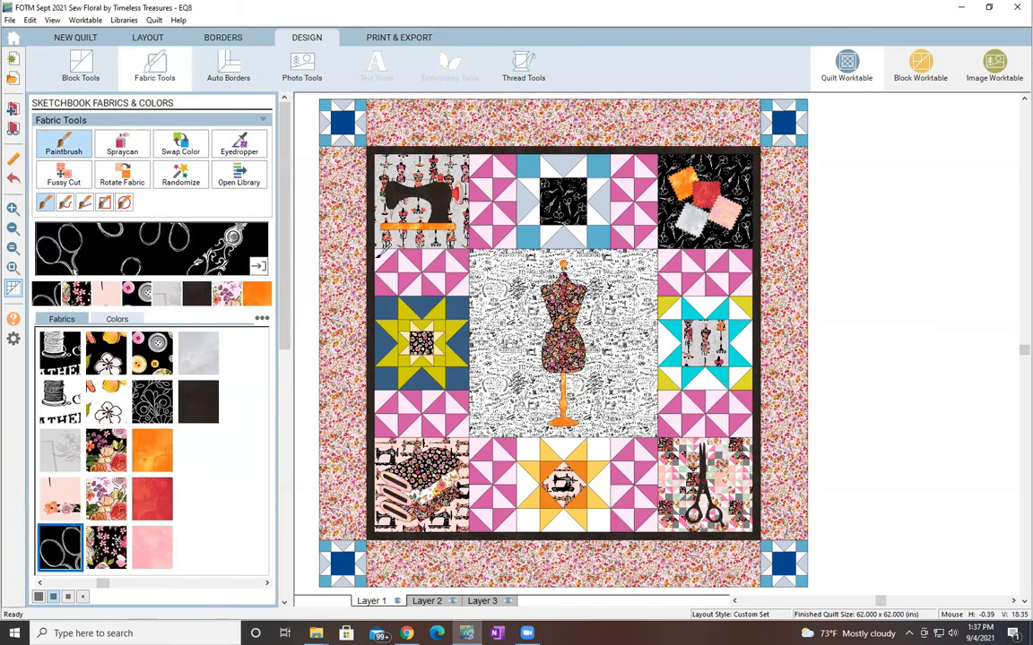
left_click(152, 355)
left_click(563, 201)
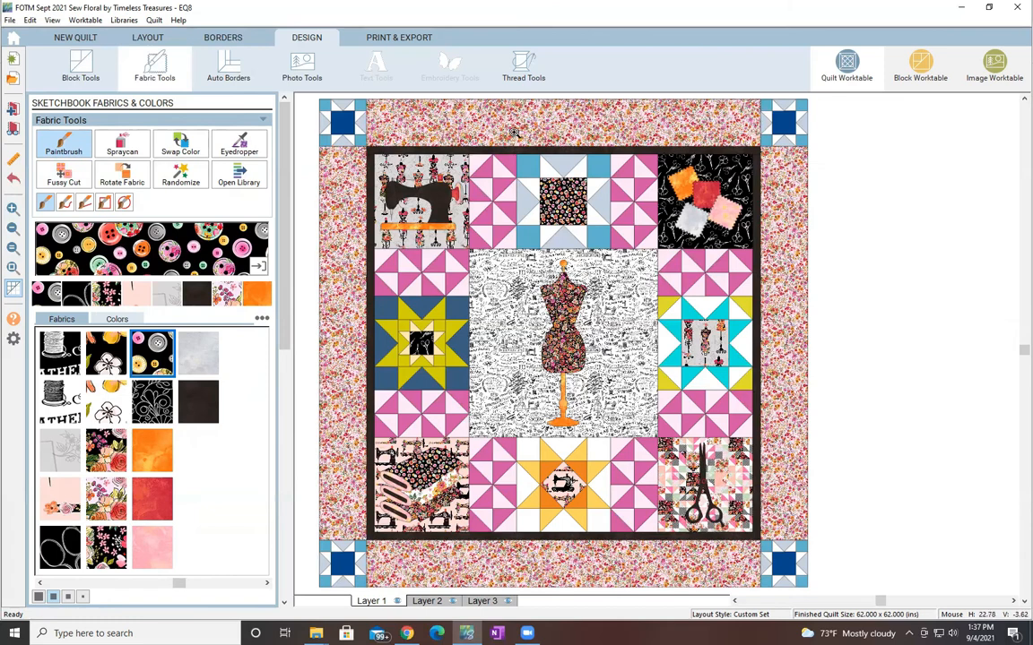
Paint all eight points of the top star with the white large floral print.
left_click_drag(514, 132, 624, 265)
left_click(105, 404)
left_click(549, 239, "ctrl")
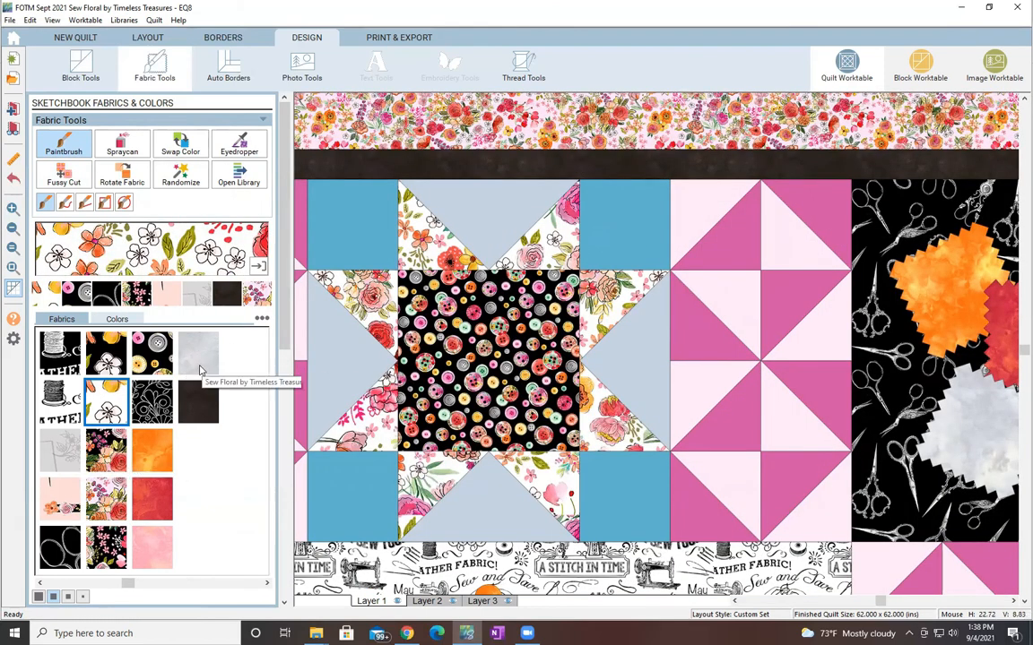
Paint the top star block's upper-left corner square with the black large floral print.
left_click(106, 451)
left_click(106, 354)
left_click(364, 222)
Try the black small blossom print and the black rose floral on the top star block's lower-left corner square.
left_click(105, 547)
left_click(370, 485)
left_click(103, 454)
left_click(362, 485)
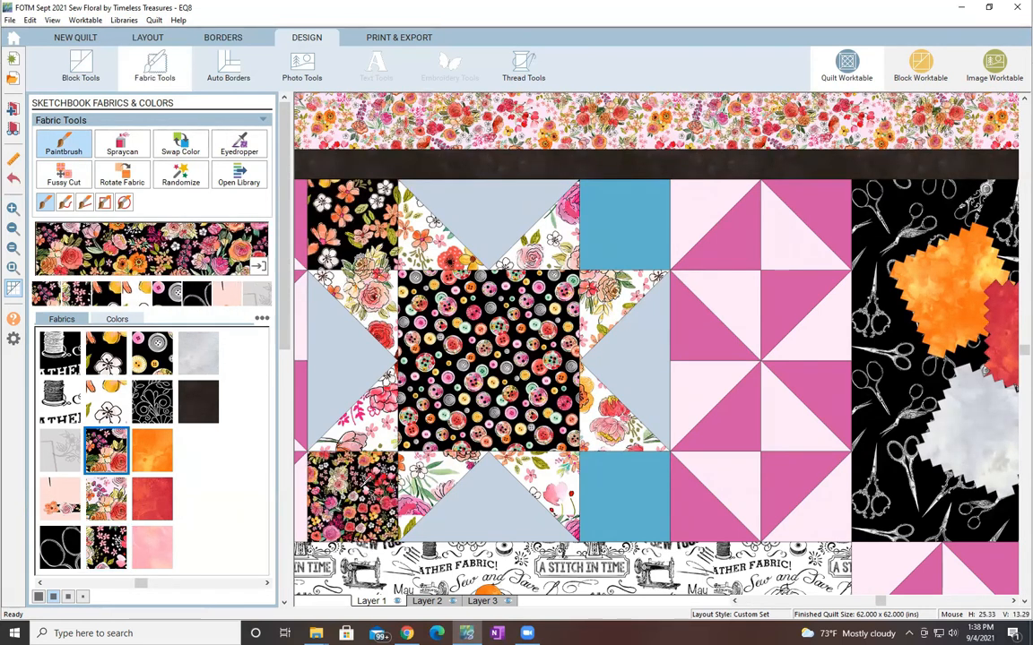
Center a flower cluster in the upper-left corner square with Fussy Cut and paint the other three corner squares with the black large floral print.
left_click(63, 176)
left_click(63, 143)
left_click(106, 355)
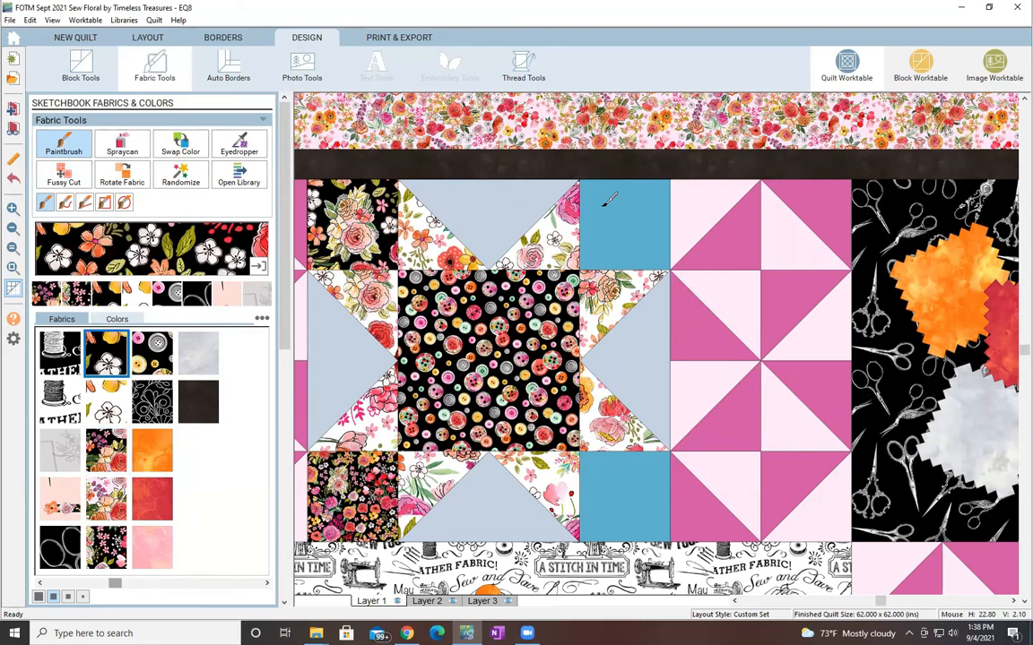
left_click(607, 207)
left_click(618, 491)
left_click(361, 493)
Use Fussy Cut to reposition the large flowers within the top star block's other three corner squares.
left_click(67, 177)
left_click_drag(617, 235, 626, 221)
left_click_drag(639, 511, 394, 316)
left_click_drag(354, 490, 380, 487)
left_click_drag(639, 491, 778, 597)
left_click_drag(625, 224, 628, 170)
Rotate the floral print in the top star block's upper-right corner square in 90-degree steps and adjust its placement with Fussy Cut.
left_click(123, 175)
left_click(633, 233)
left_click(630, 231)
left_click(630, 230)
left_click(628, 228)
left_click(627, 227)
left_click(625, 225)
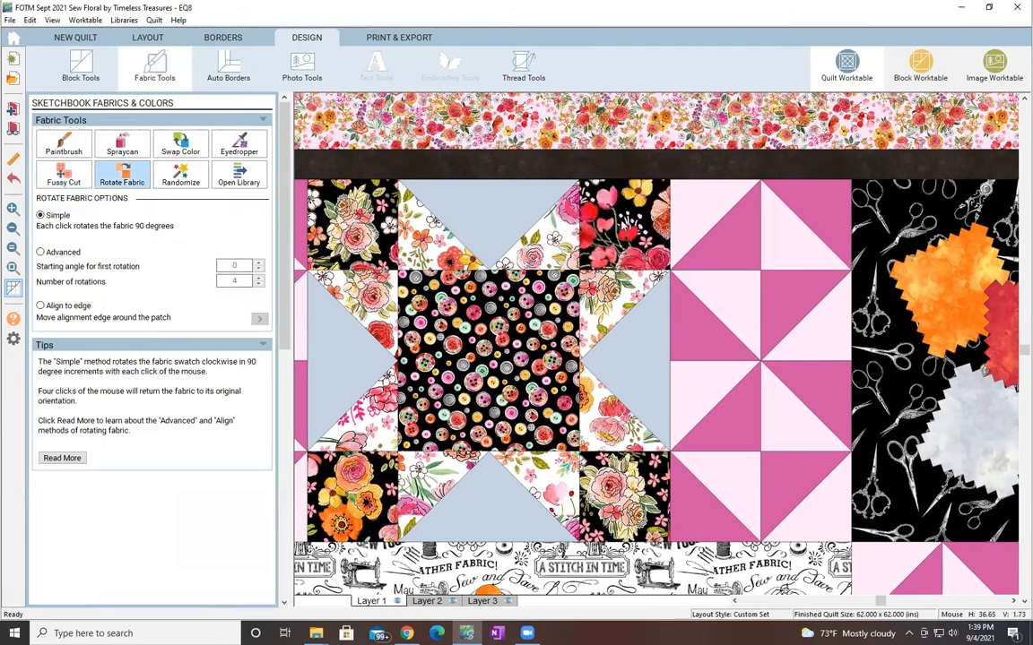
left_click(39, 169)
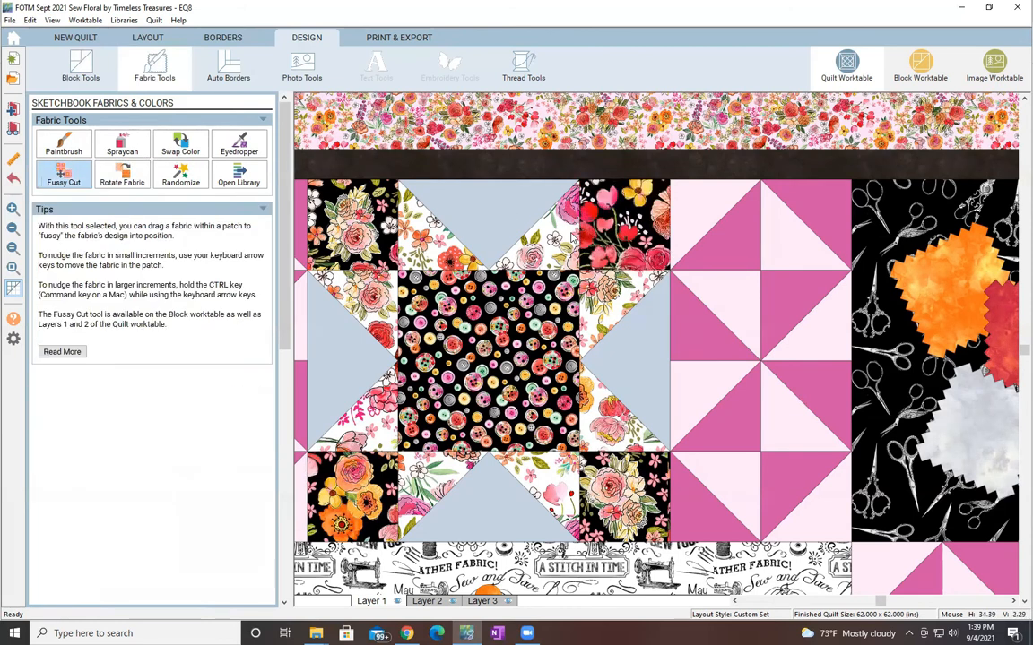
Paint the top star's four background triangles with the gray Solid-ish fabric.
left_click(55, 145)
left_click(199, 354)
left_click(328, 358)
left_click(490, 219)
left_click(657, 362)
left_click(491, 497)
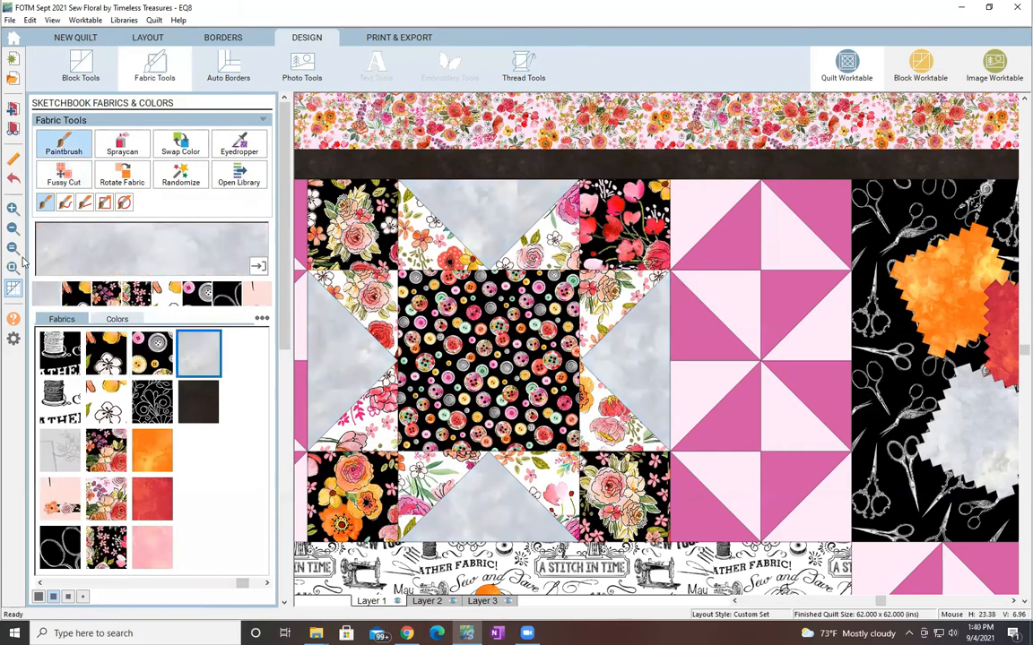
left_click(13, 248)
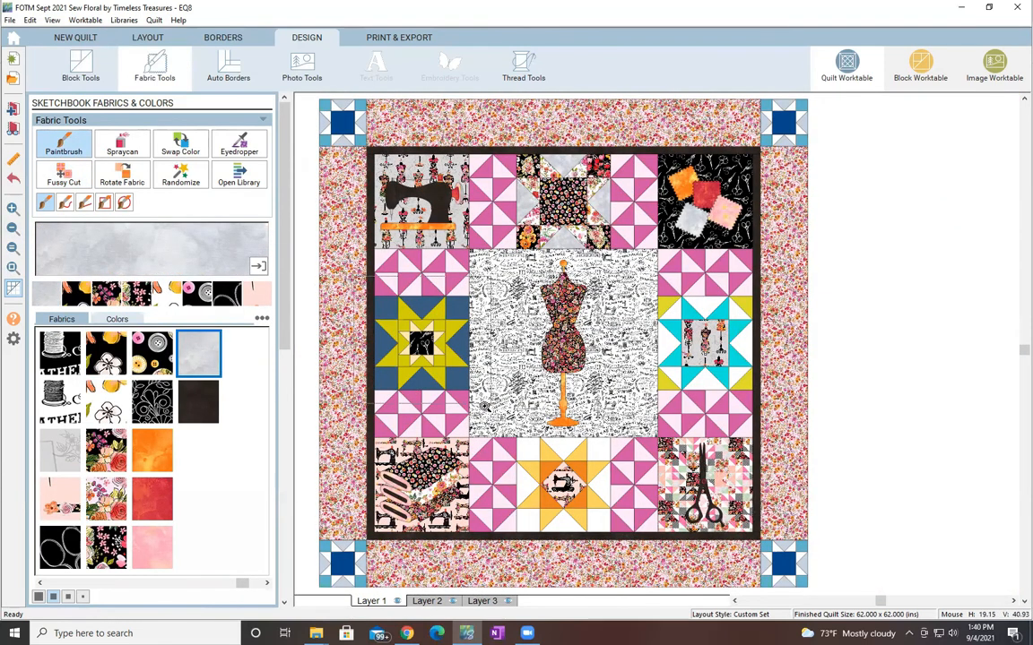
Paint the points of the small inner star in the left star block with the pink Solid-ish fabric.
left_click_drag(485, 407, 488, 405)
left_click(165, 548)
left_click(594, 419)
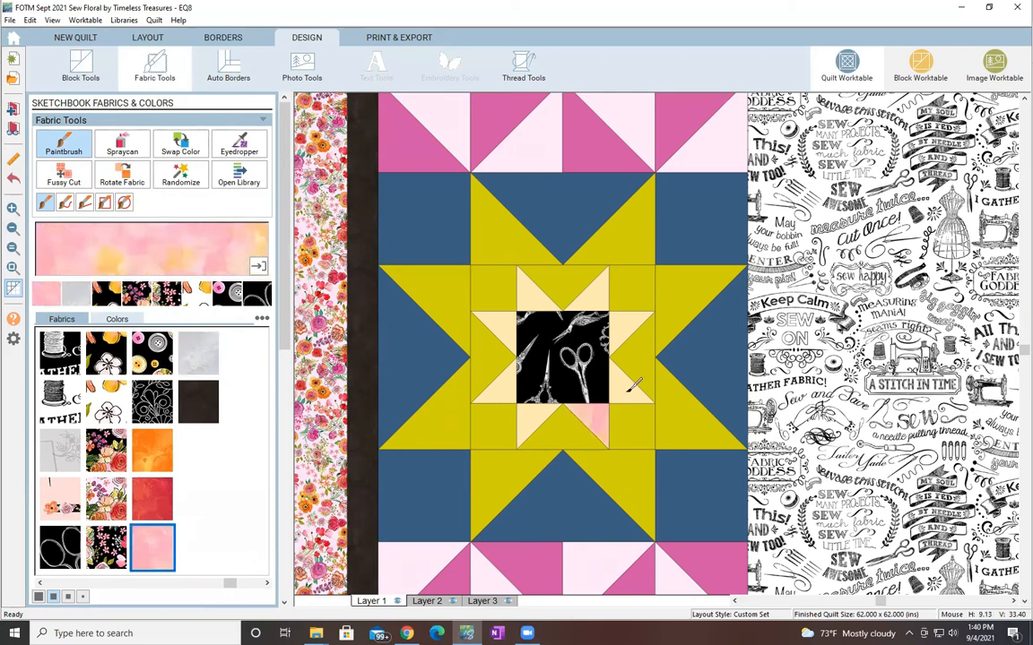
left_click(624, 390)
left_click(624, 327)
left_click(594, 296)
left_click(530, 297)
left_click(502, 325)
Paint the background patches around the left block's small inner star with the black scroll floral print.
left_click(152, 402)
left_click(485, 357)
left_click(491, 286)
left_click(563, 284)
left_click(633, 287)
left_click(639, 357)
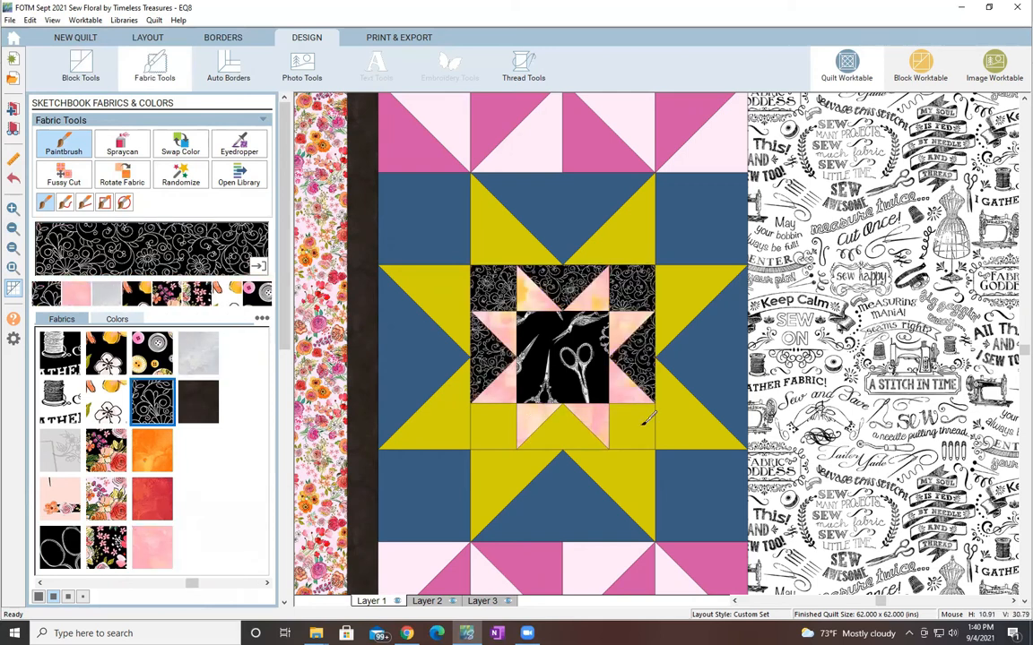
left_click(640, 425)
left_click(563, 434)
Paint the large outer points of the left star with the same black scroll floral print.
left_click(685, 272)
left_click(620, 228)
left_click(706, 420)
left_click(634, 479)
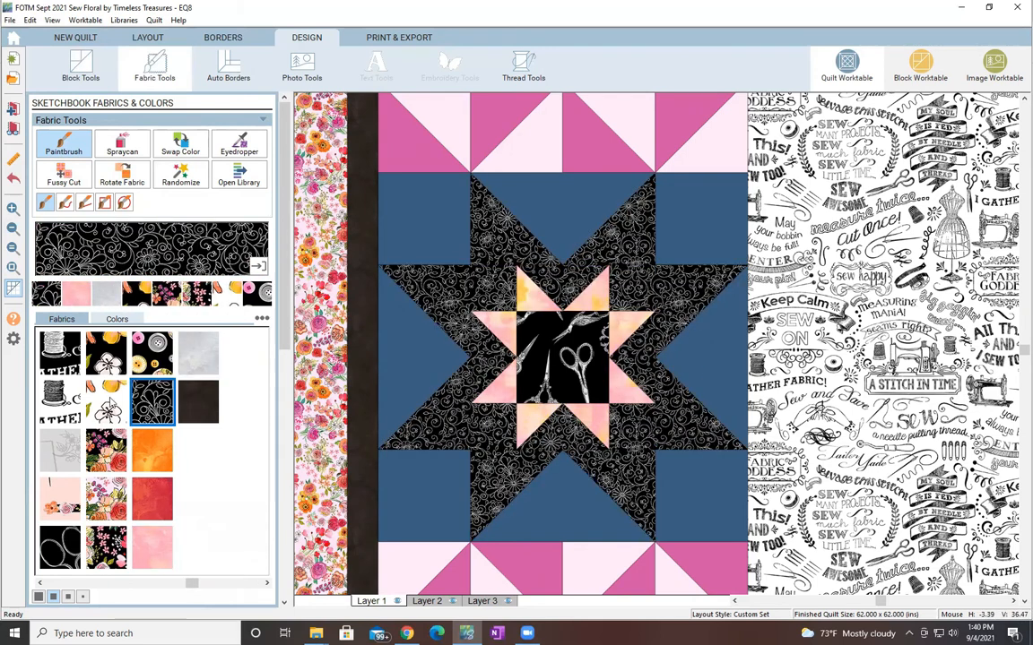
Paint the left star block's blue corner squares and background triangles with the pink multicolored floral print.
left_click(107, 498)
left_click(424, 497)
left_click(408, 359)
left_click(424, 217)
left_click(563, 201)
left_click(701, 217)
left_click(717, 359)
left_click(701, 498)
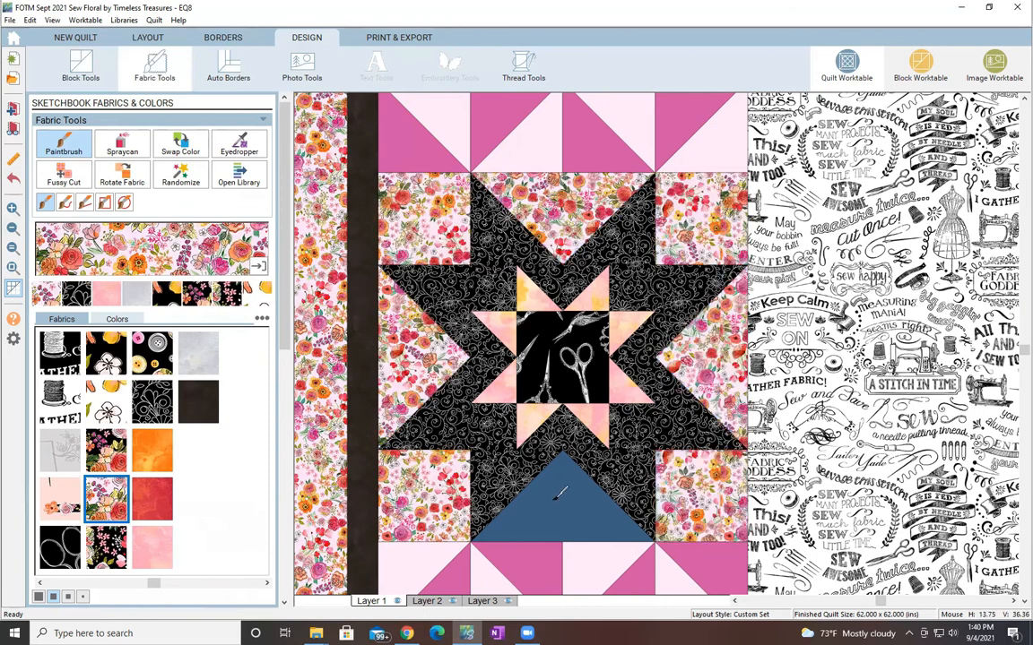
Paint the turquoise points of the right star with the black button print.
left_click(12, 269)
left_click_drag(783, 404, 782, 402)
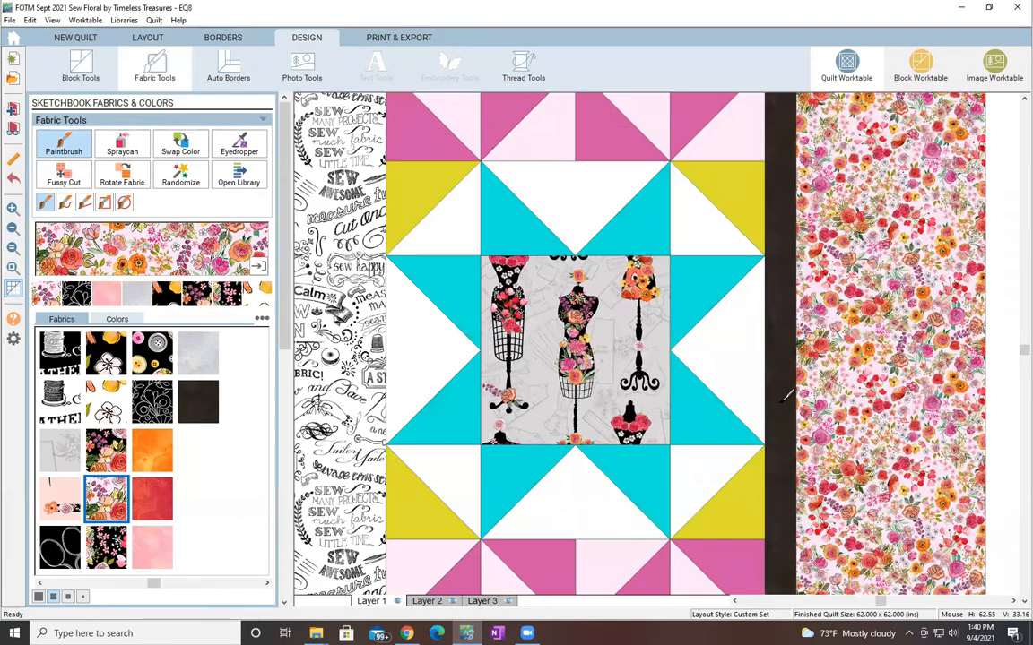
left_click(152, 353)
left_click(449, 413)
left_click(449, 287)
left_click(512, 224)
left_click(638, 224)
left_click(700, 286)
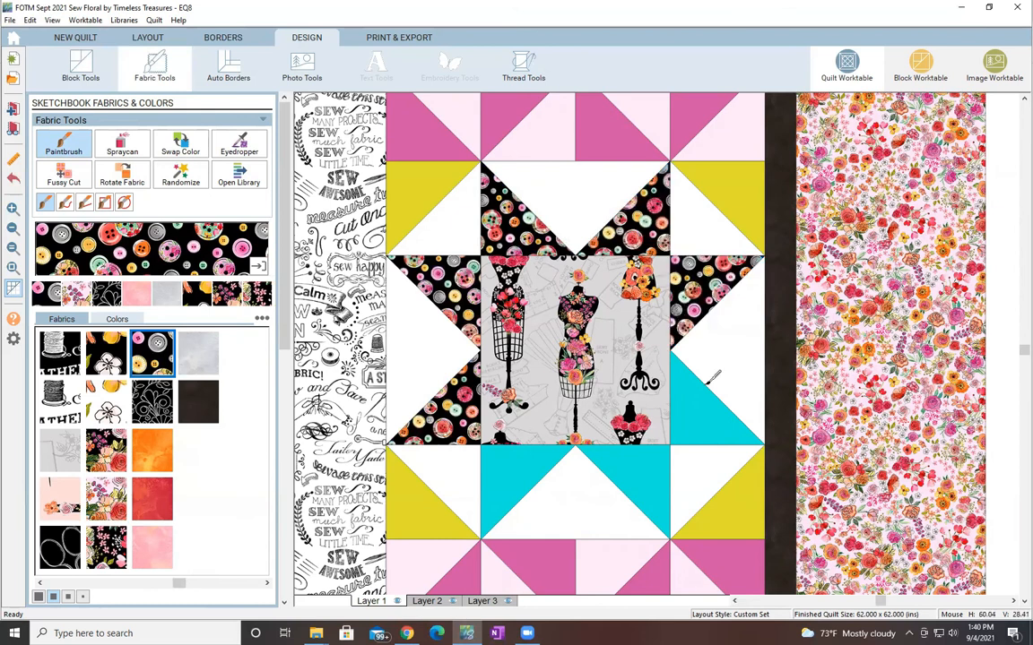
left_click(700, 413)
left_click(512, 476)
Paint the four yellow-green corner triangles of the right star block with the black button print.
left_click(406, 511)
left_click(417, 193)
left_click(743, 179)
left_click(724, 502)
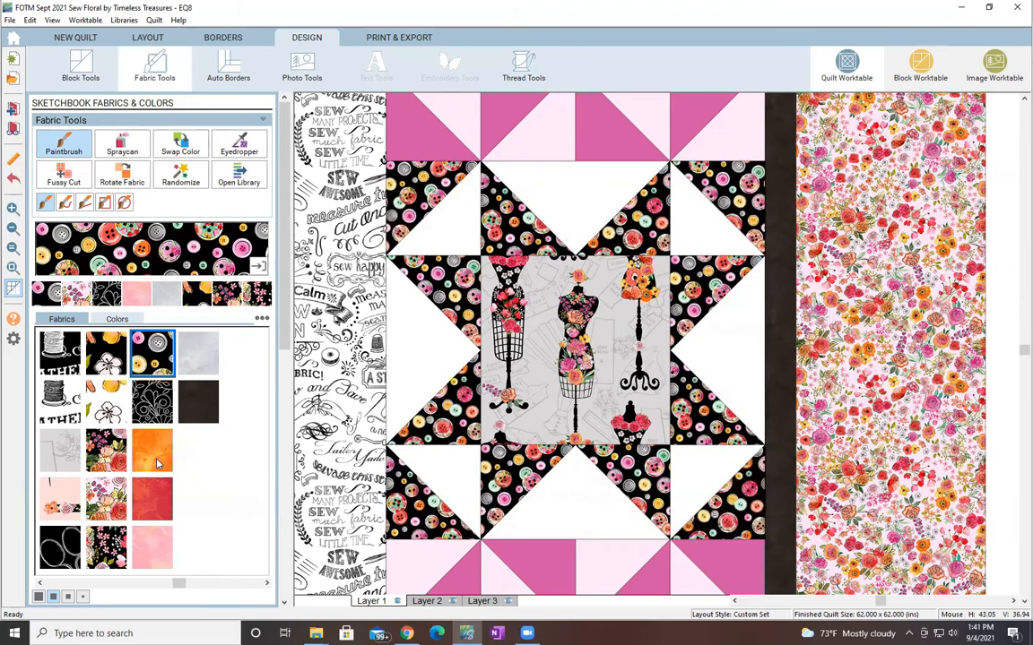
Paint the right star's four large background triangles with the orange Solid-ish fabric.
left_click(152, 452)
left_click(717, 349)
left_click(574, 489)
left_click(573, 202)
left_click(430, 349)
Paint the white corner triangles of the right star block with the red Solid-ish fabric.
left_click(152, 499)
left_click(421, 480)
left_click(421, 224)
left_click(13, 267)
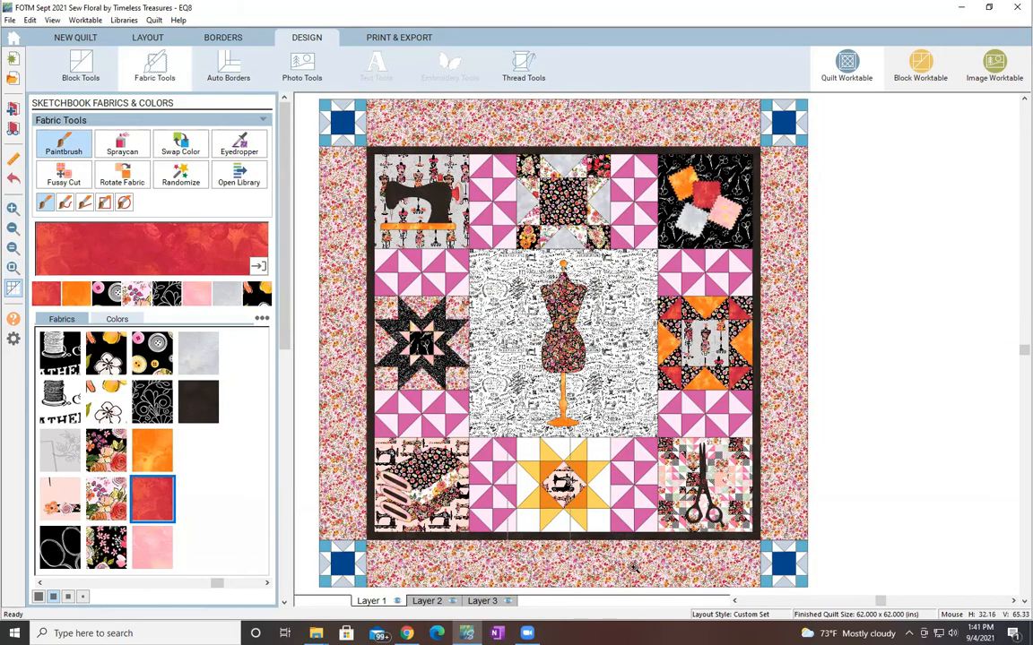
Paint the bottom star block's four corner squares with the black scissors print.
left_click_drag(633, 568, 520, 440)
left_click(59, 547)
left_click(359, 468)
left_click(372, 204)
left_click(647, 203)
left_click(637, 468)
Use Fussy Cut to reposition the scissors within each of the bottom star block's corner squares.
left_click(63, 175)
left_click_drag(386, 219, 372, 209)
left_click_drag(670, 222, 661, 205)
left_click_drag(625, 472, 641, 492)
left_click_drag(382, 457, 361, 492)
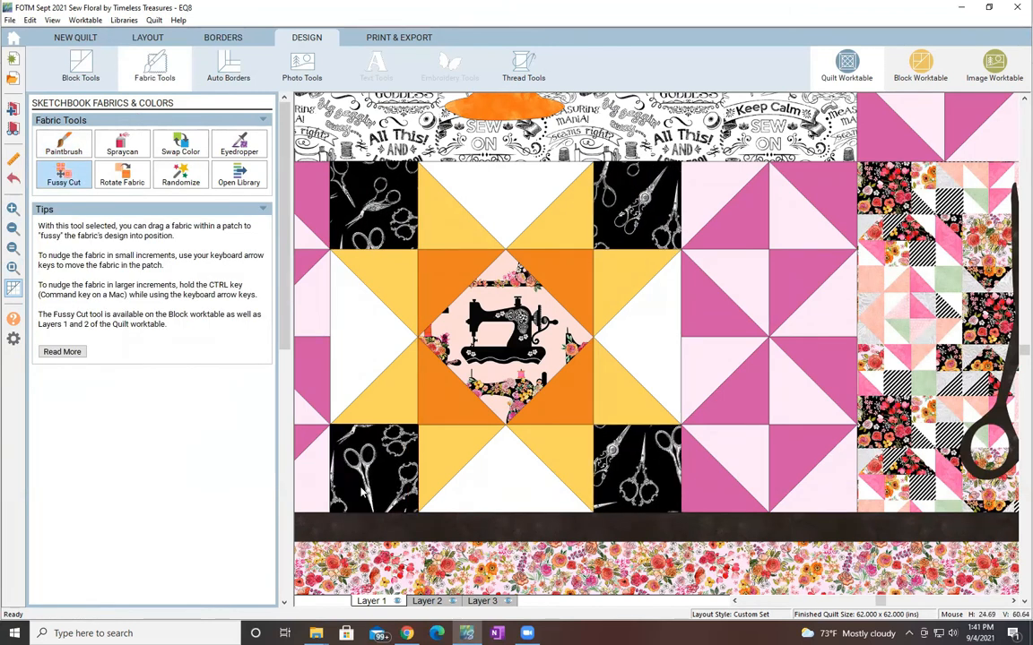
Paint the yellow points of the bottom star with the pink multicolored floral print.
left_click(64, 143)
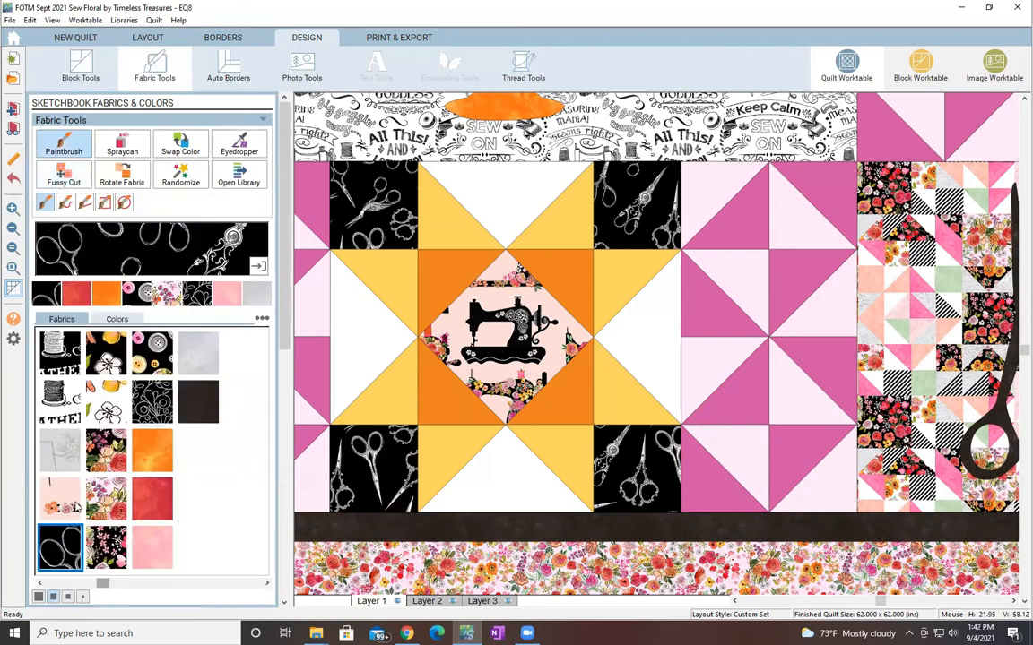
left_click(110, 511)
left_click(443, 455)
left_click(389, 397)
left_click(389, 281)
left_click(446, 221)
left_click(565, 220)
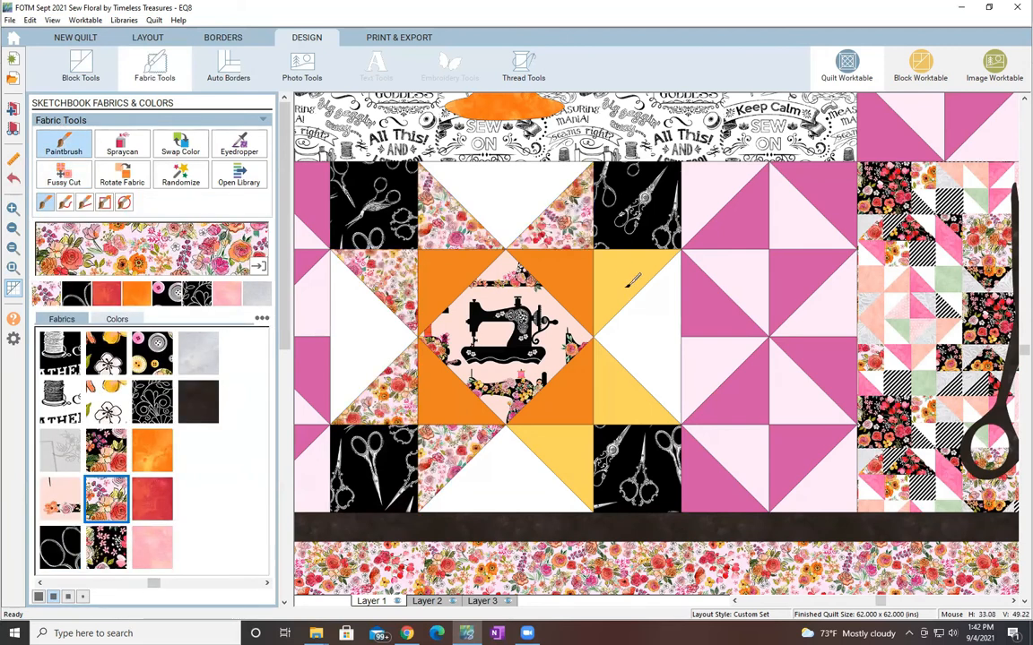
left_click(632, 281)
left_click(621, 394)
Paint the four triangles around the sewing machine center with the orange Solid-ish fabric.
left_click(154, 452)
left_click(443, 396)
left_click(445, 279)
left_click(564, 277)
left_click(567, 394)
Paint the bottom star's white background triangles with the gray Solid-ish fabric.
left_click(200, 354)
left_click(363, 335)
left_click(505, 201)
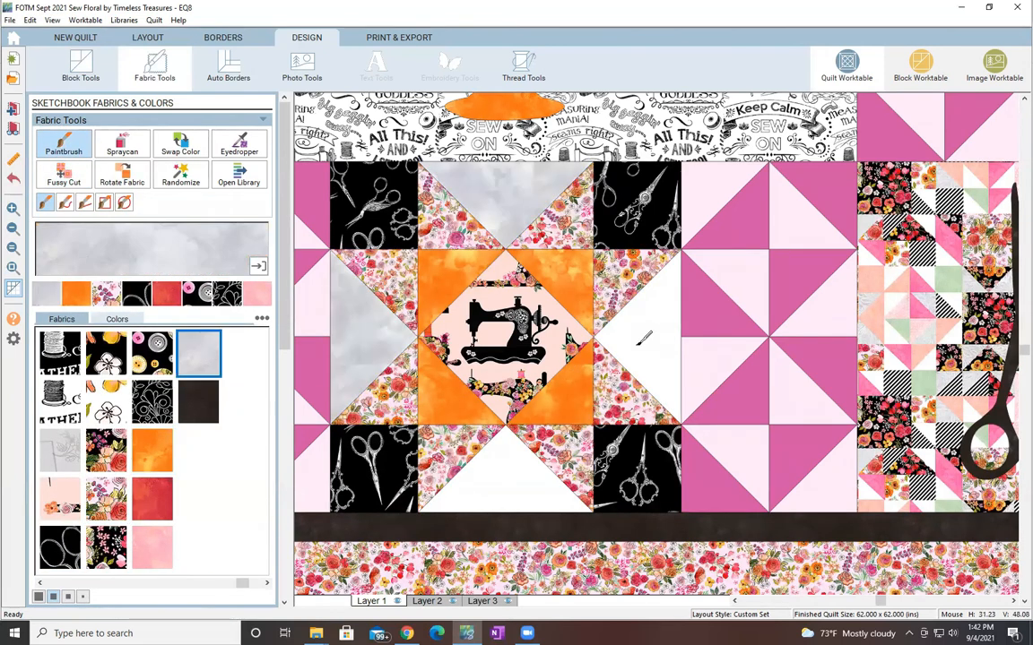
left_click(11, 249)
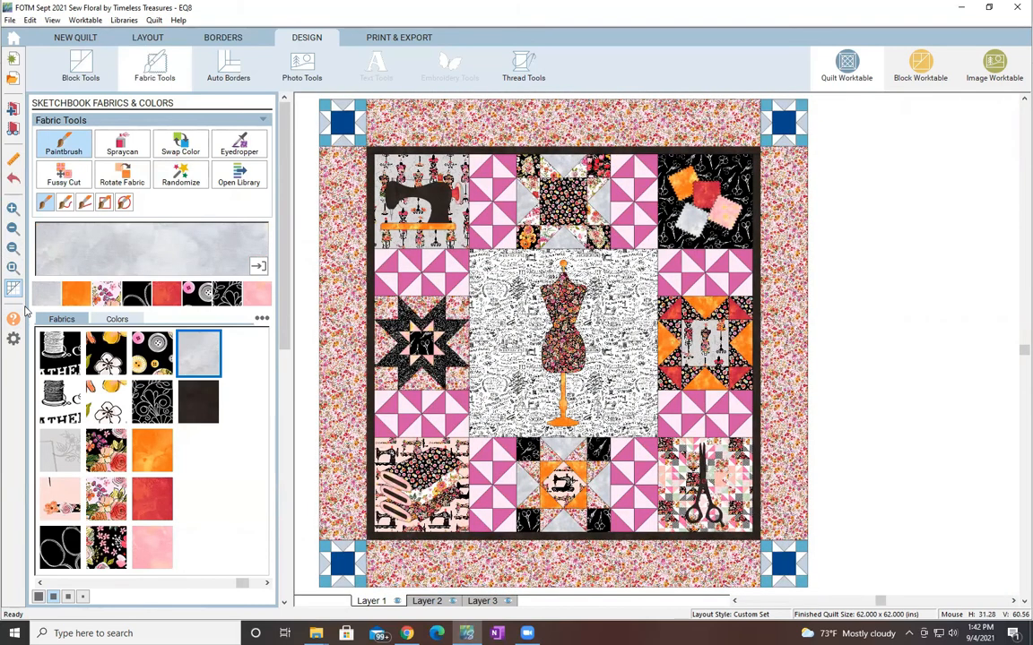
Color the upper pinwheel beside the sewing machine block with the black, red, gray and pink Solid-ish fabrics.
left_click(197, 403)
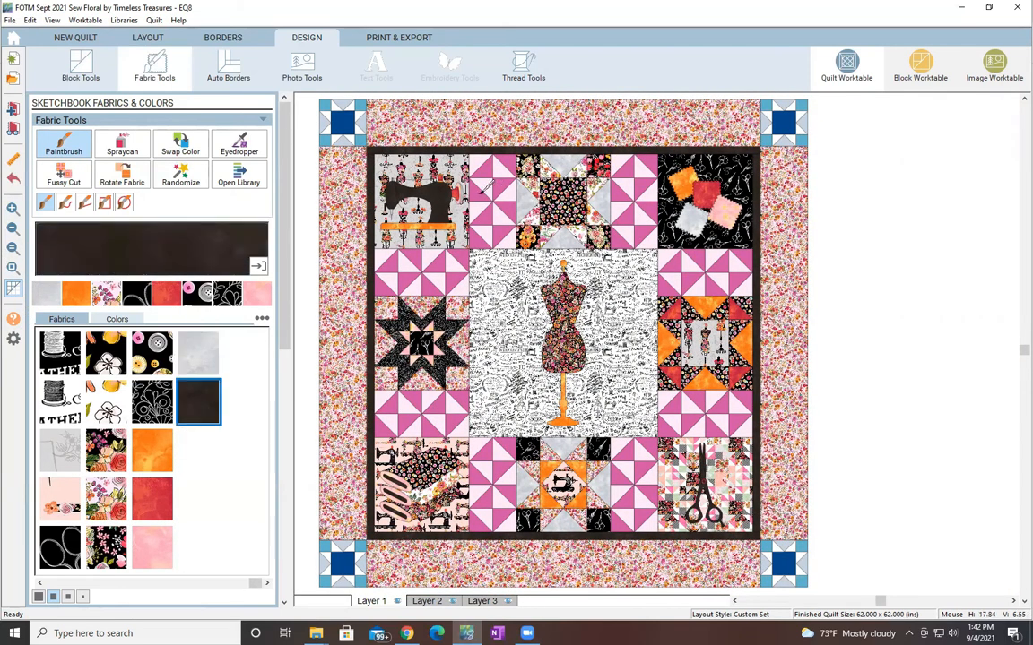
left_click(149, 503)
left_click(493, 184)
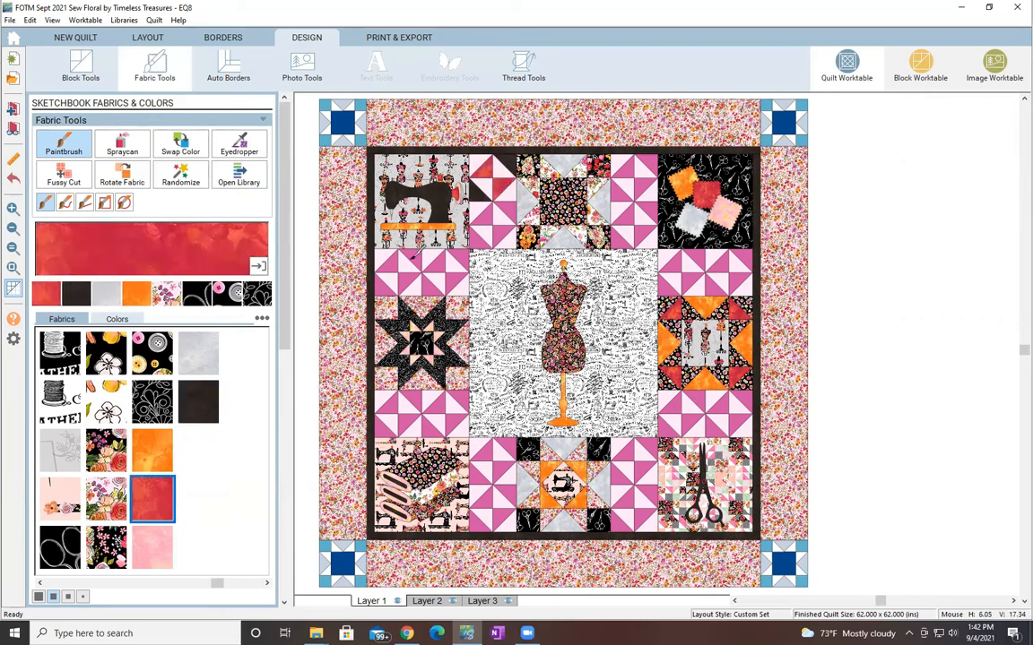
left_click(198, 354)
left_click(152, 547)
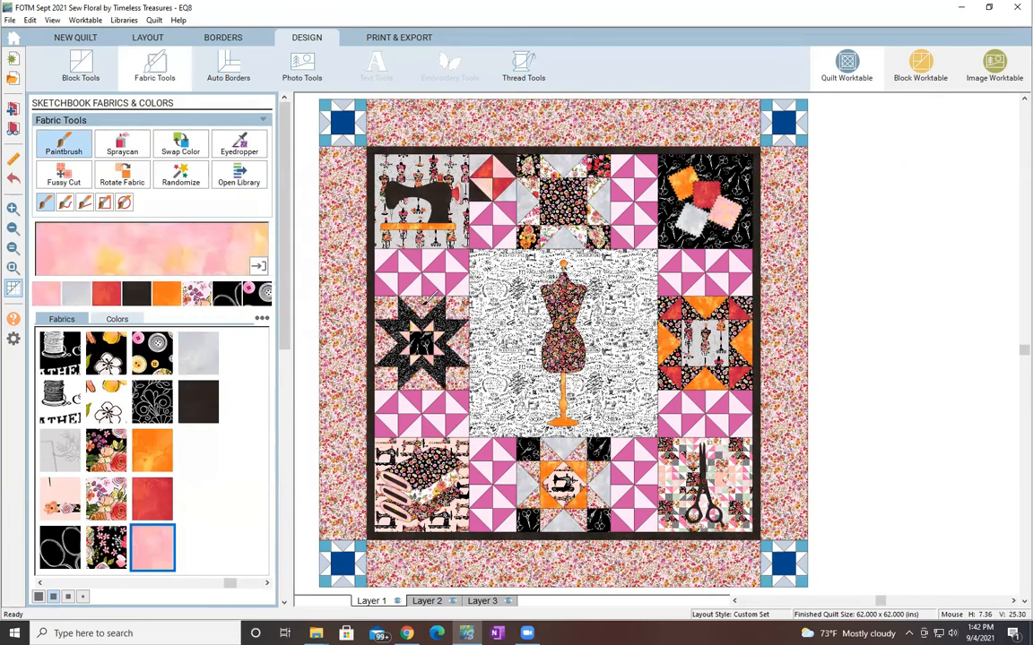
Color the pinwheel directly above the left star with the red, orange and pink Solid-ish fabrics.
left_click(160, 502)
left_click(410, 273)
left_click(152, 450)
left_click(386, 260)
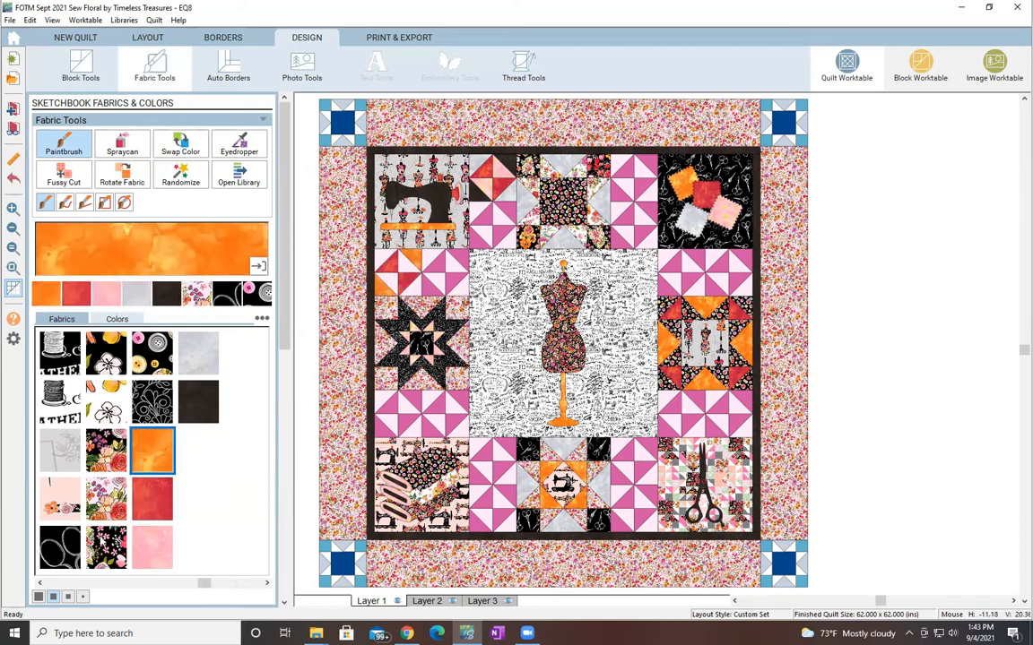
left_click(152, 546)
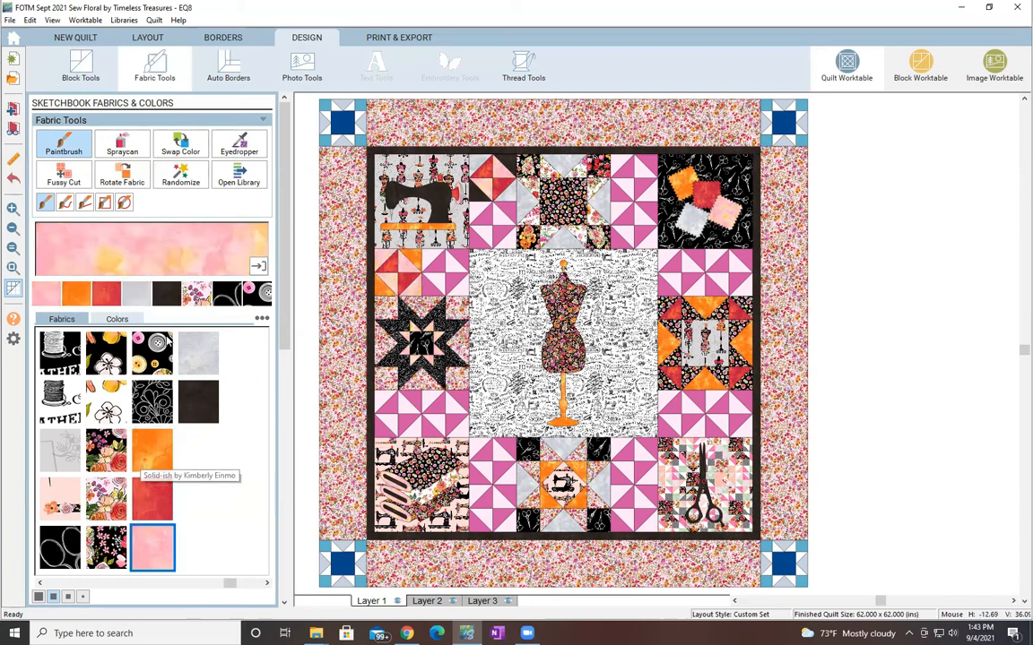
Paint the magenta triangles of all pinwheel blocks alternately with the orange and red Solid-ish fabrics.
left_click(154, 449)
left_click(453, 261, "ctrl")
left_click(435, 284, "ctrl")
left_click(154, 498)
left_click(436, 264, "ctrl")
left_click(454, 284, "ctrl")
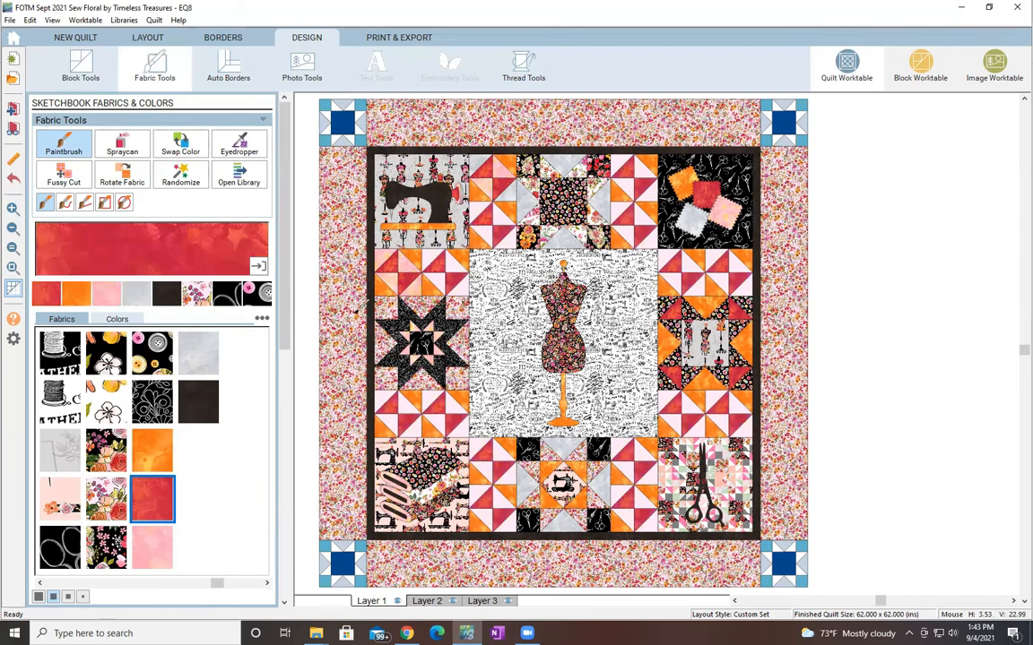
Paint the pale triangles of all pinwheel blocks with the pink Solid-ish fabric.
left_click(198, 353)
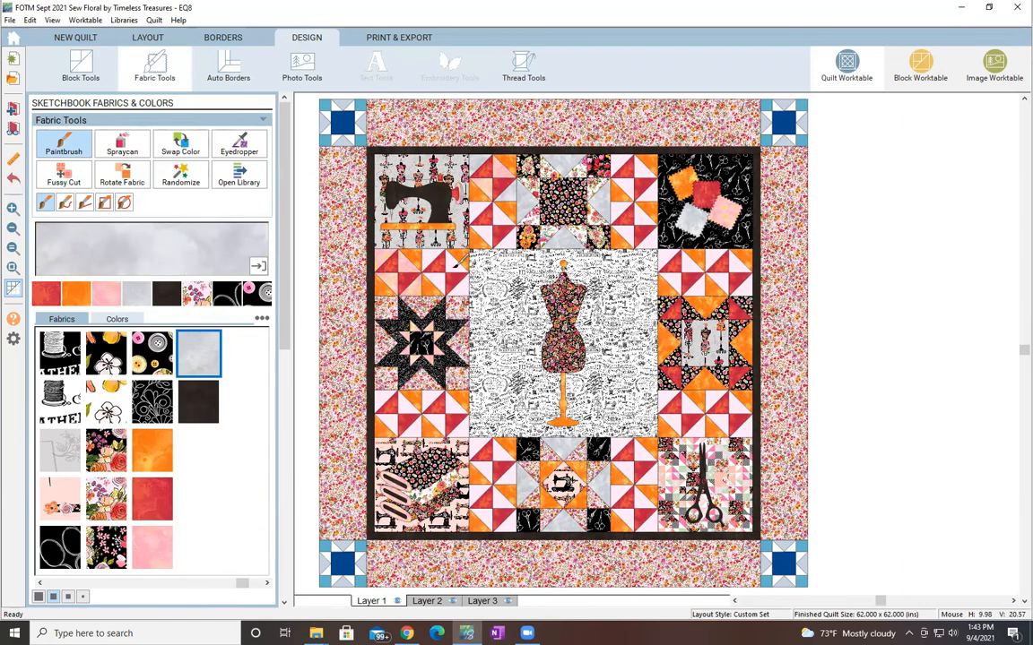
left_click(152, 547)
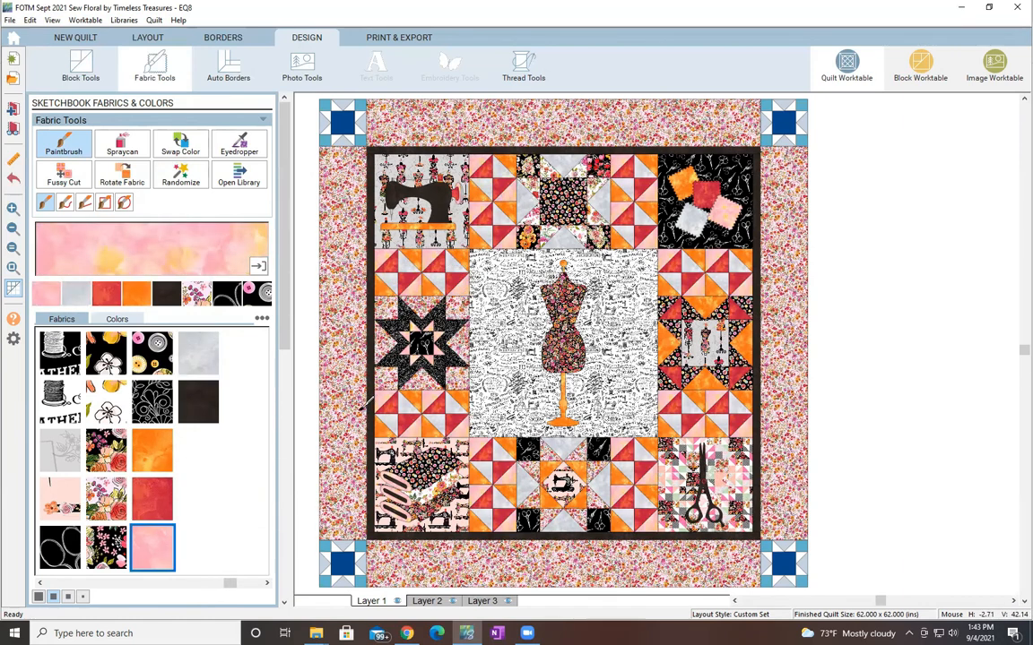
left_click(454, 260, "ctrl")
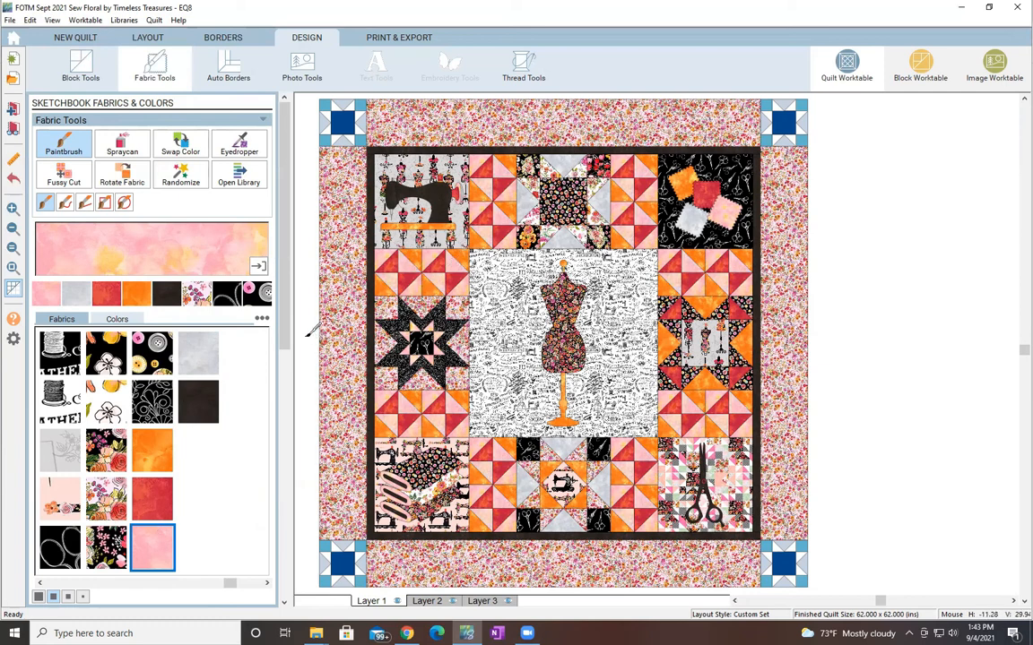
Paint the centers of all border corner stars with the black Solid-ish fabric and their backgrounds with the gray one.
left_click(192, 415)
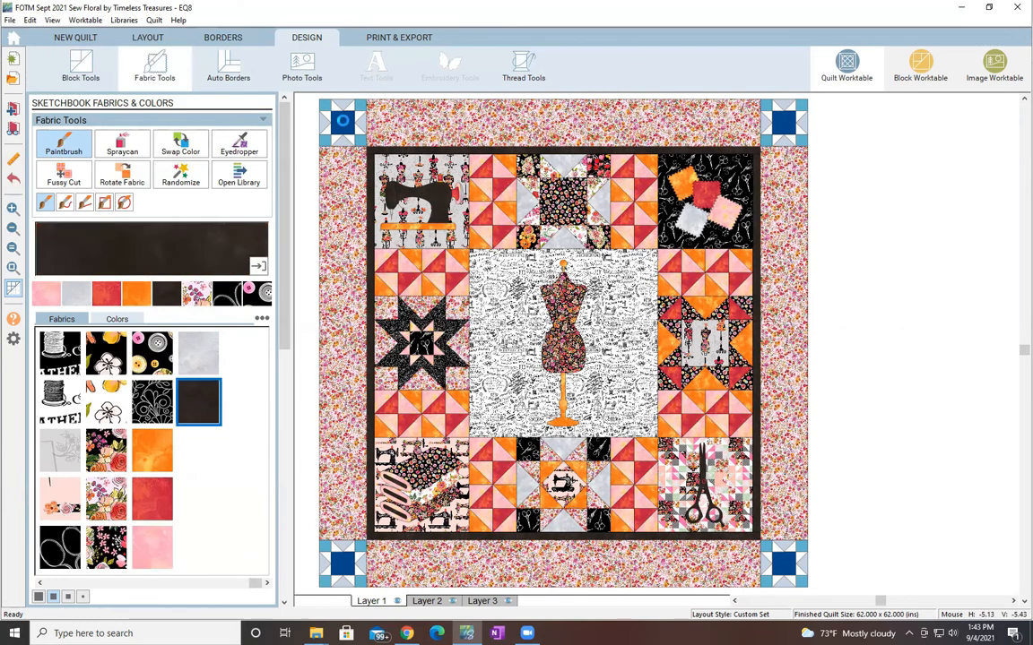
left_click(342, 124, "ctrl")
left_click(200, 361)
left_click(325, 141, "ctrl")
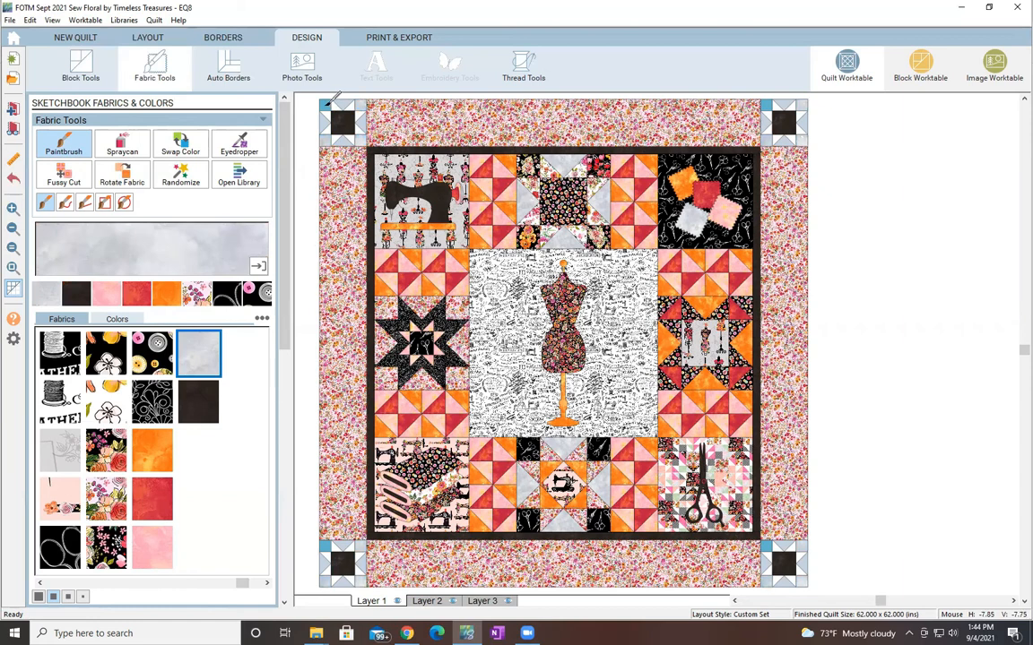
Paint the triangles around the centers of the border corner stars with the red and pink Solid-ish fabrics.
left_click(153, 498)
left_click(360, 107, "ctrl")
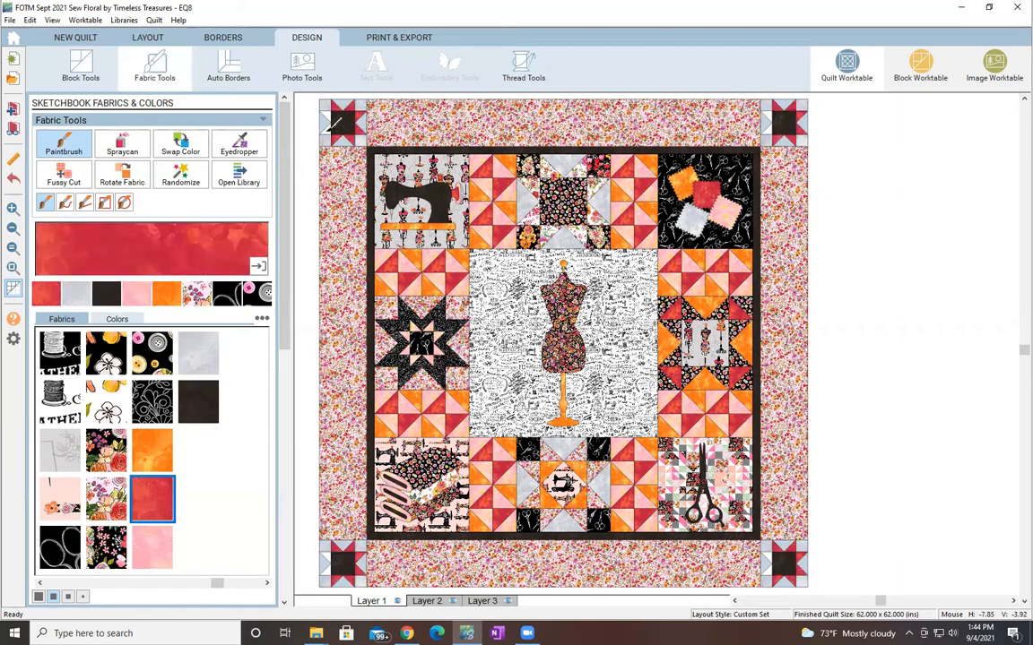
left_click(149, 545)
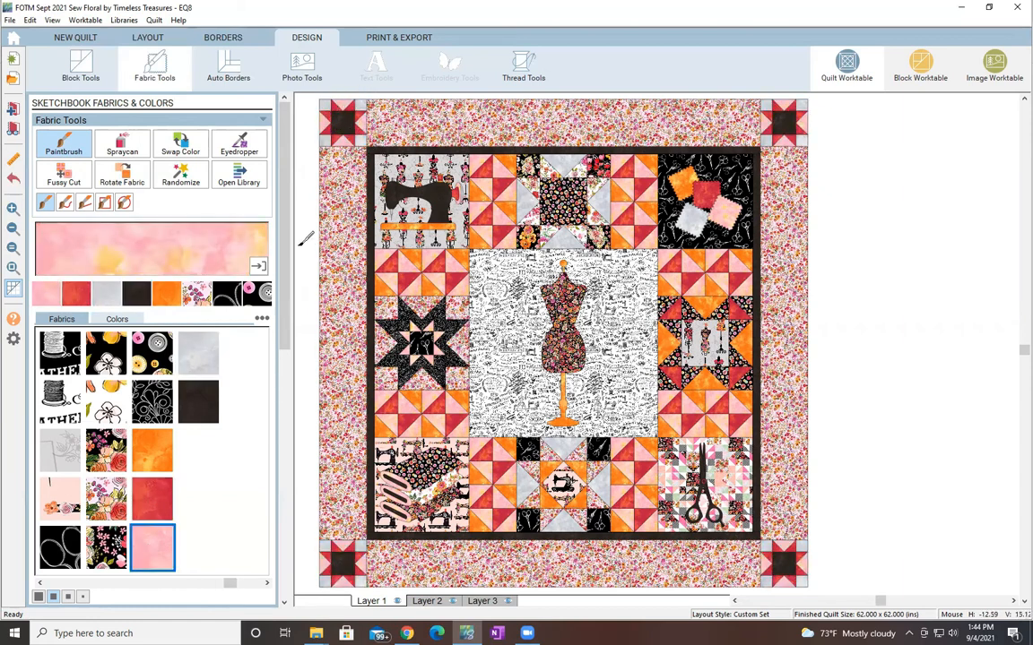
Paint the three pink ovals in the lower-left appliqué block with the orange Solid-ish fabric.
left_click(150, 455)
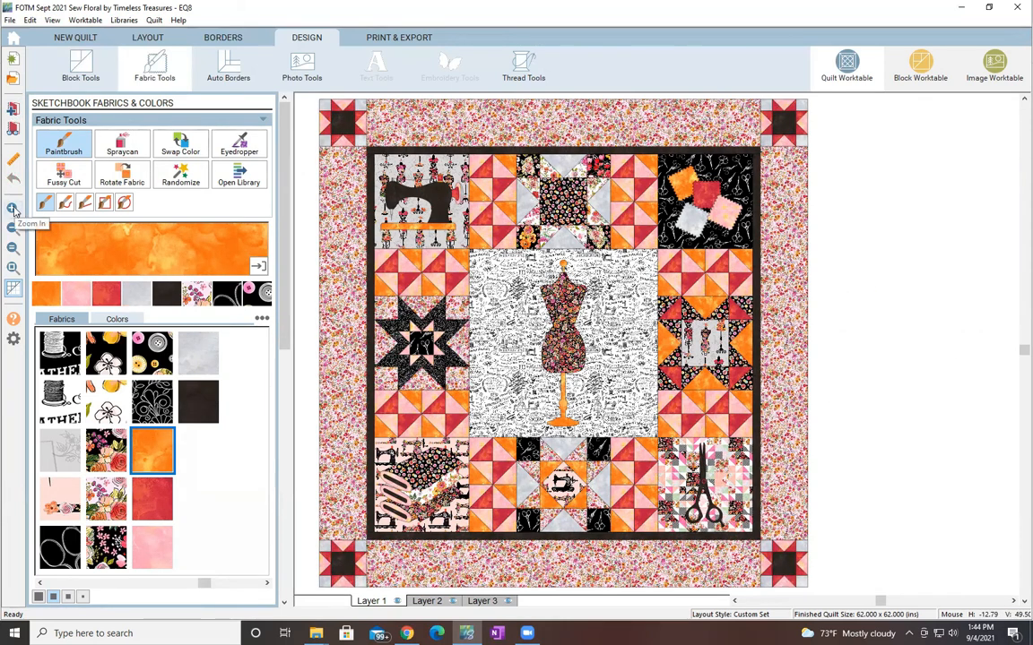
left_click_drag(355, 419, 480, 551)
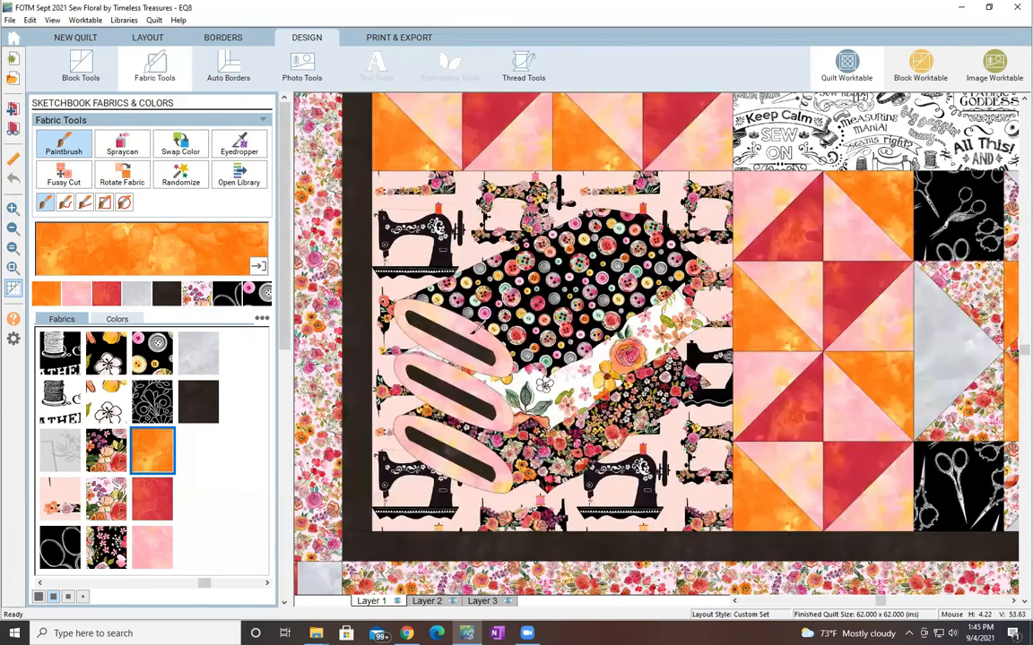
left_click(478, 334)
left_click(478, 387)
left_click(478, 449)
left_click(13, 267)
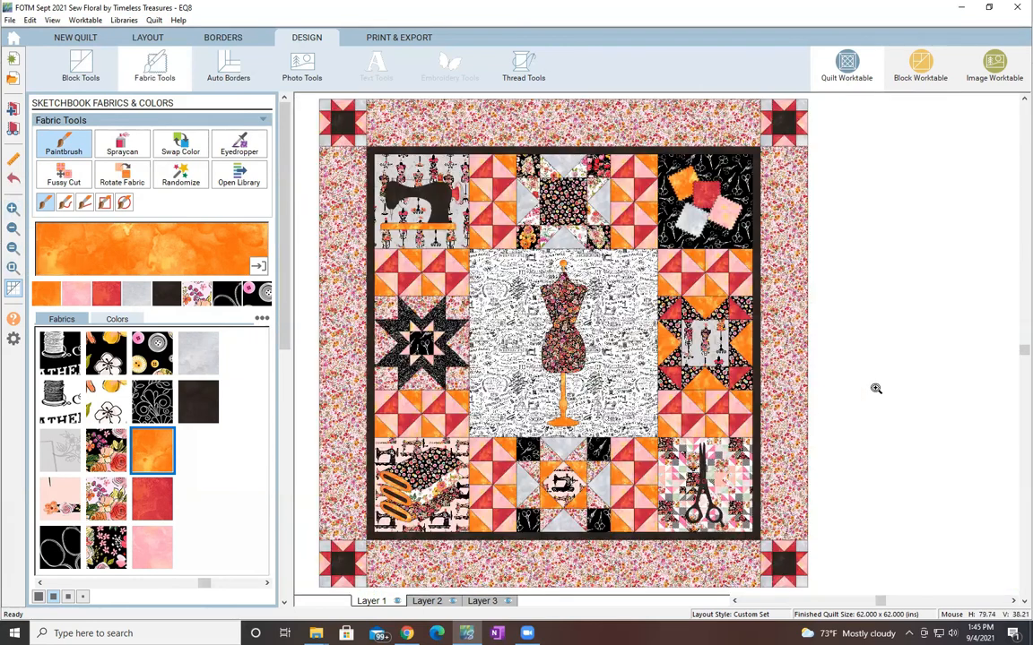